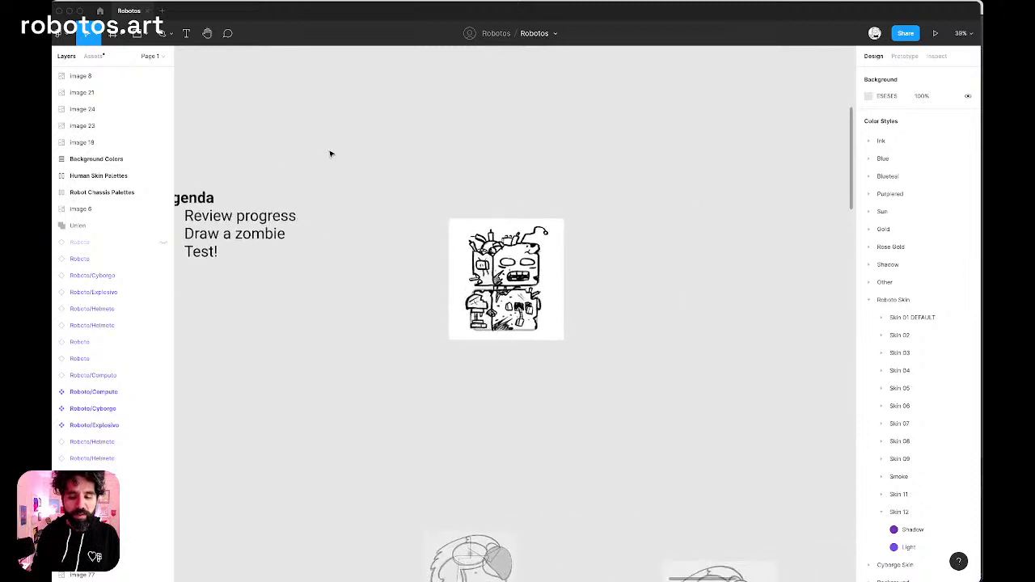
Lower the image fill opacity of the zombie robot sketch to 30%.
scroll(557, 275, "up", 3)
scroll(558, 275, "left", 4)
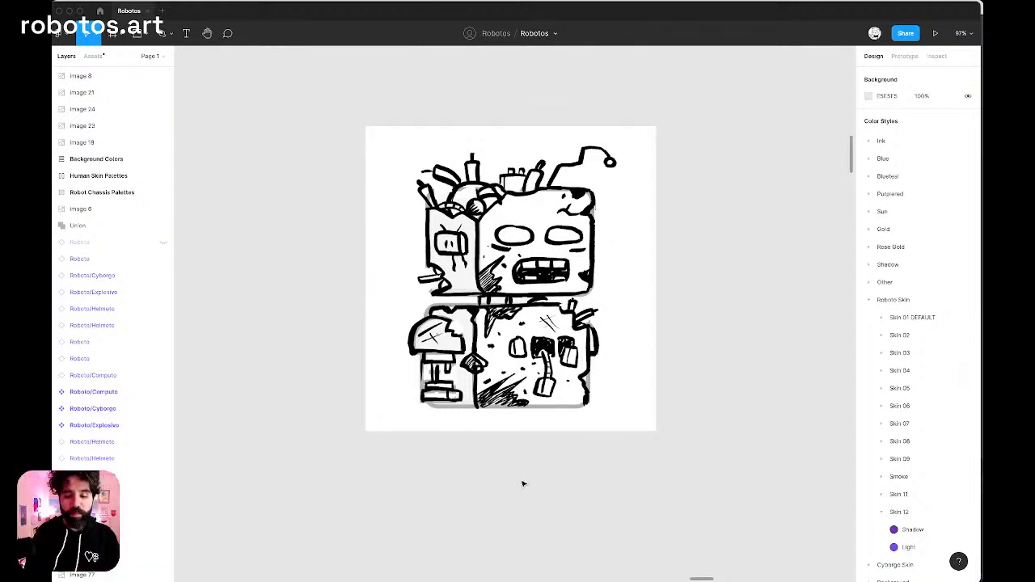
scroll(570, 373, "up", 5)
scroll(570, 372, "down", 5)
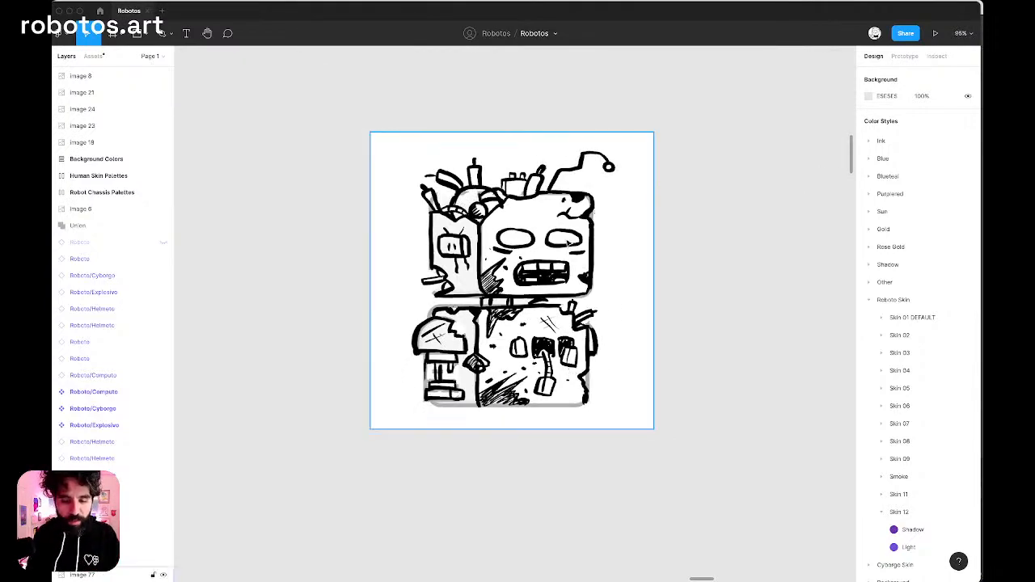
scroll(568, 243, "up", 7)
scroll(568, 243, "down", 5)
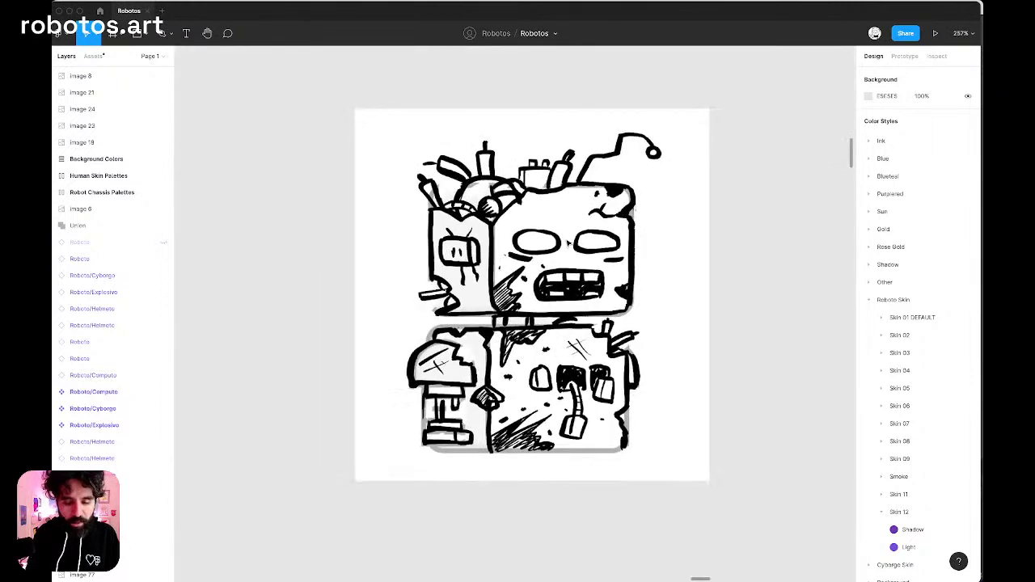
left_click(568, 243)
left_click(923, 219)
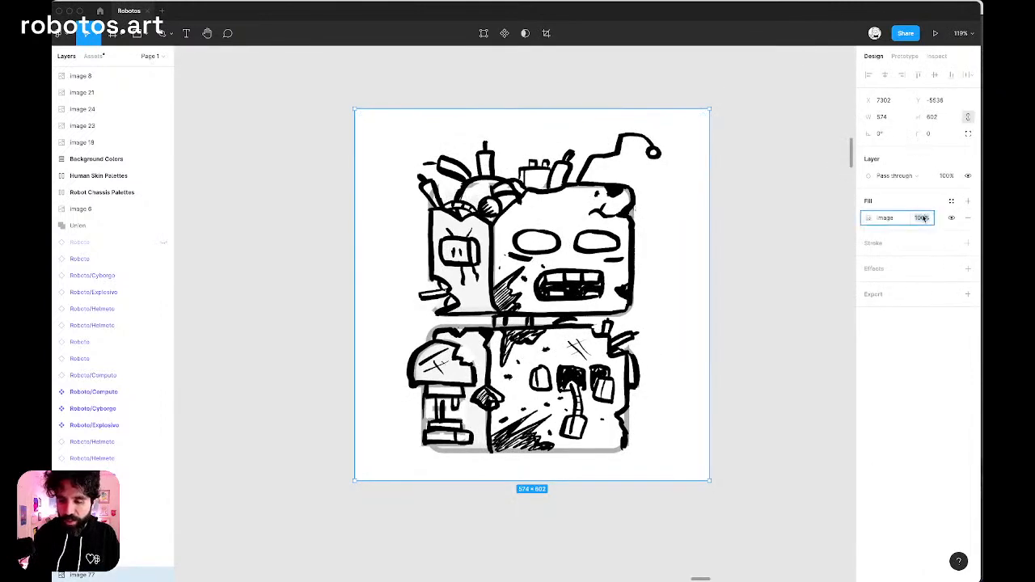
type("30")
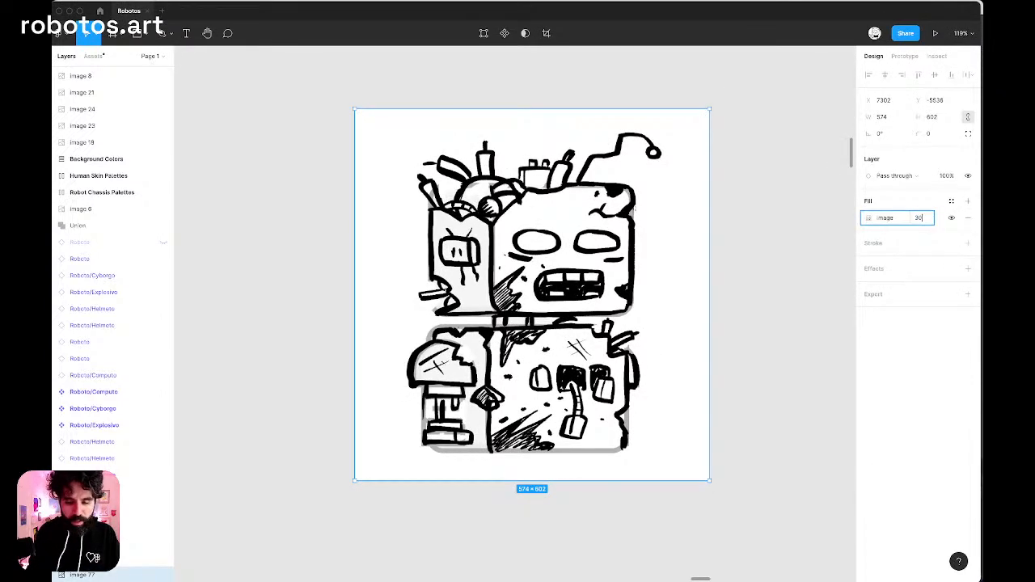
key("Return")
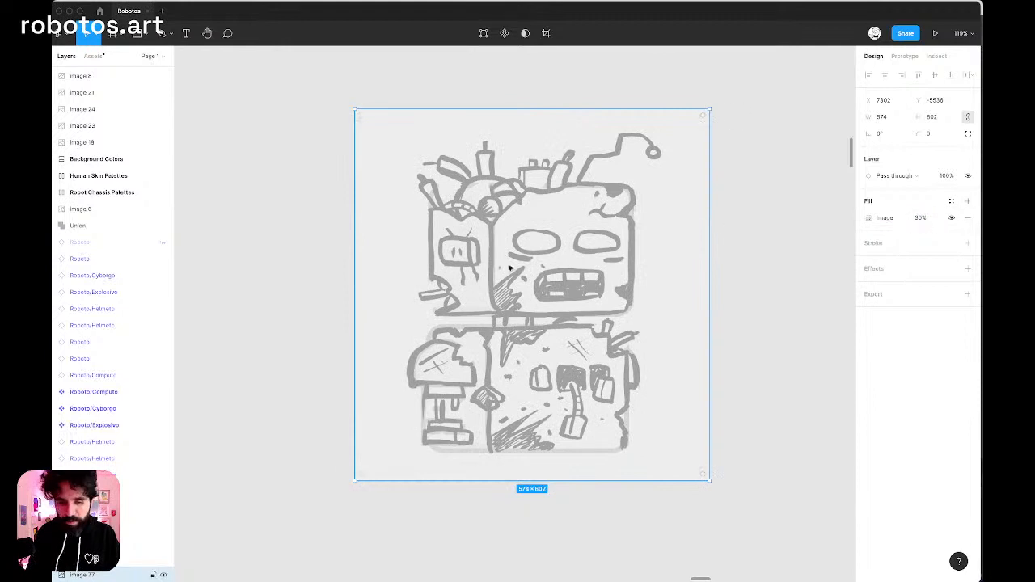
left_click(245, 211)
Lock the faded zombie sketch's image layer.
scroll(242, 208, "down", 5)
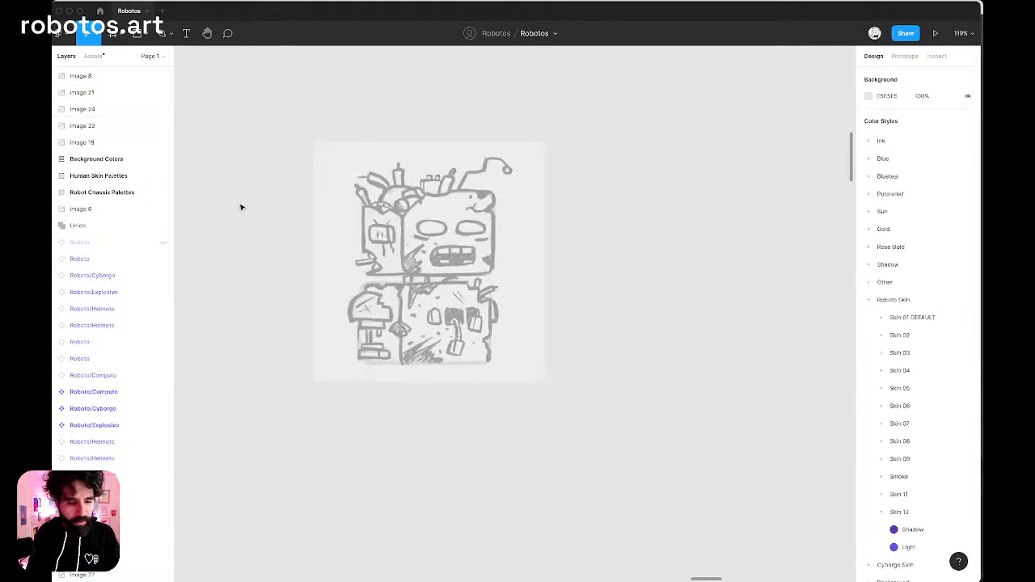
scroll(81, 133, "up", 3)
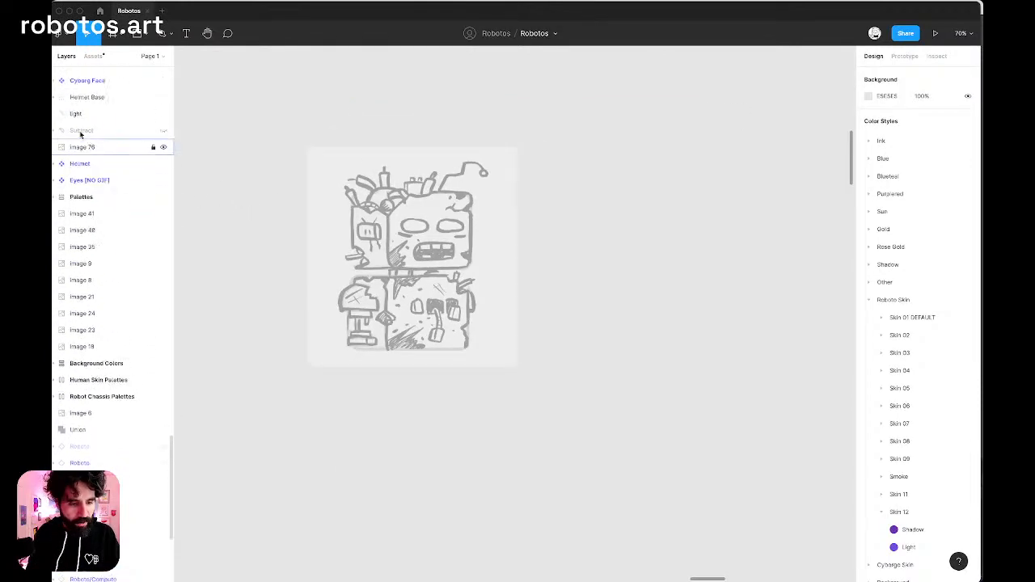
left_click(358, 220)
scroll(194, 492, "down", 5)
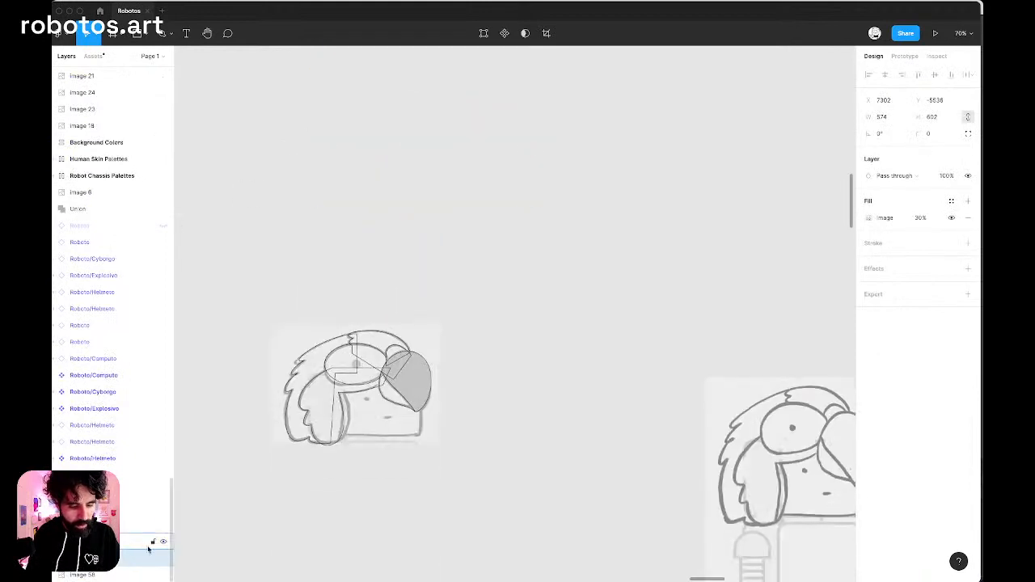
left_click(153, 558)
scroll(316, 297, "up", 2)
scroll(316, 296, "up", 5)
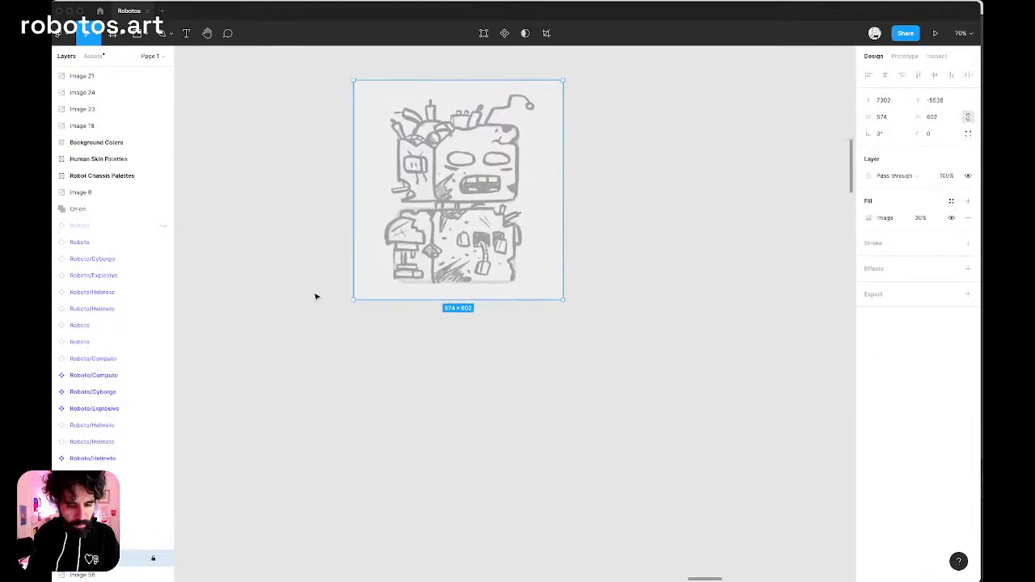
left_click(312, 217)
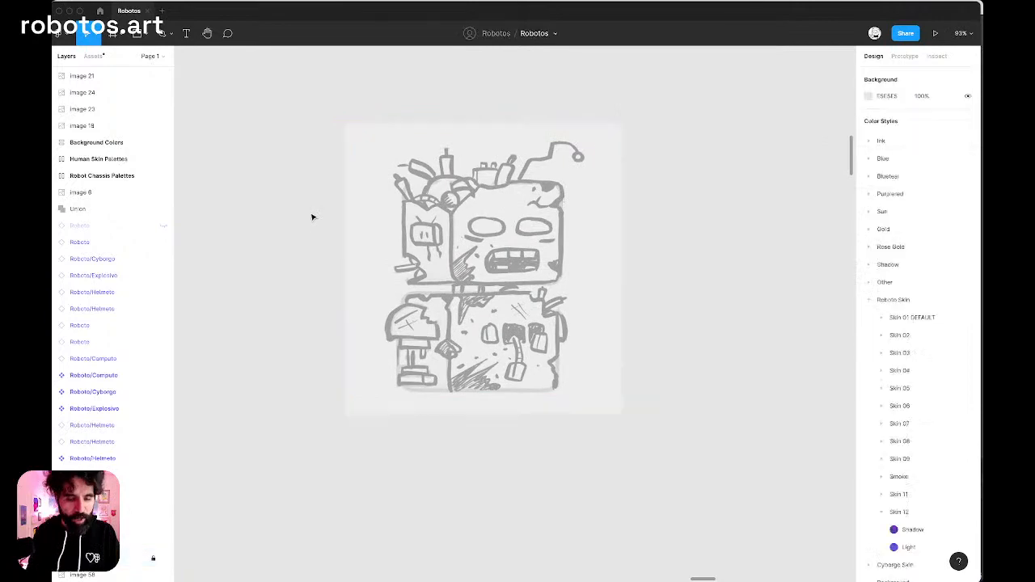
Review the agenda, then examine the parrot helmet on its own and on the purple robot.
scroll(312, 217, "right", 15)
scroll(315, 212, "left", 3)
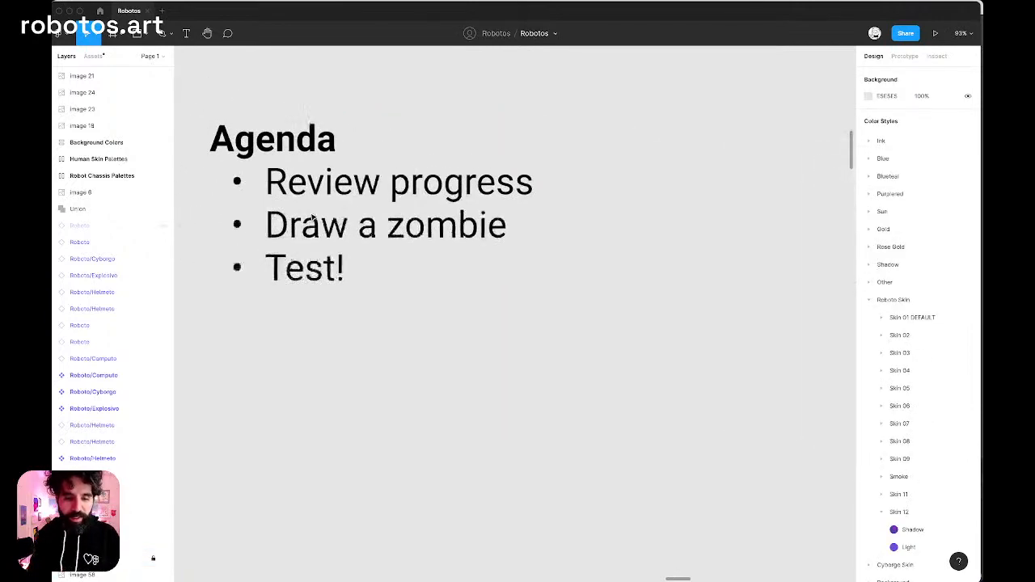
scroll(314, 215, "down", 10)
scroll(312, 217, "down", 5)
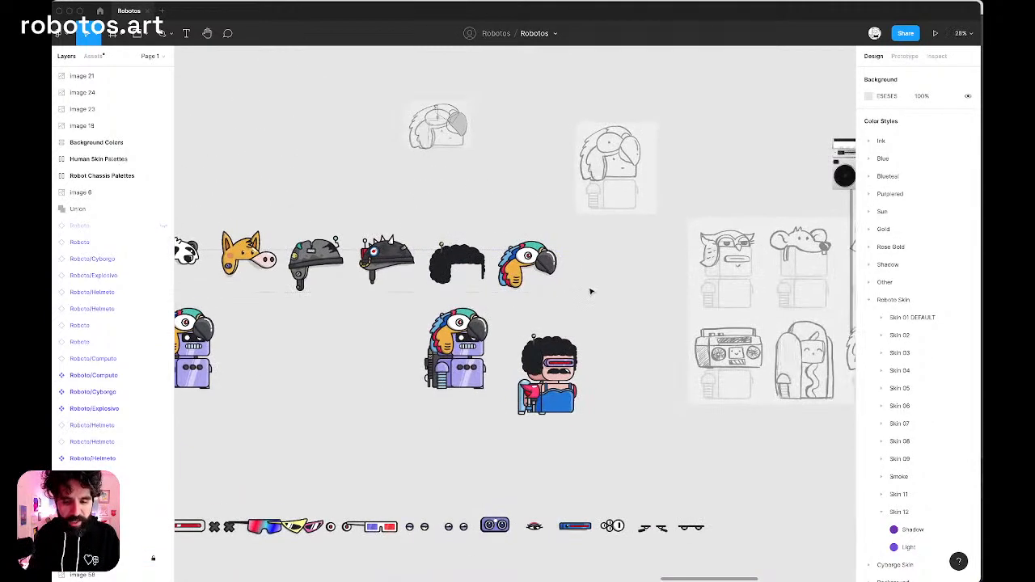
scroll(583, 287, "up", 3)
scroll(582, 288, "up", 10)
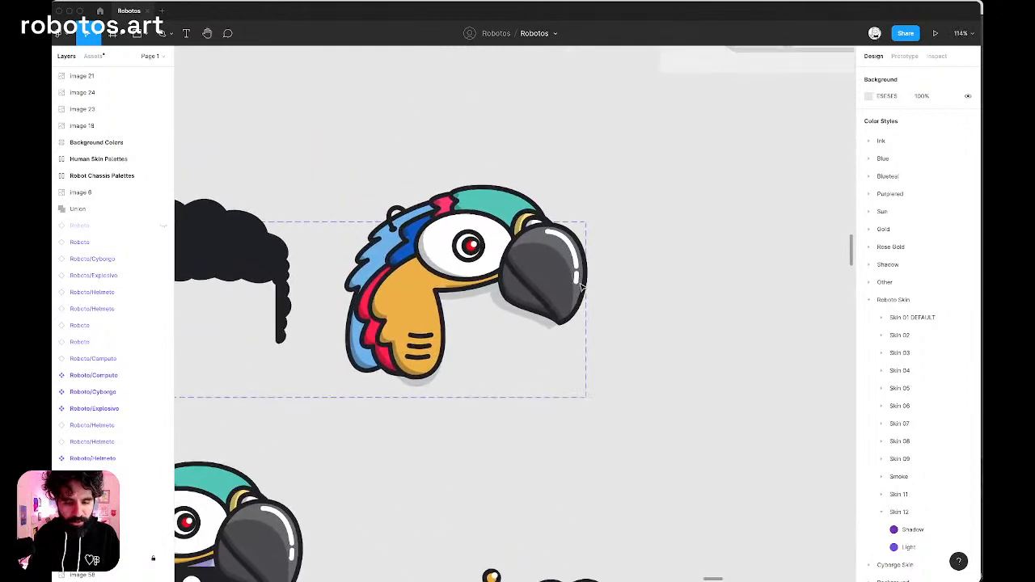
scroll(572, 253, "up", 4)
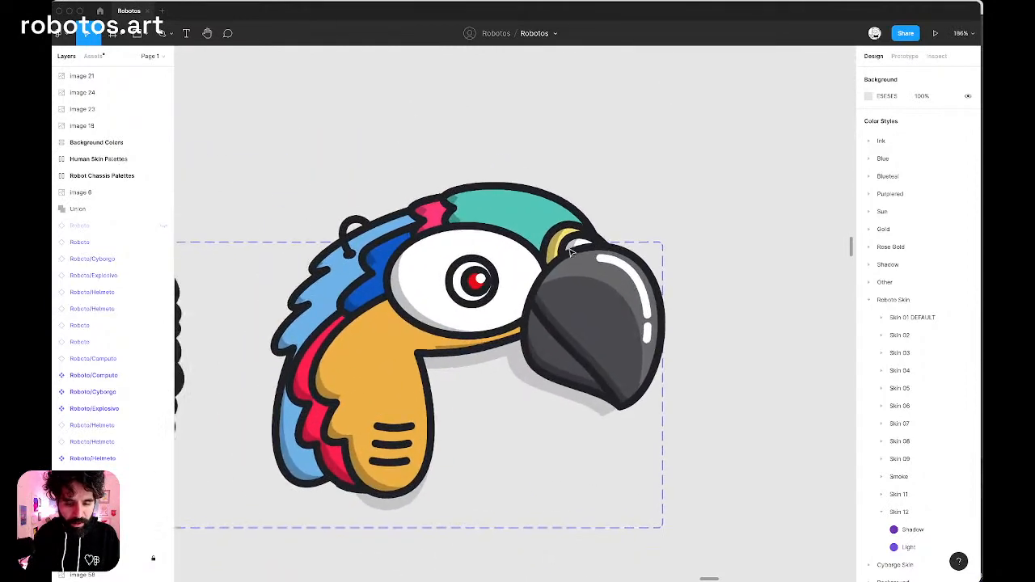
scroll(571, 251, "down", 8)
scroll(499, 286, "down", 3)
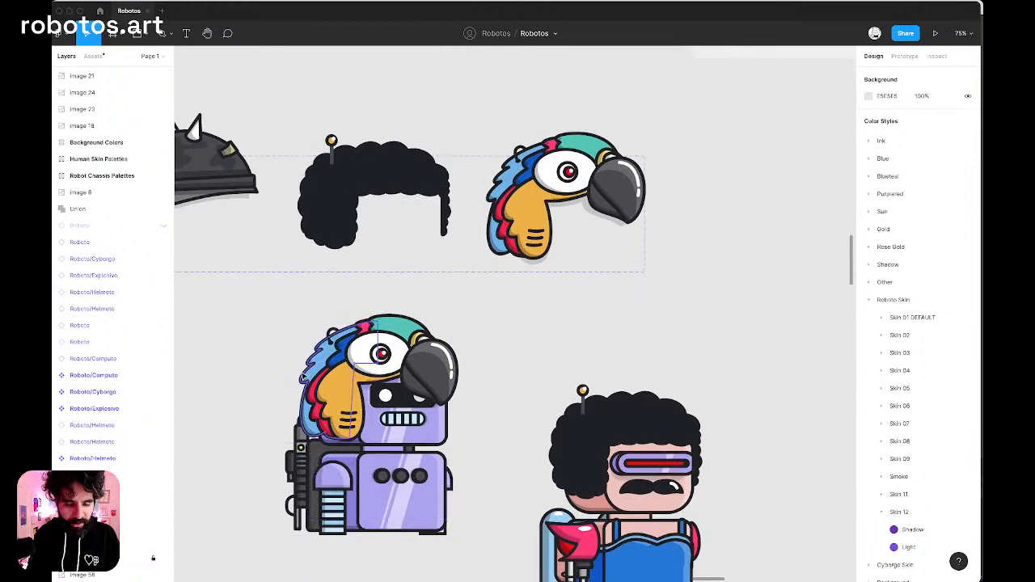
scroll(304, 373, "up", 7)
scroll(304, 373, "down", 6)
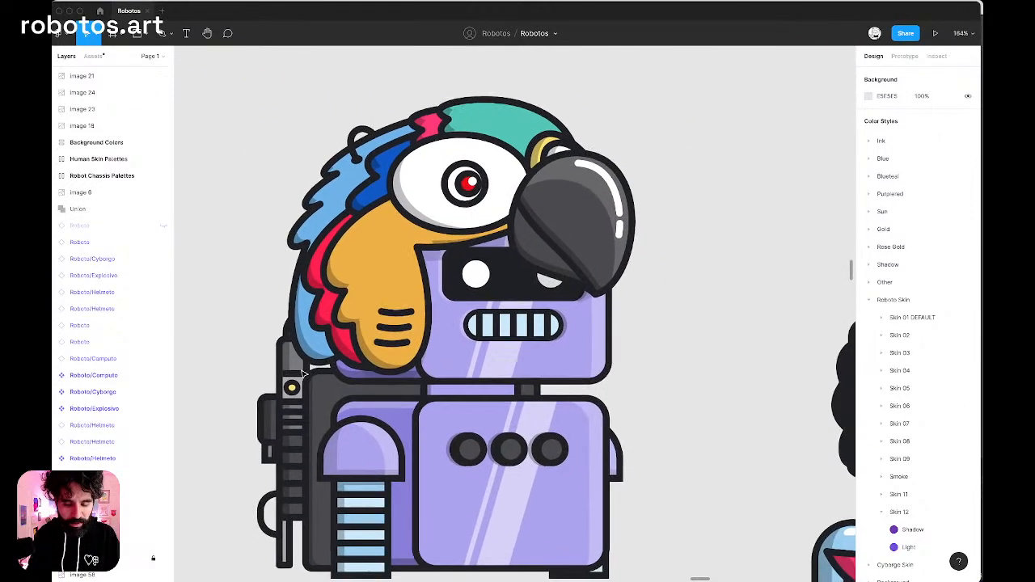
Examine the afro helmet up close and compare it with the other designs in the helmet row.
left_click(303, 373)
scroll(302, 373, "up", 3)
scroll(302, 374, "right", 2)
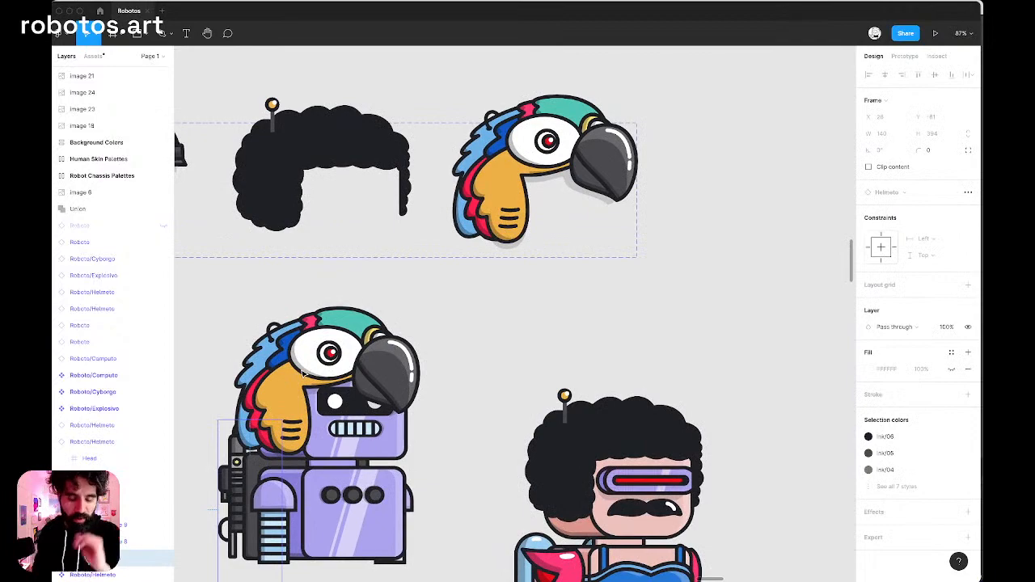
scroll(303, 374, "up", 1)
scroll(303, 374, "right", 2)
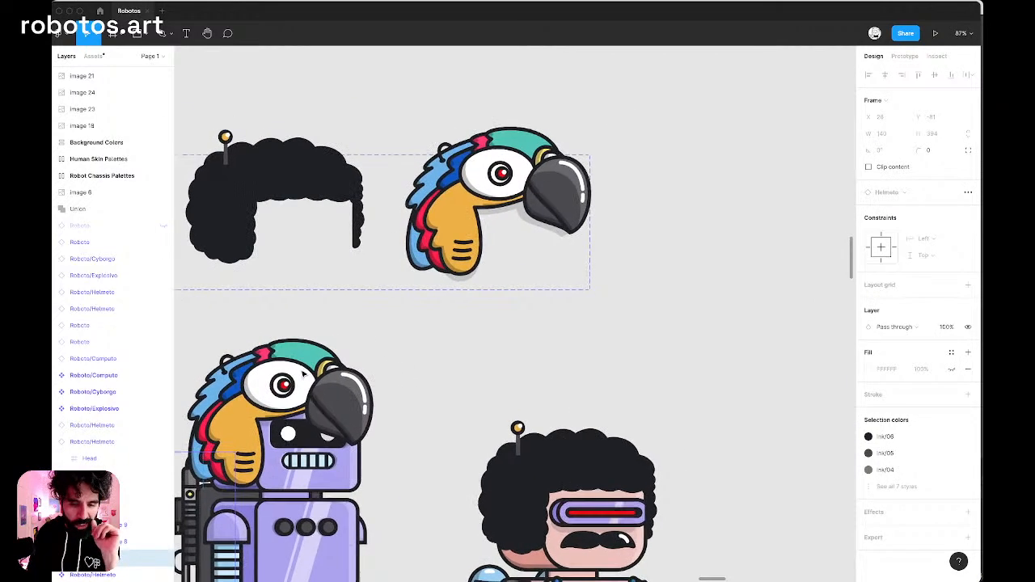
scroll(303, 374, "left", 10)
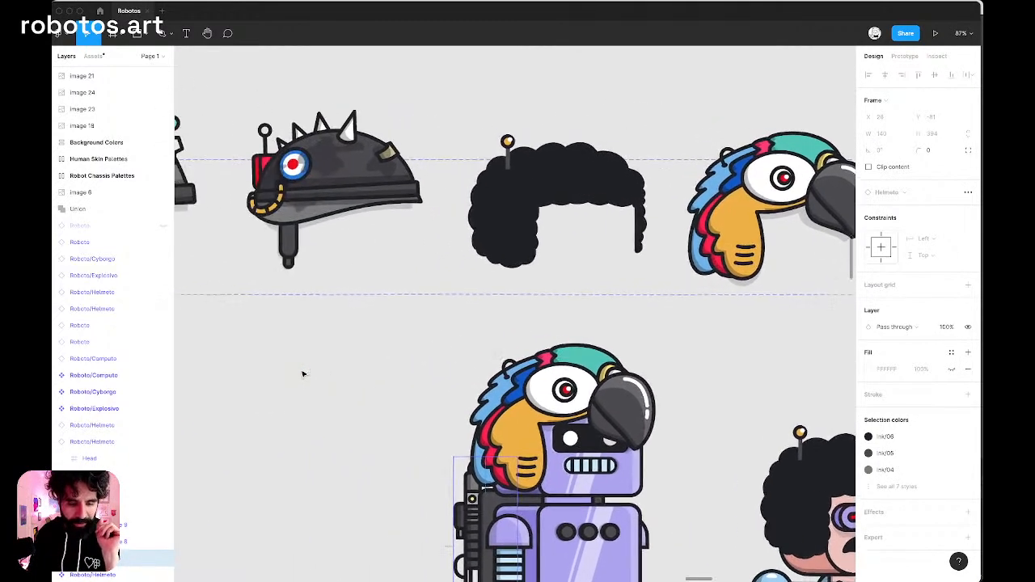
scroll(303, 374, "right", 5)
scroll(303, 374, "up", 1)
scroll(368, 161, "up", 5)
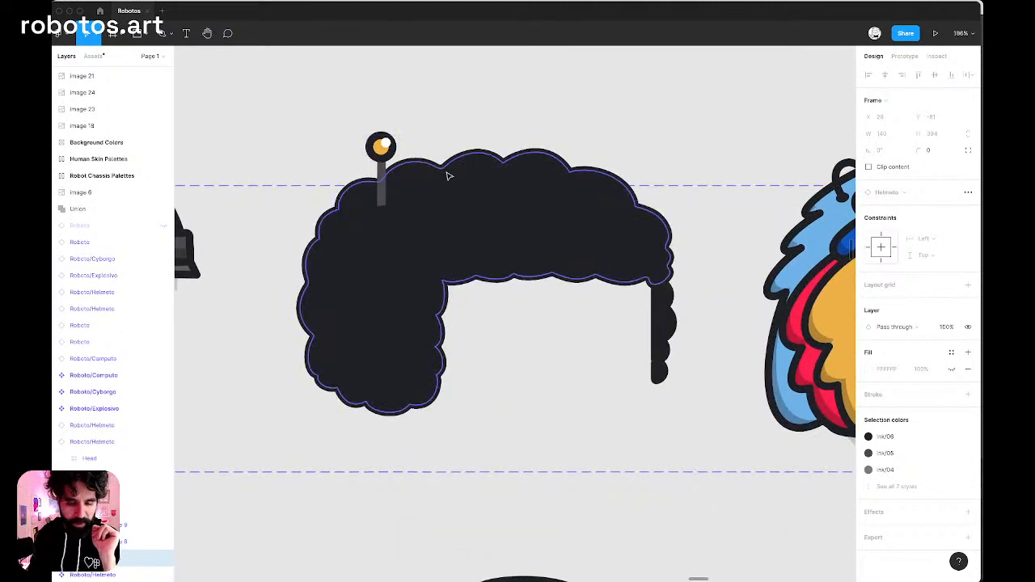
scroll(448, 175, "down", 5)
scroll(447, 175, "left", 5)
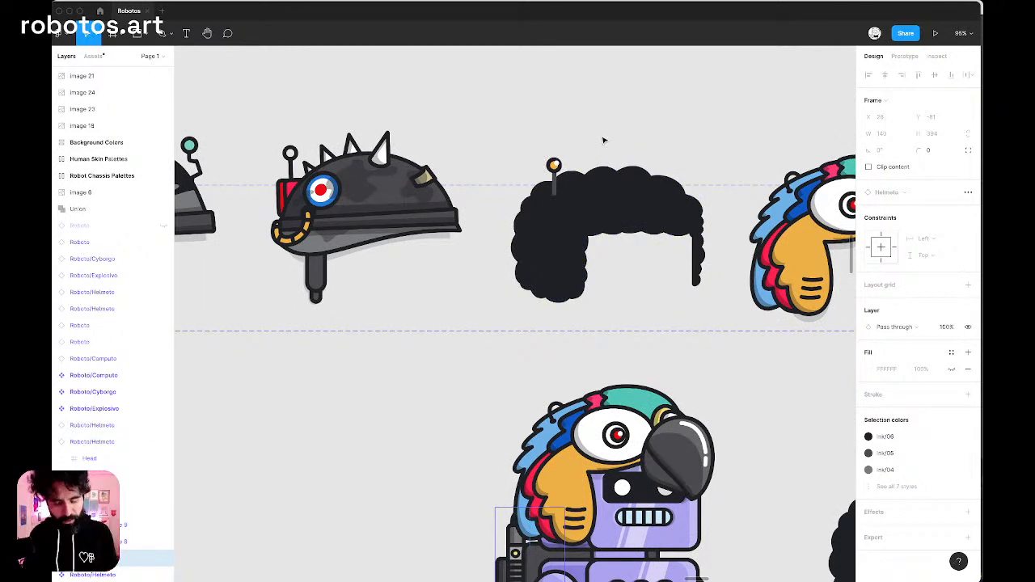
scroll(603, 140, "down", 4)
scroll(603, 140, "left", 15)
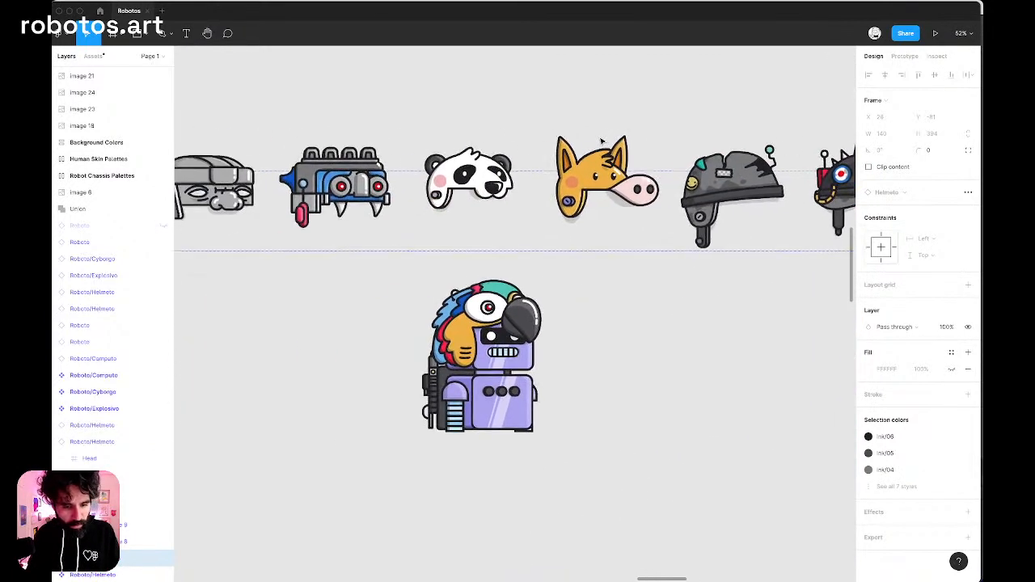
scroll(602, 141, "right", 1)
scroll(602, 141, "right", 8)
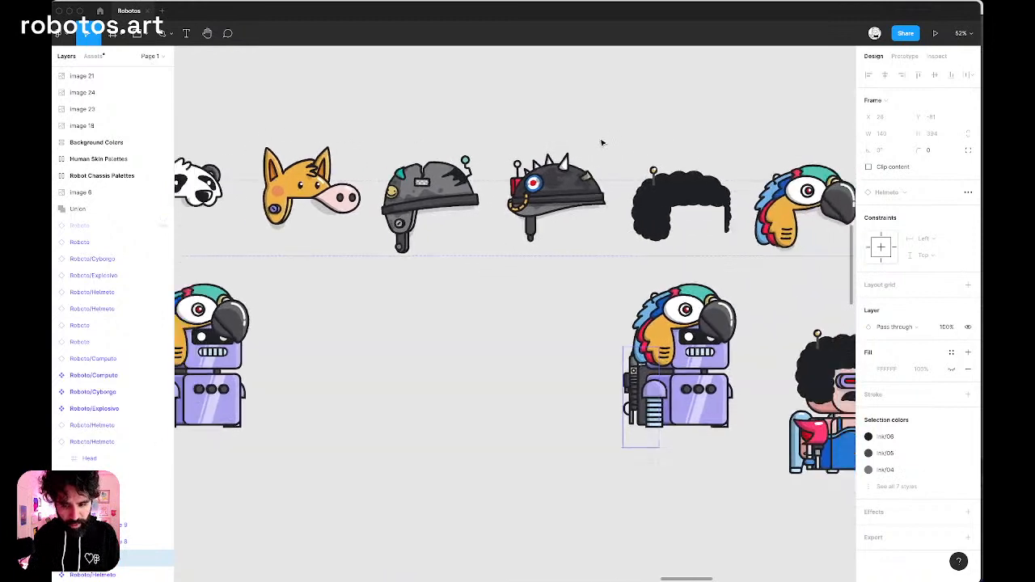
Inspect the row of head-top pieces, looking closely at the black curly hair with the red-tipped antenna.
scroll(601, 143, "down", 4)
scroll(601, 143, "down", 10)
scroll(601, 143, "right", 10)
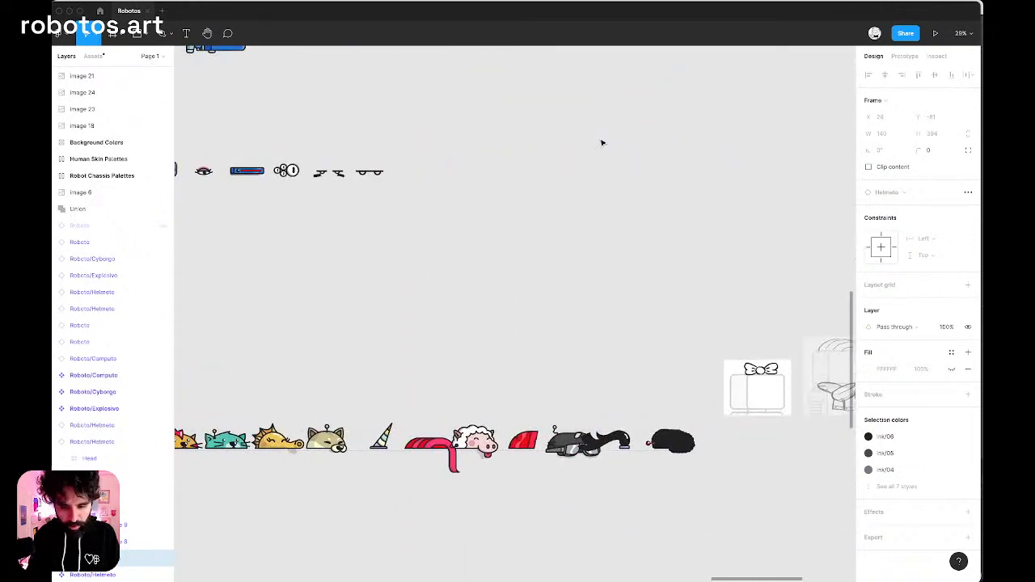
scroll(602, 148, "down", 2)
scroll(658, 340, "up", 10)
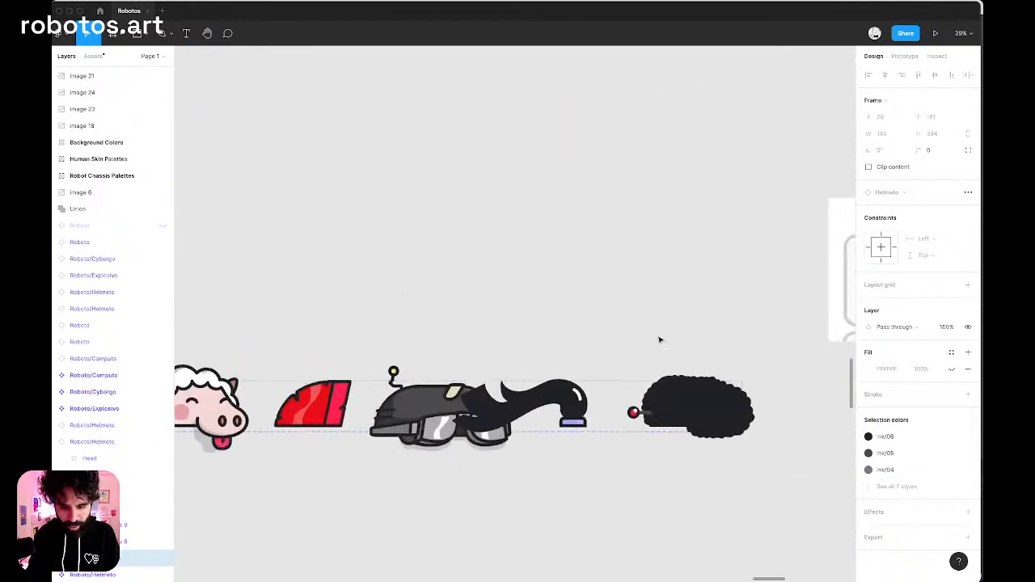
scroll(592, 347, "up", 3)
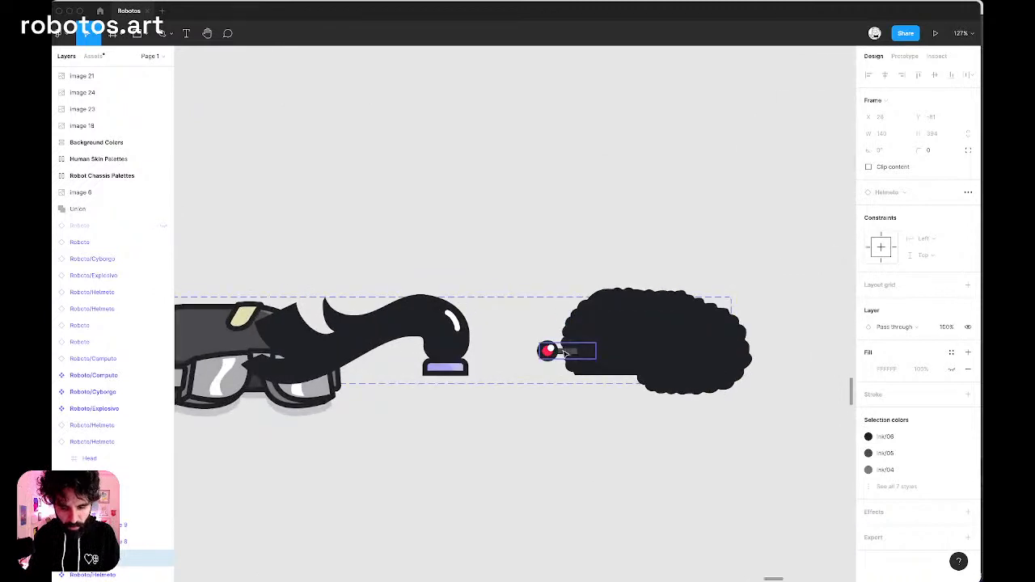
scroll(566, 354, "down", 8)
scroll(566, 354, "down", 6)
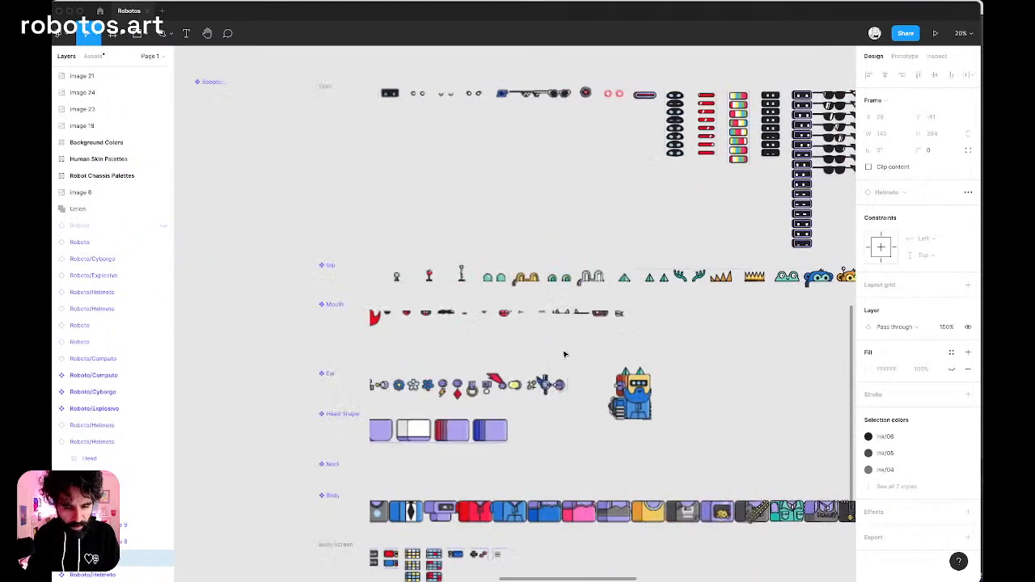
Examine the robot portrait on the red background and the spiked leather jacket in the body row.
scroll(565, 353, "left", 10)
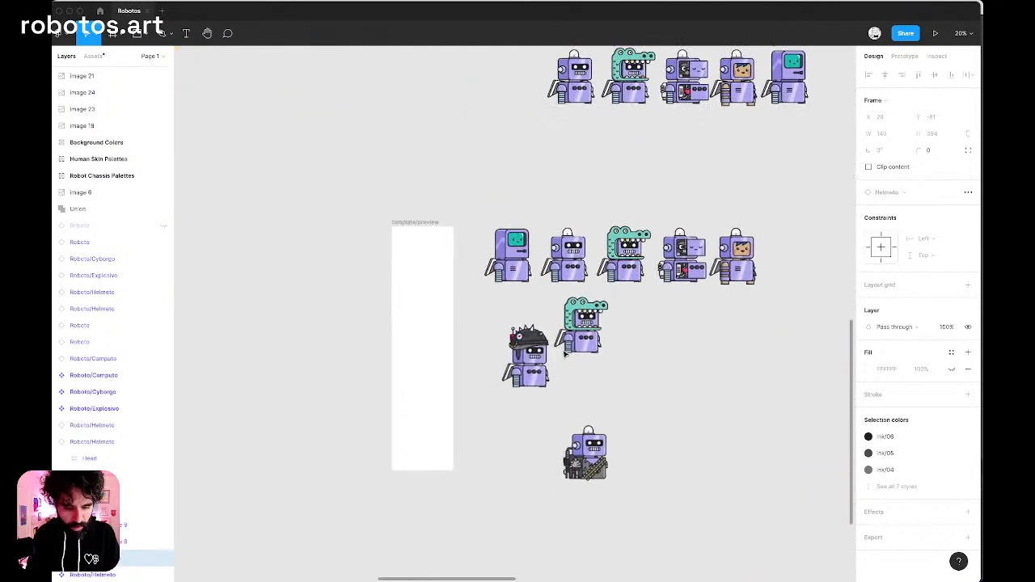
scroll(539, 415, "right", 15)
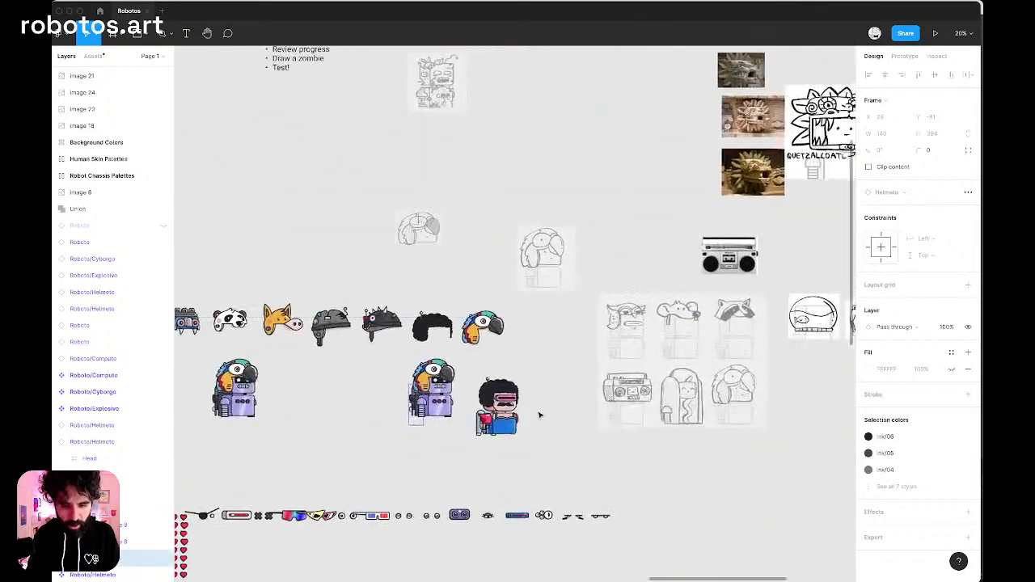
scroll(540, 415, "down", 15)
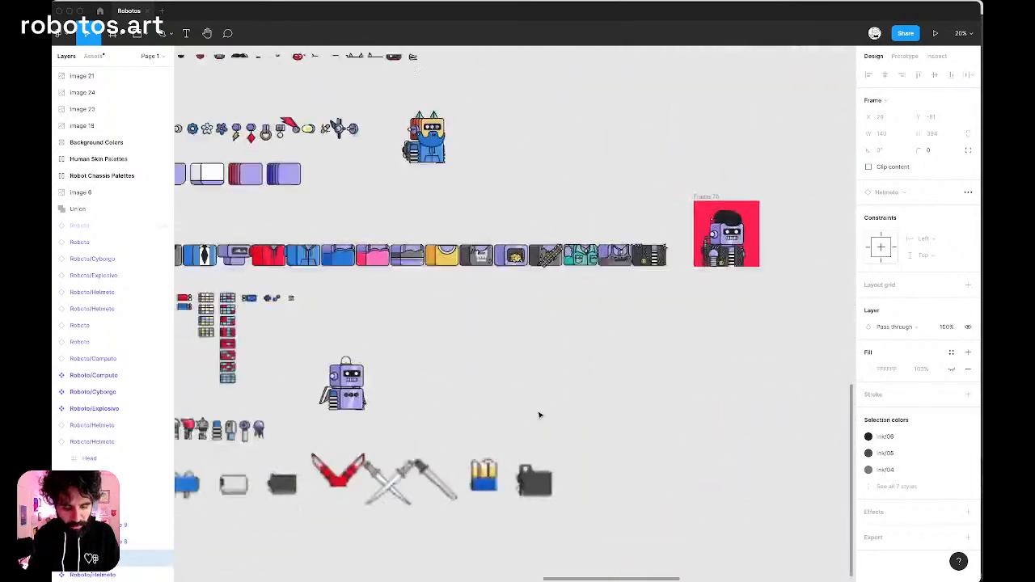
scroll(675, 236, "up", 5)
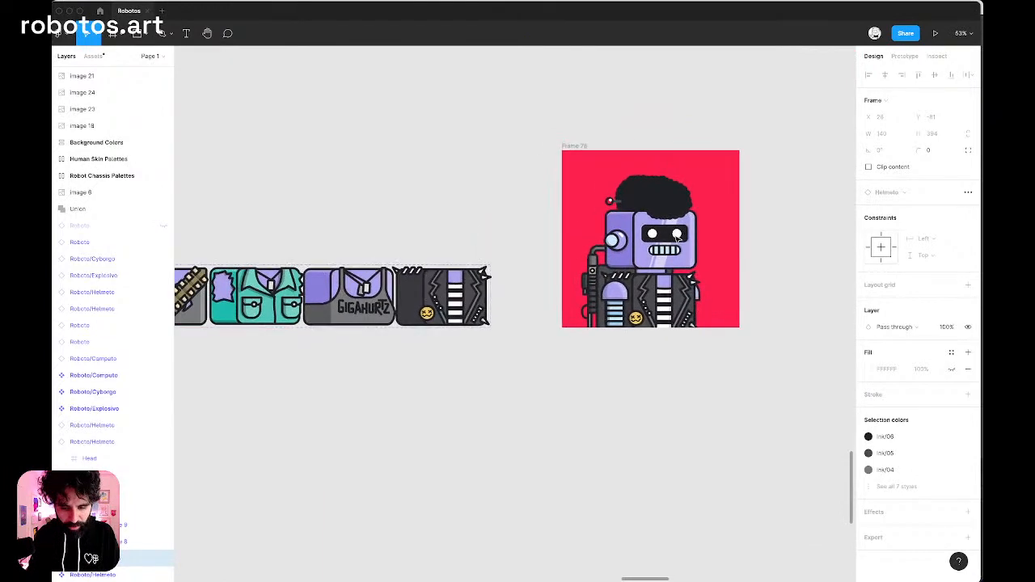
scroll(708, 316, "up", 5)
scroll(708, 316, "up", 5)
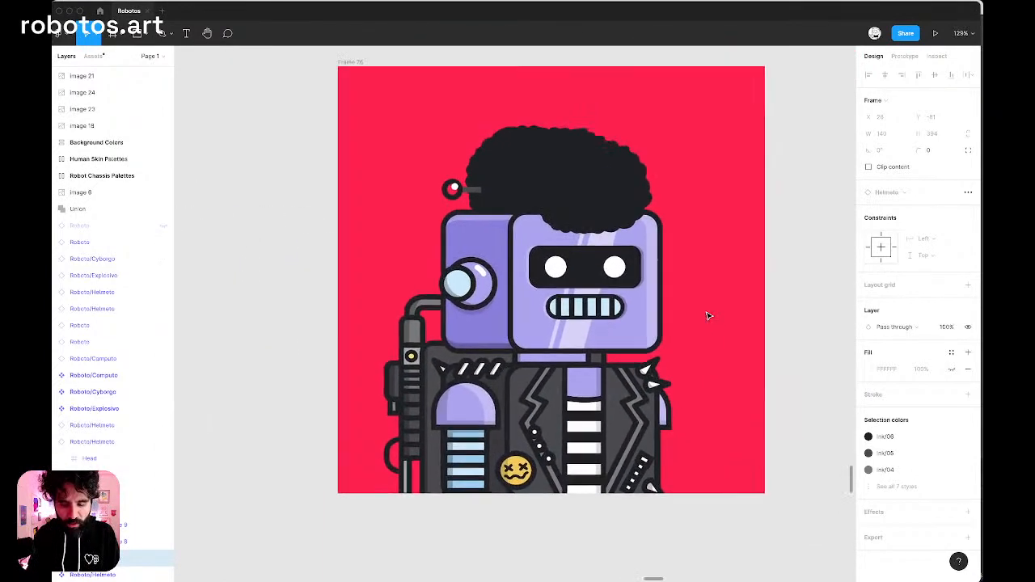
scroll(526, 421, "down", 5)
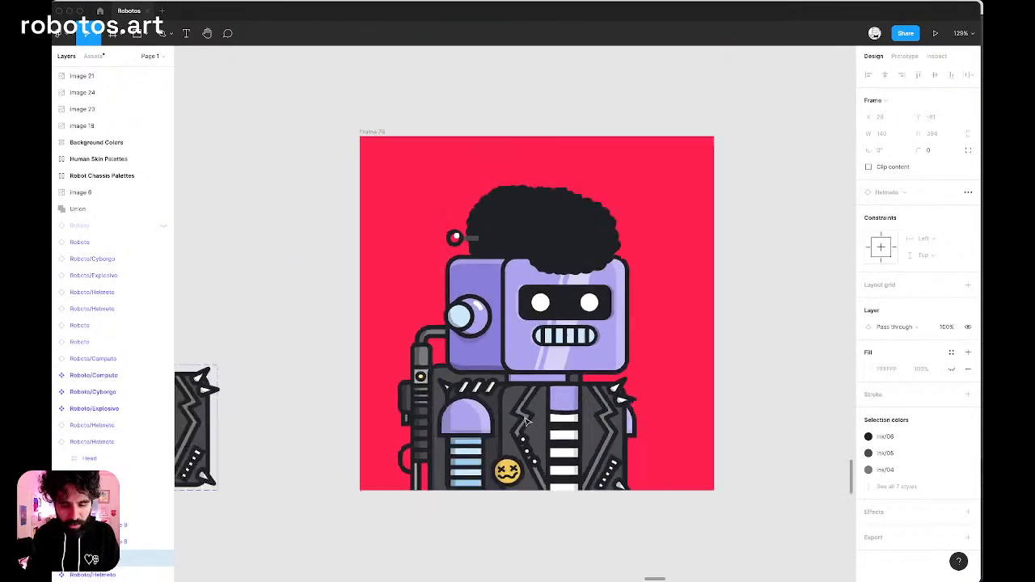
scroll(527, 420, "up", 7)
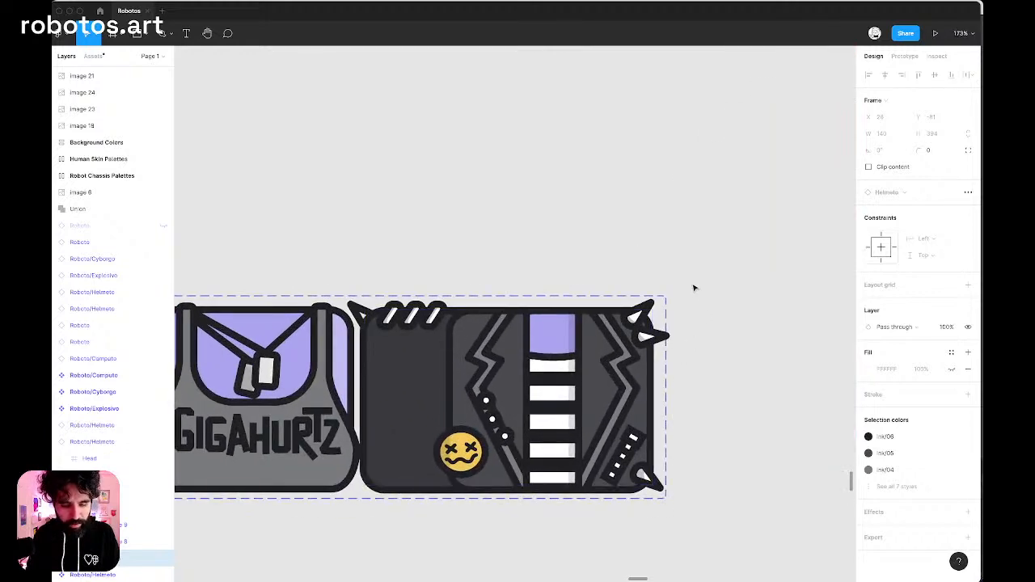
Examine how the black curly hair, the antenna and the spiked jacket look together on the red robot portrait.
scroll(693, 290, "down", 5)
scroll(691, 287, "right", 10)
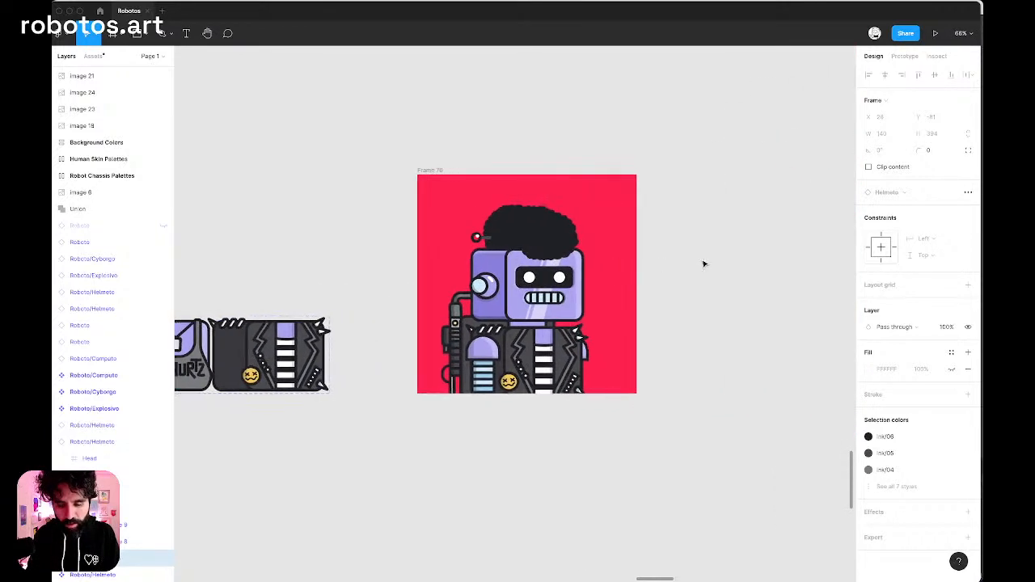
scroll(573, 331, "up", 4)
scroll(420, 382, "down", 6)
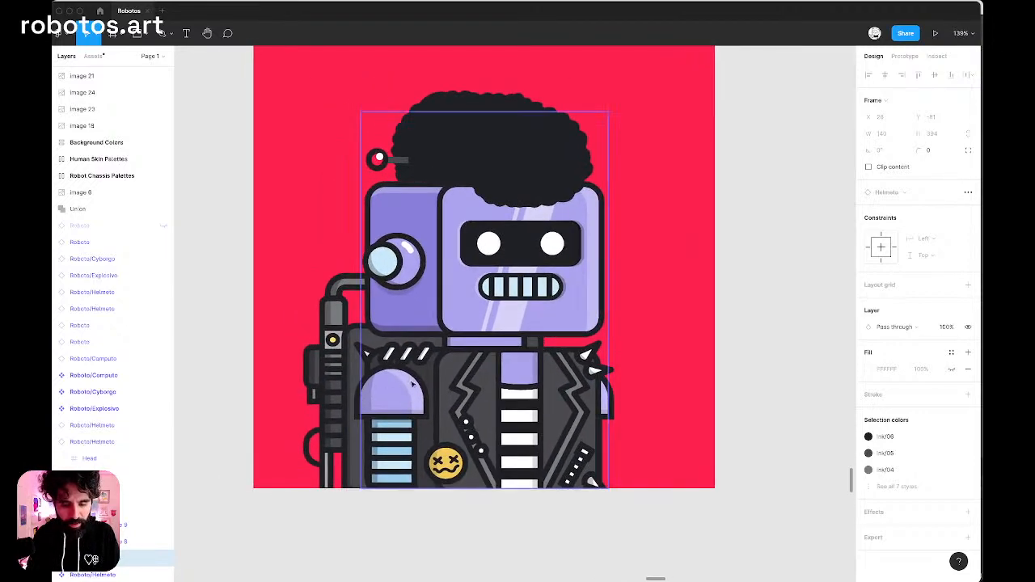
scroll(419, 382, "down", 5)
scroll(420, 382, "up", 5)
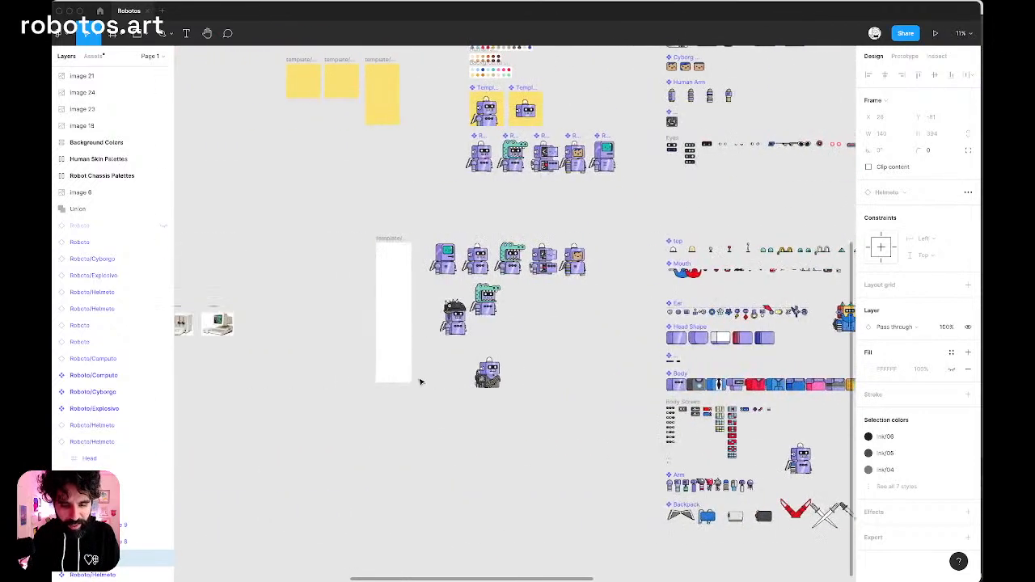
Run the Robotos Plugin - Dev development plugin with the template/preview frame and base robots in view.
scroll(419, 382, "left", 1)
scroll(386, 326, "up", 5)
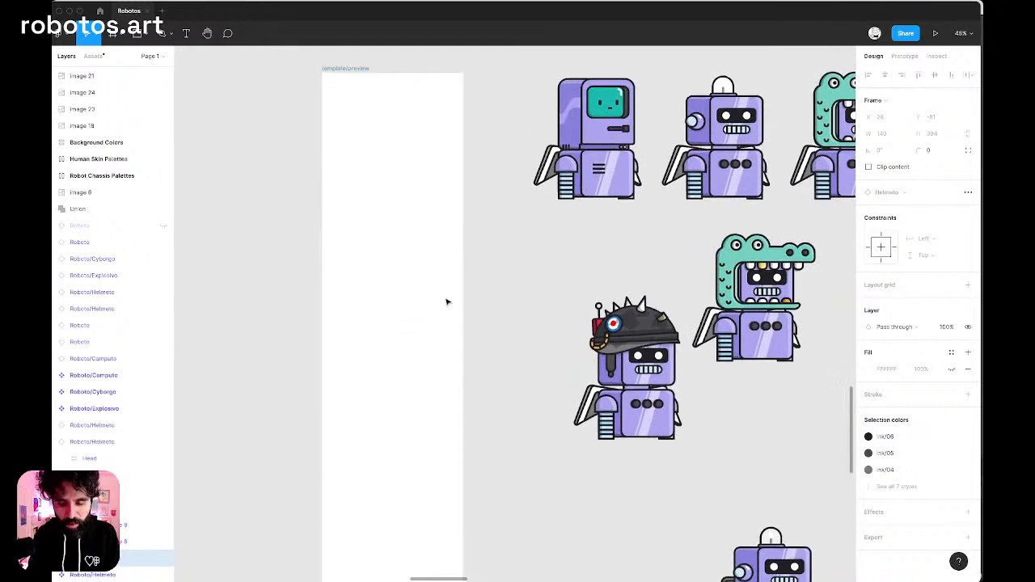
scroll(449, 301, "right", 2)
scroll(448, 301, "up", 1)
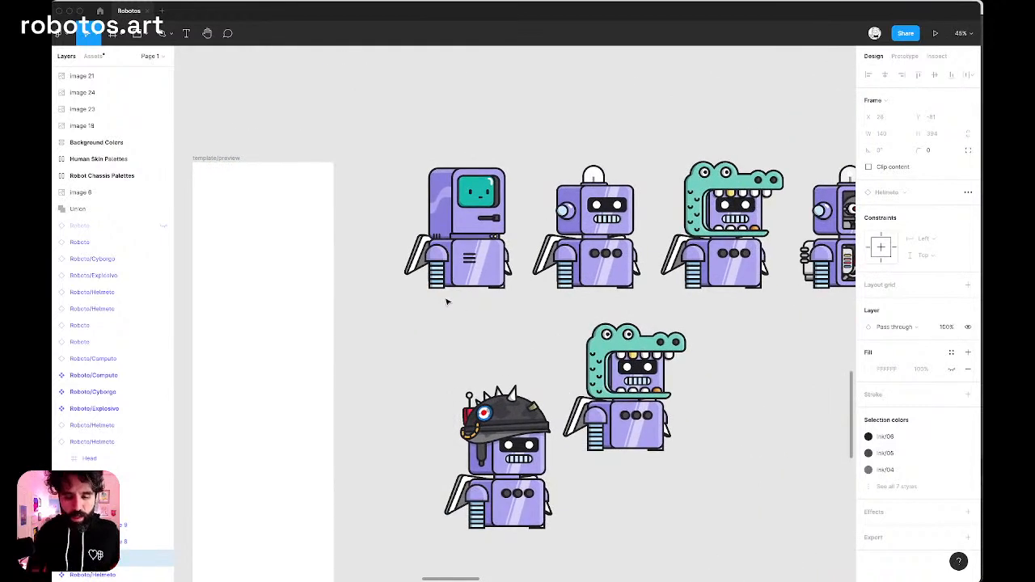
left_click(610, 220)
left_click(332, 111)
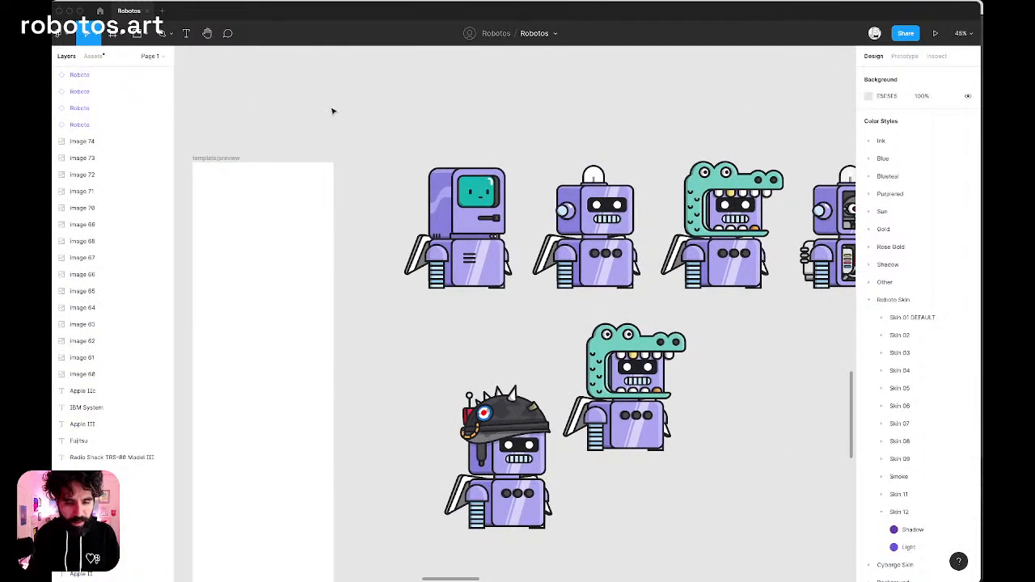
right_click(332, 111)
mouse_move(350, 139)
mouse_move(477, 396)
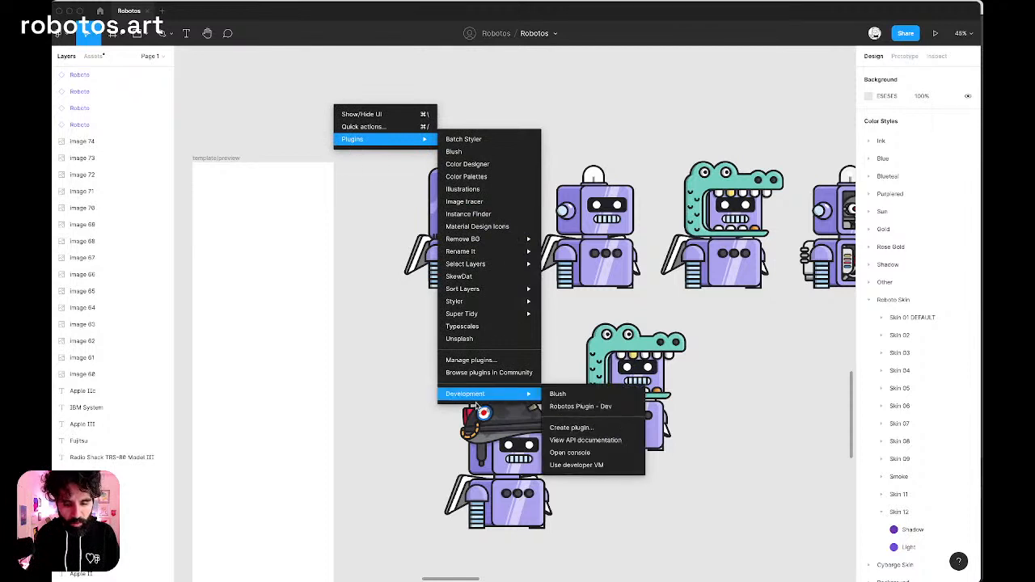
left_click(580, 406)
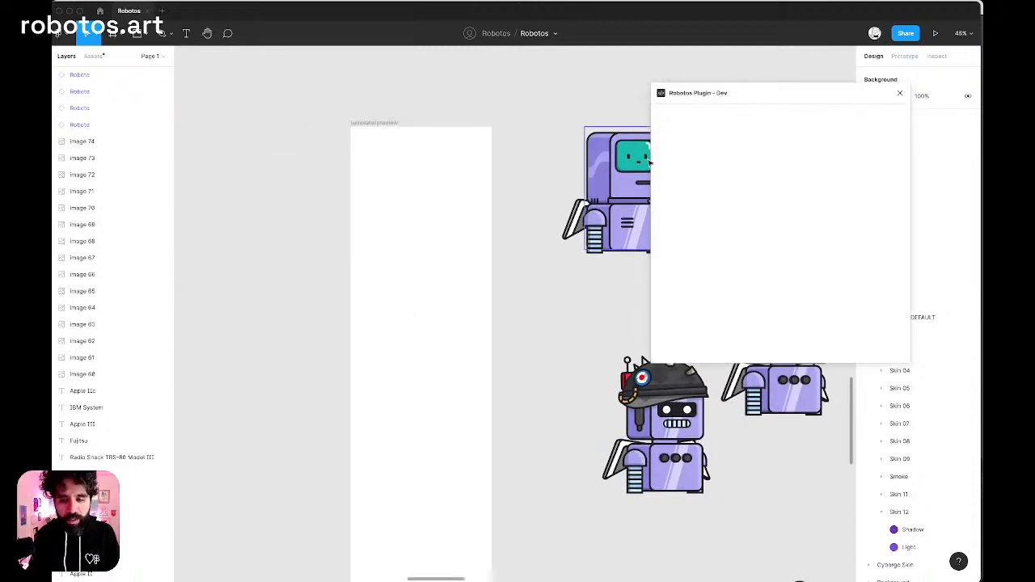
Move the plugin window off the upper robots and select the basic Roboto component with the white dome top.
left_click_drag(713, 102, 659, 215)
scroll(537, 226, "right", 2)
left_click(737, 174)
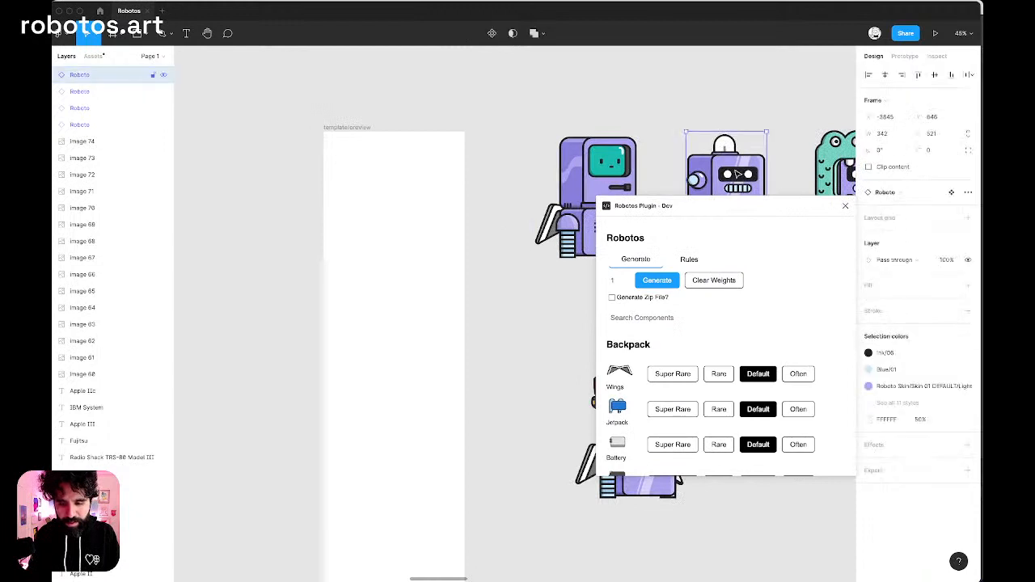
Search the plugin's components for "jack" and set the weight of the black Jacket body to Often.
left_click(662, 321)
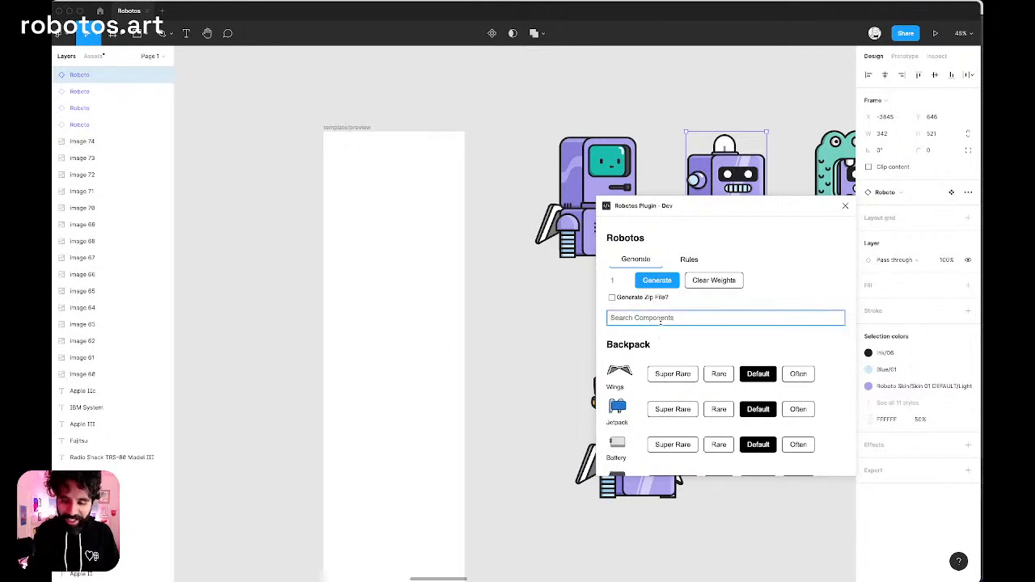
type("jack")
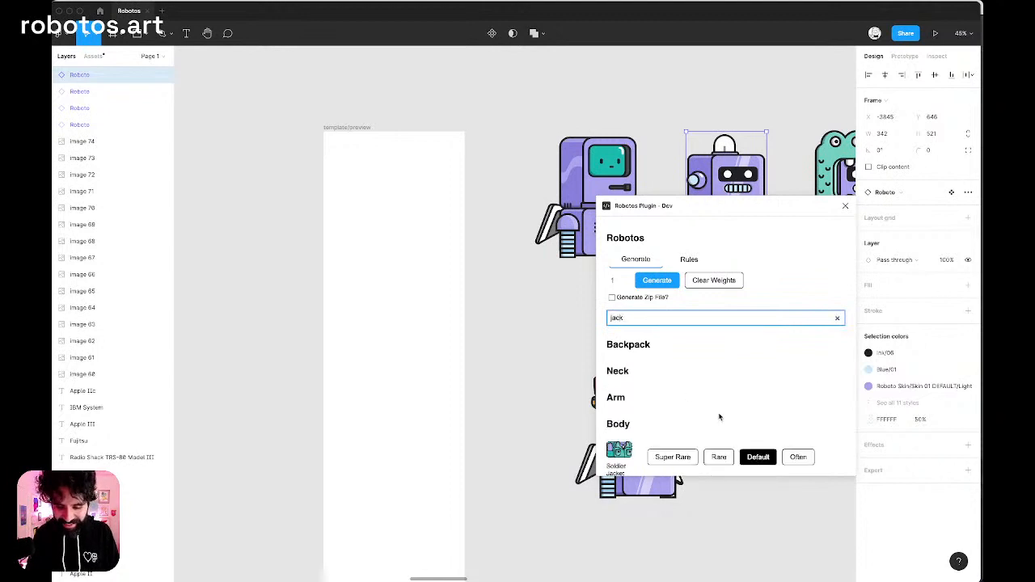
scroll(726, 417, "down", 1)
scroll(726, 417, "down", 2)
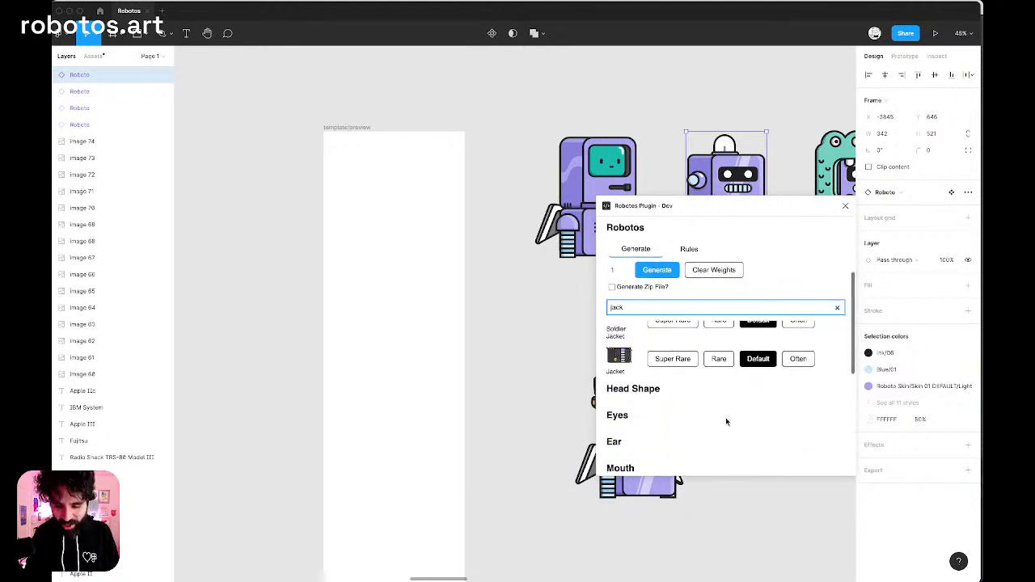
left_click(798, 368)
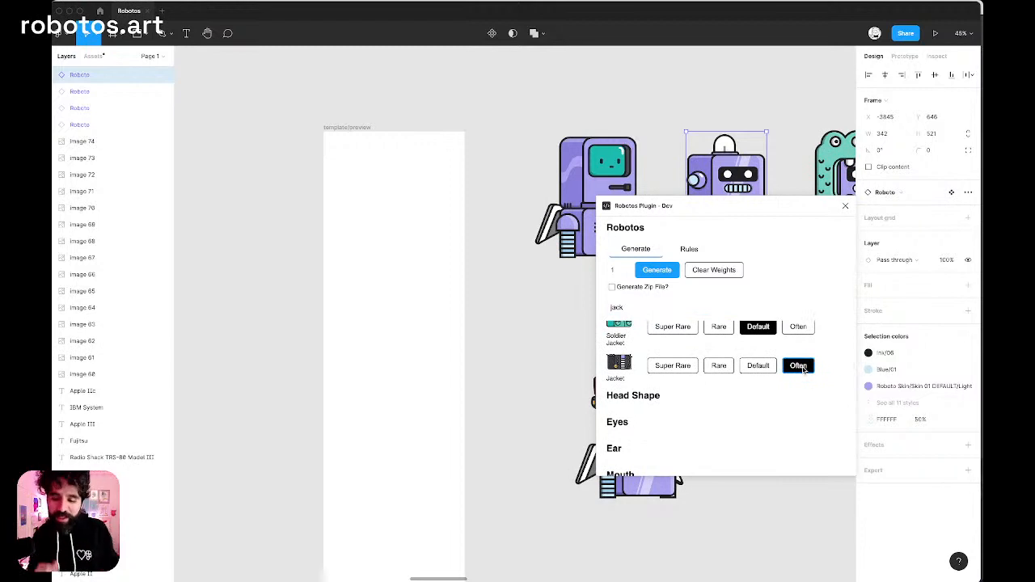
Generate several Roboto previews wearing the black jacket in the template/preview frame.
scroll(801, 369, "up", 2)
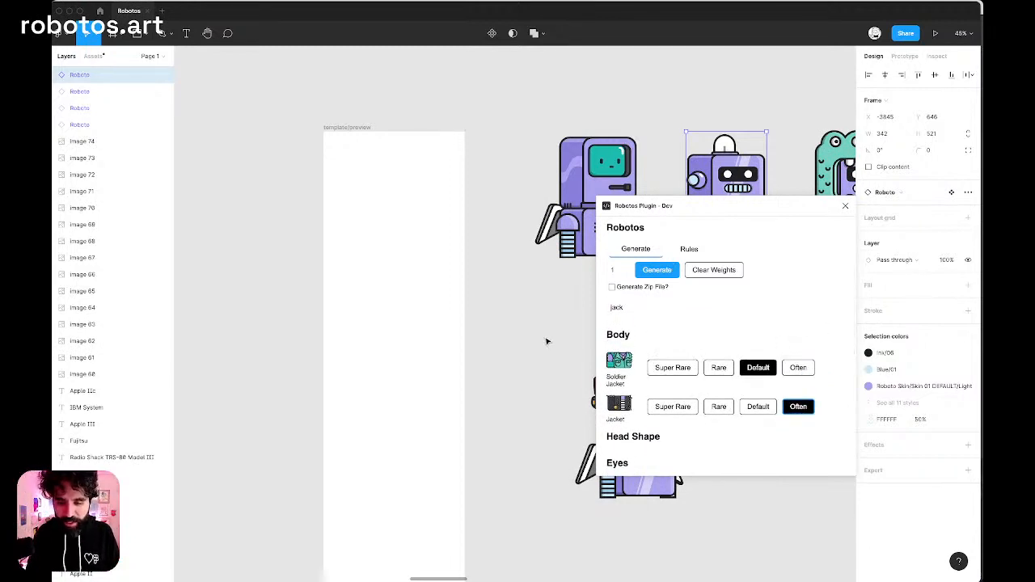
scroll(547, 341, "right", 1)
left_click(666, 274)
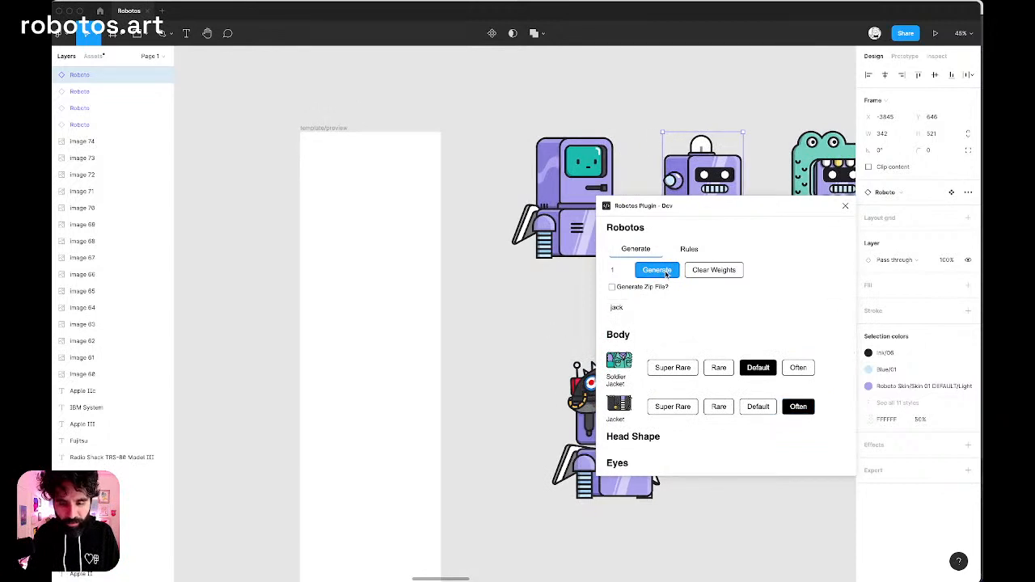
left_click(666, 274)
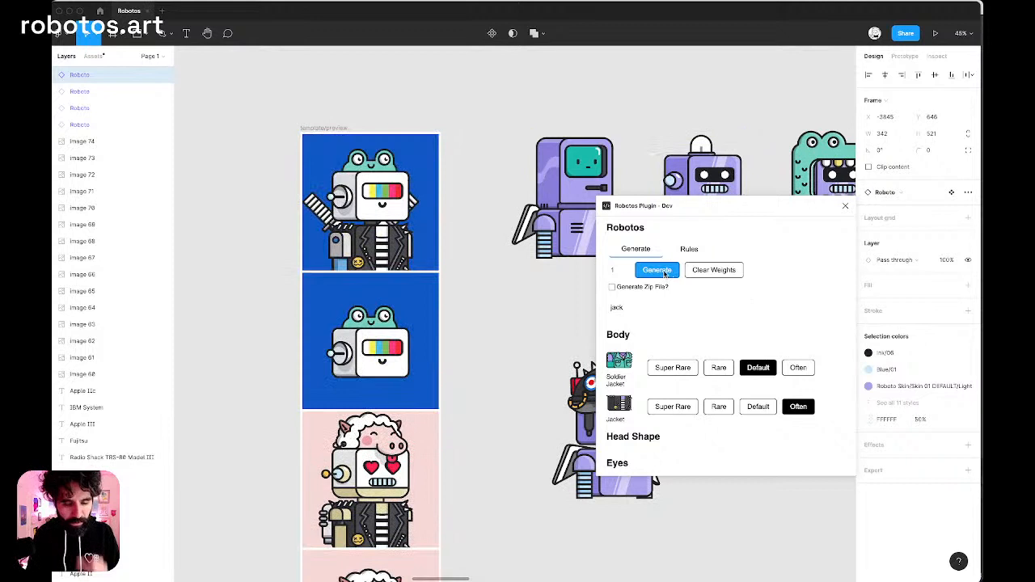
left_click(665, 274)
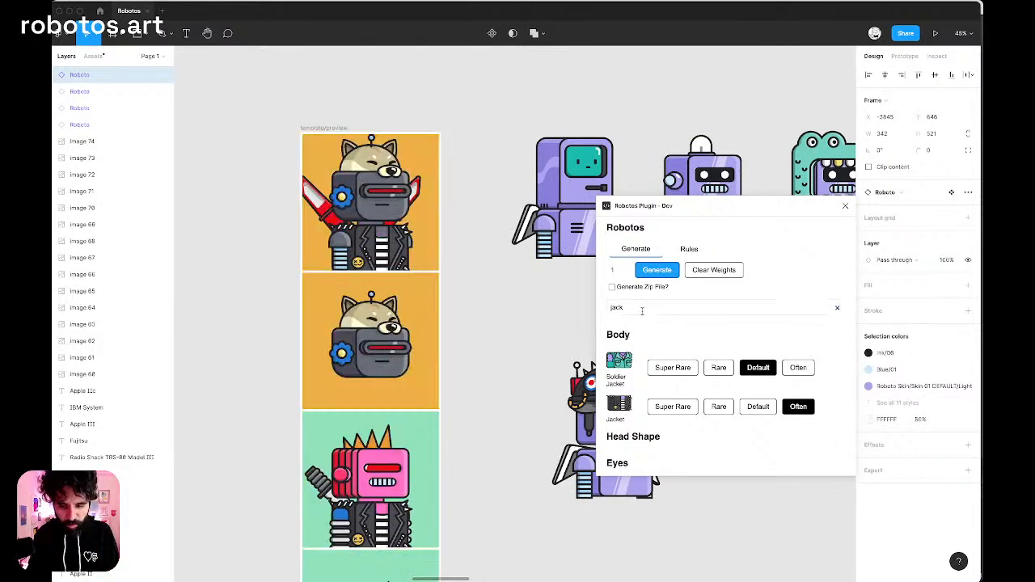
Search the plugin's components for "parrot".
double_click(616, 307)
type("part")
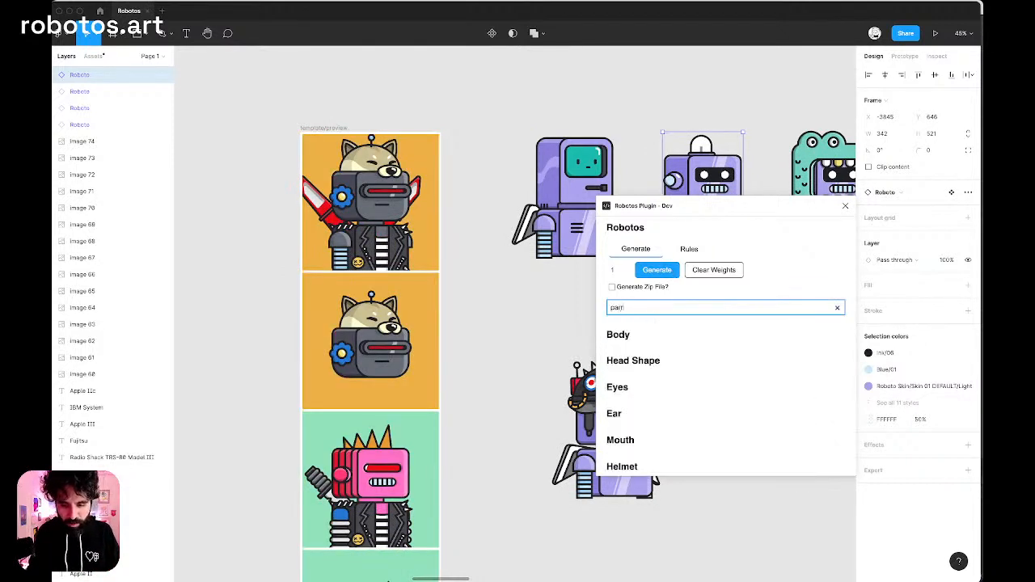
type("ot")
scroll(691, 381, "down", 5)
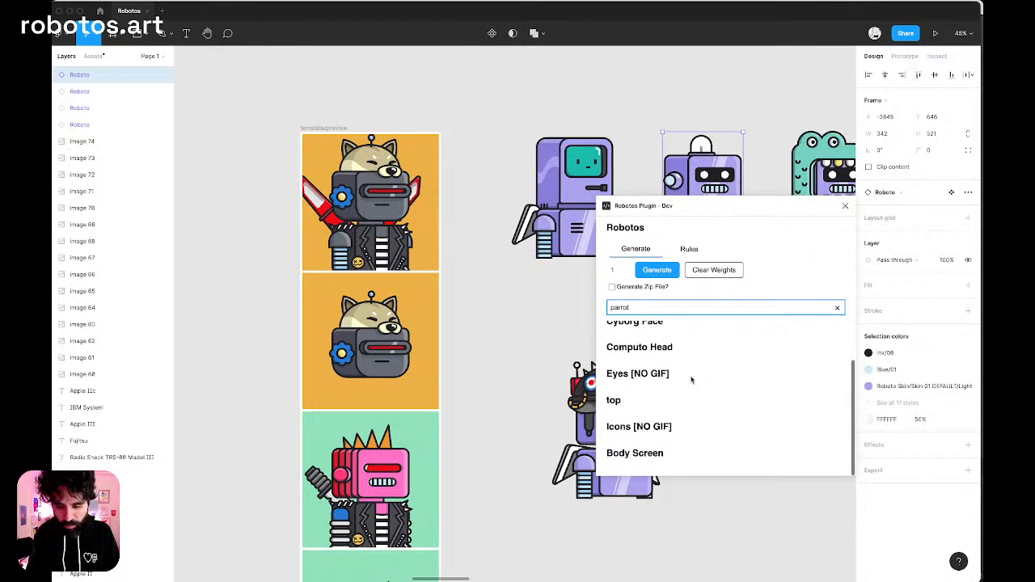
type("t")
scroll(692, 380, "up", 1)
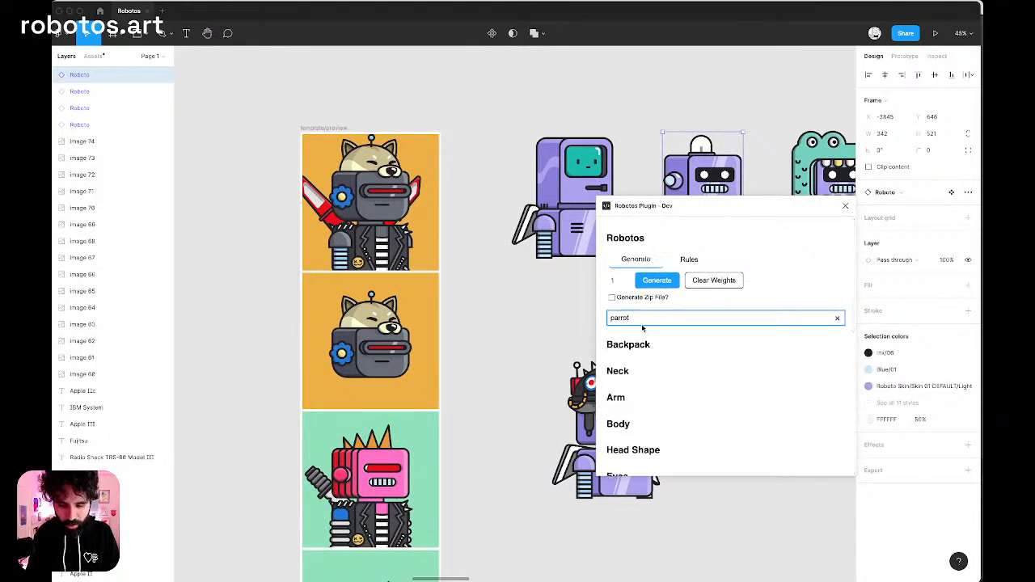
Search for "paja", set the Pajarraco helmet's weight to Often and generate more previews from the basic Roboto.
key("super+a")
type("paja")
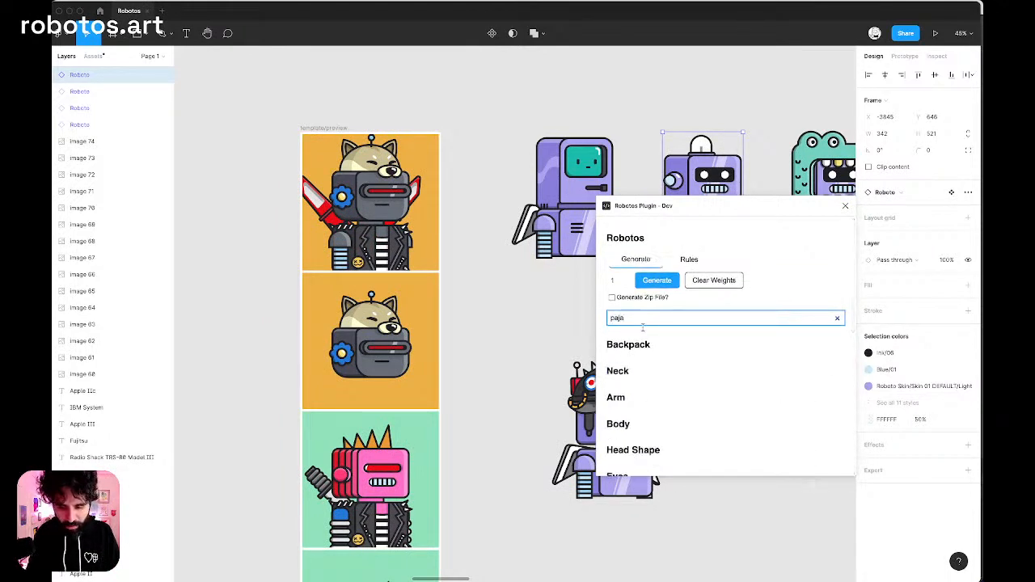
scroll(709, 428, "down", 5)
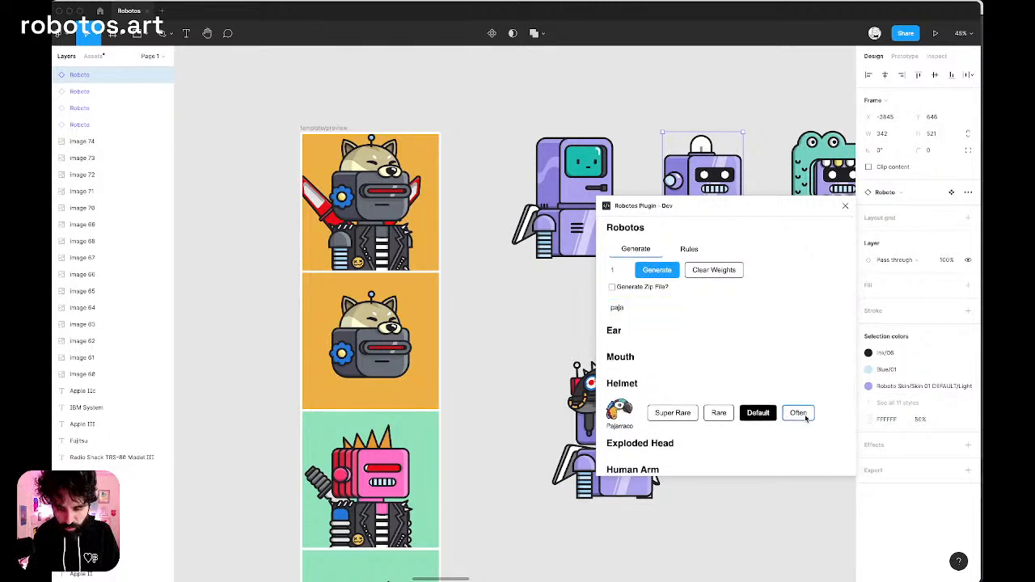
left_click(799, 414)
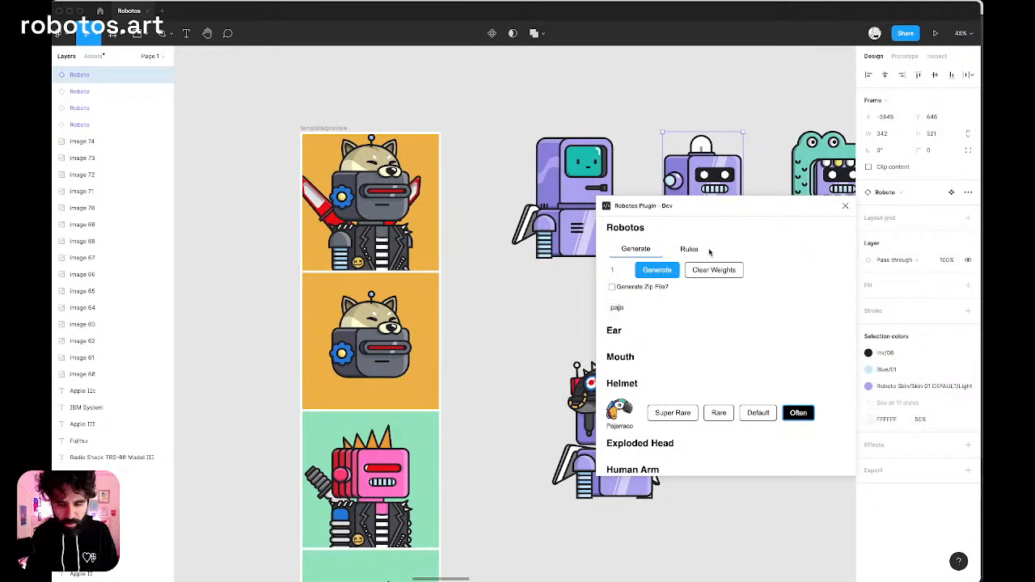
left_click(659, 274)
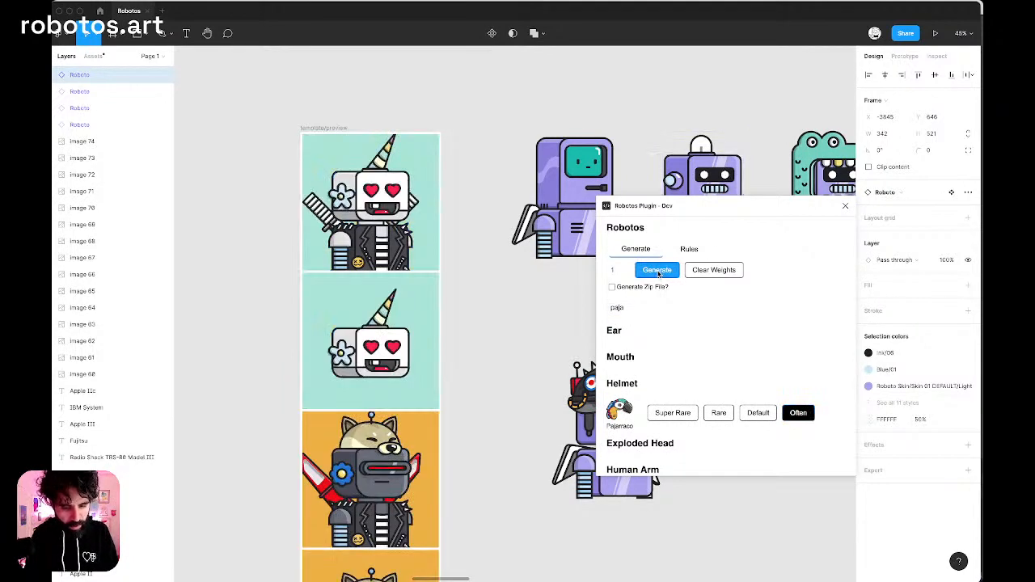
left_click(660, 273)
Select the crocodile-headed Helmeto component in the upper robot row and generate a preview from it.
scroll(674, 146, "right", 2)
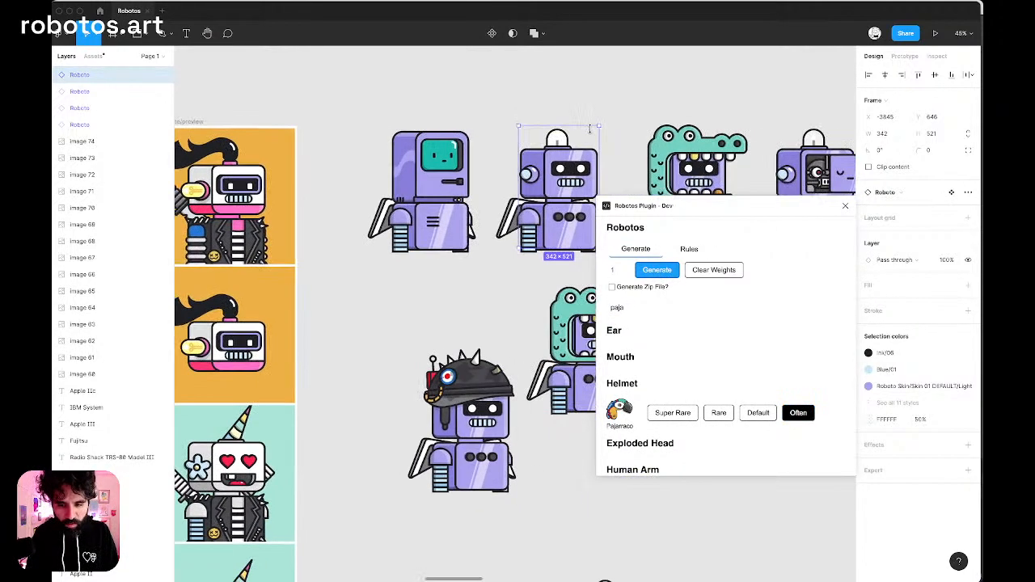
left_click(674, 146)
left_click(659, 274)
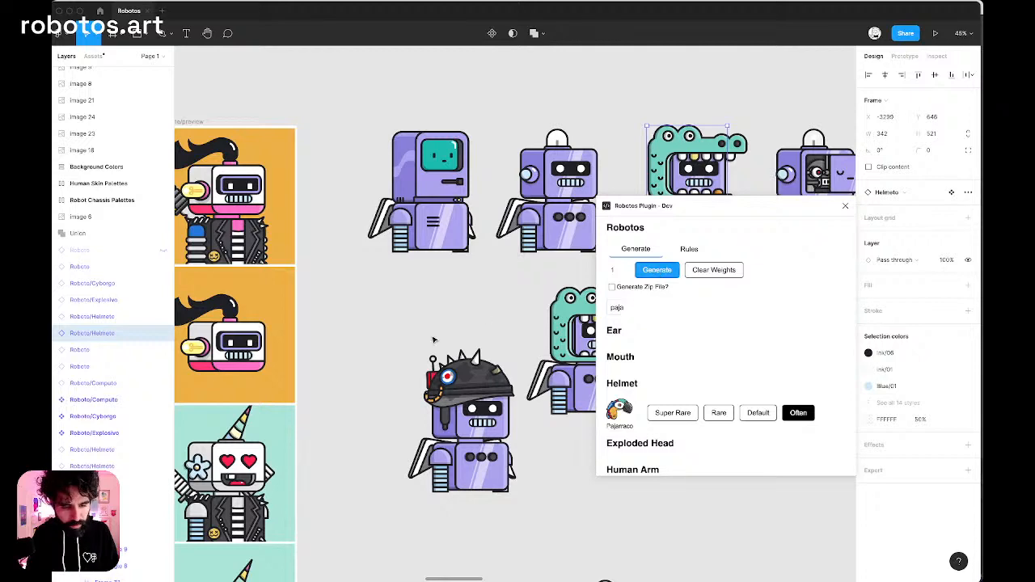
scroll(434, 340, "left", 2)
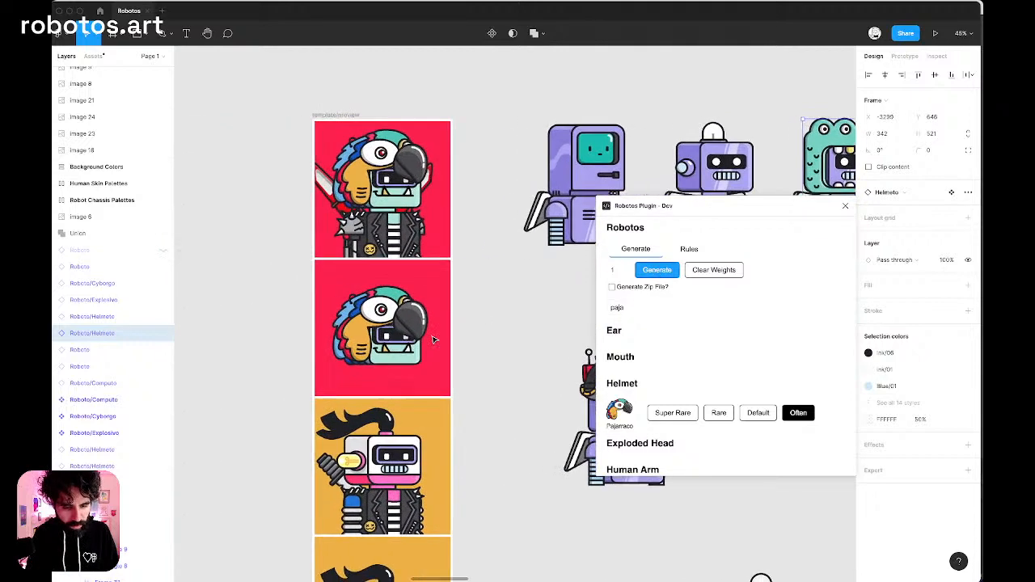
Generate a series of random Helmeto previews combining the parrot helmet with the black jacket, inspecting the last ones up close.
left_click(659, 274)
left_click(659, 273)
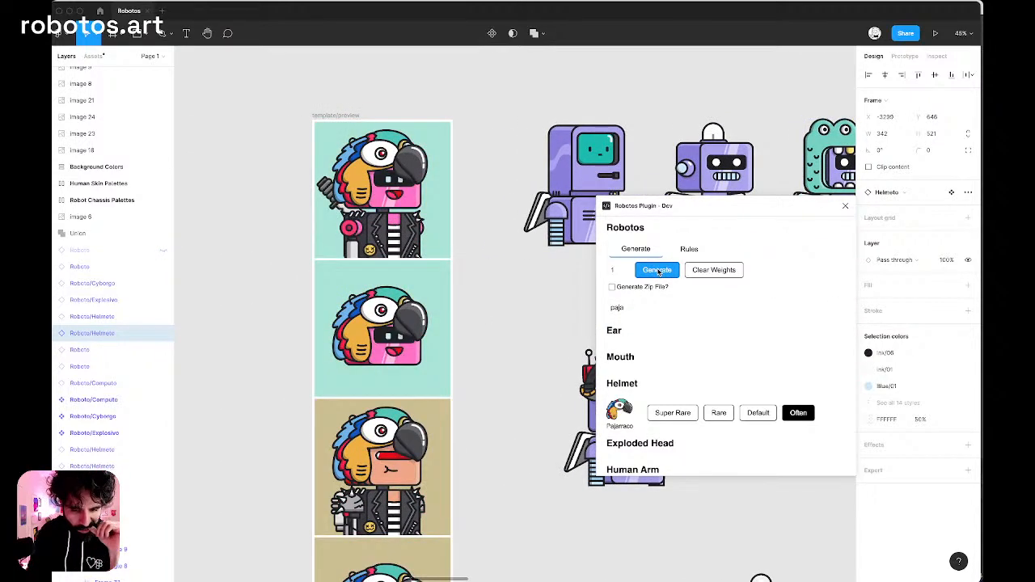
left_click(659, 272)
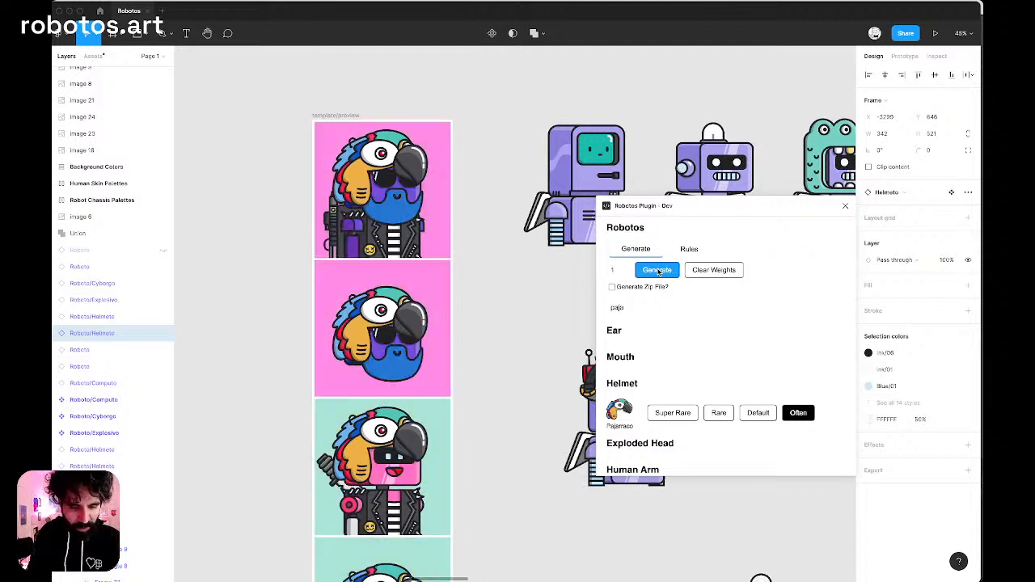
left_click(659, 273)
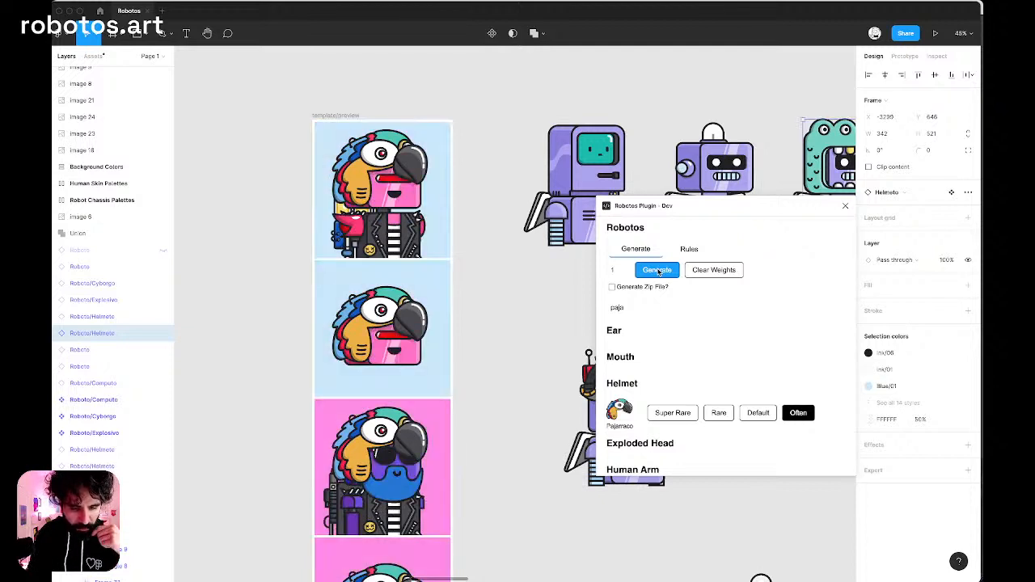
left_click(659, 273)
left_click(659, 273)
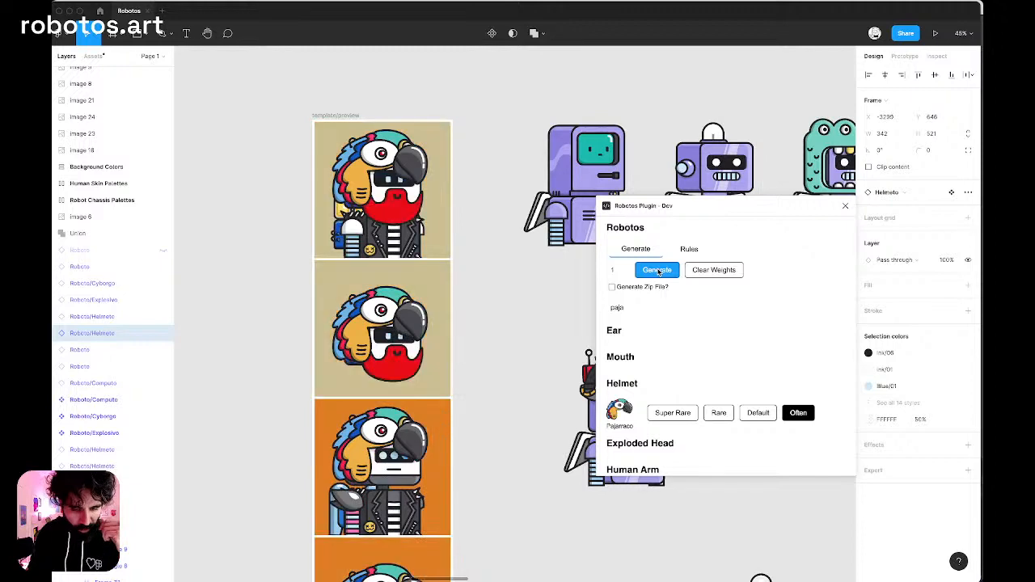
left_click(659, 272)
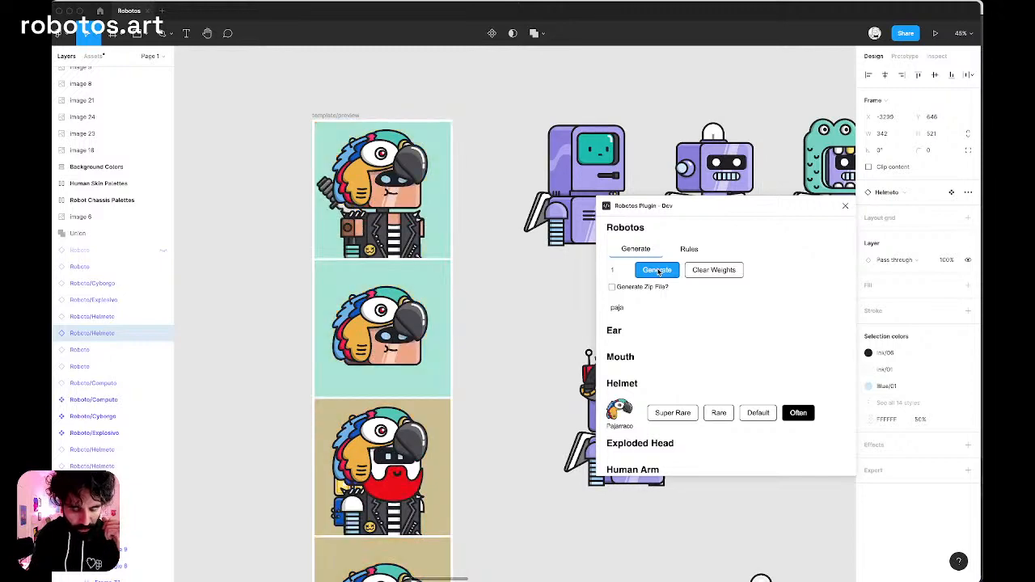
left_click(657, 273)
scroll(312, 198, "up", 5)
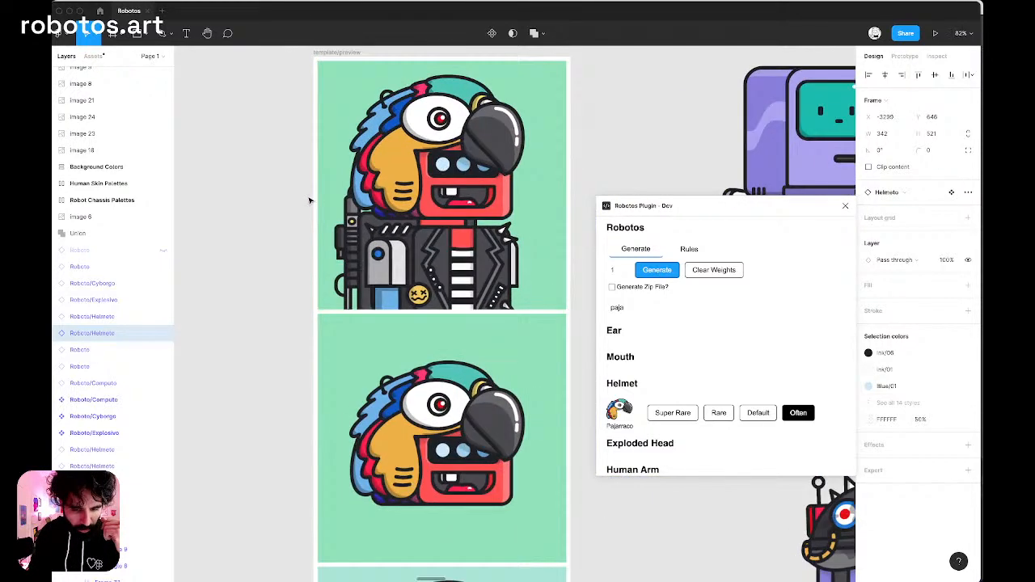
left_click(659, 273)
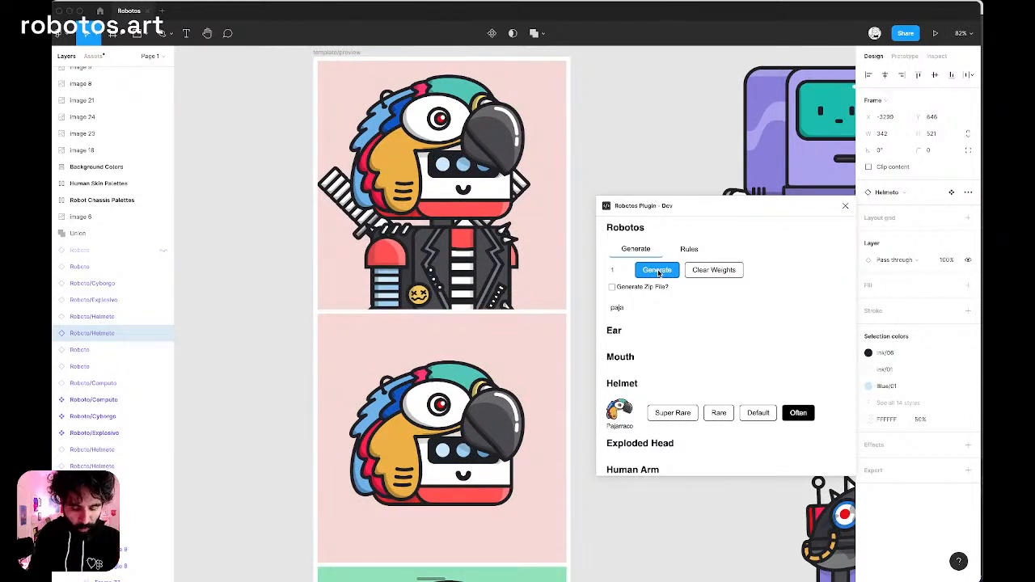
left_click(659, 273)
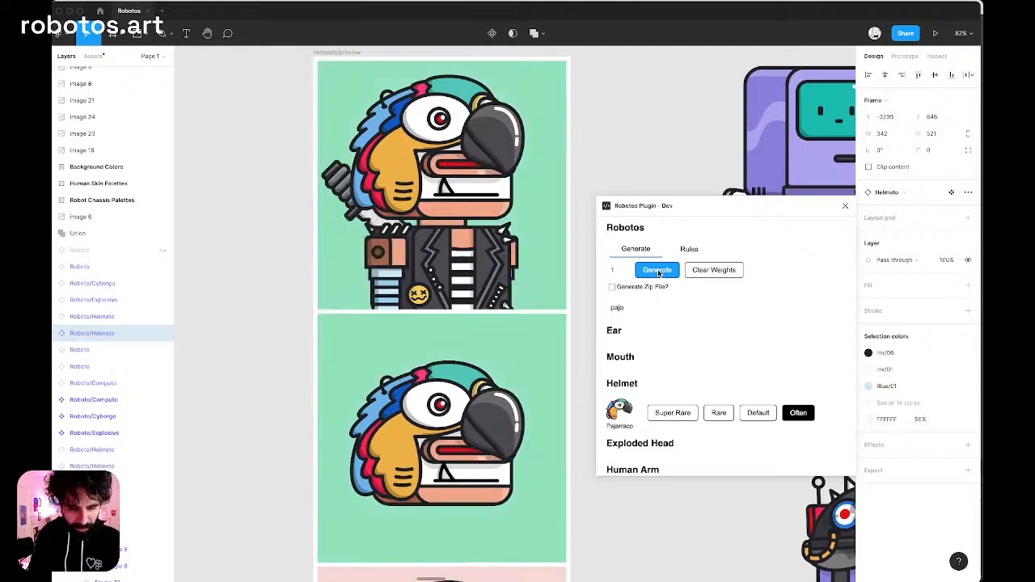
Delete all generated robots from the template/preview frame and close the Robotos plugin.
left_click(671, 107)
key("shift+1")
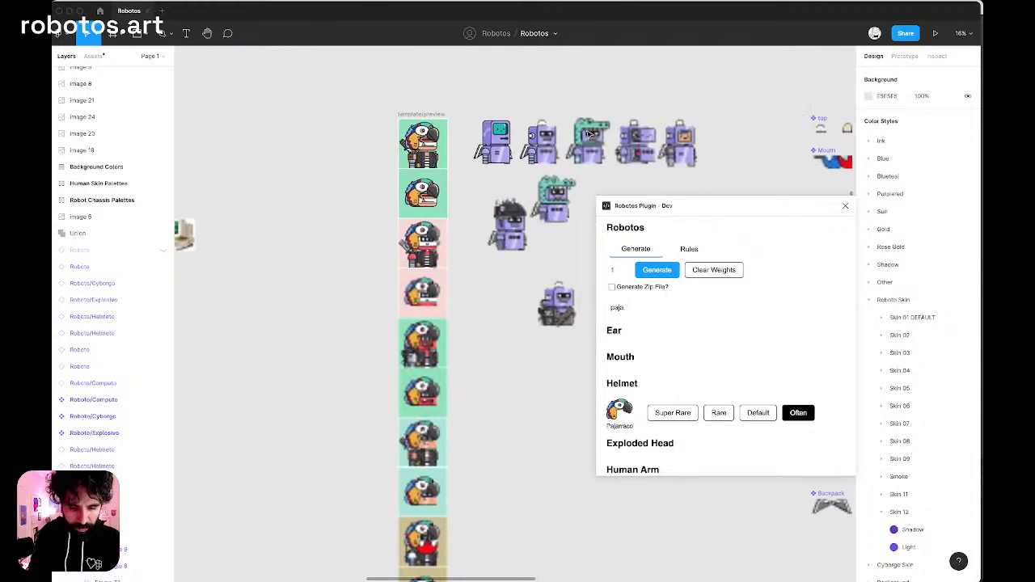
left_click(409, 142)
key("super+a")
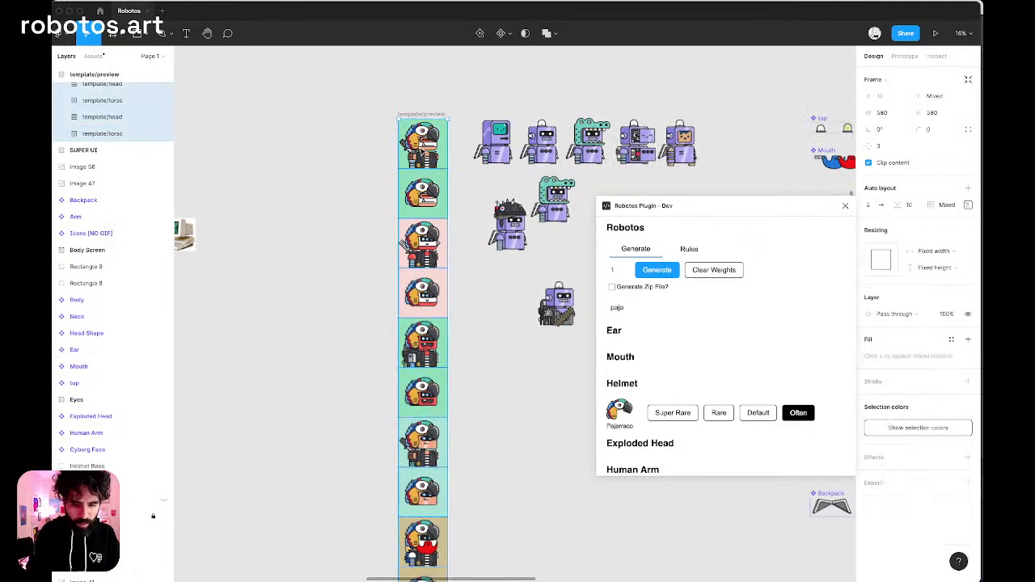
key("Delete")
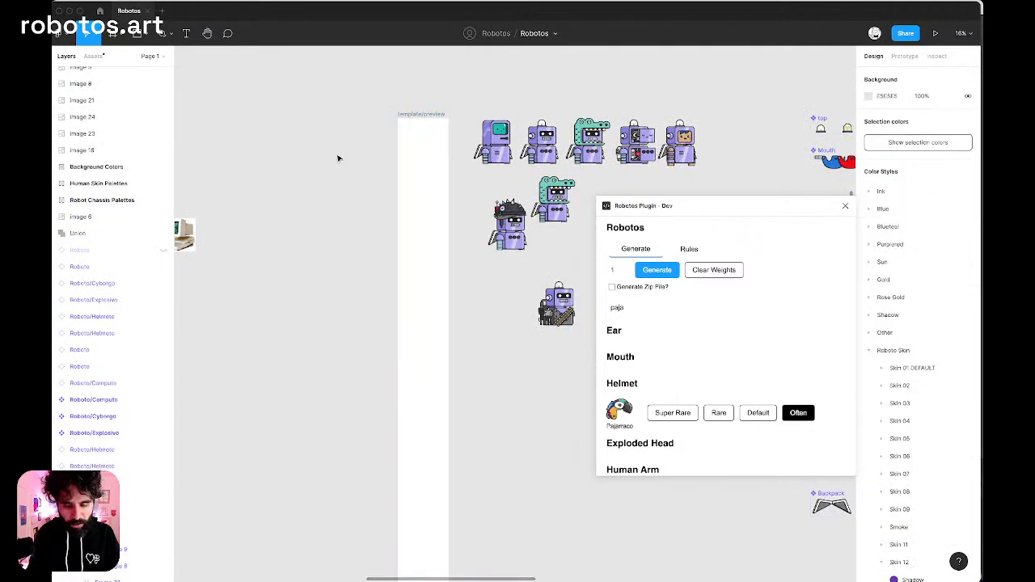
scroll(338, 157, "right", 2)
left_click(846, 205)
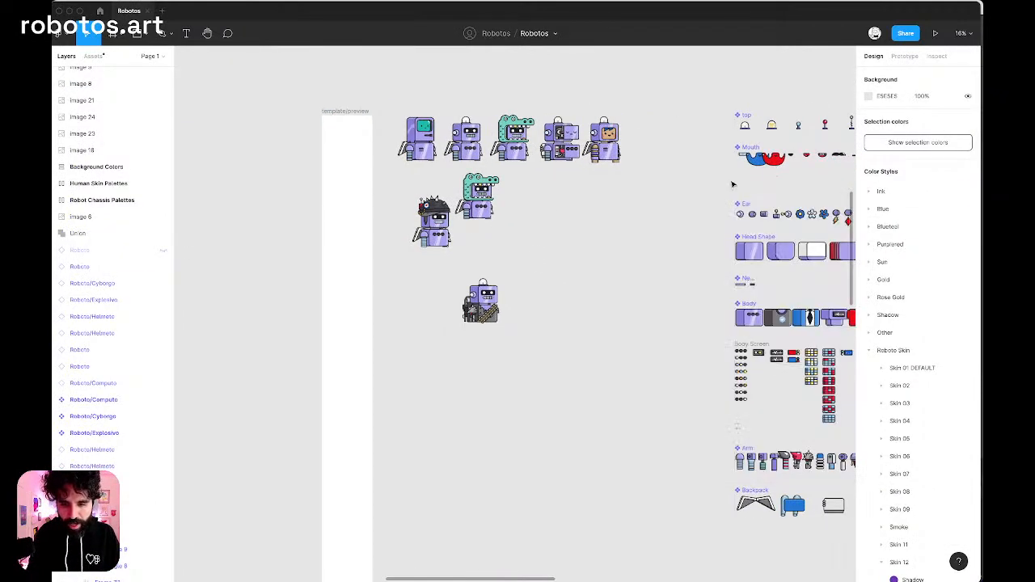
Locate the zombie robot sketch, and switch to Chrome to read the stream's popped-out live chat before returning to Figma.
scroll(534, 259, "down", 5)
scroll(533, 259, "up", 5)
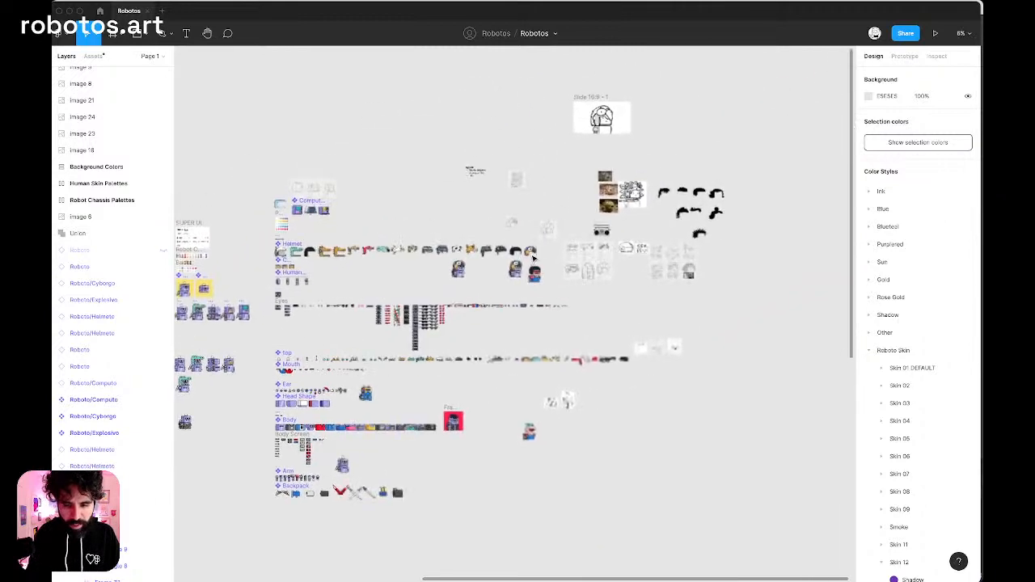
scroll(542, 226, "up", 10)
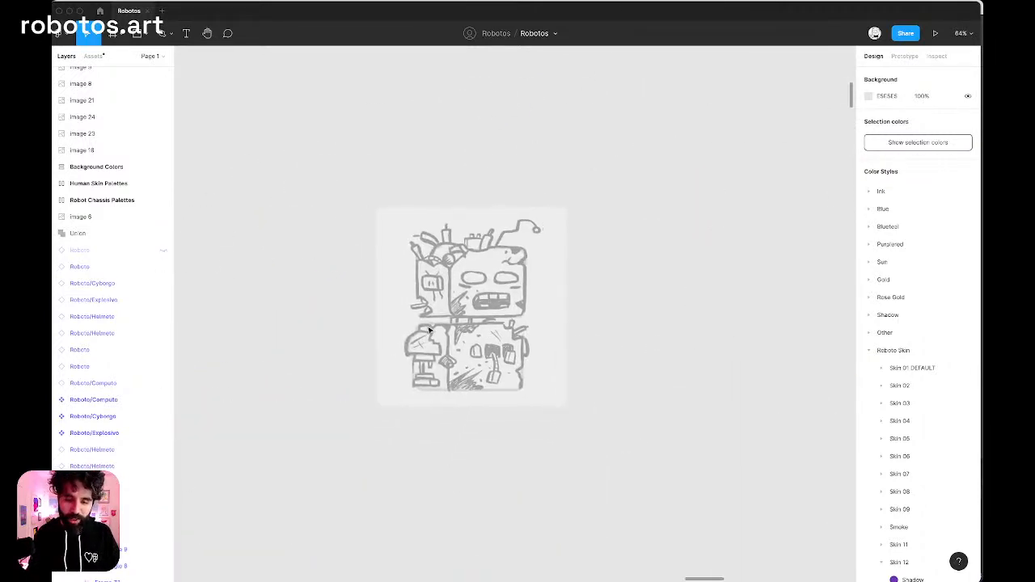
scroll(429, 329, "up", 3)
key("super+Tab")
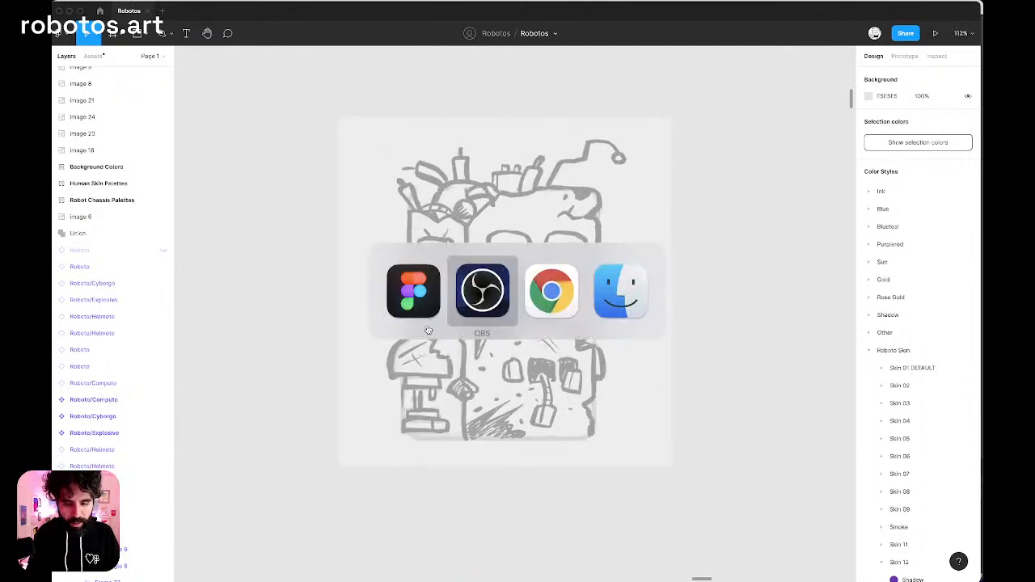
key("super+Tab")
key("super+Tab")
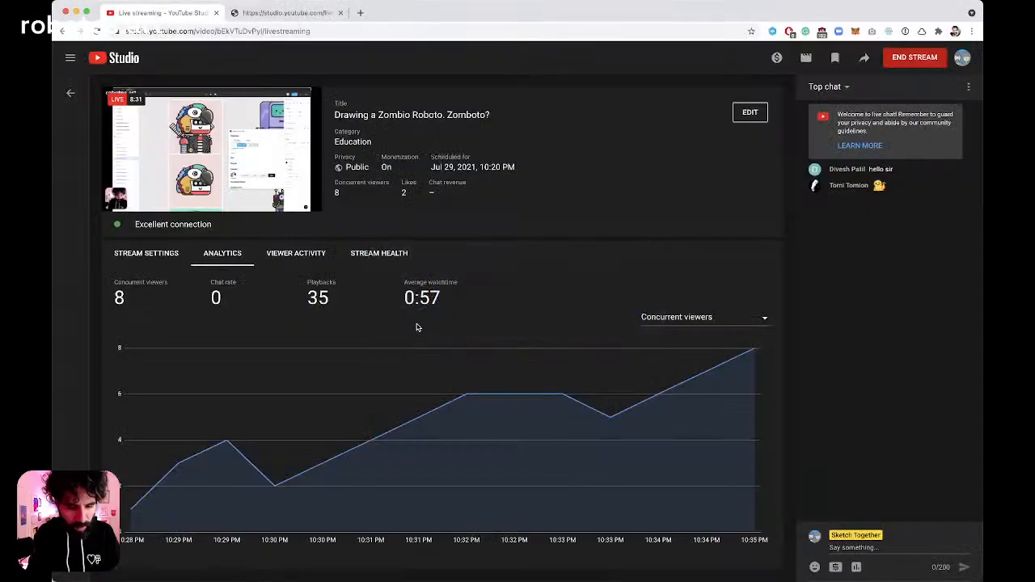
left_click(247, 17)
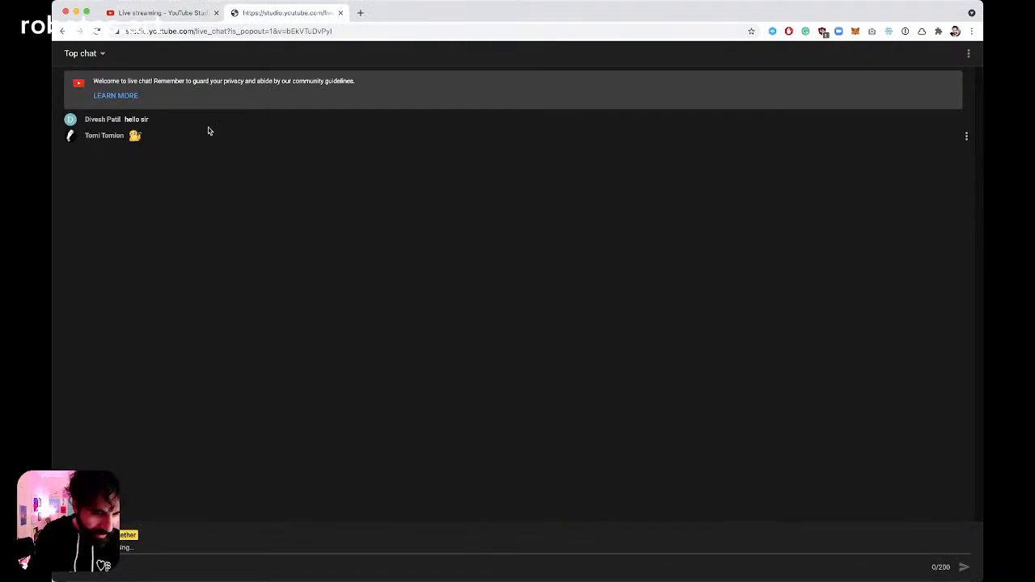
key("super+Tab")
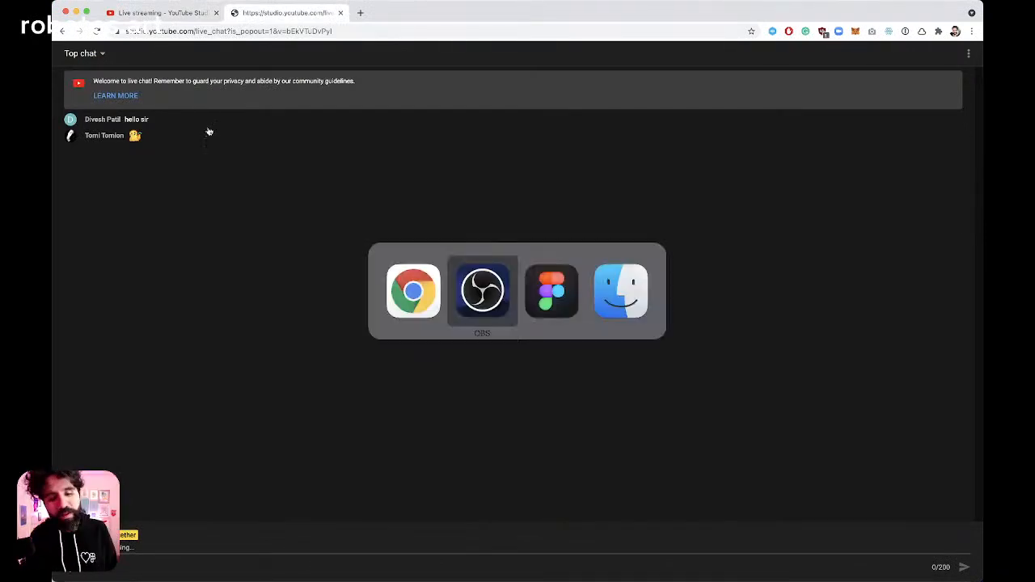
key("super+Tab")
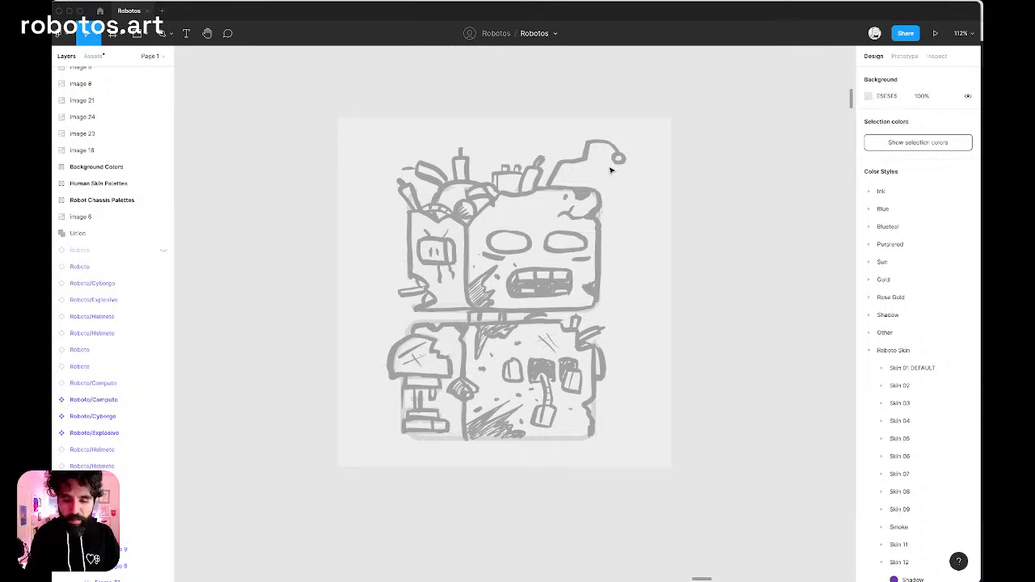
scroll(611, 170, "up", 5)
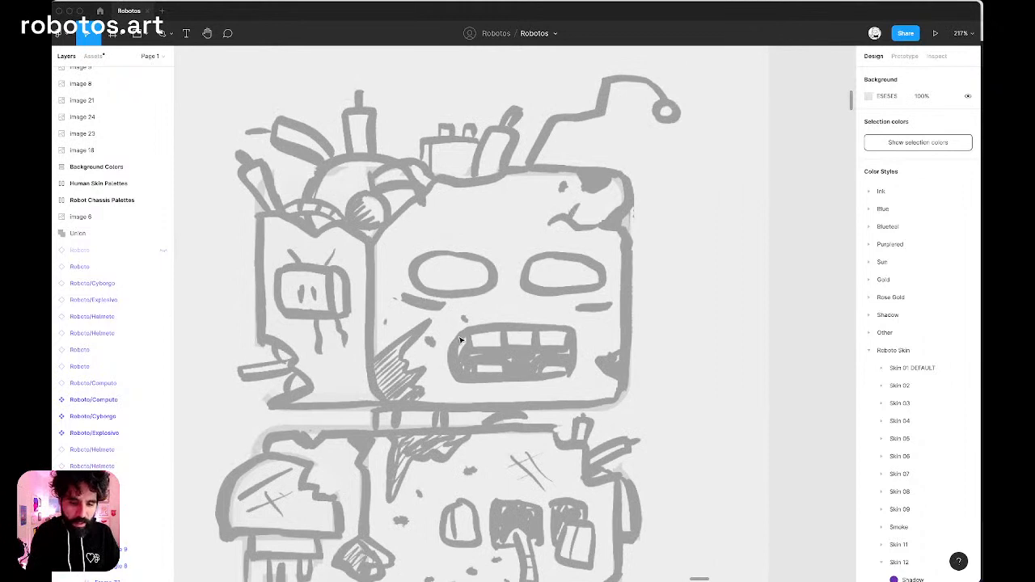
scroll(461, 340, "up", 3)
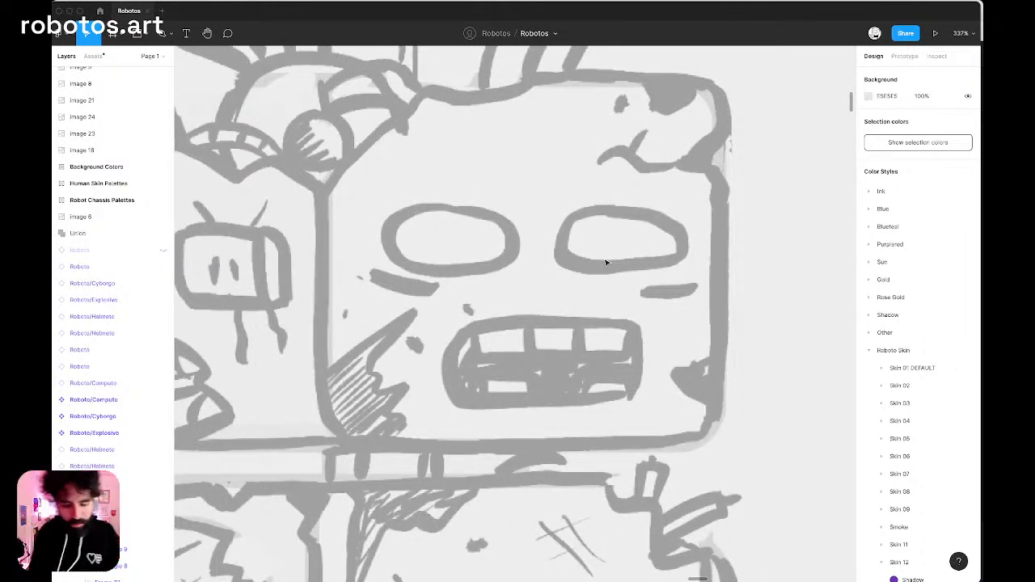
key("r")
left_click_drag(554, 202, 690, 271)
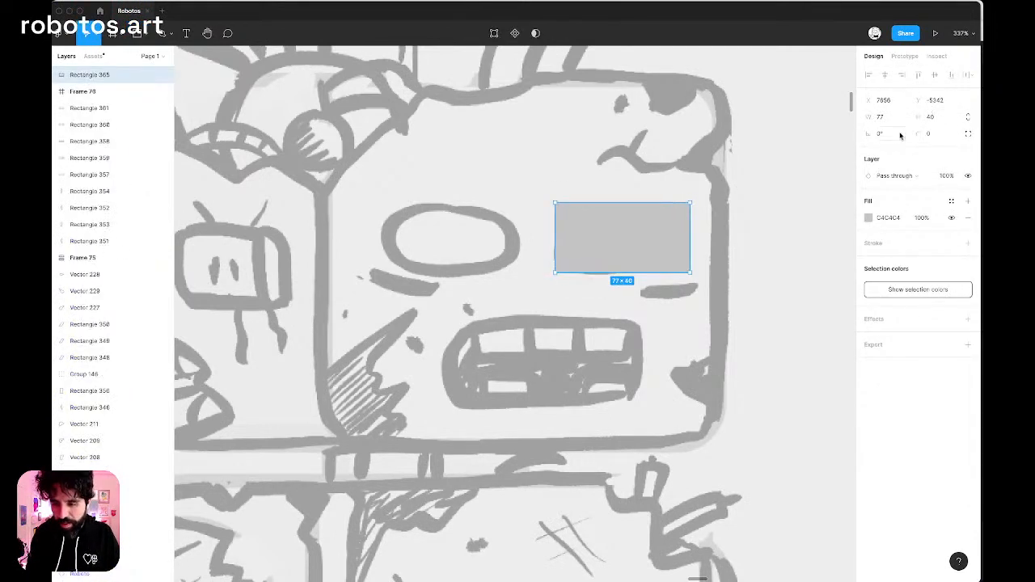
left_click(944, 134)
type("32")
key("Return")
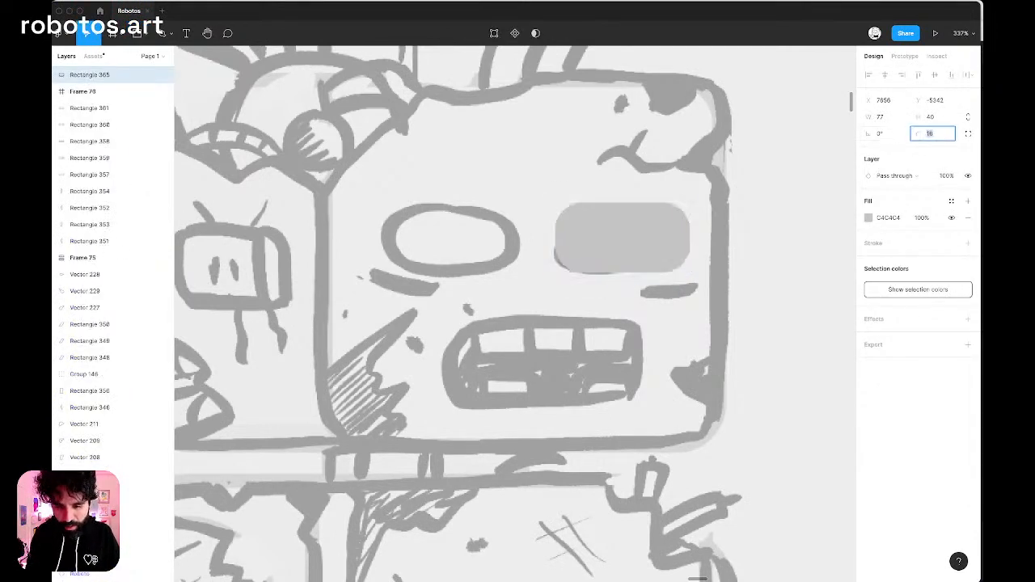
mouse_move(644, 232)
left_mouse_down()
mouse_move(644, 291)
mouse_move(644, 235)
left_mouse_up()
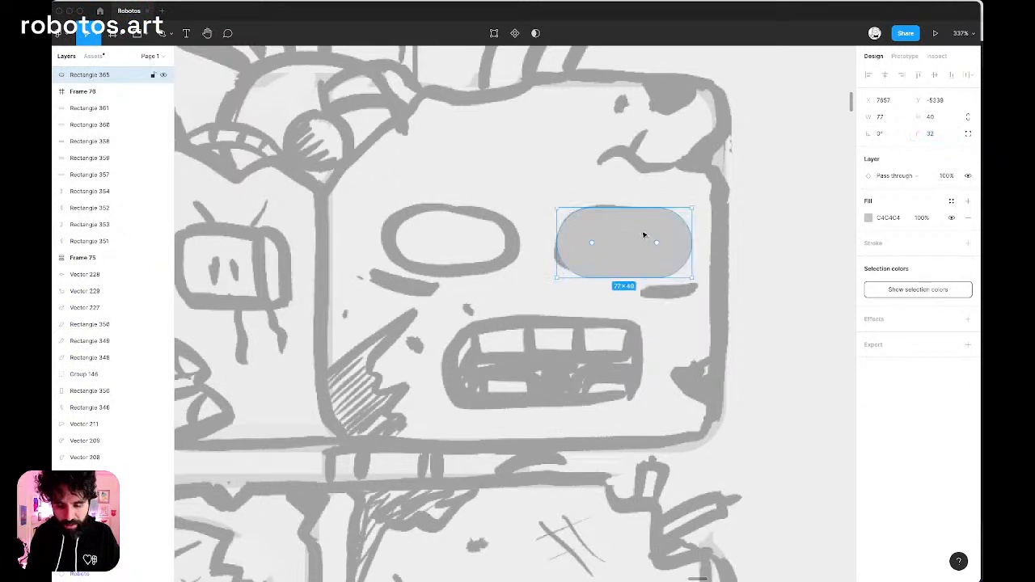
key("Delete")
Trace the zombie sketch's left eye with the Pen tool as a closed, curved four-point outline.
key("p")
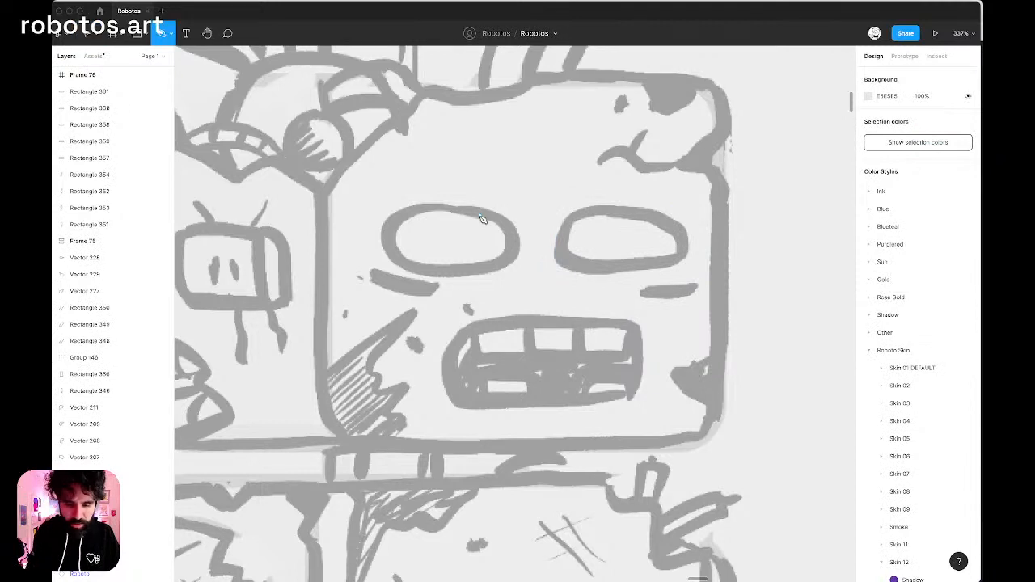
left_click(395, 223)
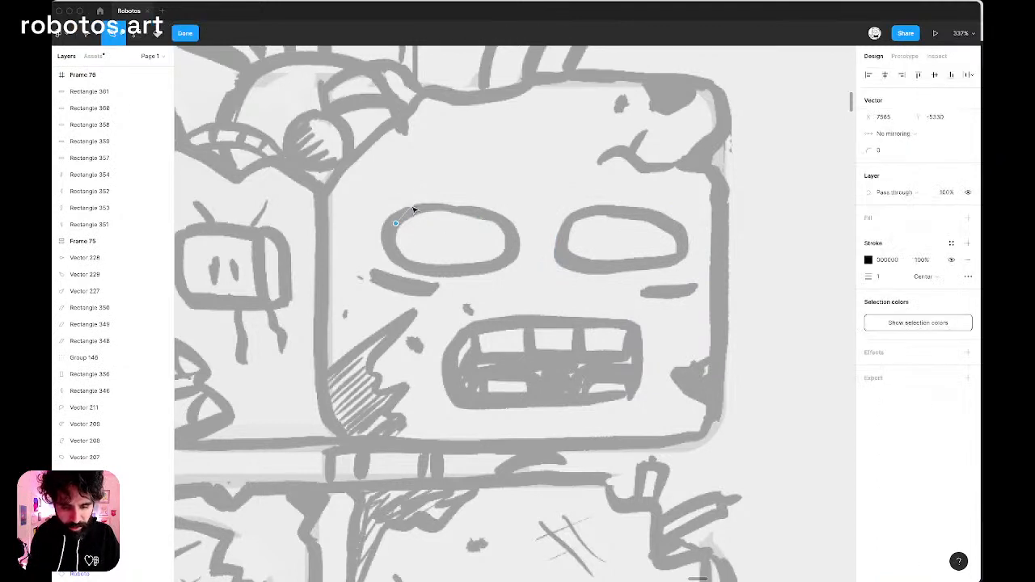
left_click_drag(501, 219, 495, 274)
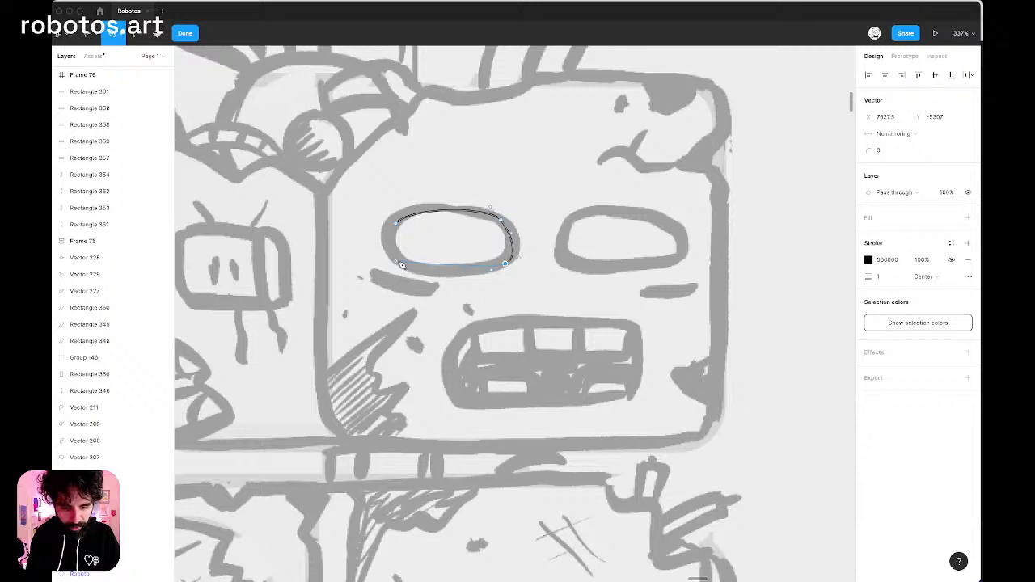
left_click_drag(402, 261, 394, 254)
scroll(391, 252, "up", 5)
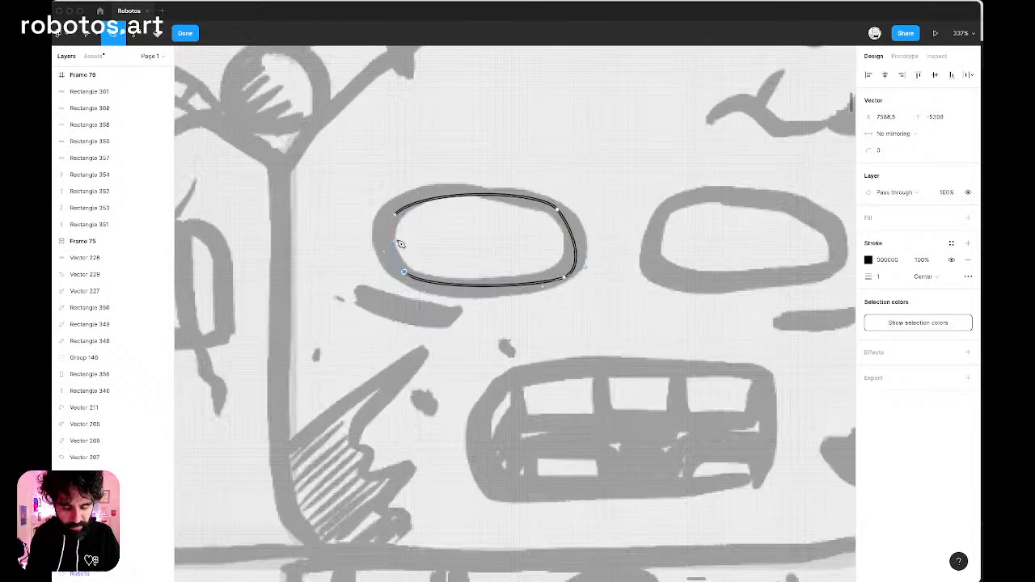
left_click_drag(397, 201, 415, 174)
scroll(415, 194, "down", 3)
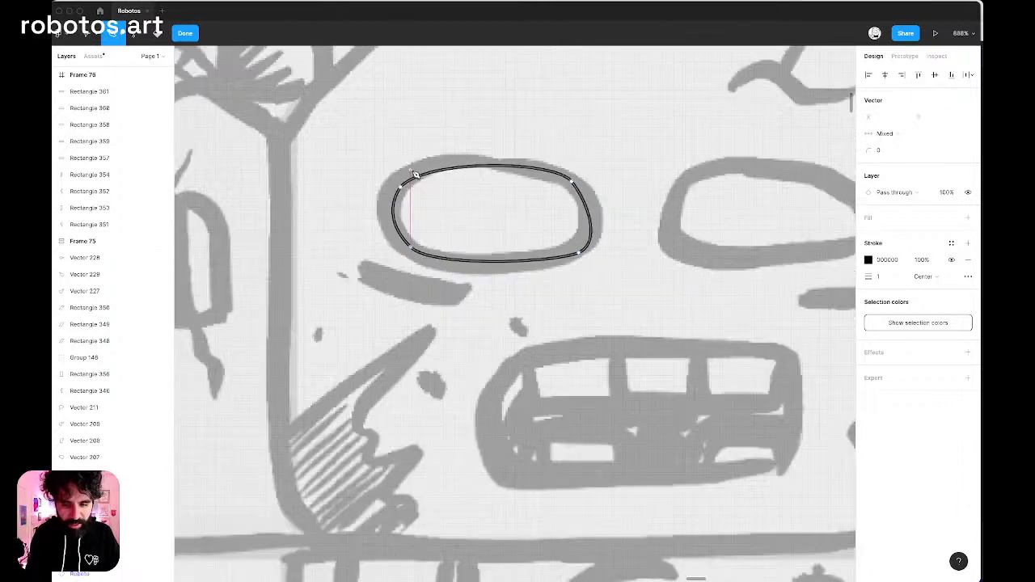
key("Escape")
key("Escape")
Adjust the upper-right anchor point of the left eye outline and its curve handle to follow the sketch.
scroll(531, 178, "up", 5)
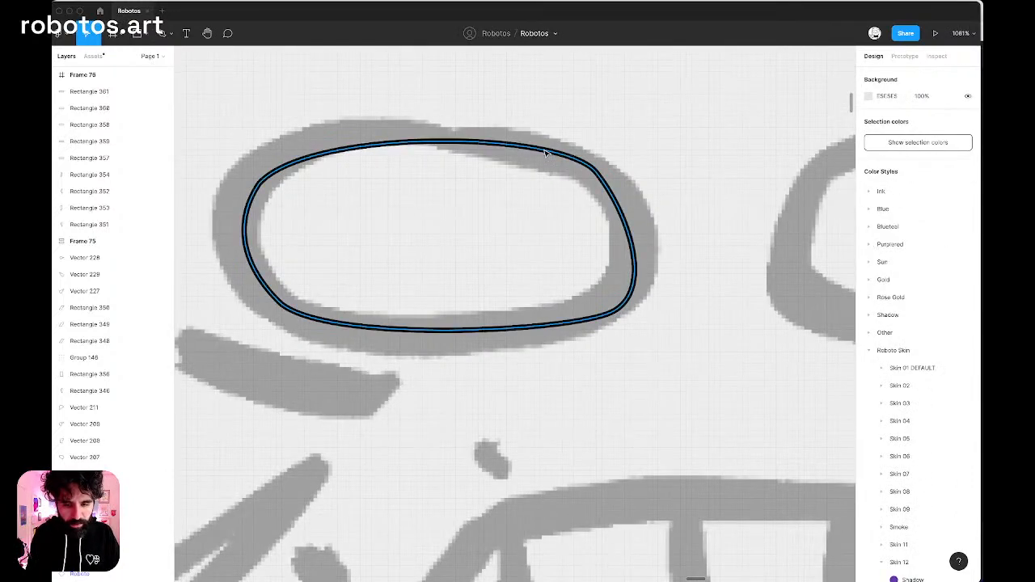
left_click(545, 152)
double_click(545, 152)
left_click_drag(597, 173, 603, 184)
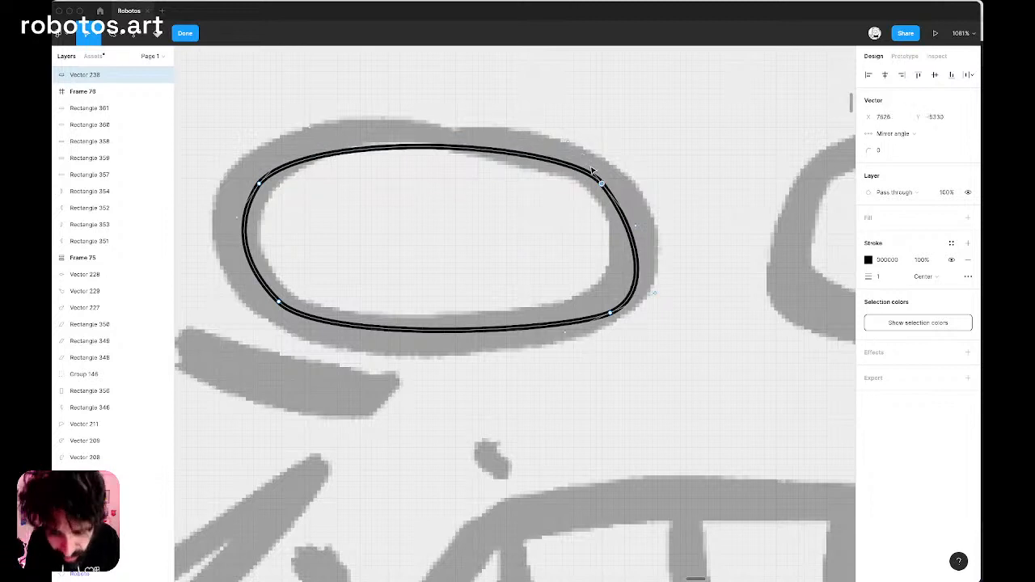
left_click_drag(568, 143, 549, 139)
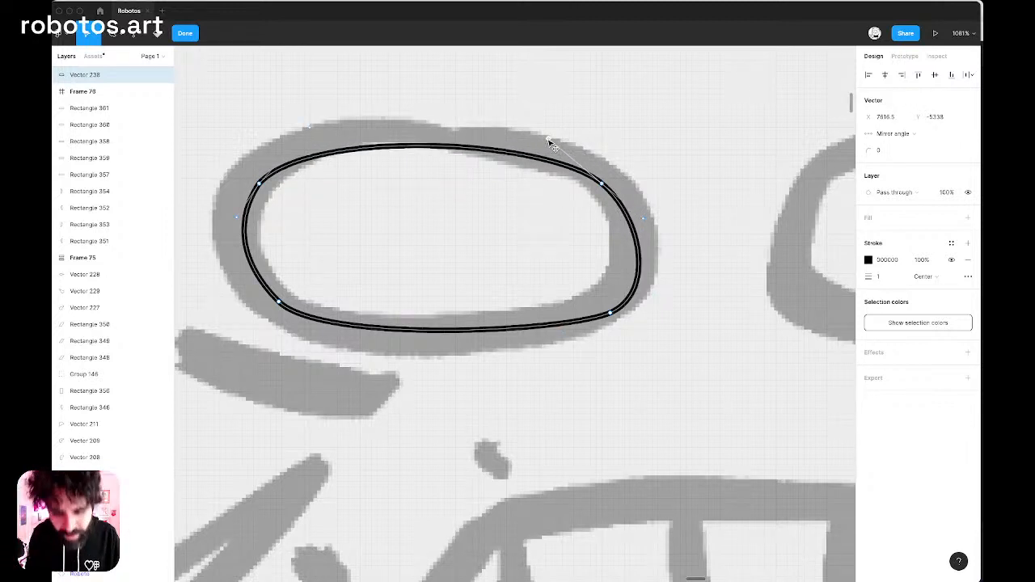
left_click_drag(602, 184, 598, 177)
Refine the upper-left and the two lower corners of the left eye outline to match the sketched curve.
left_click(259, 180)
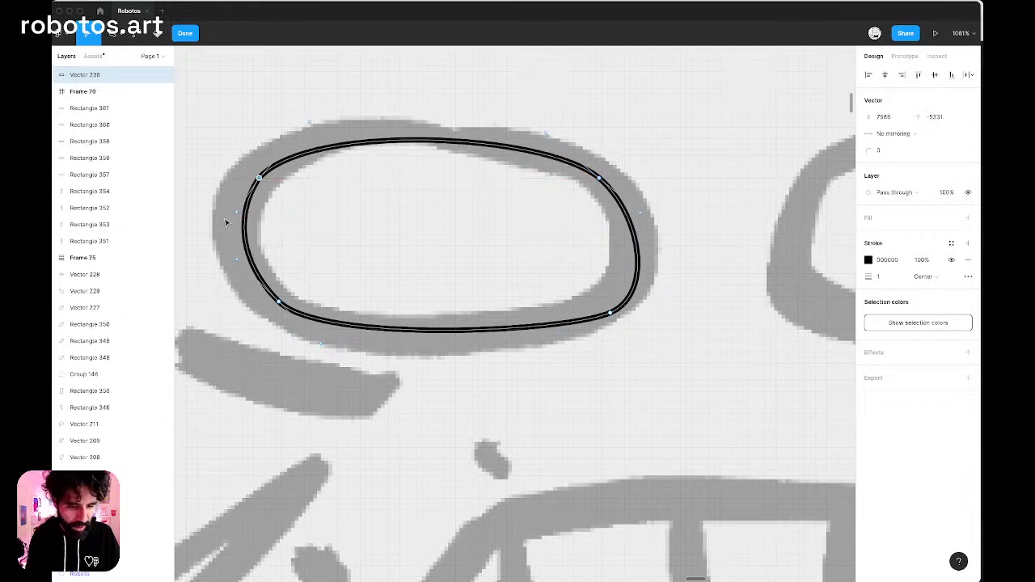
left_click_drag(237, 214, 222, 218)
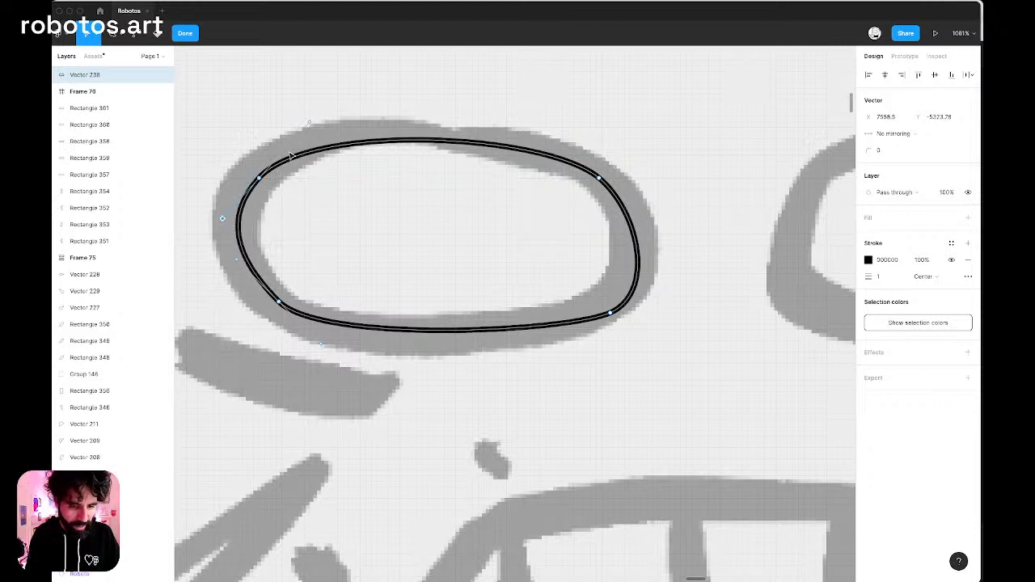
left_click_drag(259, 178, 264, 173)
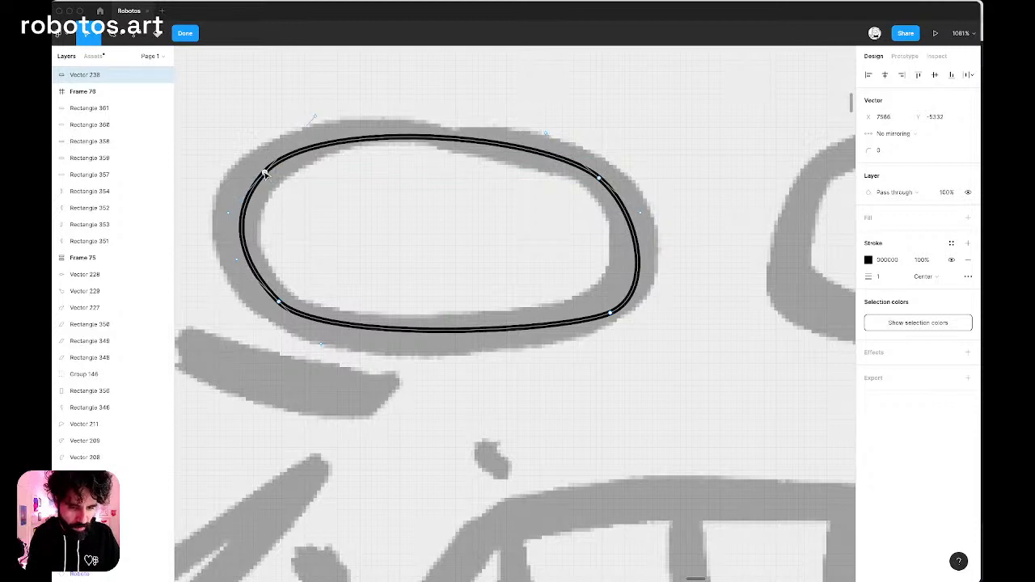
left_click(278, 303)
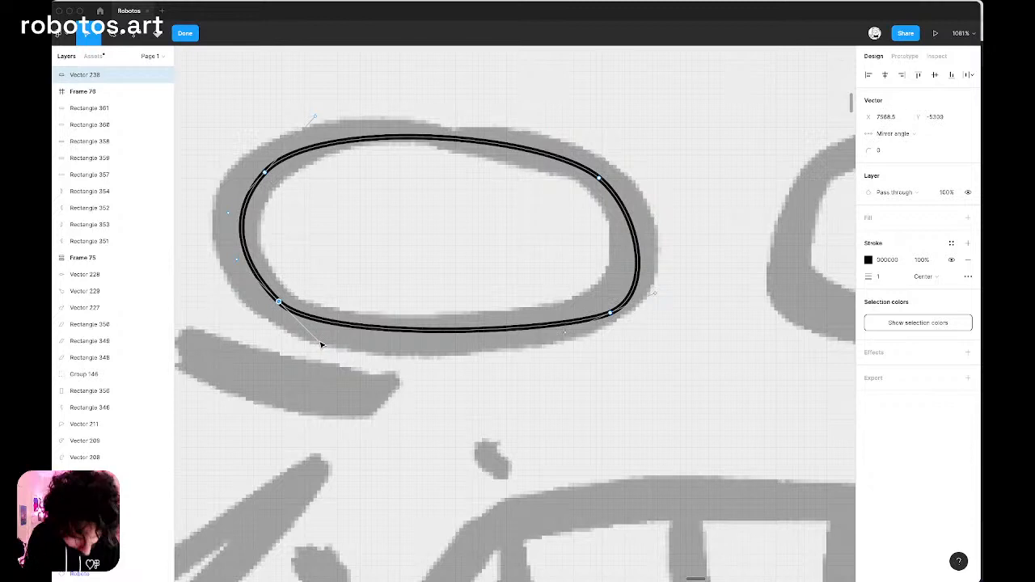
left_click_drag(324, 347, 326, 347)
left_click_drag(610, 315, 602, 313)
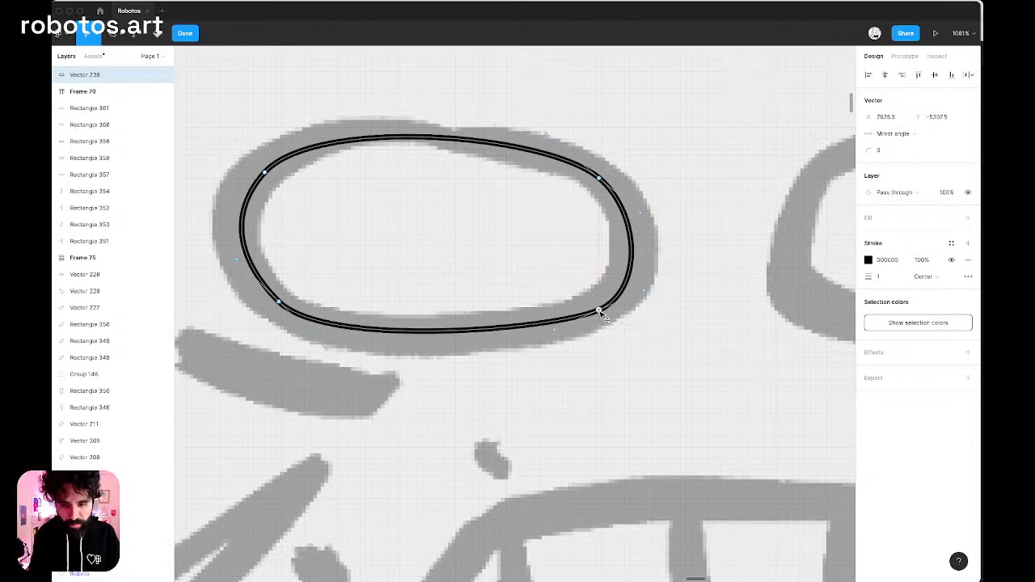
Set the left eye's stroke weight to 8 with the Ink/06 color style and fill the shape with Ink/01.
scroll(599, 313, "down", 3)
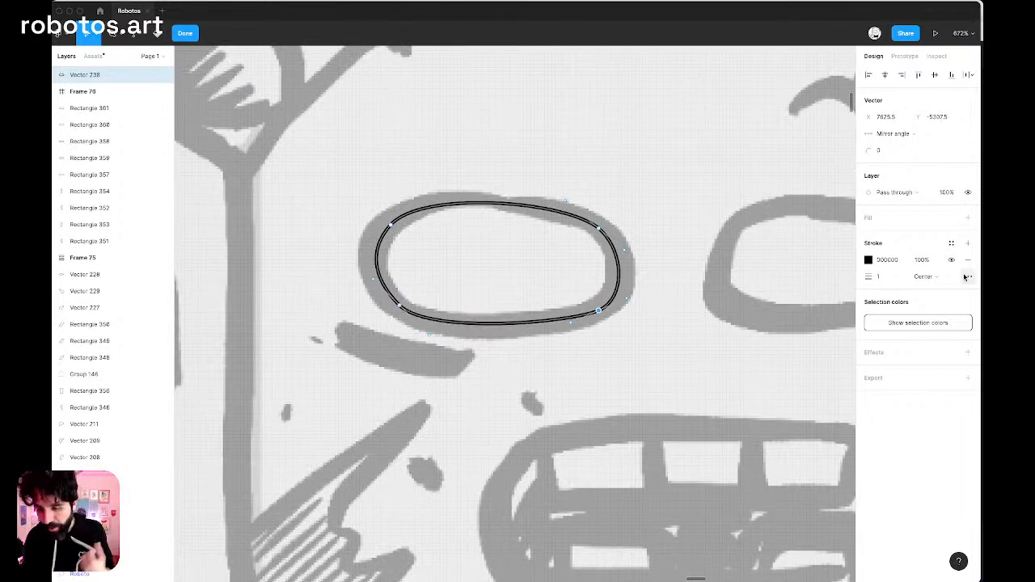
left_click(893, 279)
key("Return")
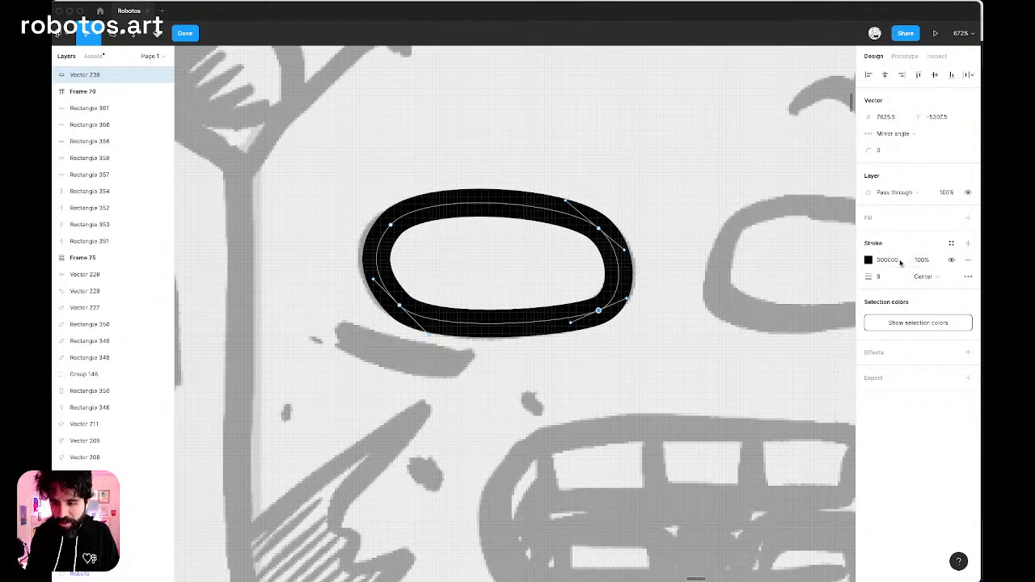
left_click(951, 243)
left_click(962, 330)
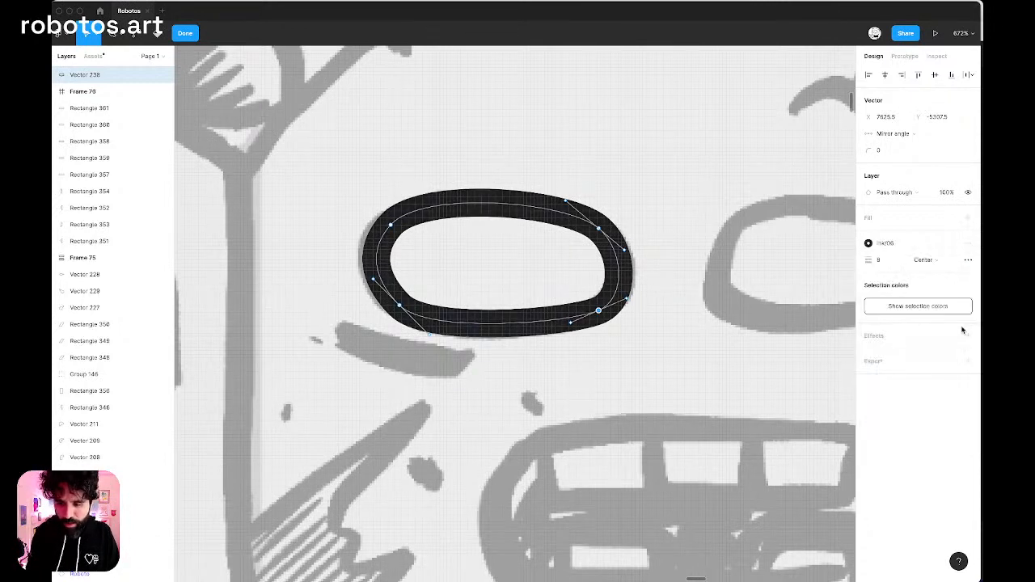
left_click(951, 218)
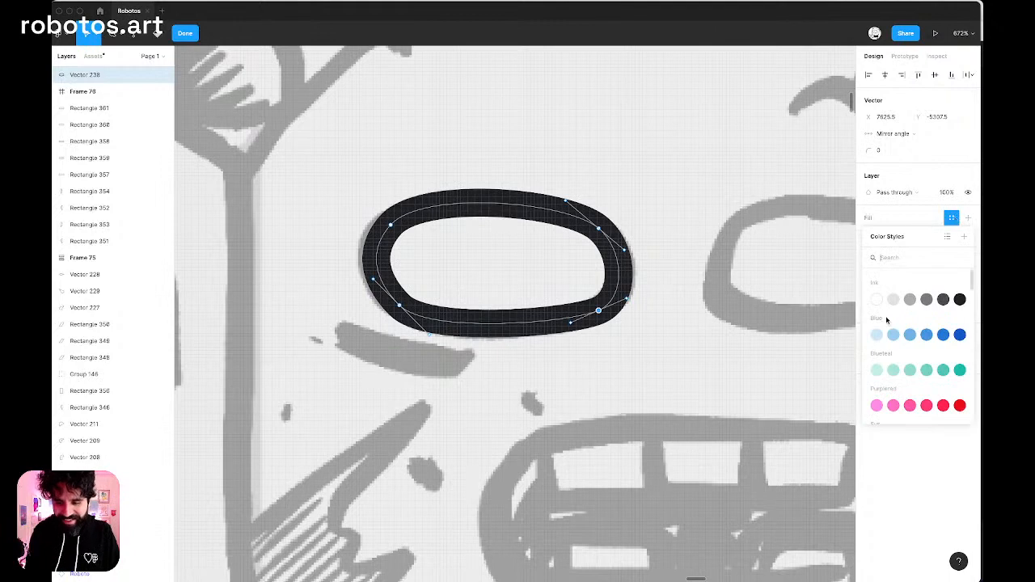
left_click(880, 305)
scroll(652, 194, "down", 5)
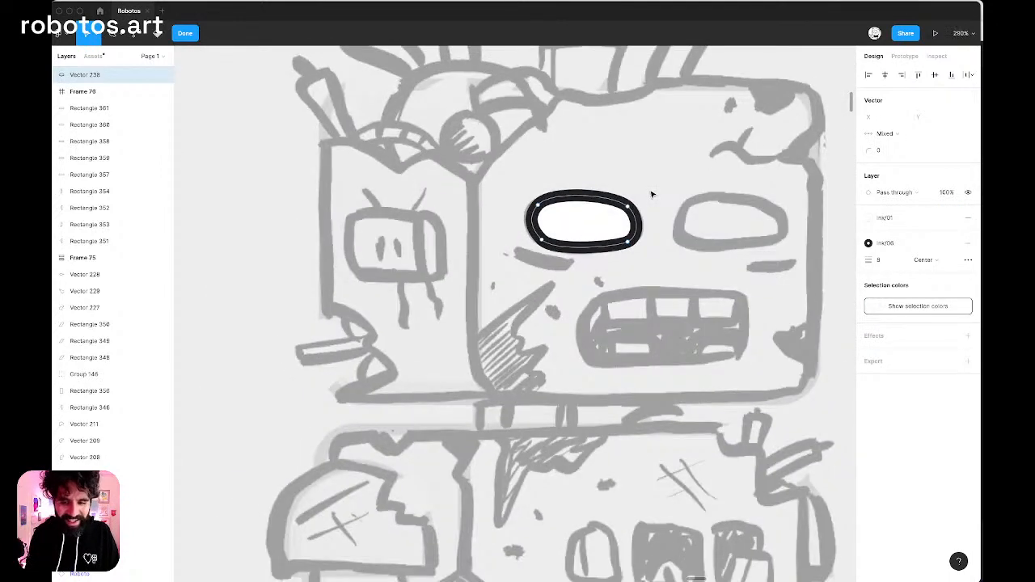
scroll(616, 202, "up", 3)
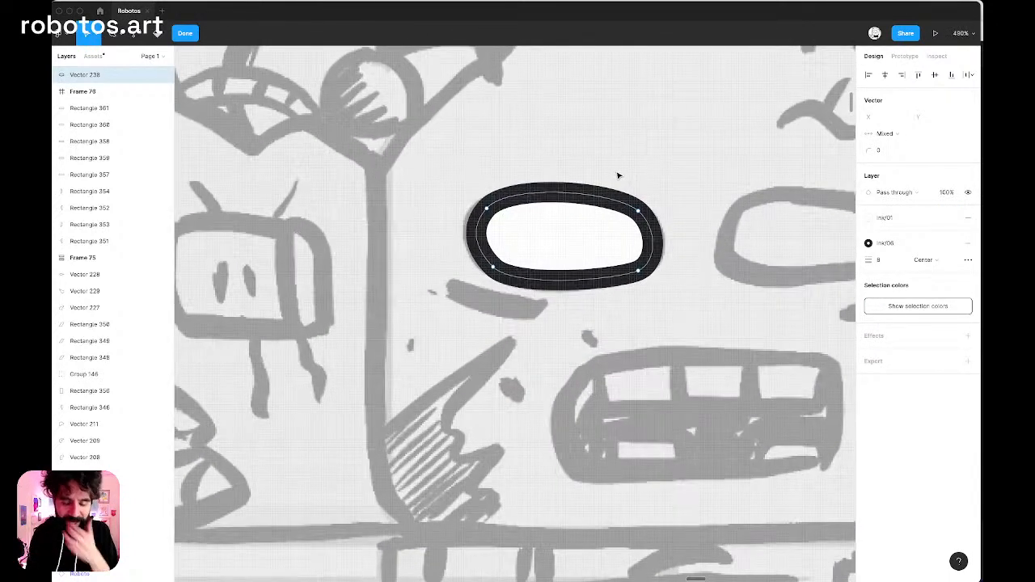
Draw a closed, curved shadow outline with the Pen tool around the left eye, dipping into a drip below it.
key("Escape")
key("Escape")
scroll(617, 174, "up", 4)
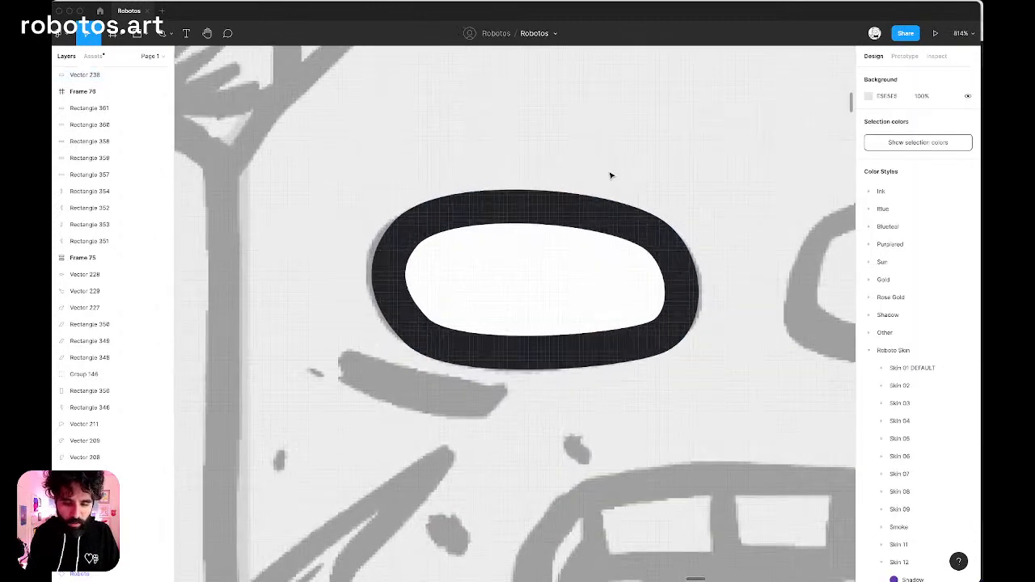
key("p")
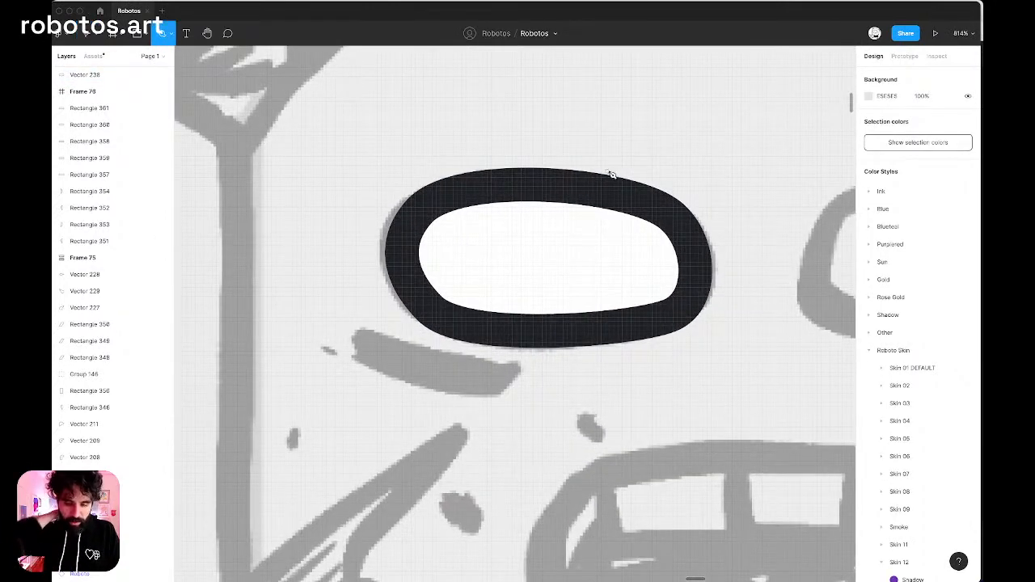
left_click(396, 241)
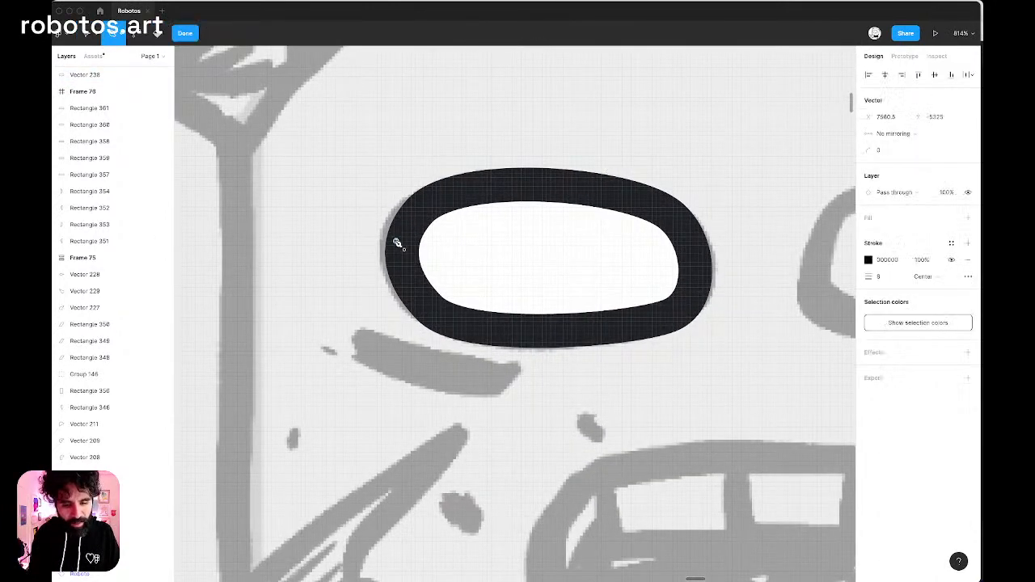
left_click_drag(406, 344, 484, 354)
mouse_move(511, 399)
left_mouse_down()
mouse_move(566, 416)
mouse_move(576, 408)
left_mouse_up()
left_click_drag(641, 352, 672, 352)
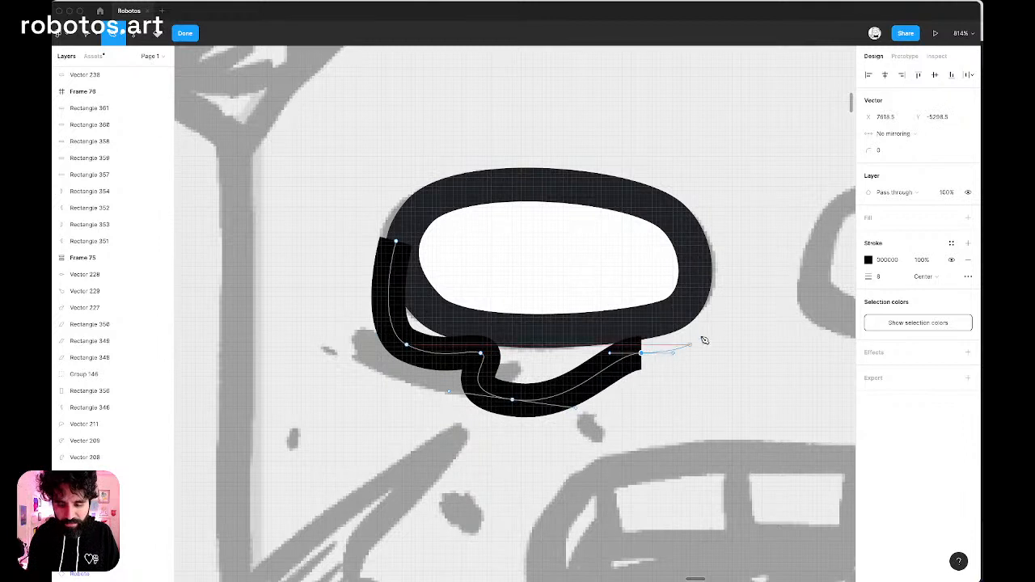
left_click_drag(696, 310, 689, 276)
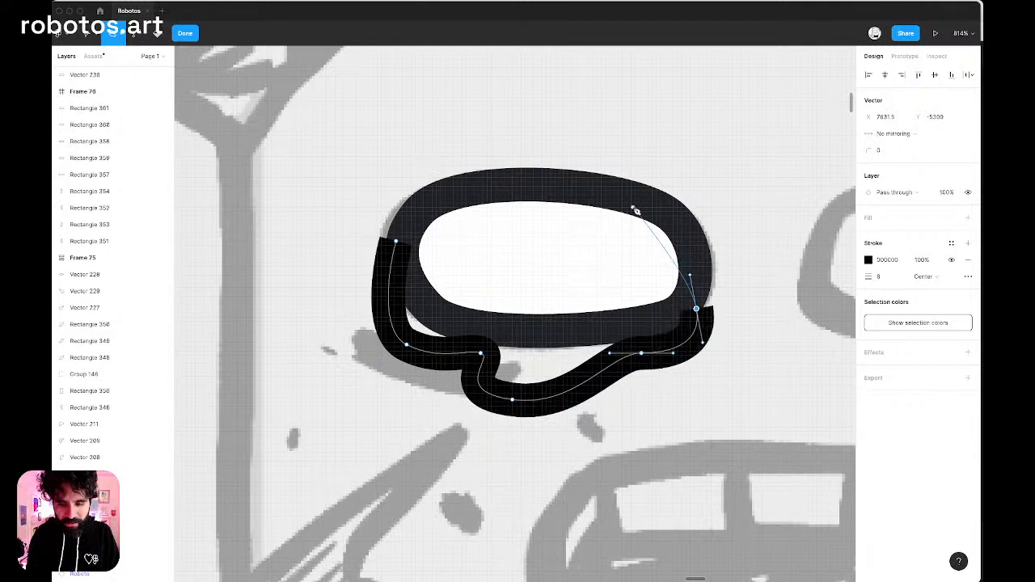
left_click_drag(564, 203, 503, 206)
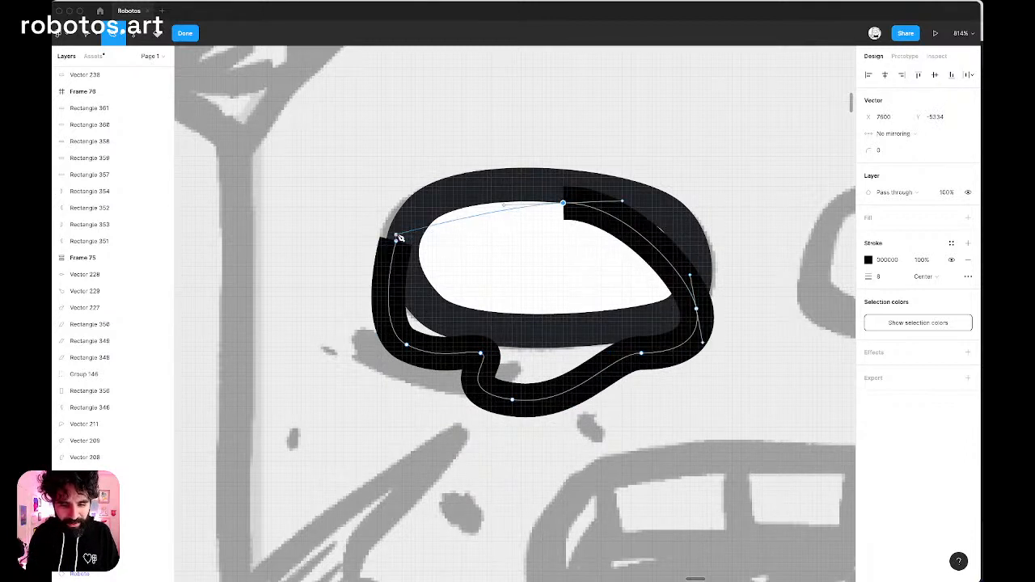
left_click(400, 242)
key("Escape")
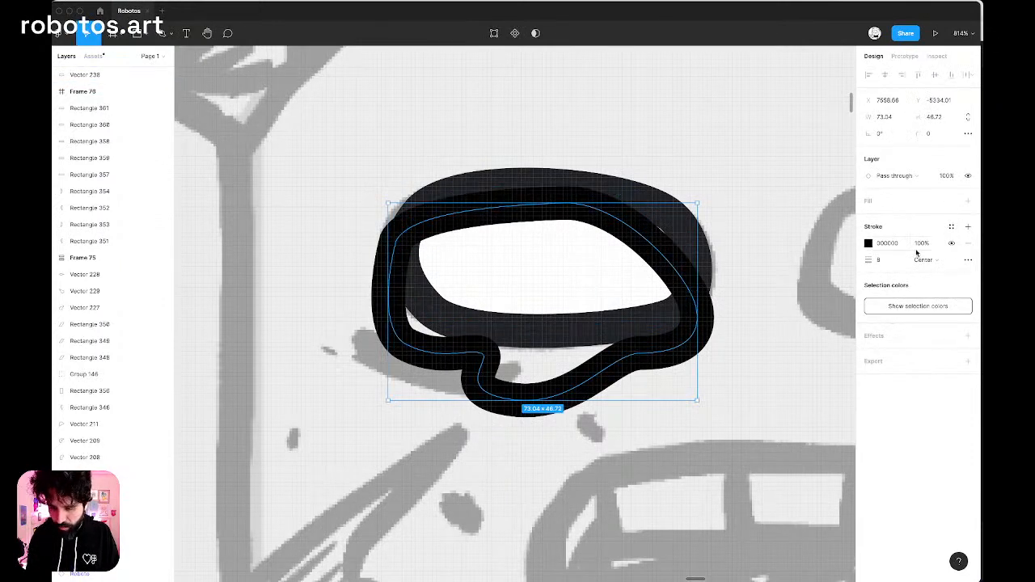
Replace the drip shape's stroke with a Blue/03 fill and place the shape behind the left eye.
left_click(951, 226)
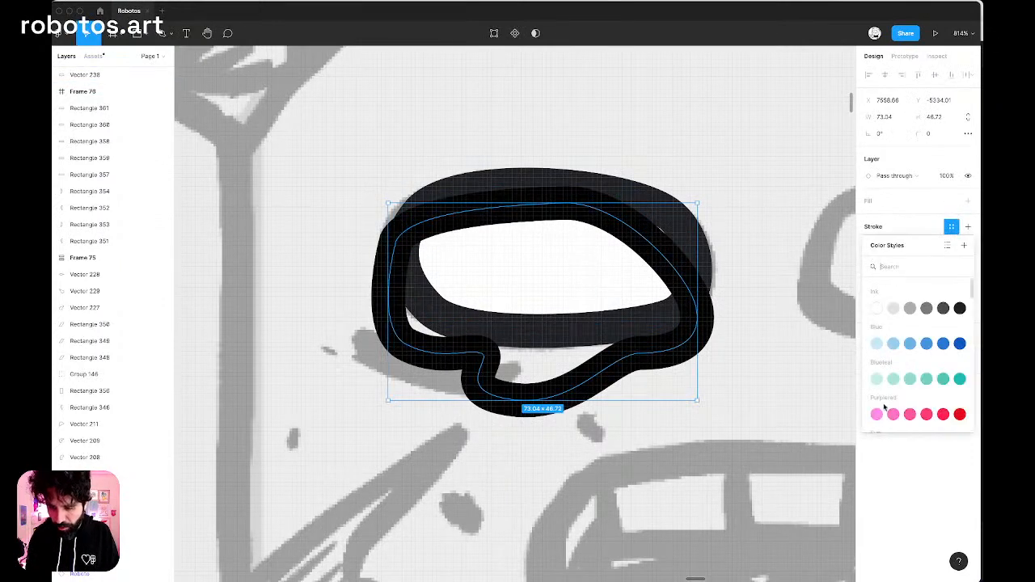
left_click(895, 309)
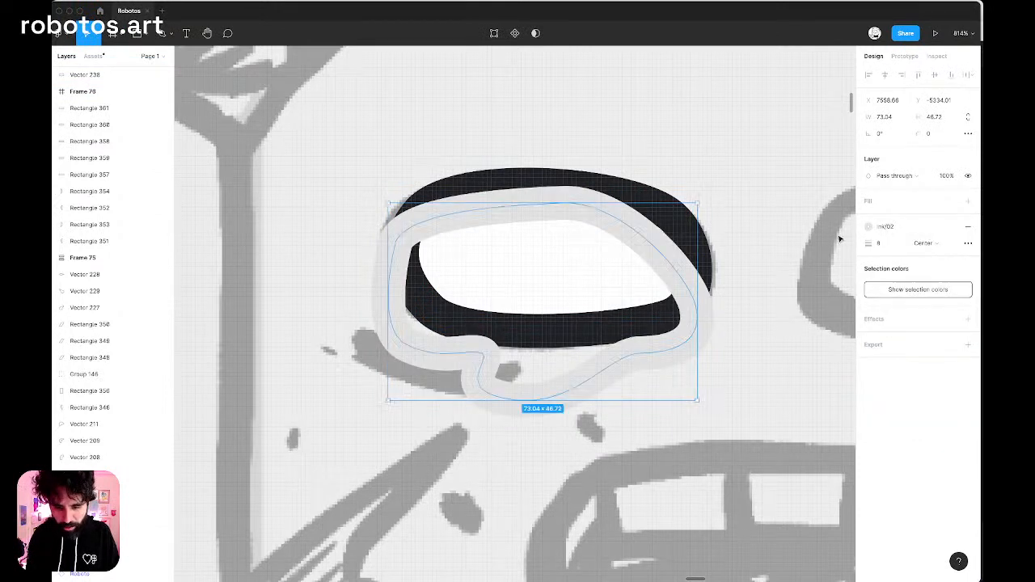
left_click(968, 226)
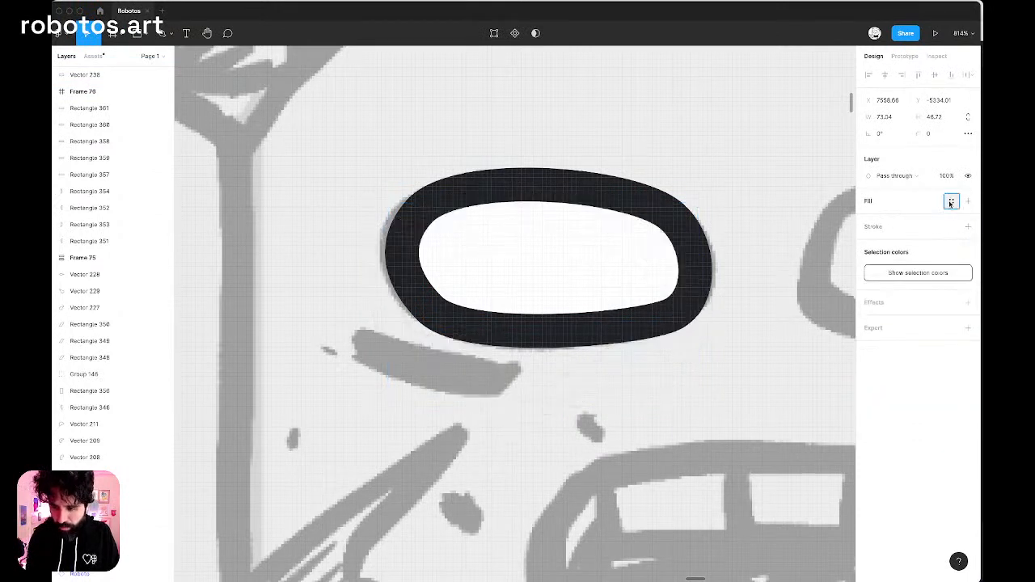
left_click(952, 201)
left_click(911, 318)
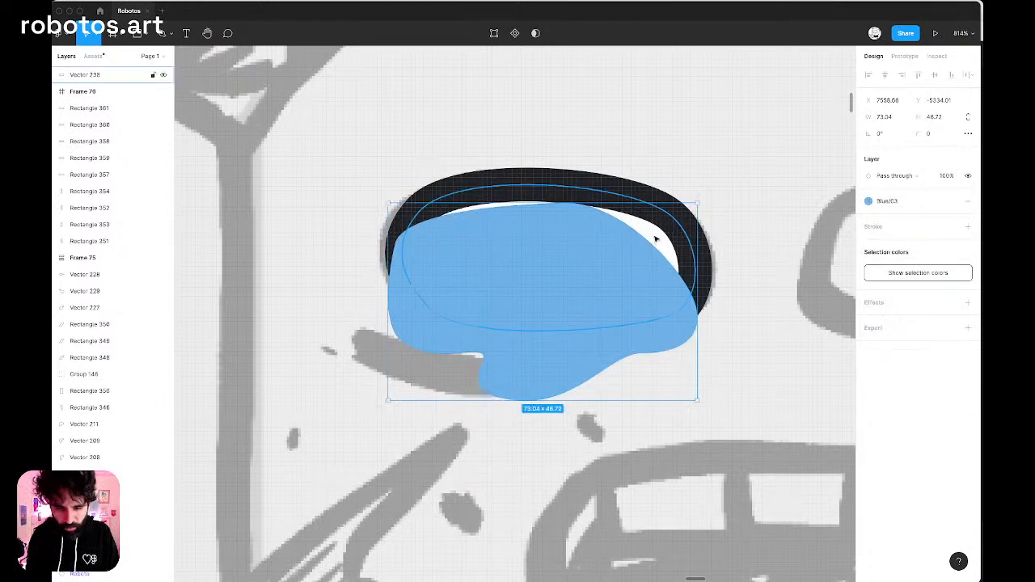
key("super+bracketleft")
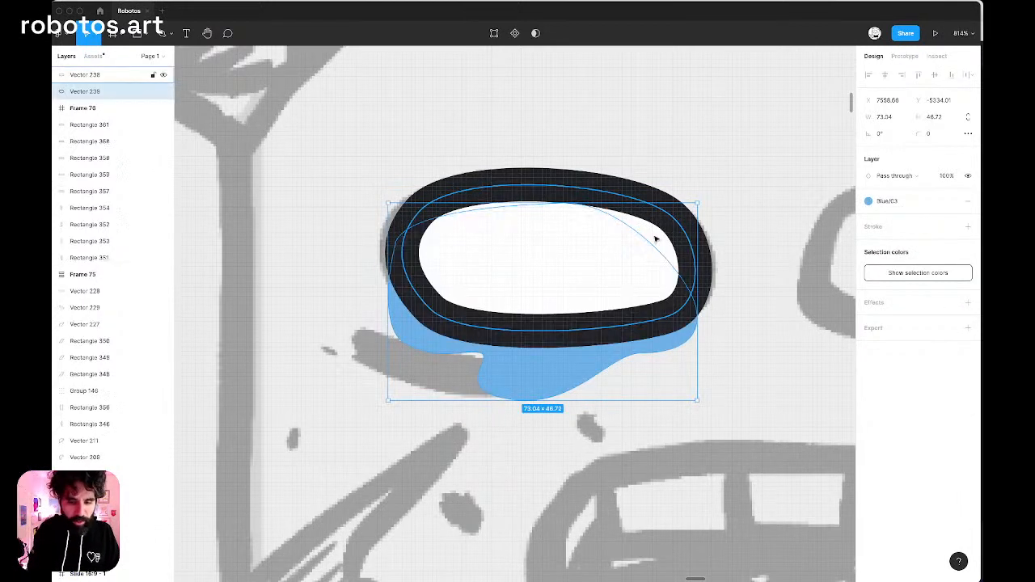
Reshape the drip shape by lengthening its lower tip and adjusting its side anchor points around the left eye.
double_click(458, 240)
left_click_drag(397, 242, 391, 243)
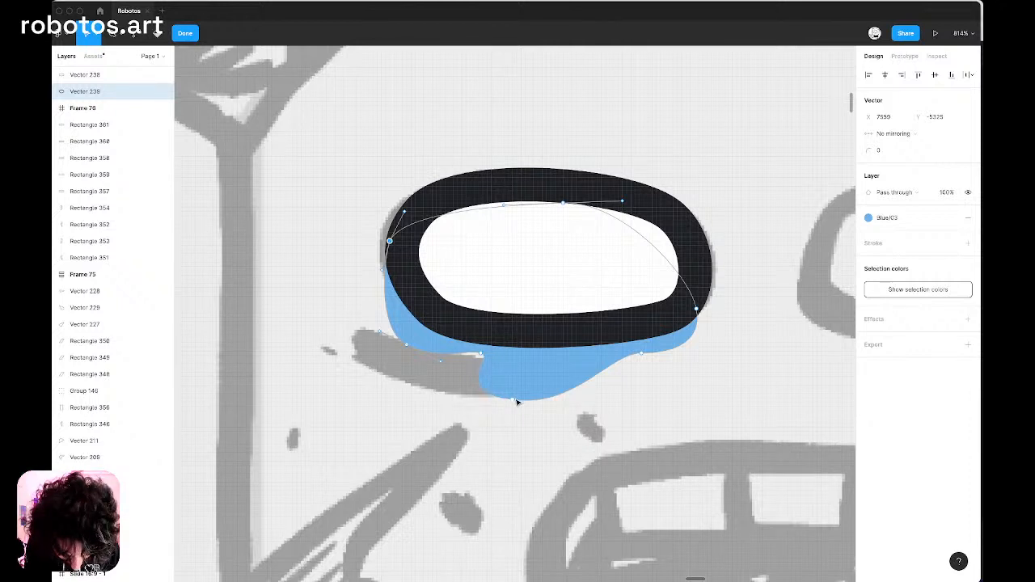
left_click_drag(515, 400, 522, 450)
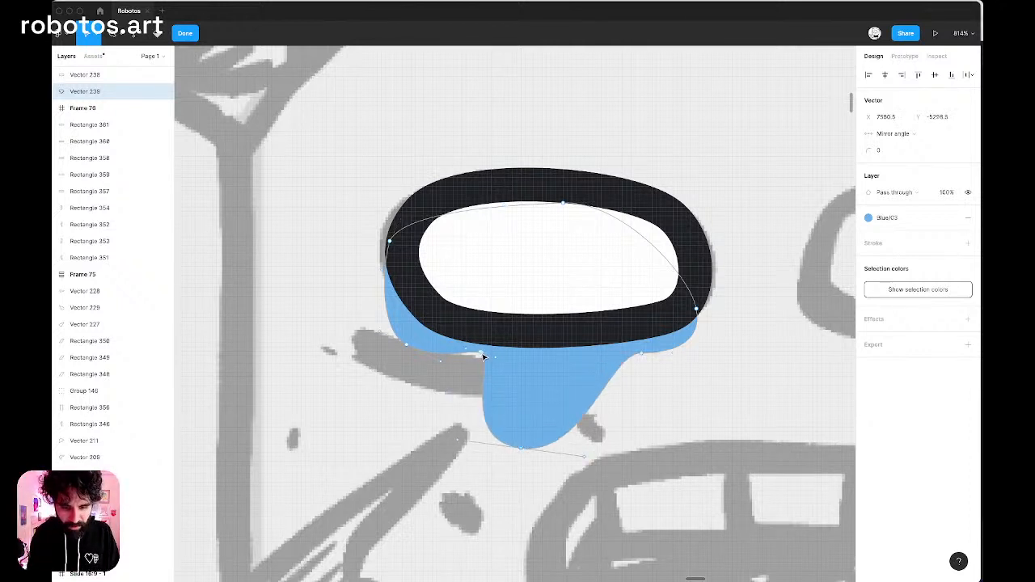
left_click_drag(482, 355, 473, 376)
left_click_drag(643, 354, 645, 378)
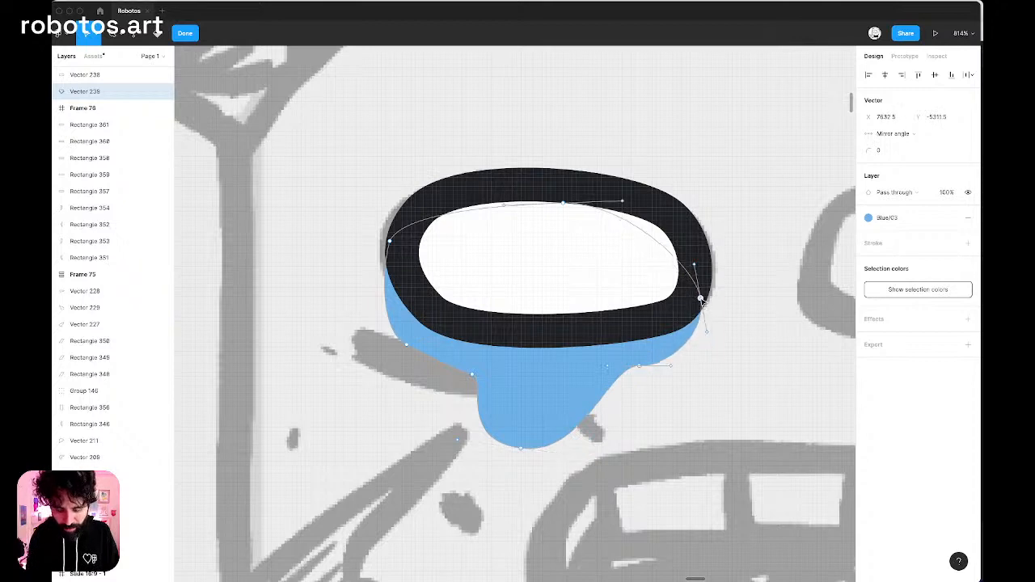
left_click(688, 169)
Change the drip shape's fill to the Ink/05 color style.
scroll(689, 169, "down", 10)
scroll(688, 169, "right", 1)
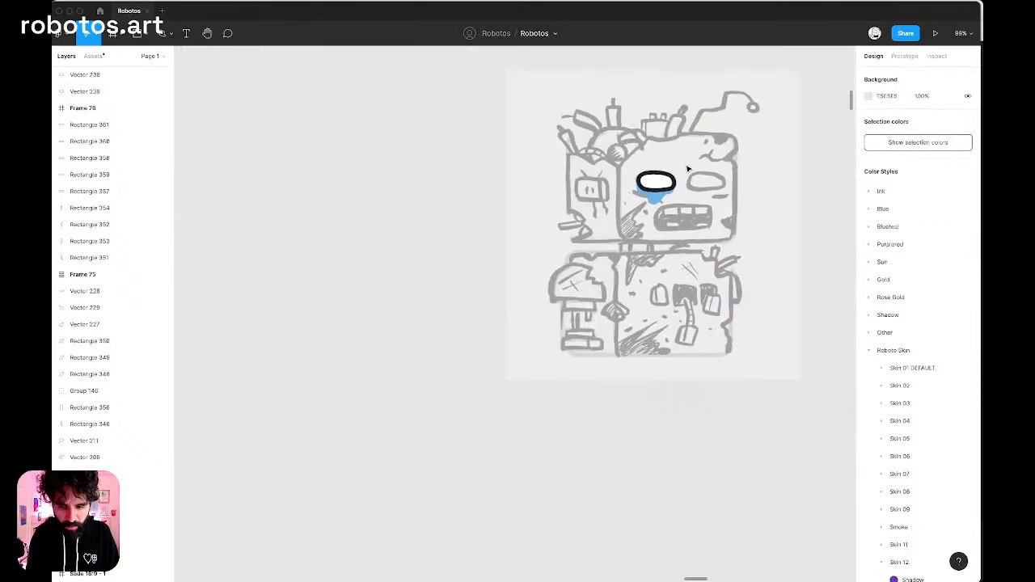
scroll(670, 188, "up", 4)
scroll(652, 213, "up", 5)
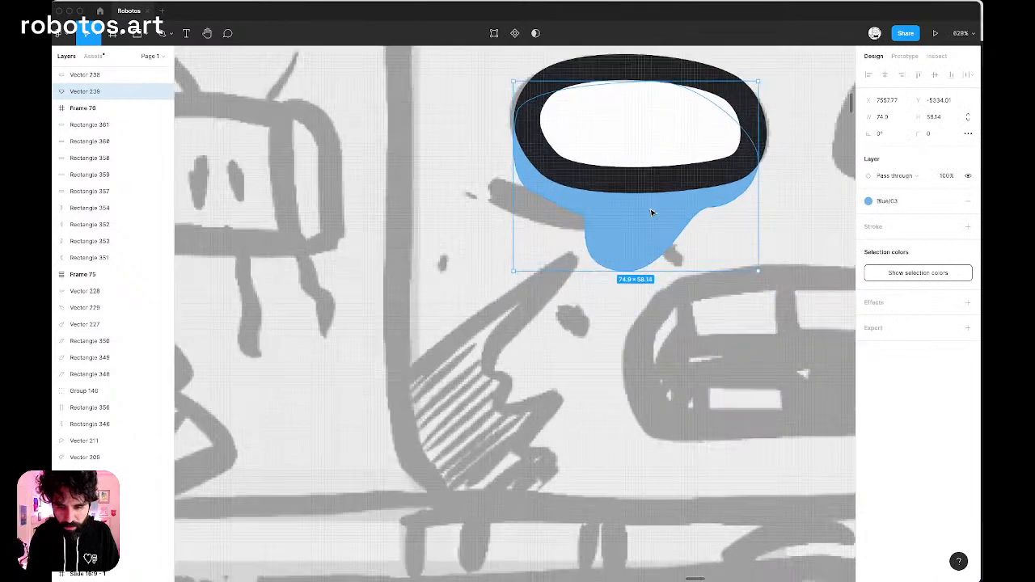
left_click(952, 201)
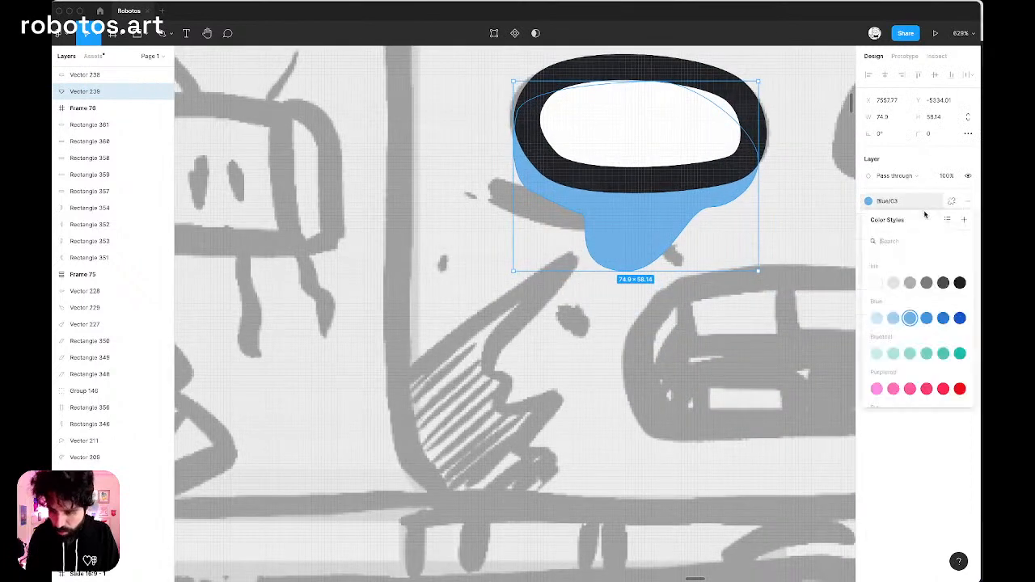
left_click(944, 284)
Draw a curved eye-bag line of about 44.5 × 16 beneath the left eye with the Pen tool.
scroll(553, 219, "right", 5)
scroll(553, 220, "up", 3)
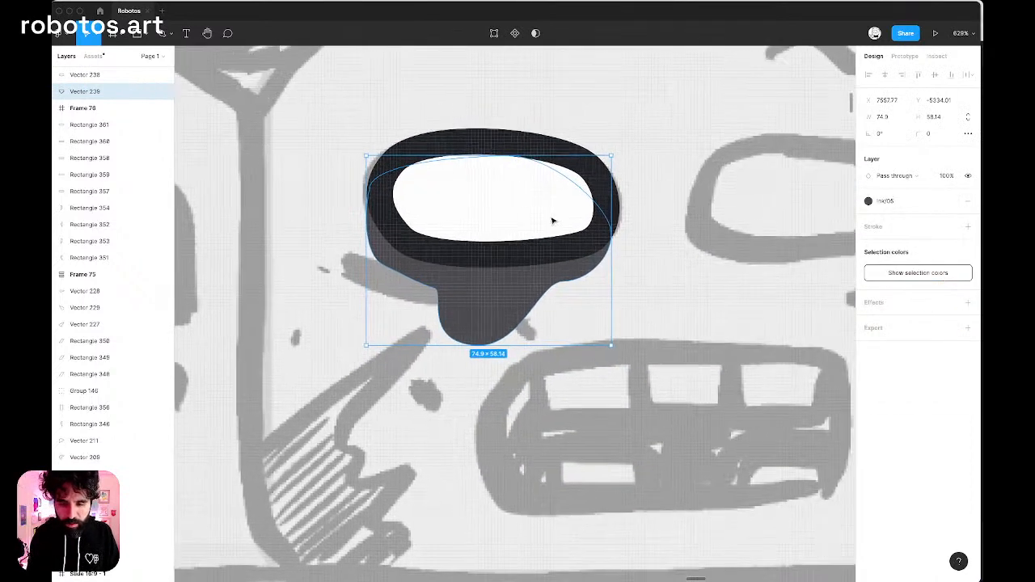
left_click(678, 244)
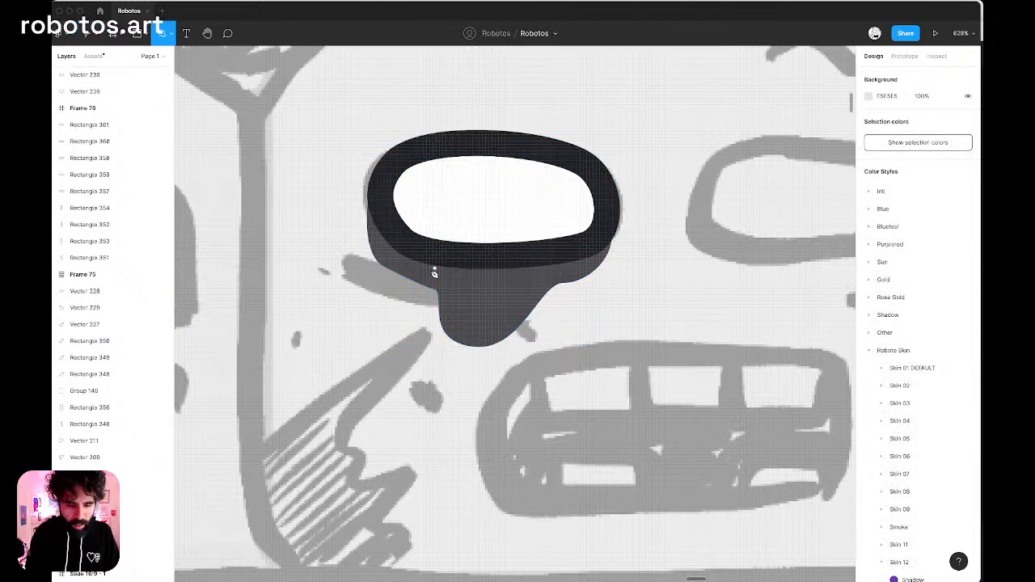
double_click(339, 254)
left_click_drag(473, 306, 557, 323)
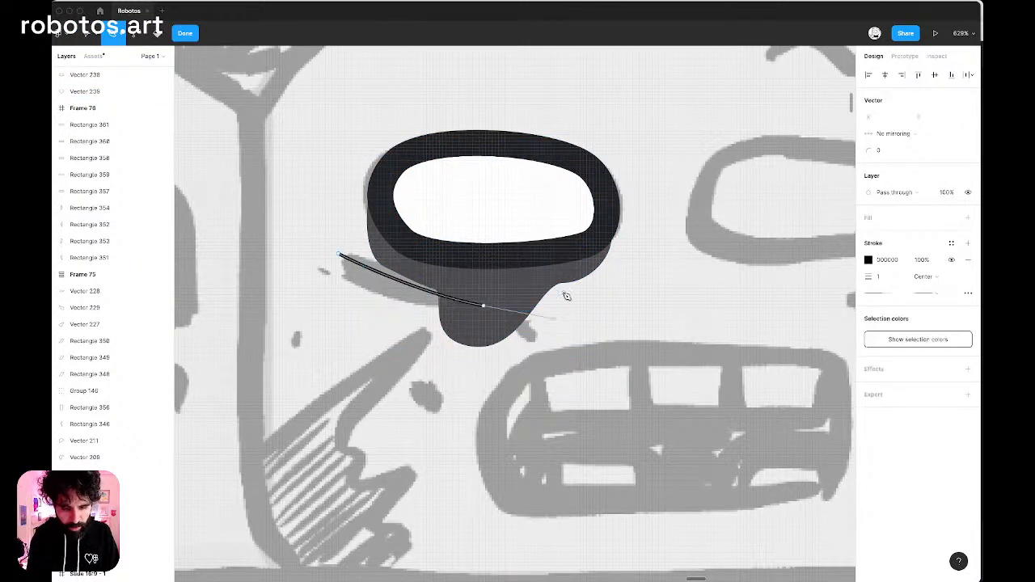
key("Escape")
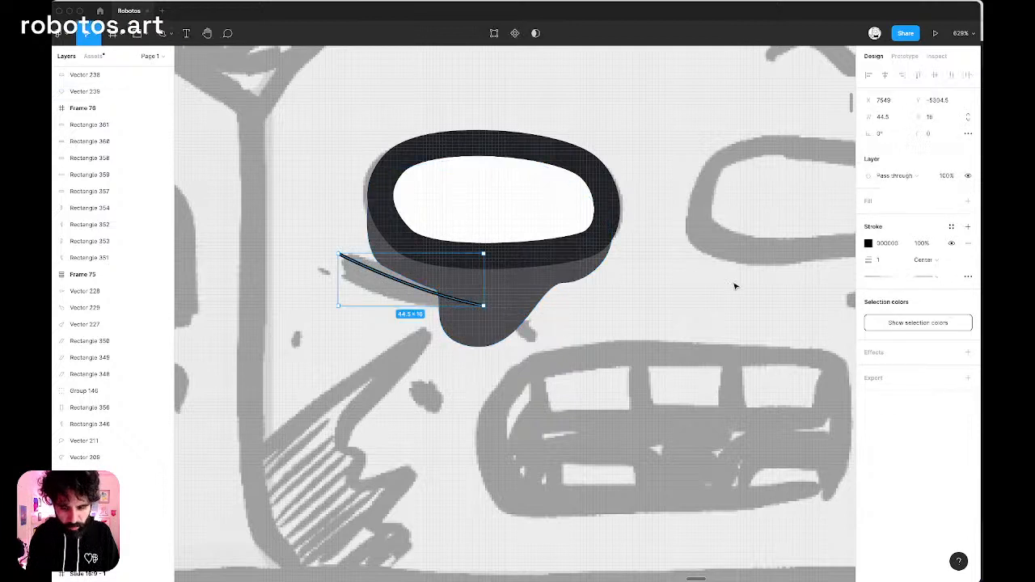
Style the eye-bag line with an Ink/06 stroke, weight 8 and round end caps.
left_click(951, 226)
left_click(962, 308)
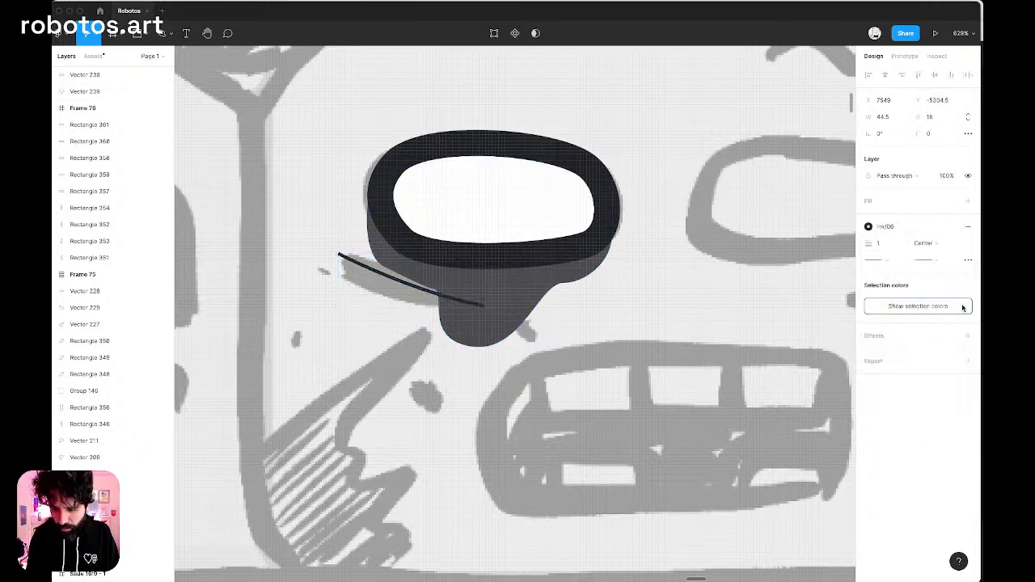
left_click(880, 243)
type("8")
key("Return")
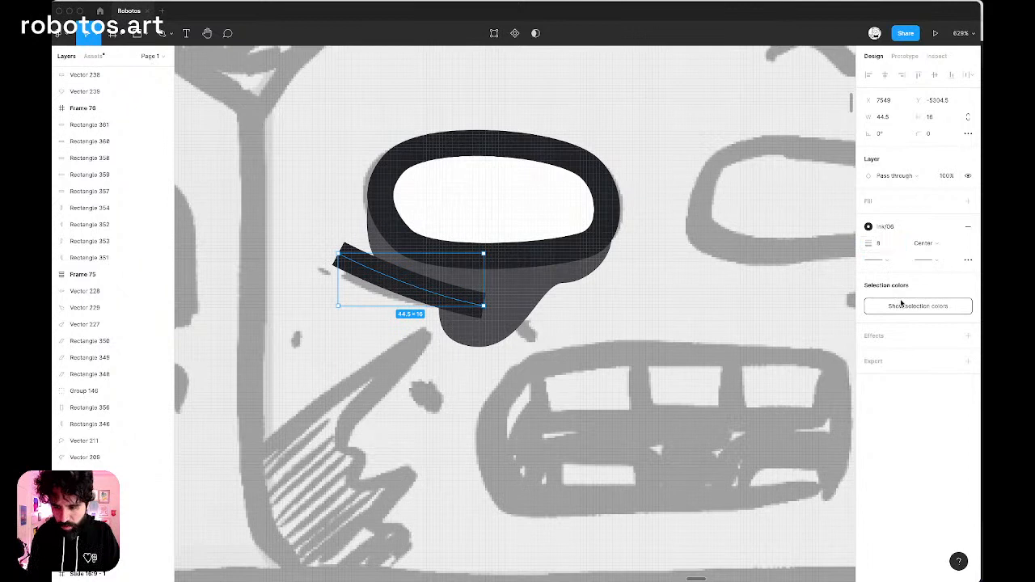
left_click(937, 258)
left_click(923, 329)
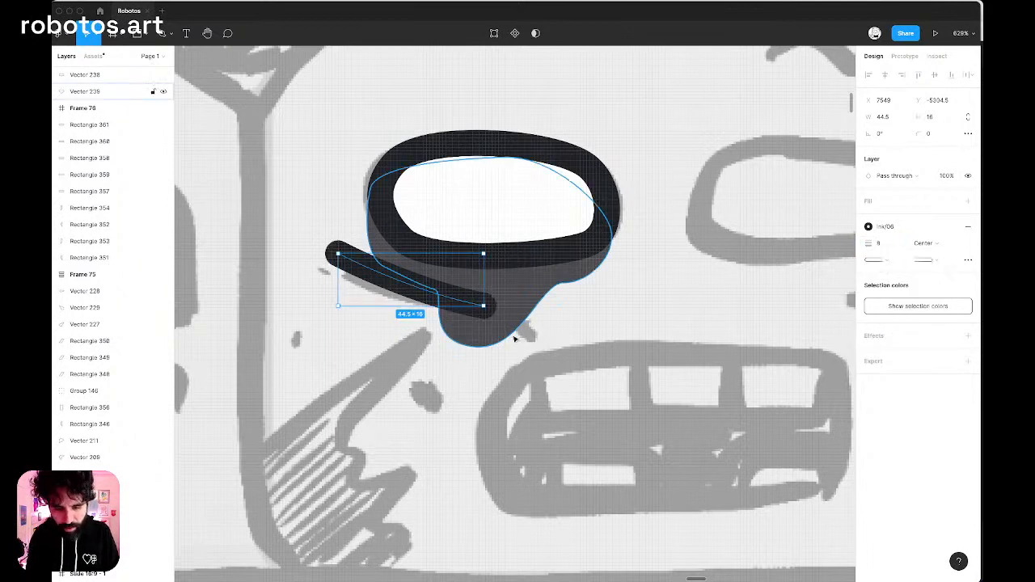
Bend the eye-bag line into a deeper curve and move its inner end point slightly upward.
key("Return")
key("super")
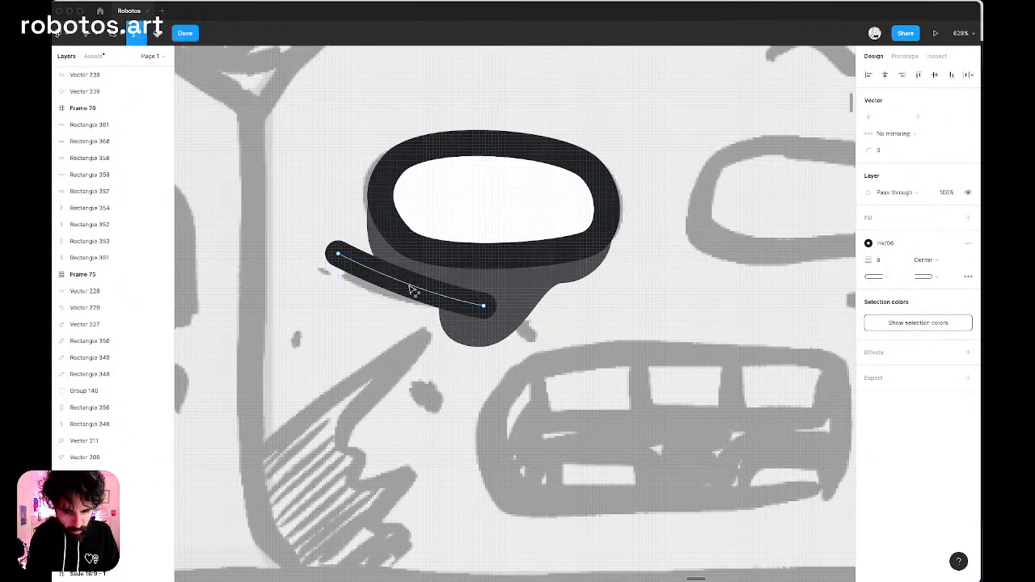
left_click_drag(411, 281, 402, 298)
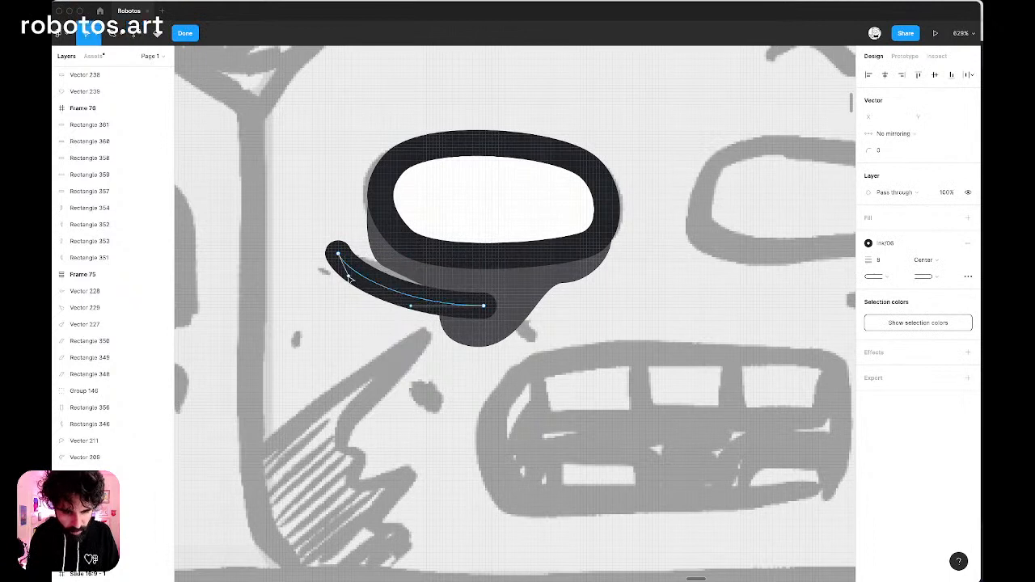
left_click_drag(348, 276, 349, 284)
left_click_drag(410, 306, 412, 317)
left_click(483, 306)
left_click_drag(484, 306, 490, 297)
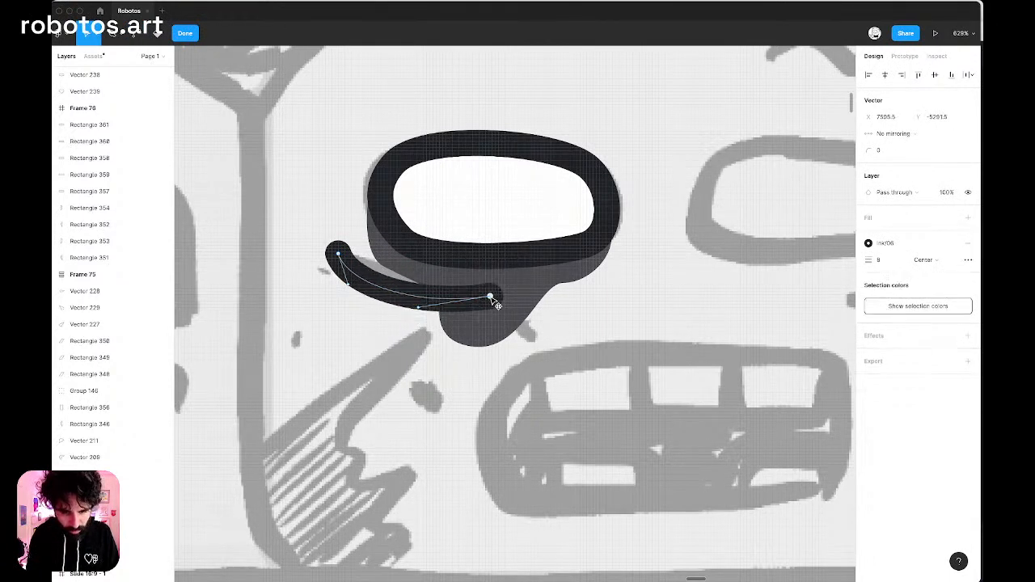
key("Escape")
key("Escape")
scroll(366, 267, "up", 5)
key("Escape")
scroll(406, 266, "down", 5)
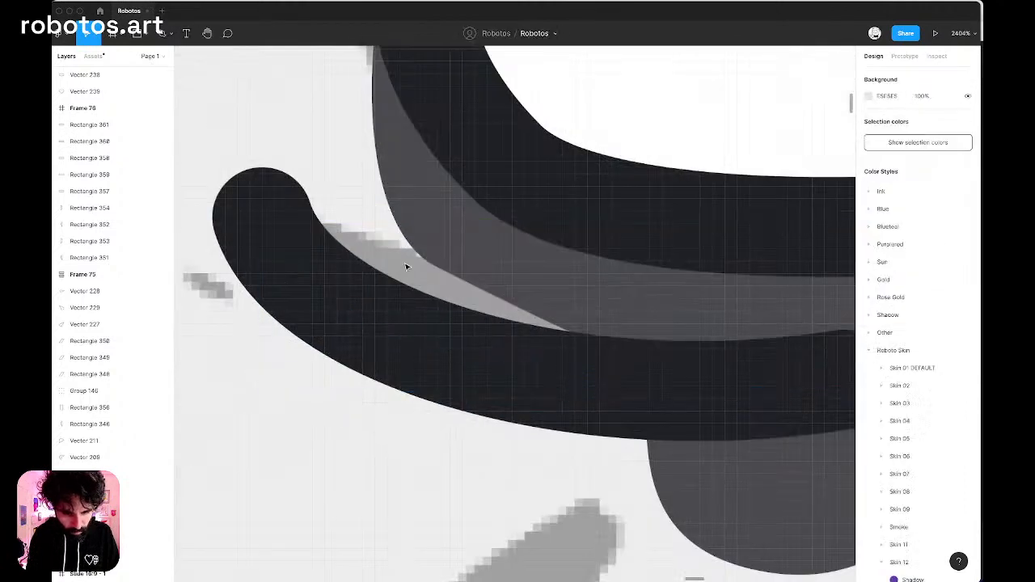
left_click(399, 274)
left_click_drag(398, 283, 361, 396)
key("super+z")
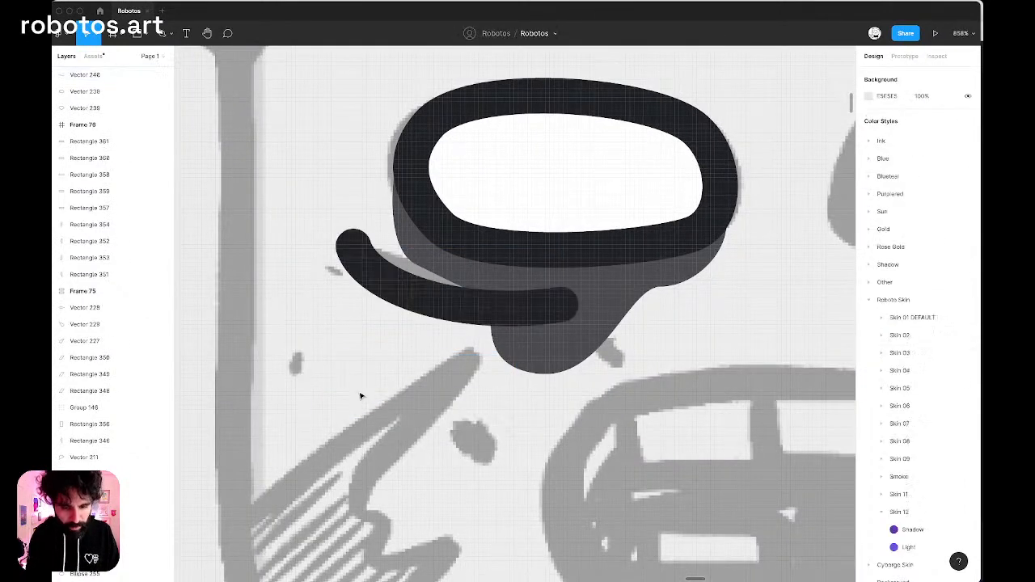
Duplicate the left eye onto the sketched right eye and flip the copy horizontally.
scroll(361, 396, "down", 5)
scroll(361, 396, "right", 1)
scroll(361, 395, "right", 1)
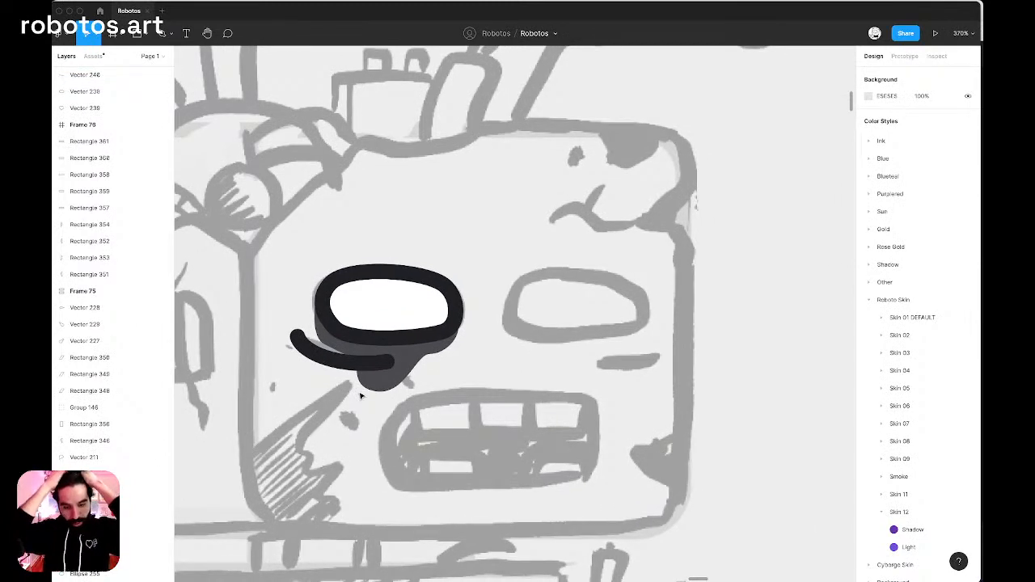
left_click(389, 315)
left_click_drag(388, 314, 581, 324)
key("shift+h")
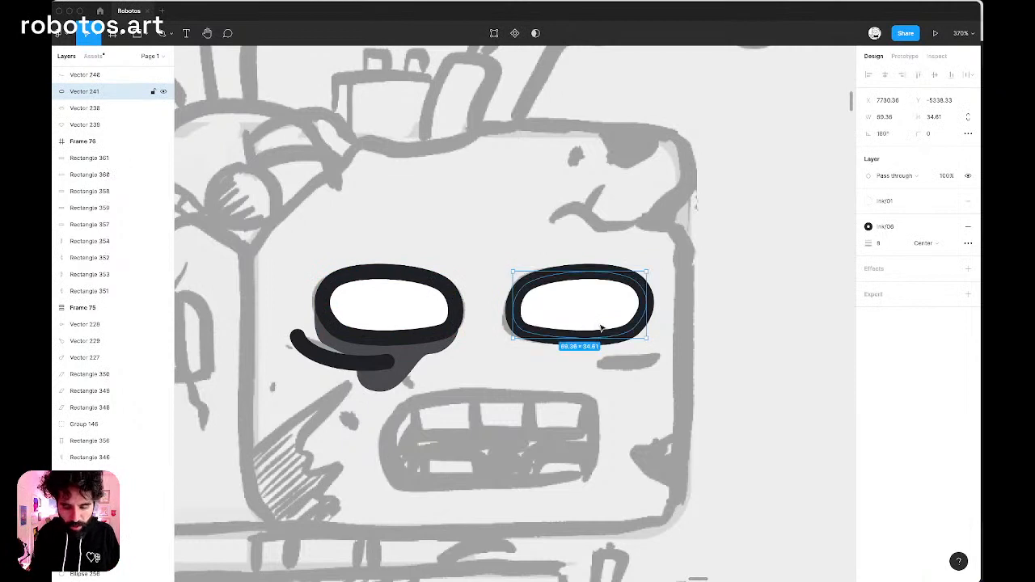
Adjust the two outer anchor points of the right eye outline to follow the sketch.
double_click(601, 329)
left_click_drag(637, 280, 631, 284)
left_click_drag(634, 329, 639, 329)
left_click(524, 330)
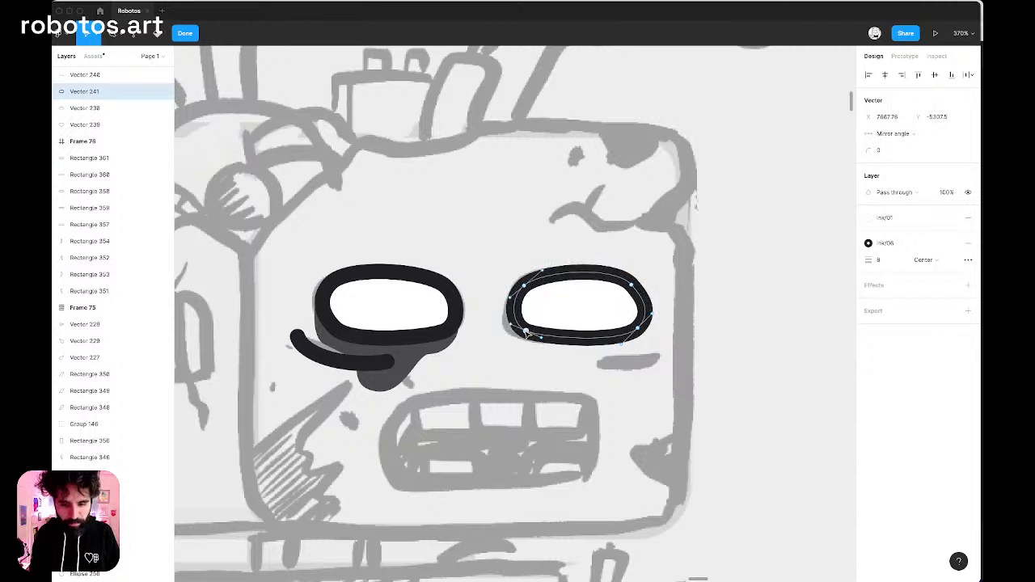
key("Escape")
Duplicate the left eye-bag line to the area under the right eye and flip the copy horizontally.
left_click(353, 366)
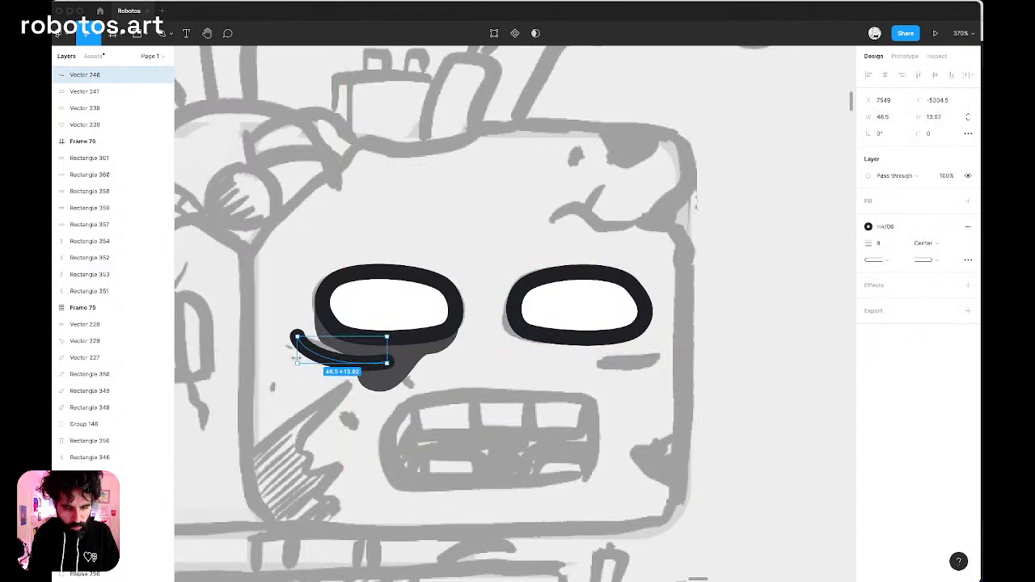
mouse_move(323, 356)
left_mouse_down()
mouse_move(643, 413)
mouse_move(579, 382)
left_mouse_up()
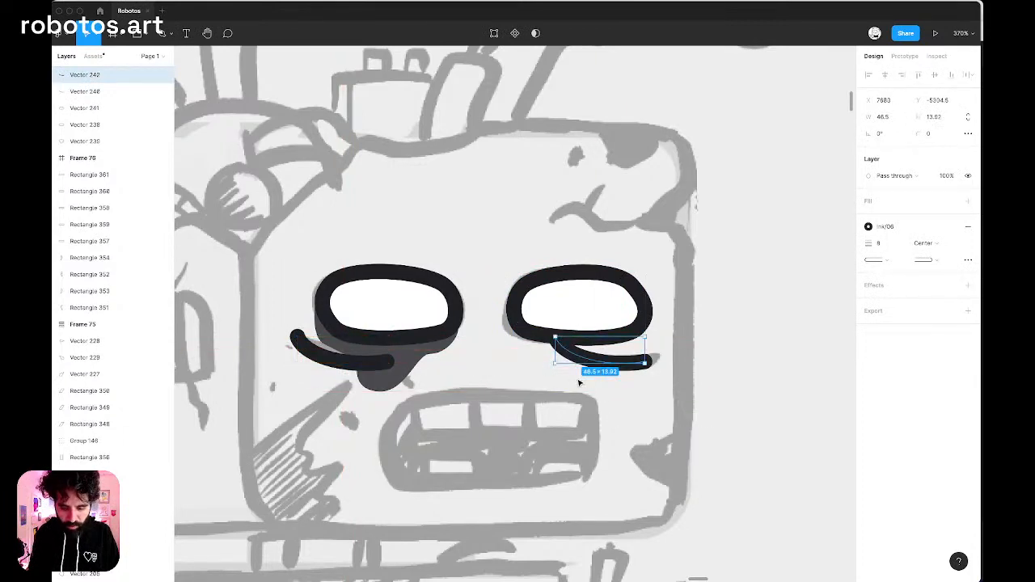
key("shift+h")
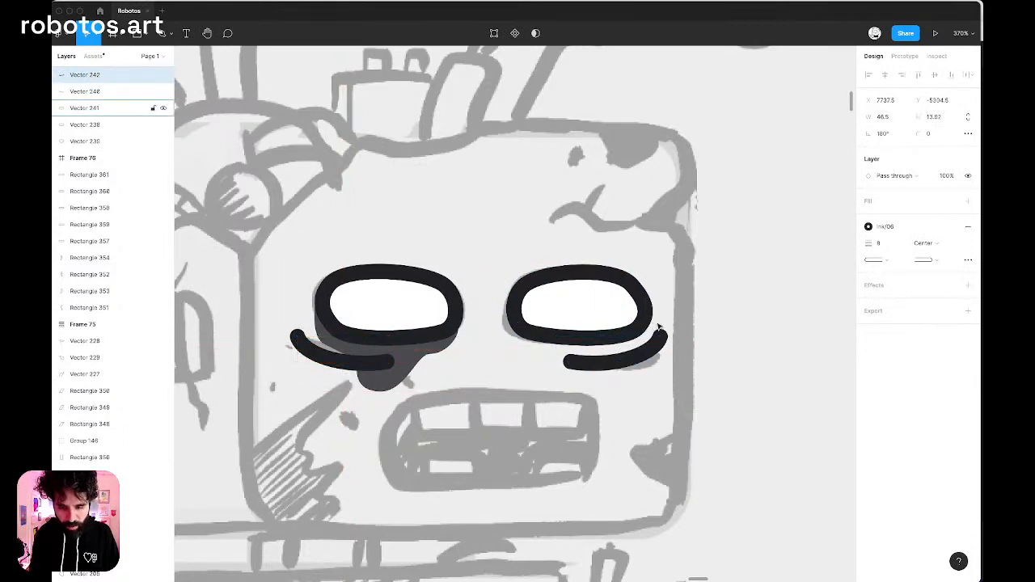
Shorten the right eye-bag line to 35 × 11 and place it along the sketched line below the right eye.
scroll(659, 326, "up", 5)
mouse_move(666, 327)
left_mouse_down()
mouse_move(645, 344)
mouse_move(644, 362)
left_mouse_up()
scroll(700, 289, "down", 5)
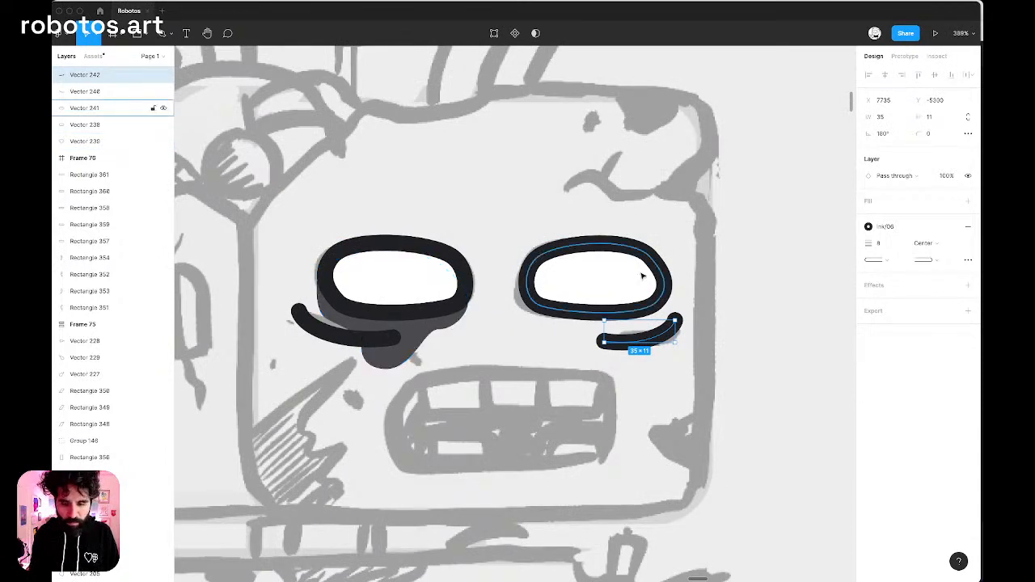
scroll(643, 277, "down", 5)
scroll(517, 300, "up", 5)
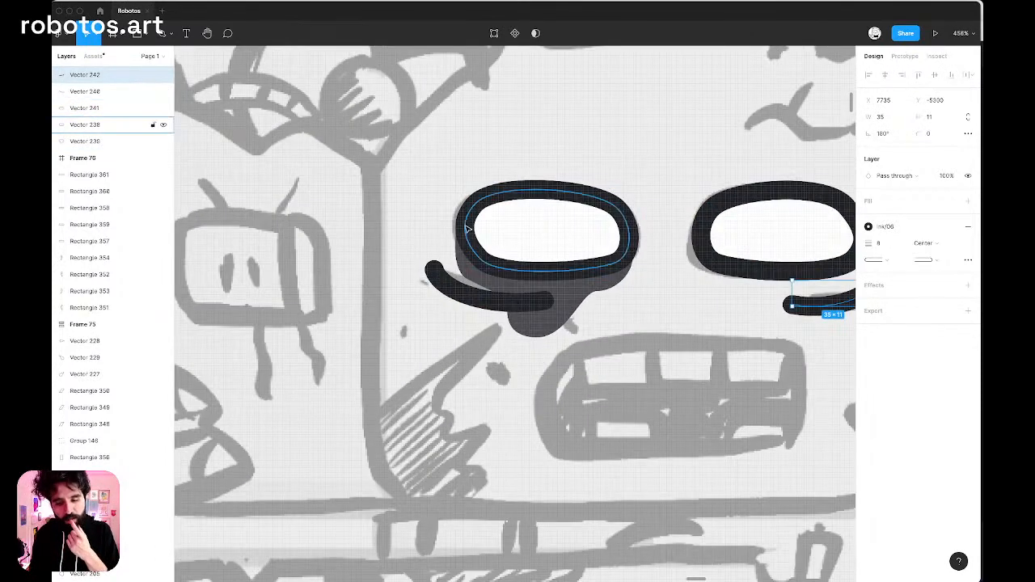
scroll(562, 232, "down", 5)
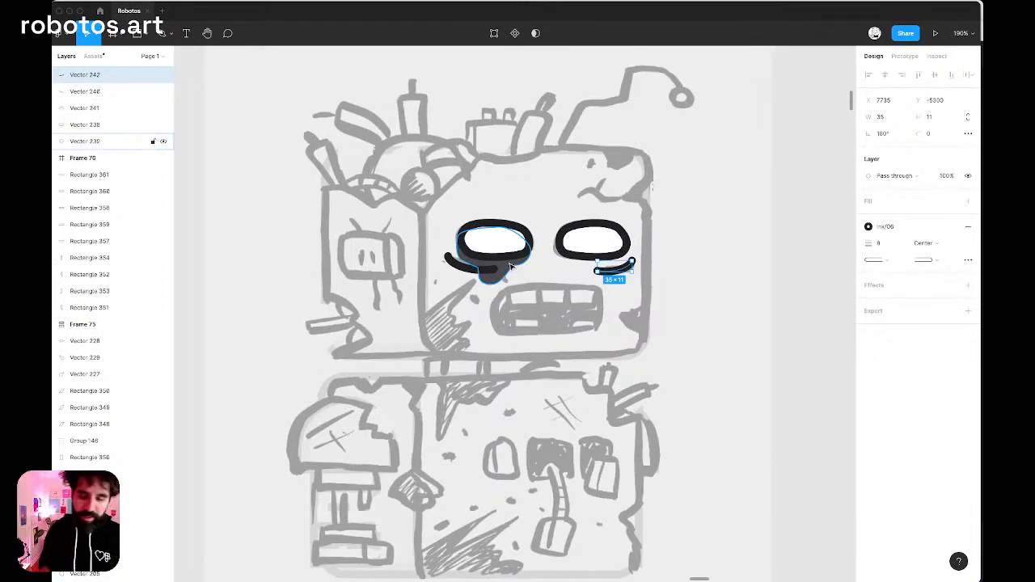
Apply the Inner Shadow/Left effect style to both white eye shapes.
scroll(534, 214, "up", 5)
left_click(460, 282)
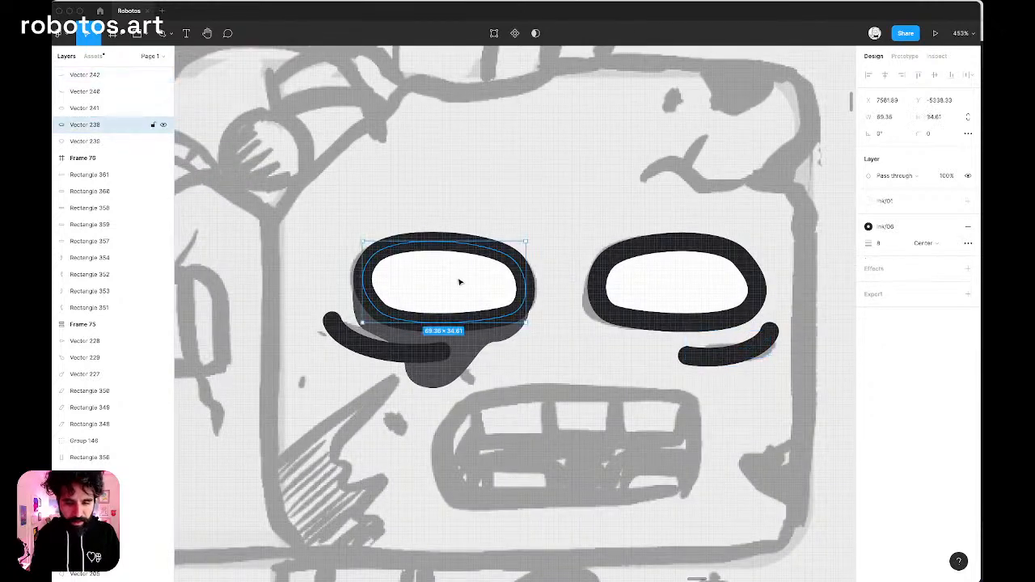
left_click(688, 272, "shift")
left_click(951, 311)
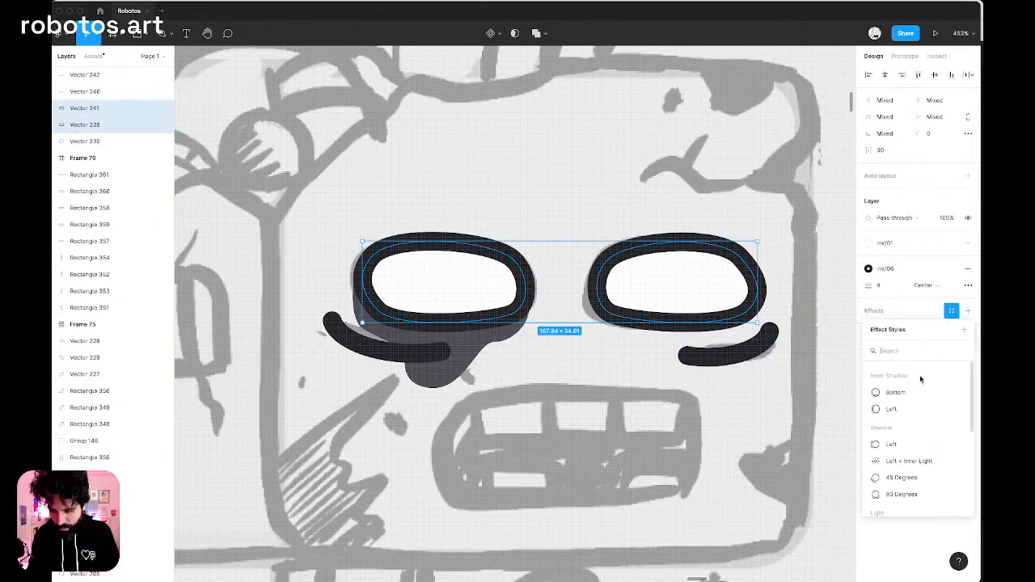
left_click(917, 393)
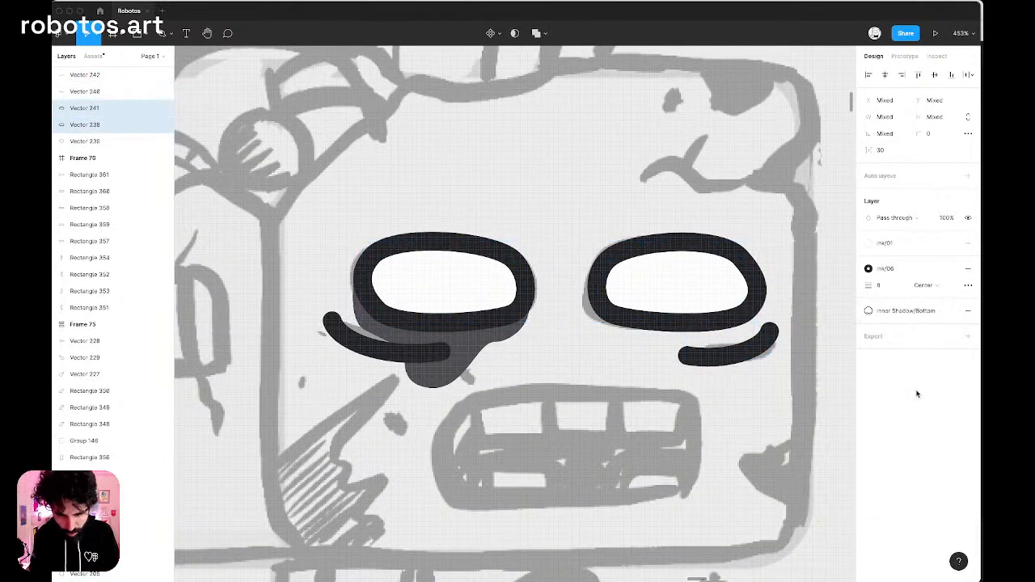
left_click(934, 314)
left_click(923, 410)
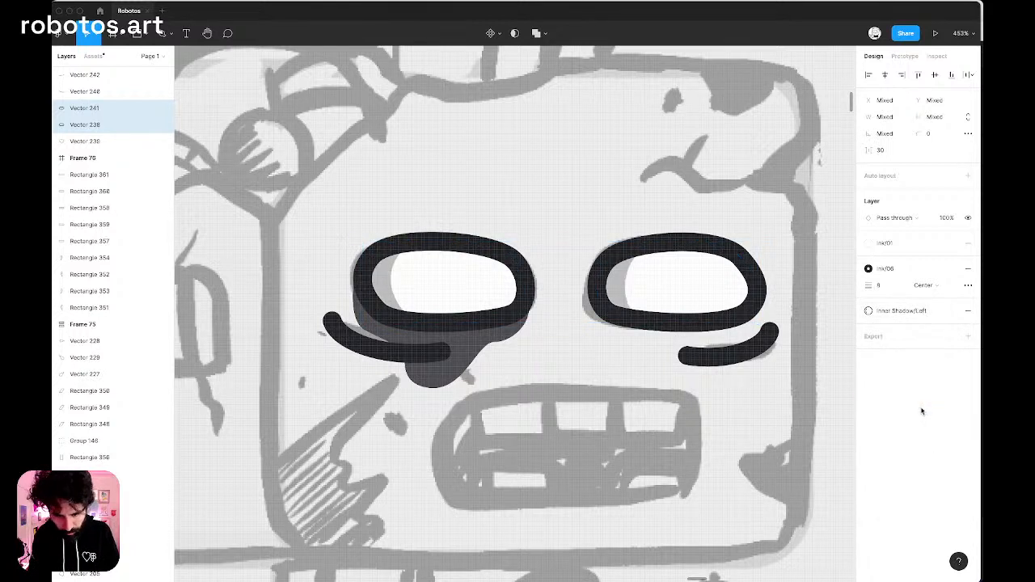
Detach the eyes' inner shadow from its style and set its offset to X 13 and Y -10.
left_click(952, 311)
left_click(871, 329)
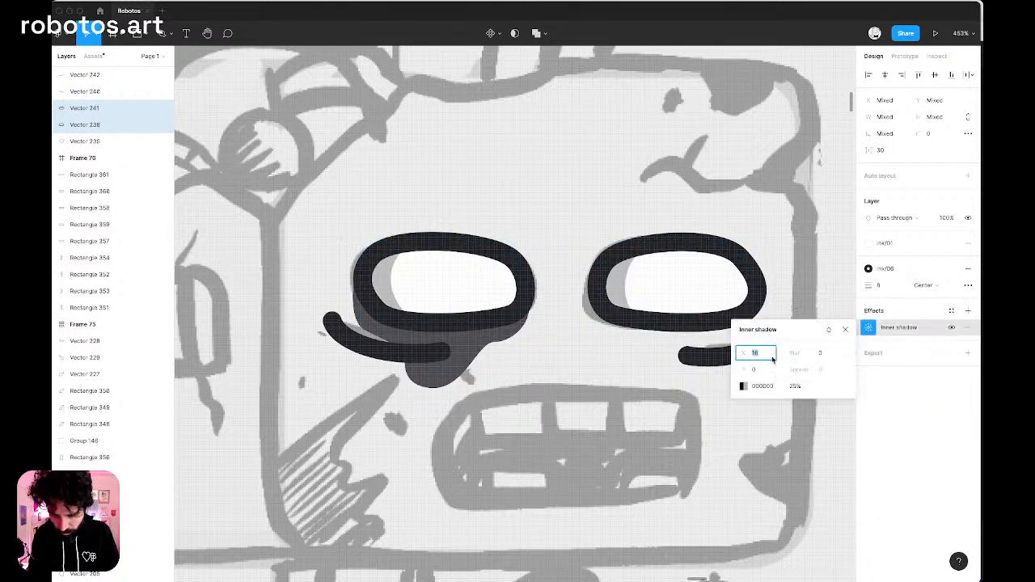
key("Tab")
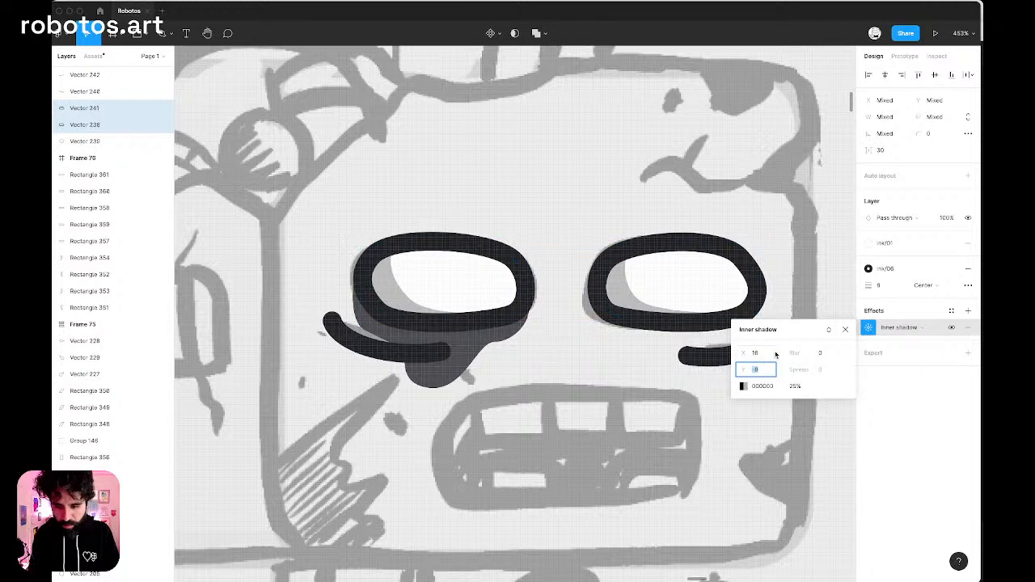
key("Down")
key("Down")
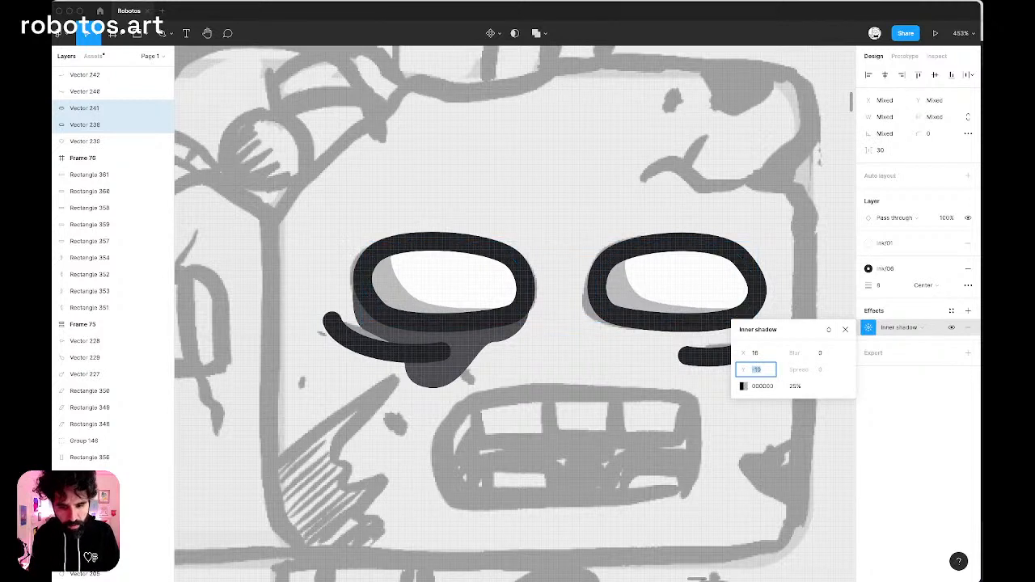
left_click(755, 356)
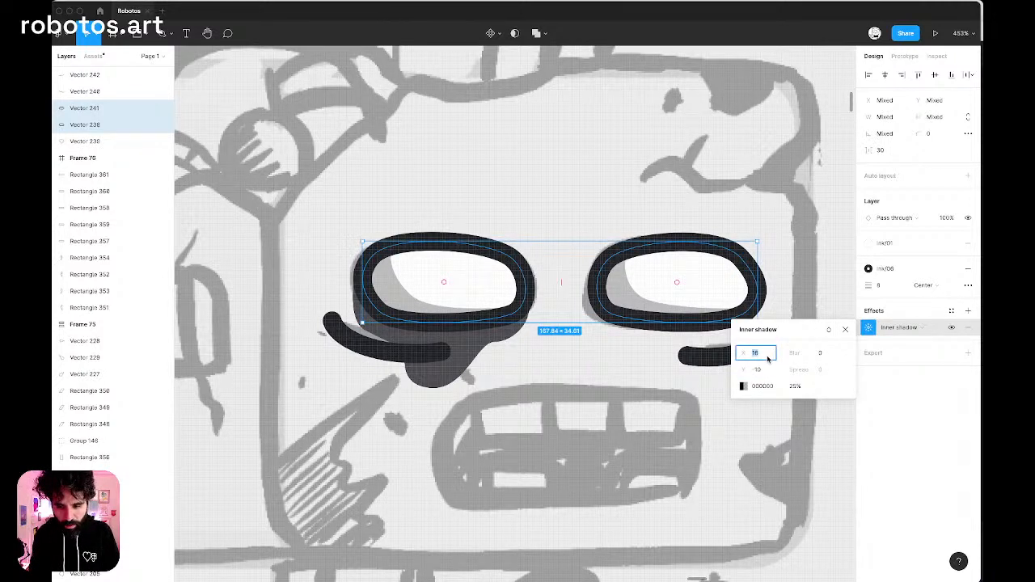
scroll(644, 210, "down", 10)
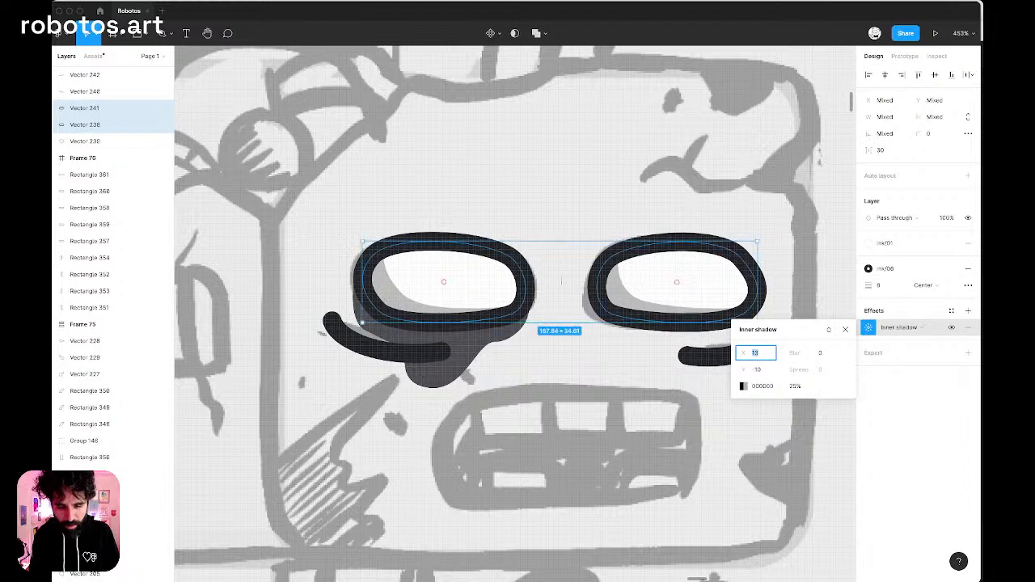
key("Escape")
key("Escape")
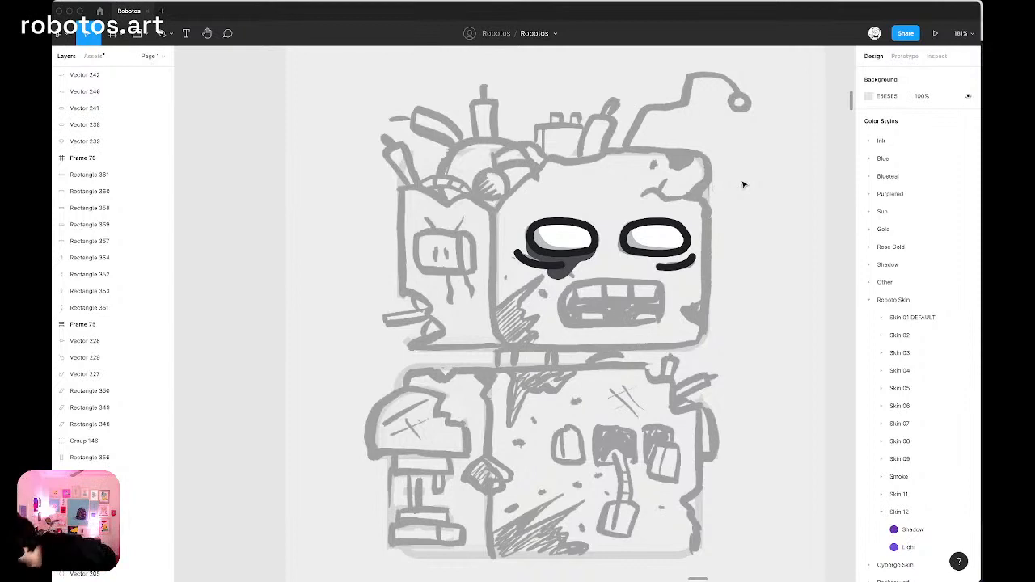
Try a light yellow Sun color style as the fill of both eyes.
left_click(654, 251)
left_click(551, 236, "shift")
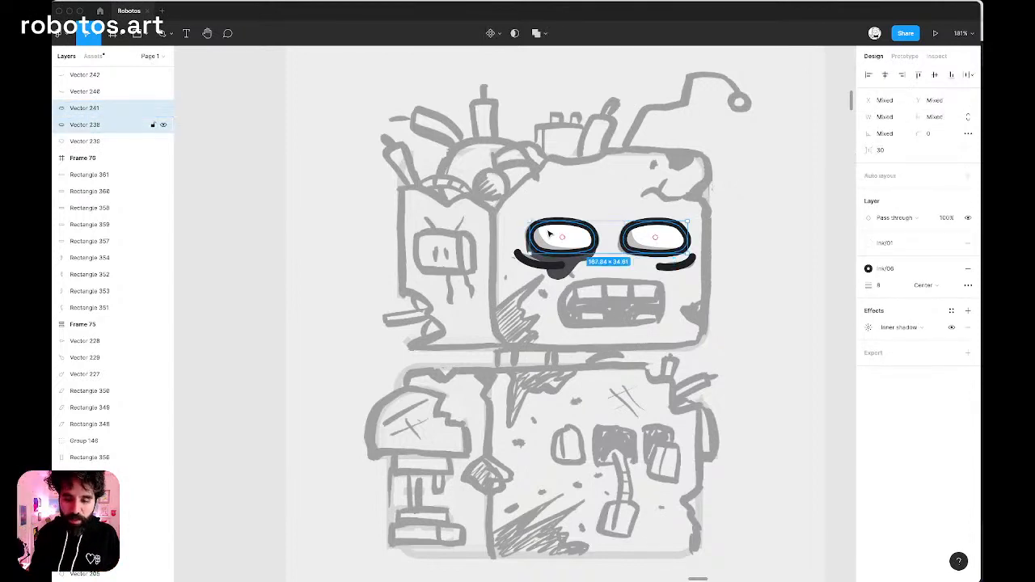
left_click(902, 241)
scroll(915, 436, "down", 5)
scroll(910, 356, "up", 1)
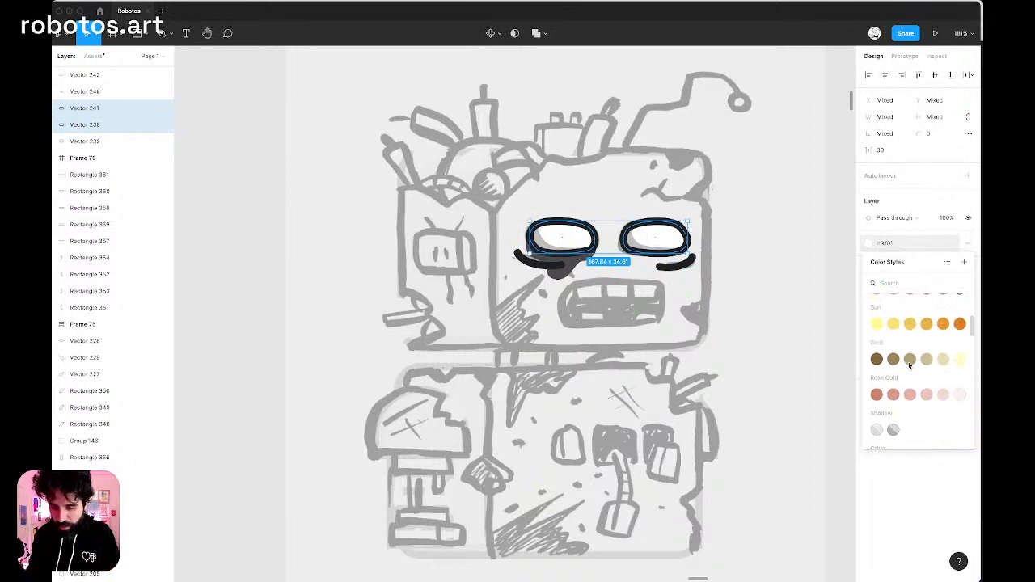
left_click(894, 324)
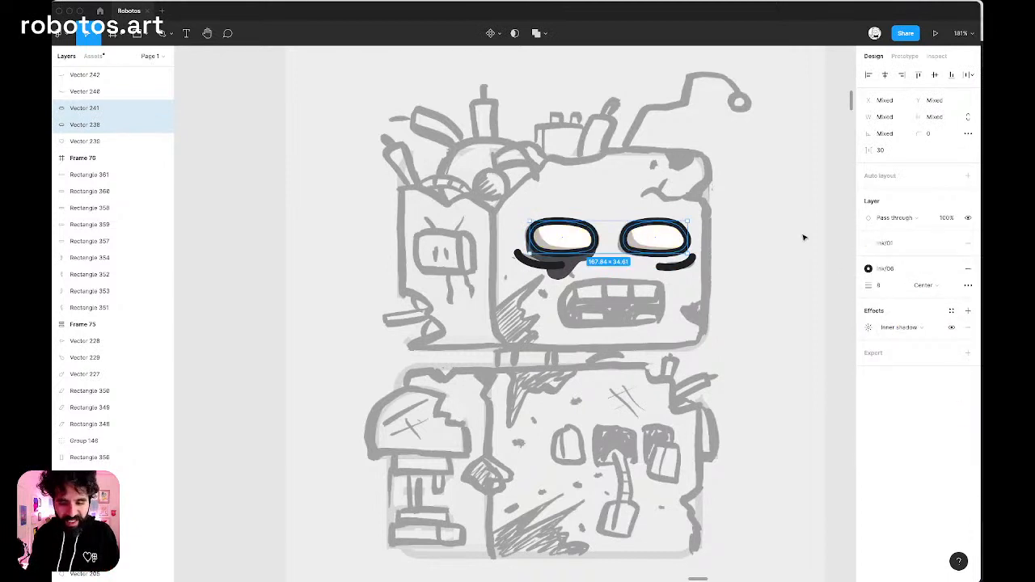
left_click(774, 230)
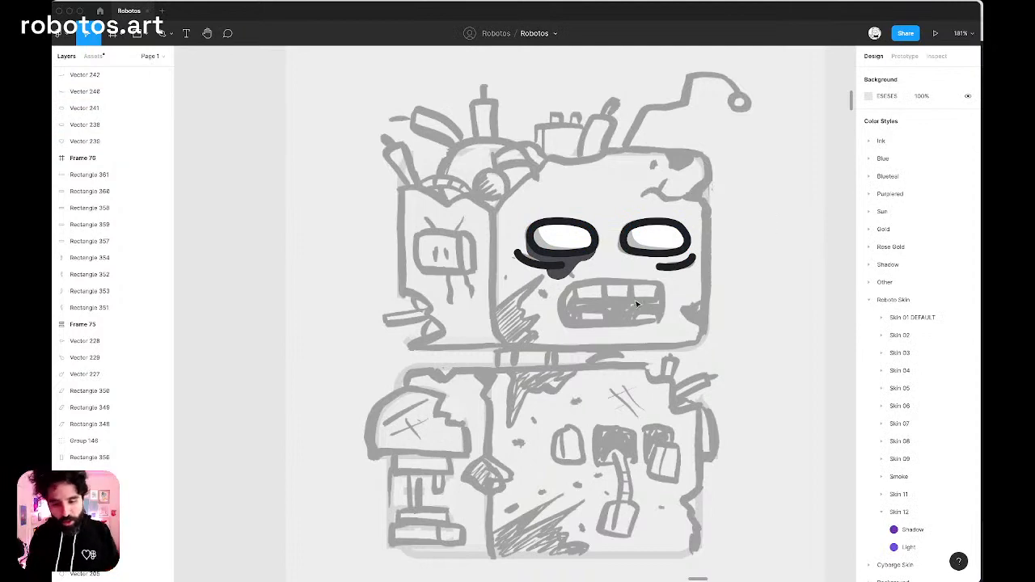
scroll(636, 304, "up", 5)
key("p")
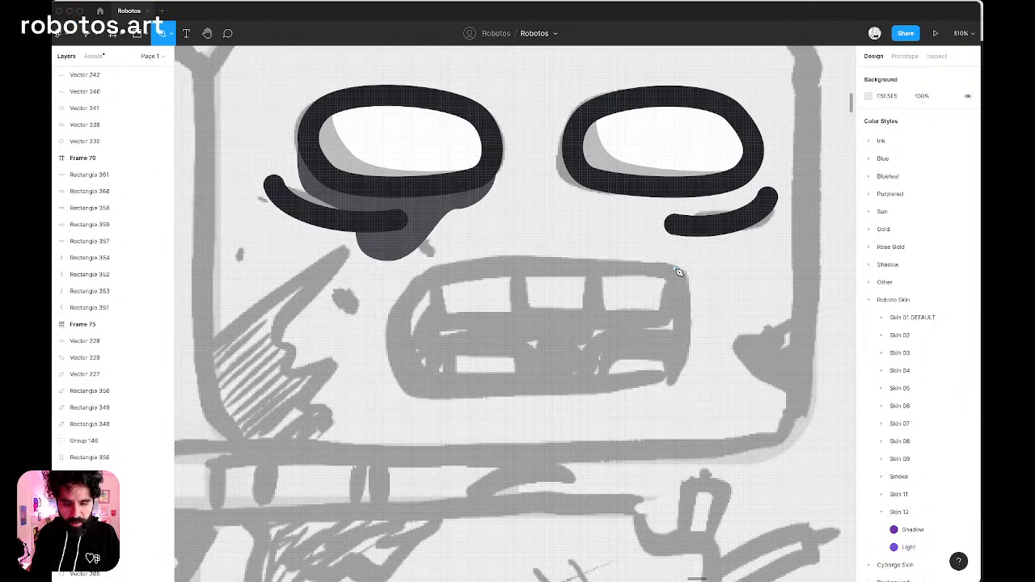
key("v")
scroll(676, 273, "down", 5)
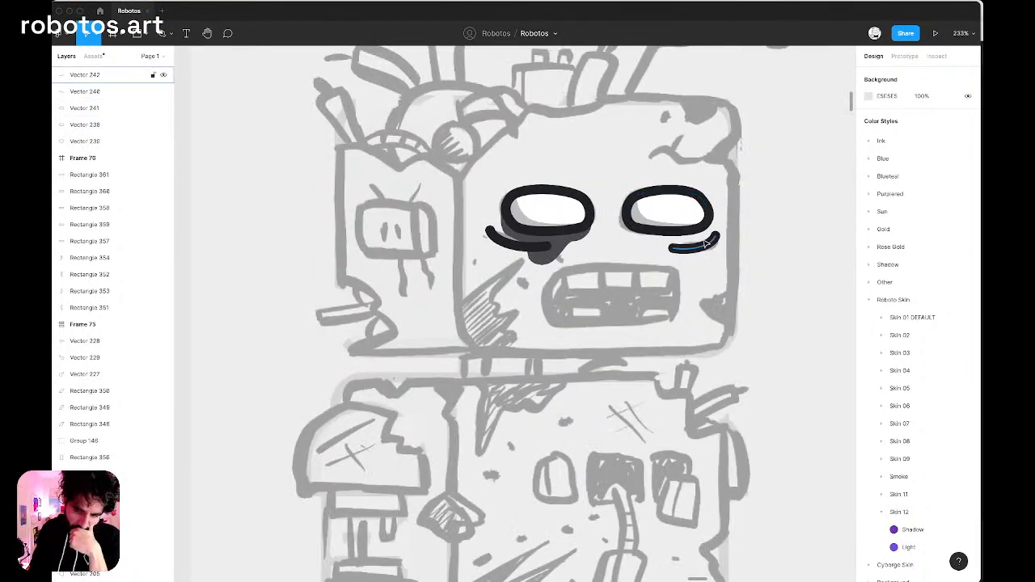
Nudge the right eye-bag line up to Y -5301.
left_click(703, 244)
scroll(704, 244, "up", 4)
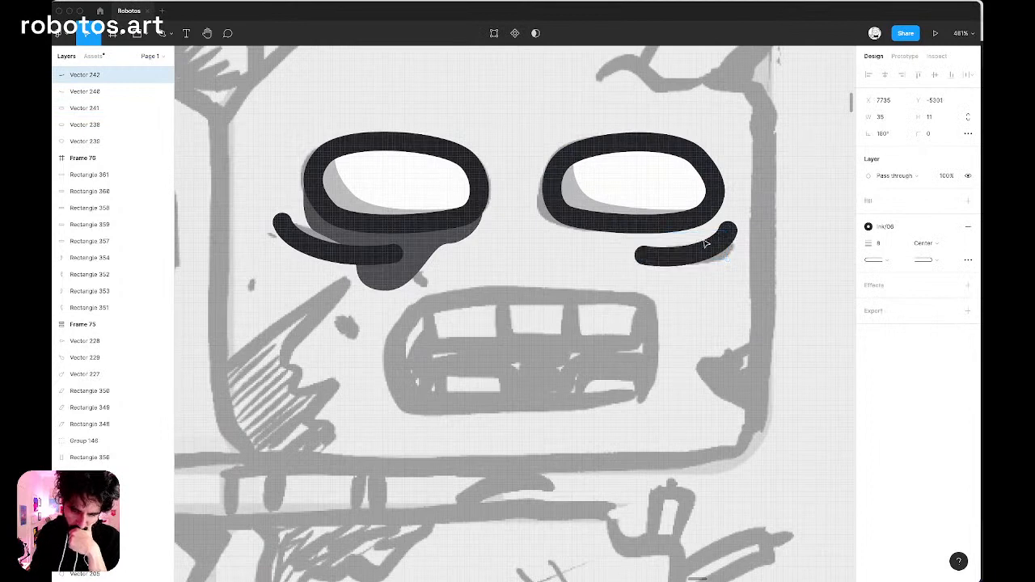
scroll(705, 244, "down", 3)
scroll(708, 243, "down", 2)
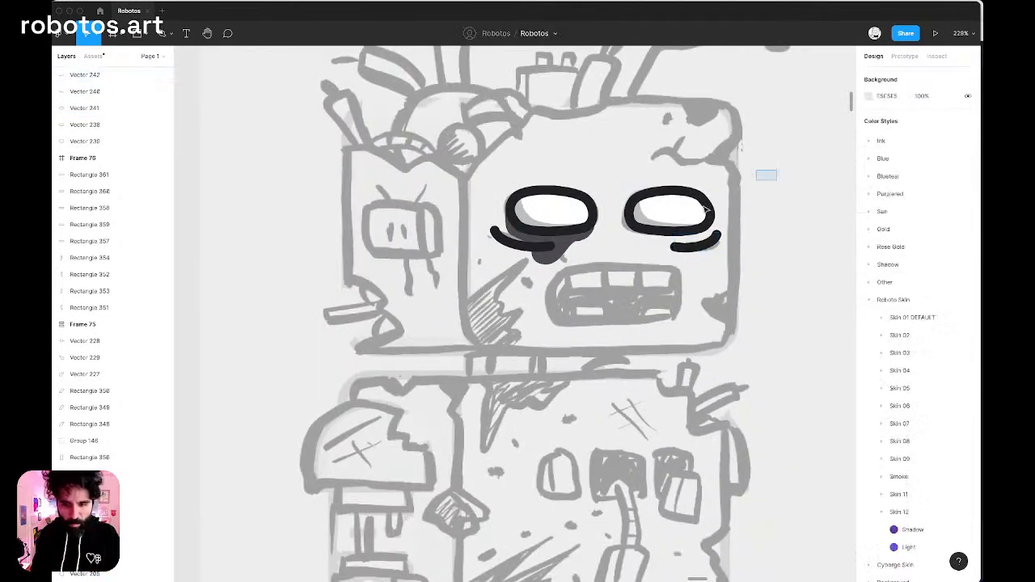
Group both eyes with their shadow drip and eye-bag lines and name the group "eyes".
left_click_drag(762, 174, 398, 312)
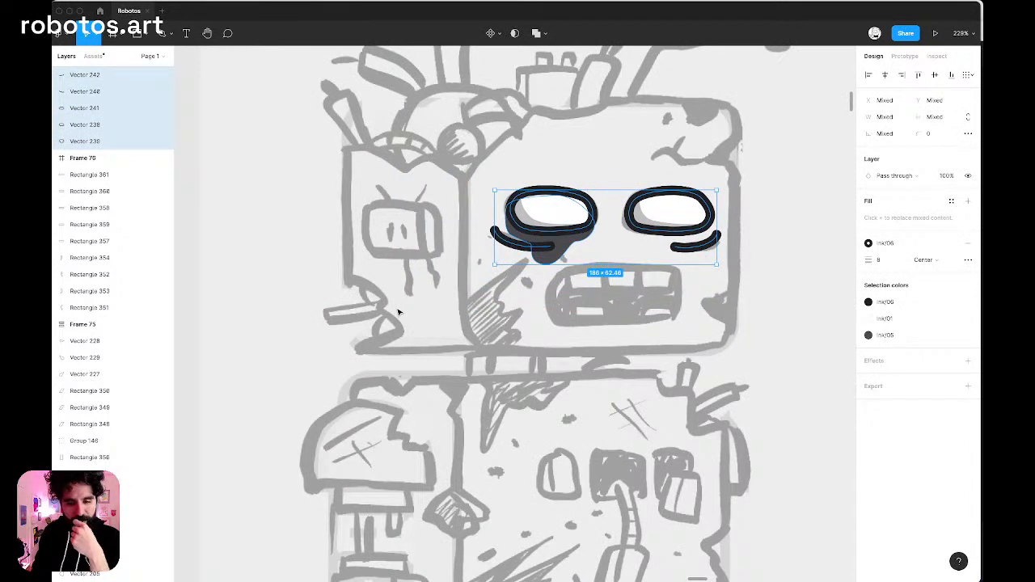
key("super+g")
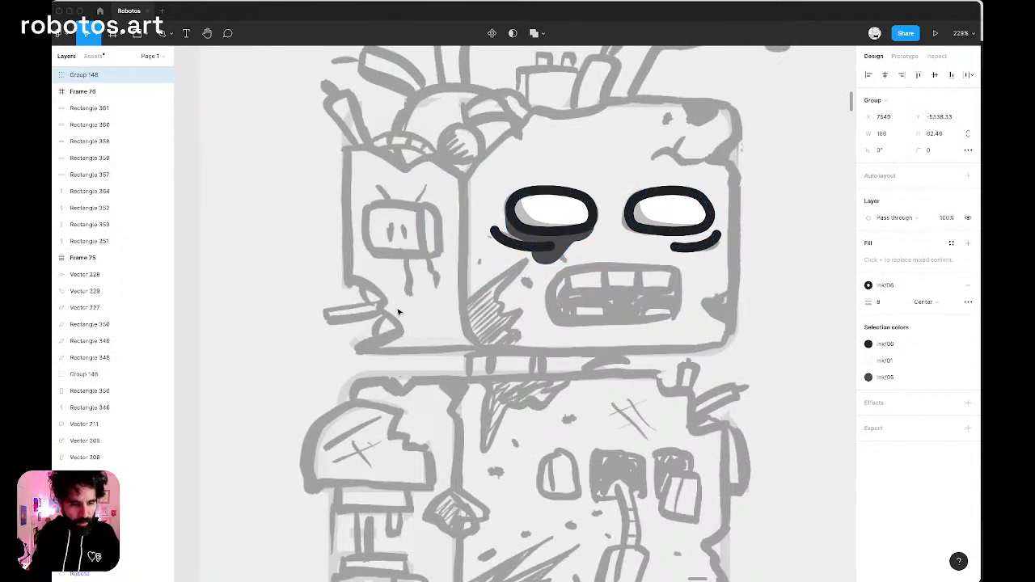
key("super+r")
type("eyes")
key("Return")
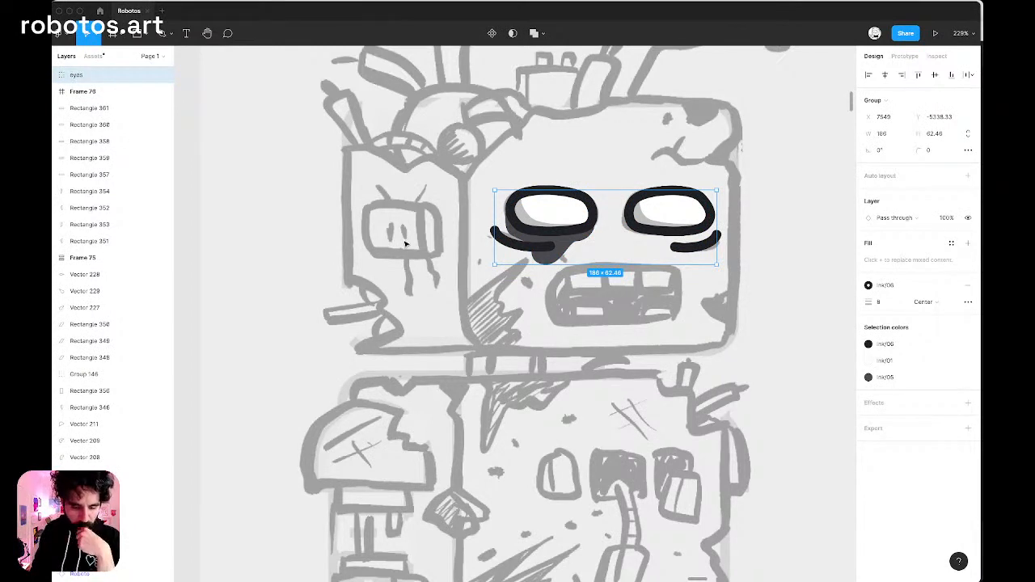
Unlock the sketch image 77 and remove it together with the eyes group from this area of the canvas.
scroll(368, 299, "down", 5)
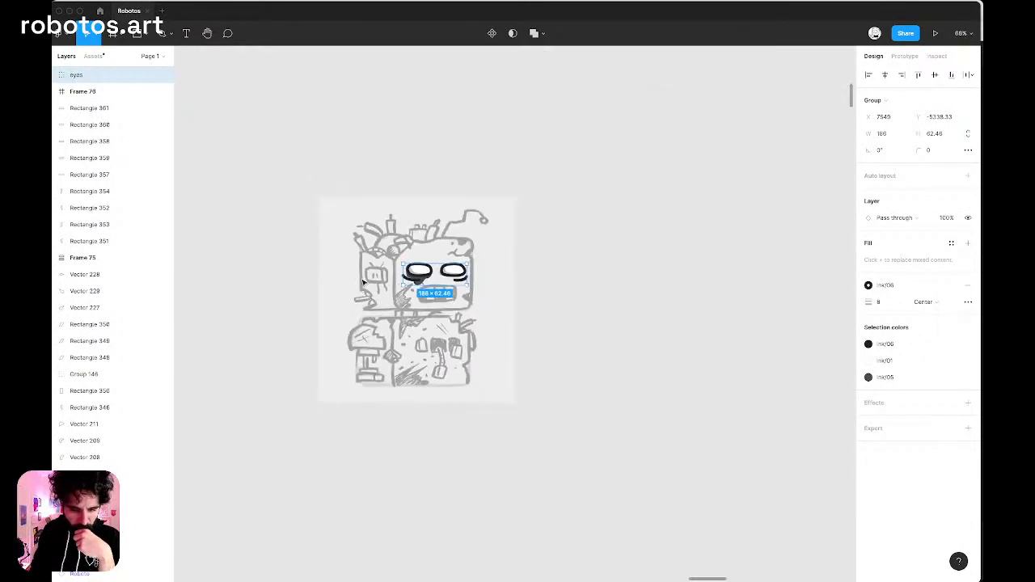
right_click(364, 242)
mouse_move(380, 249)
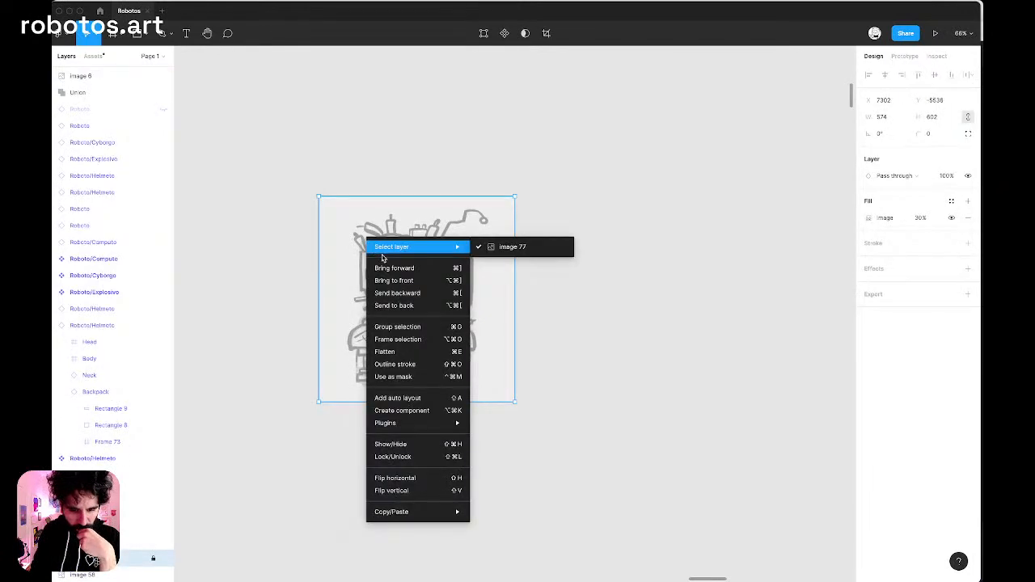
left_click(481, 244)
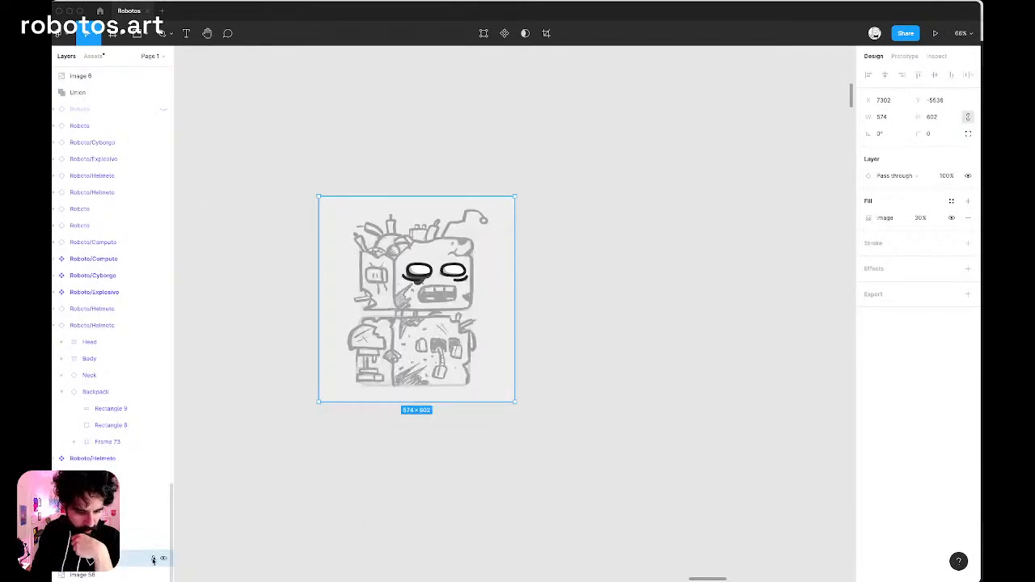
left_click_drag(263, 191, 585, 437)
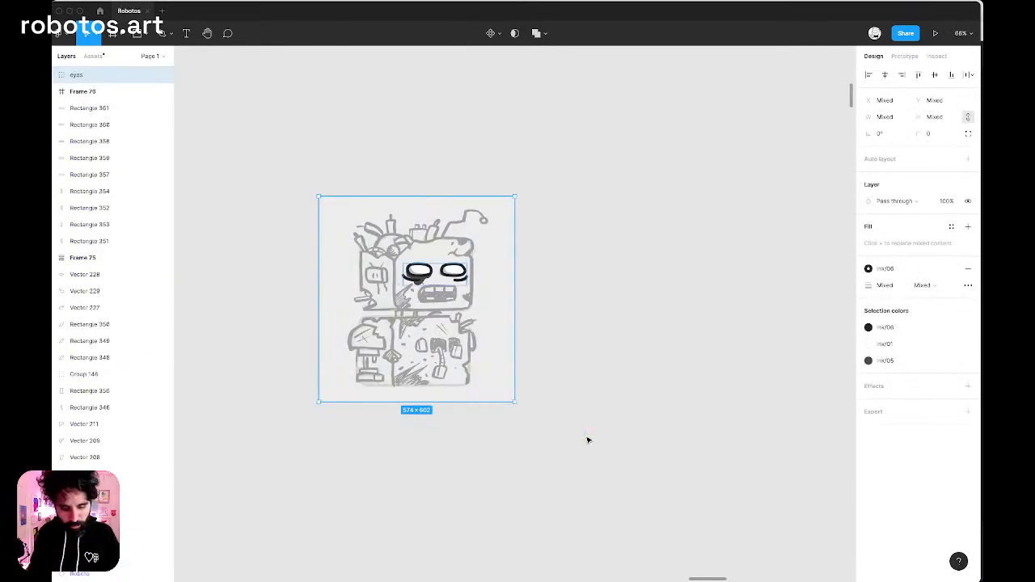
key("BackSpace")
Paste the sketch image 77 and the eyes group into the parts library, in the free space beside the Head Shape variants.
scroll(588, 327, "down", 10)
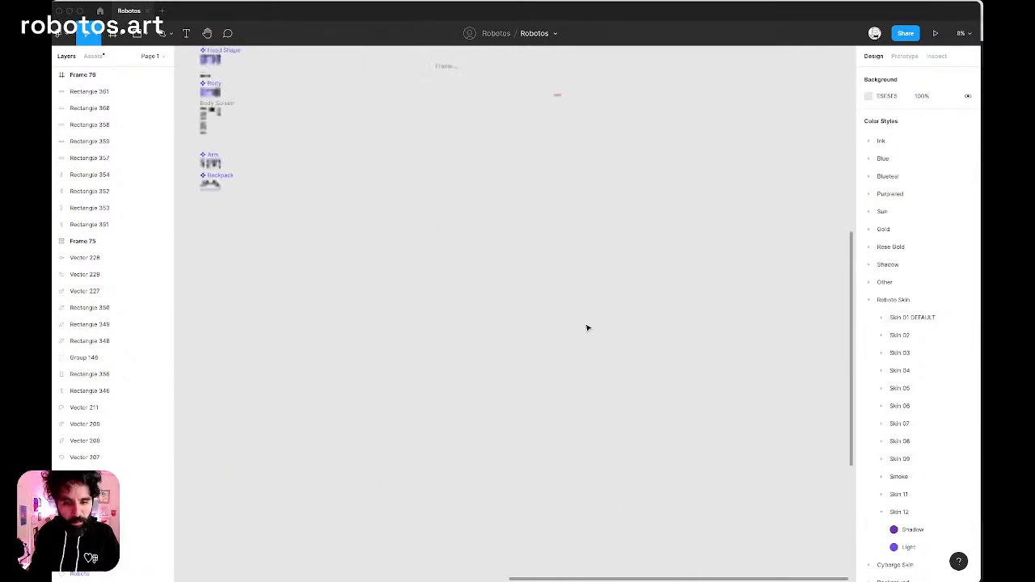
scroll(588, 327, "down", 5)
scroll(588, 327, "up", 2)
scroll(588, 327, "right", 2)
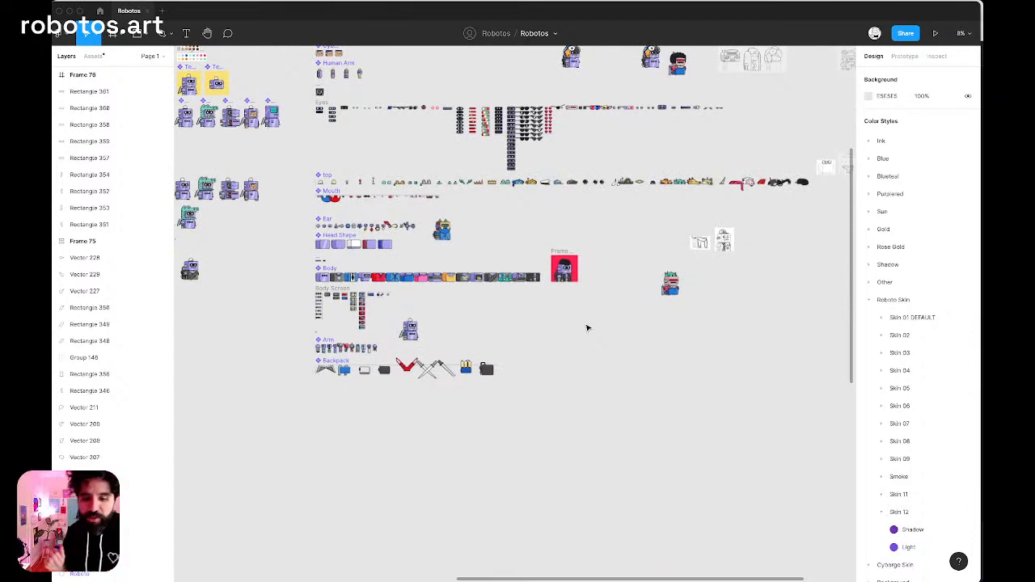
scroll(591, 319, "right", 2)
scroll(590, 319, "up", 1)
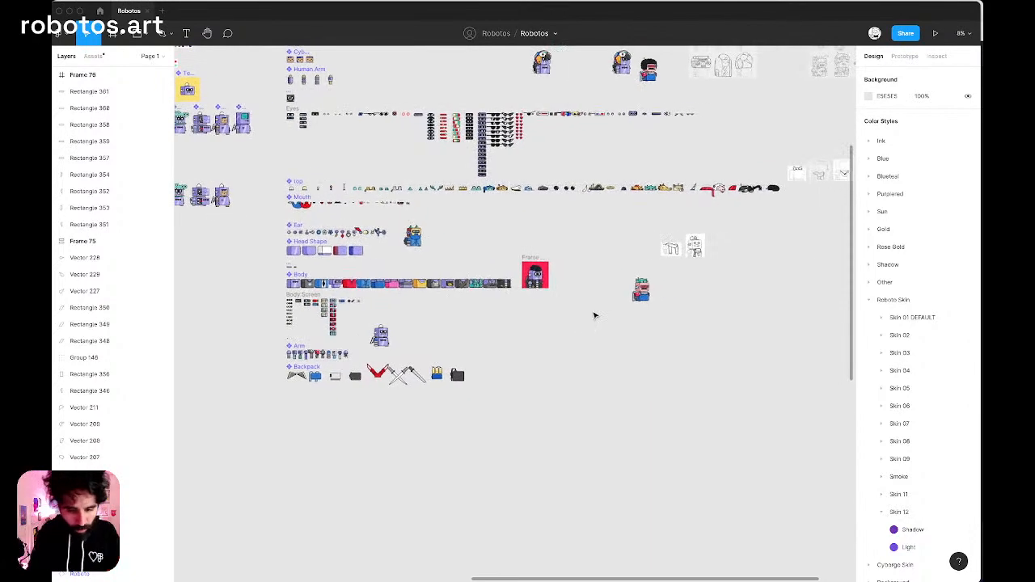
scroll(406, 242, "up", 6)
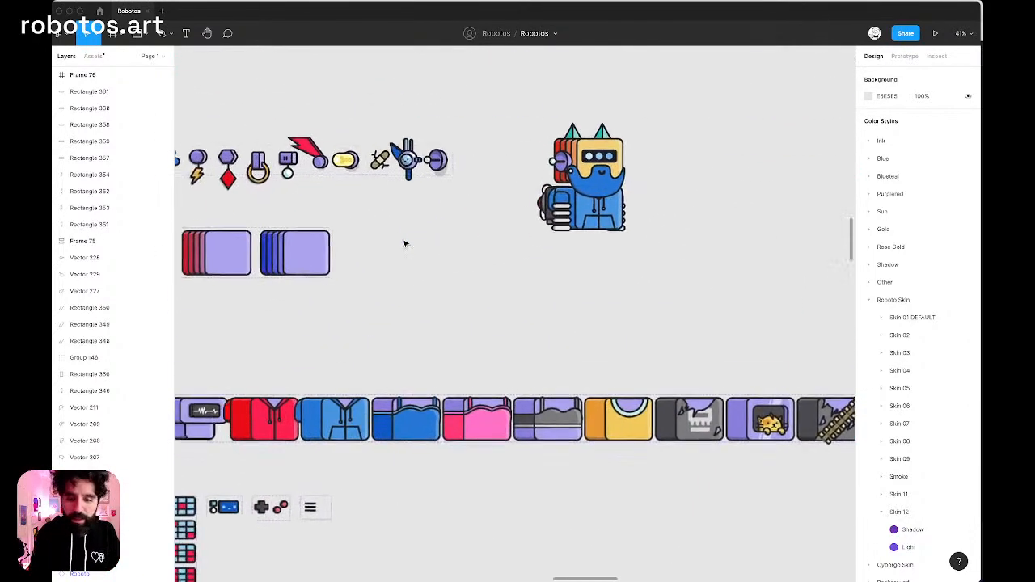
key("ctrl+v")
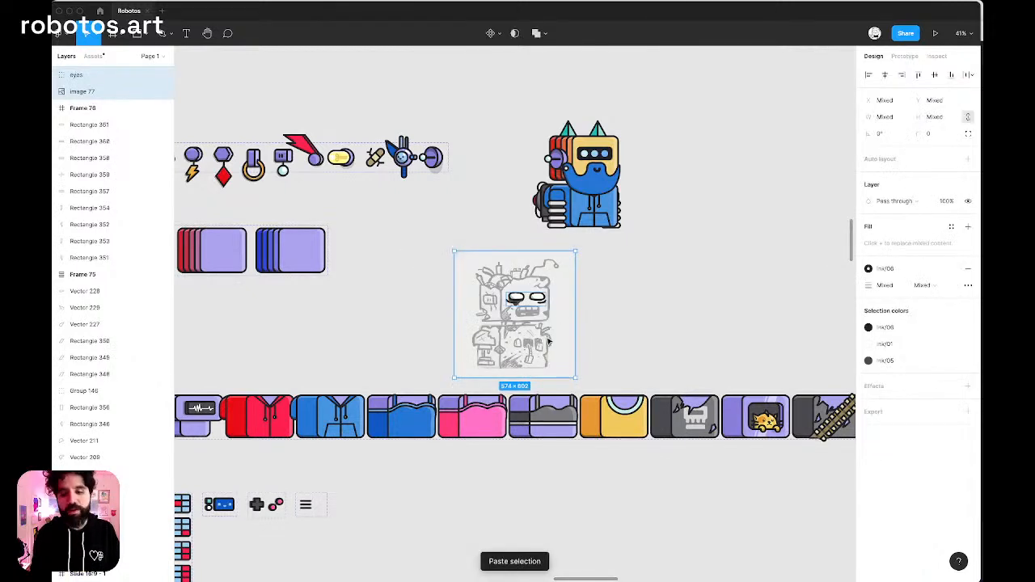
mouse_move(548, 342)
left_mouse_down()
mouse_move(494, 312)
mouse_move(441, 311)
left_mouse_up()
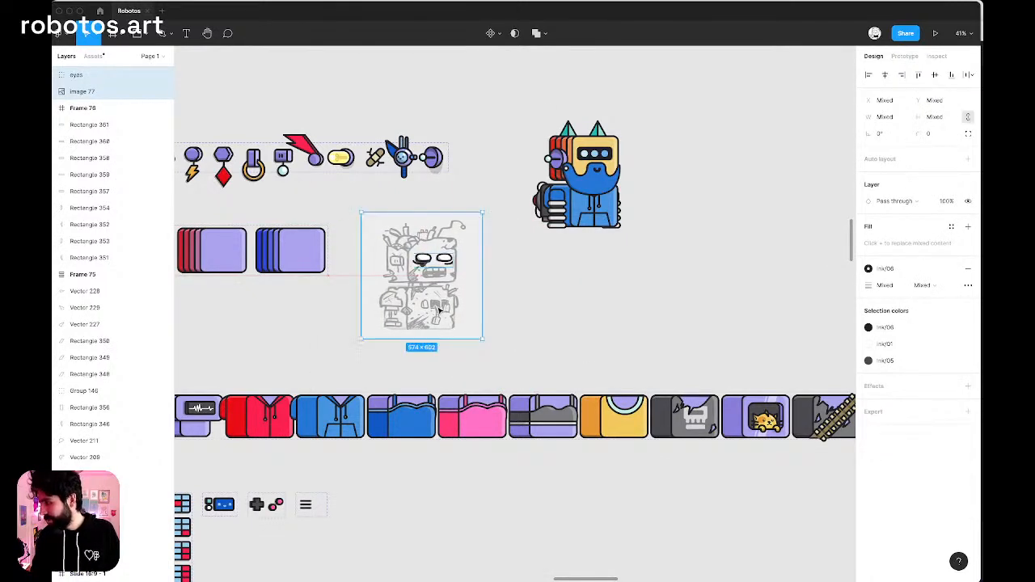
left_click(440, 310)
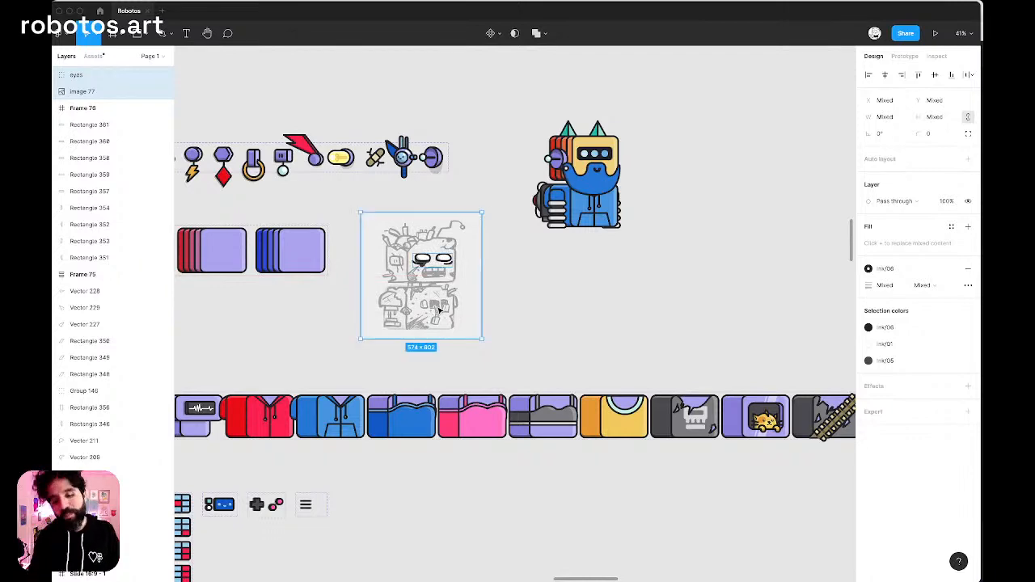
Duplicate the default Head Shape variant with the diagonal reflection and place the copy just beside the zombie sketch.
scroll(369, 252, "up", 10)
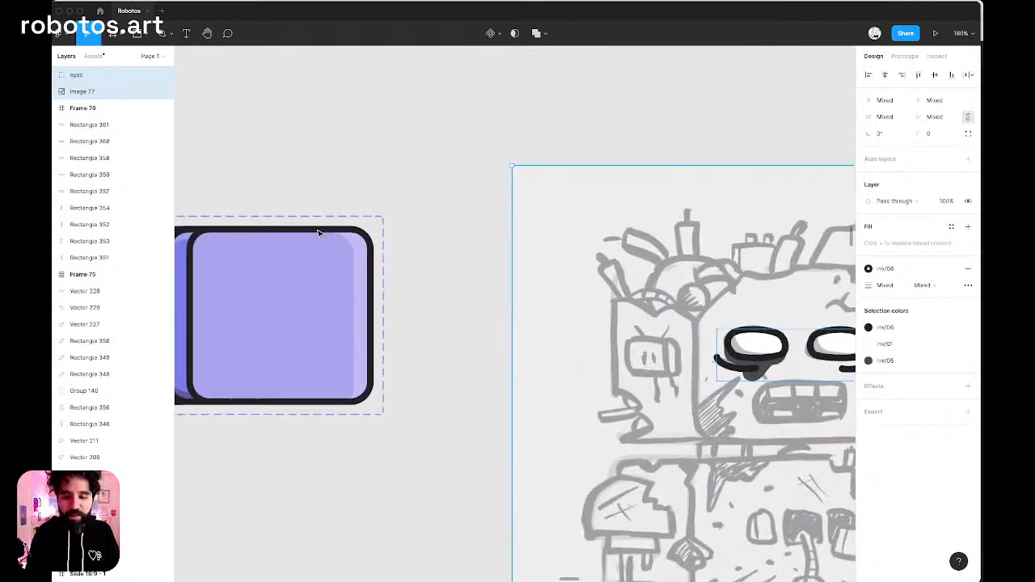
scroll(320, 233, "down", 8)
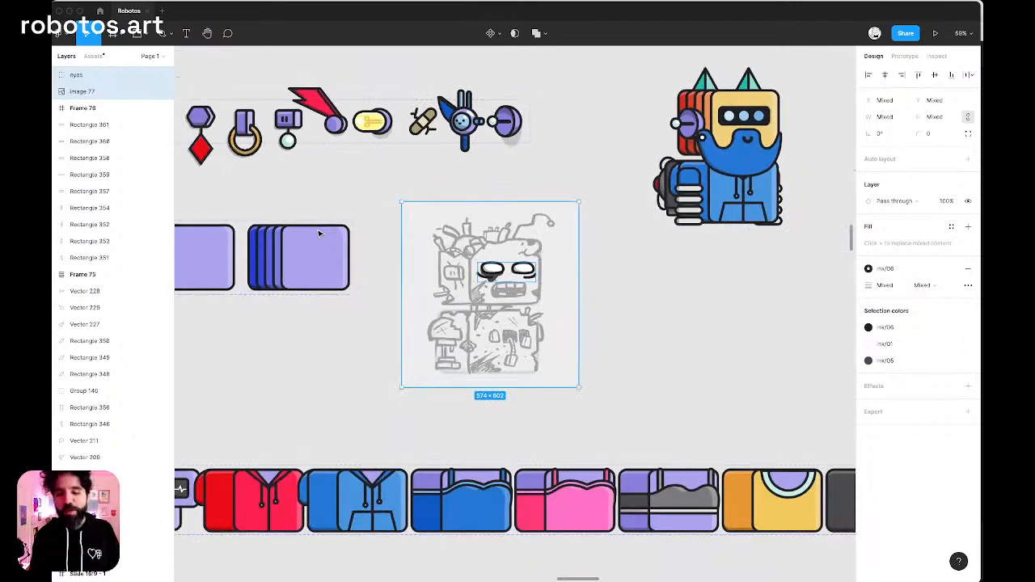
scroll(319, 234, "left", 3)
scroll(320, 234, "down", 1)
scroll(320, 234, "left", 6)
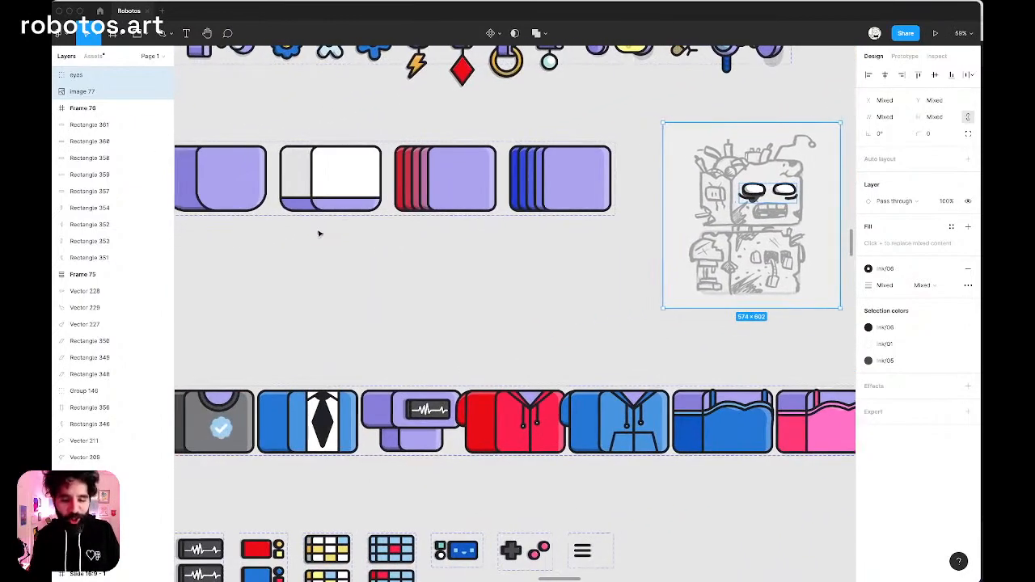
scroll(319, 234, "left", 2)
scroll(320, 234, "down", 4)
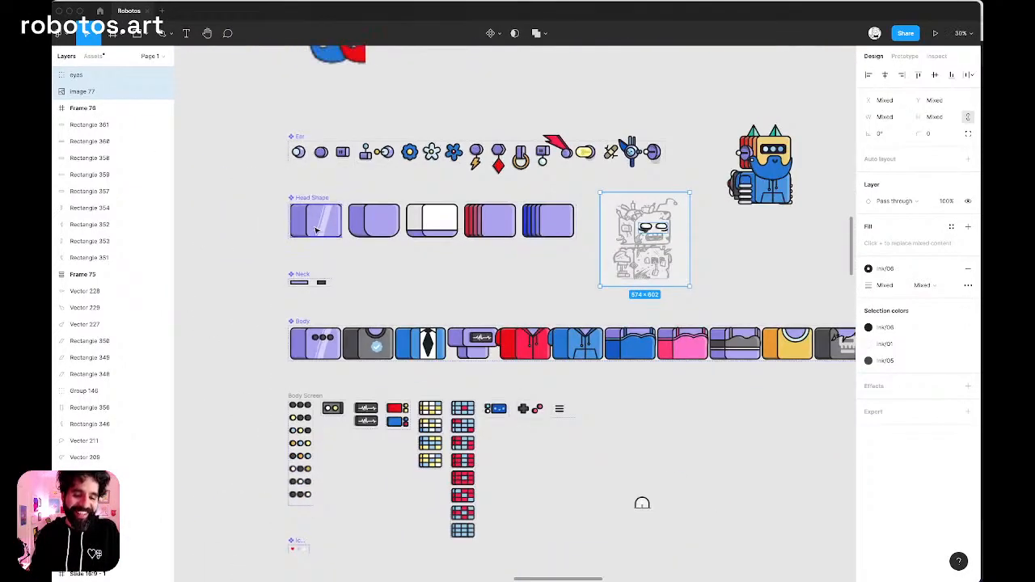
left_click(318, 229)
left_click_drag(318, 229, 709, 243)
mouse_move(626, 197)
left_mouse_down()
mouse_move(733, 300)
mouse_move(769, 296)
left_mouse_up()
left_click_drag(638, 283, 646, 276)
left_click(747, 291)
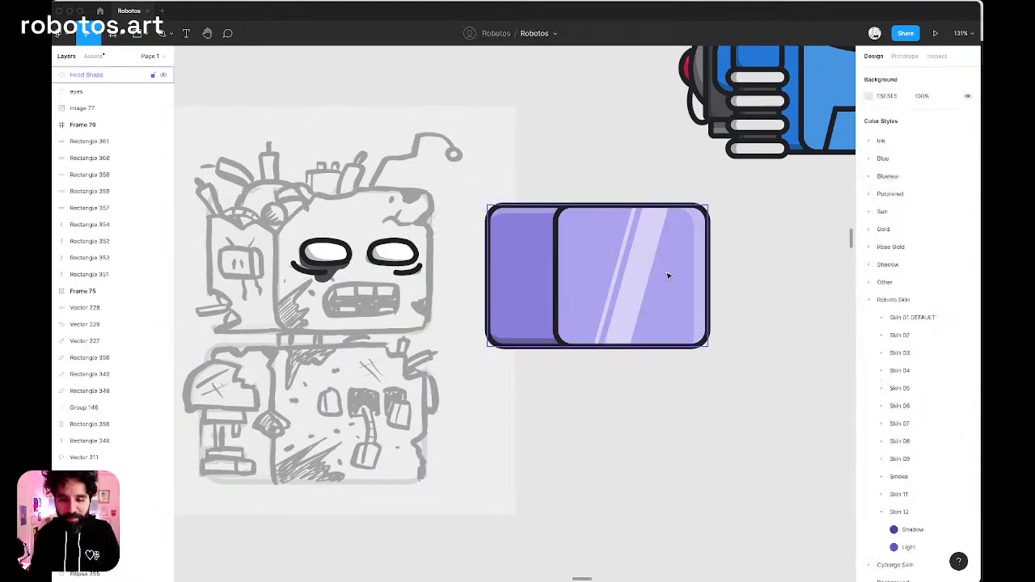
Hide the Light reflection group on the front face of the copied head shape.
left_click(659, 273)
double_click(660, 273)
double_click(637, 260)
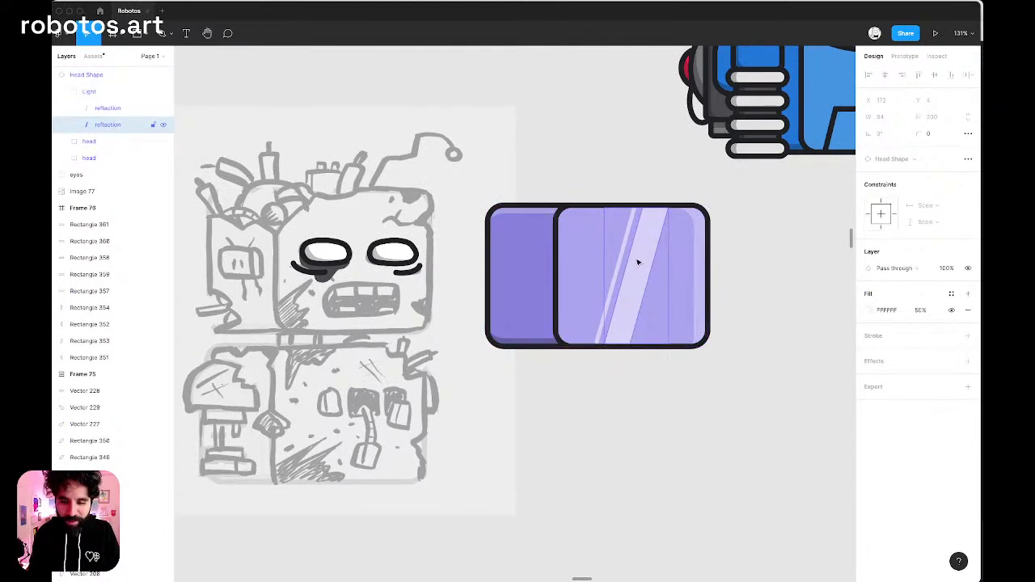
left_click(774, 261)
double_click(644, 263)
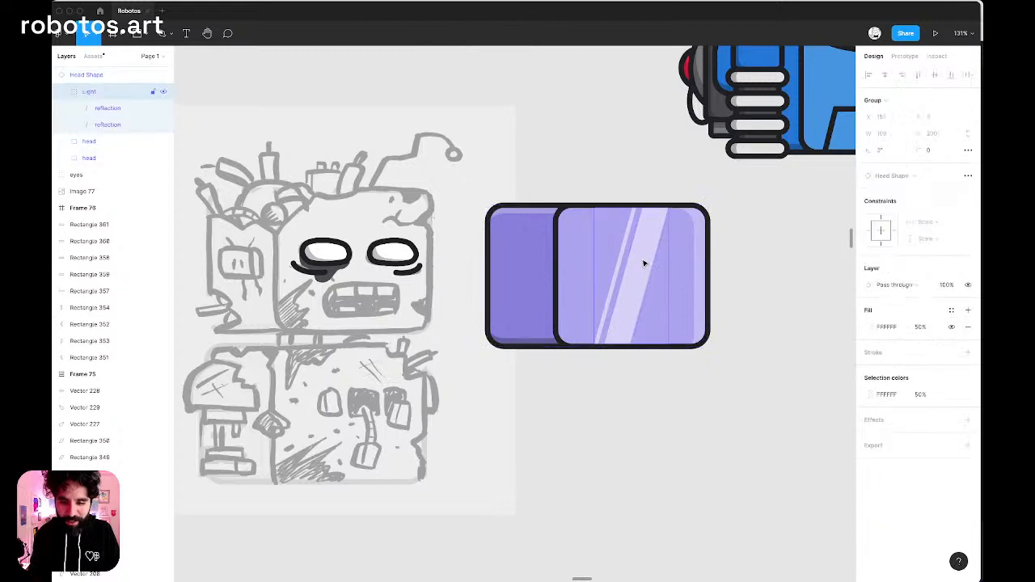
key("shift+super+h")
left_click(633, 264)
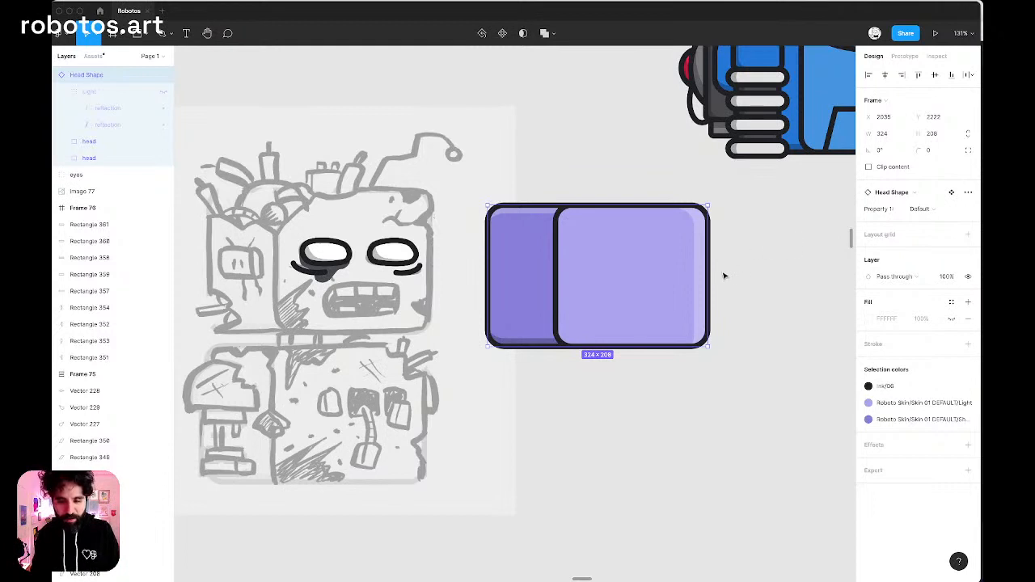
left_click(814, 234)
left_click(502, 276)
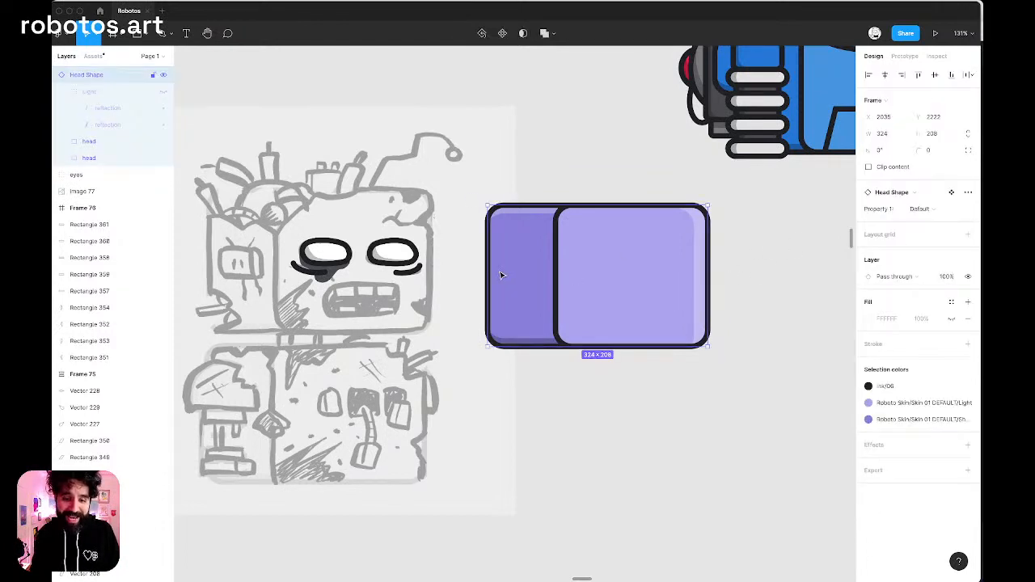
scroll(502, 275, "up", 5)
key("Return")
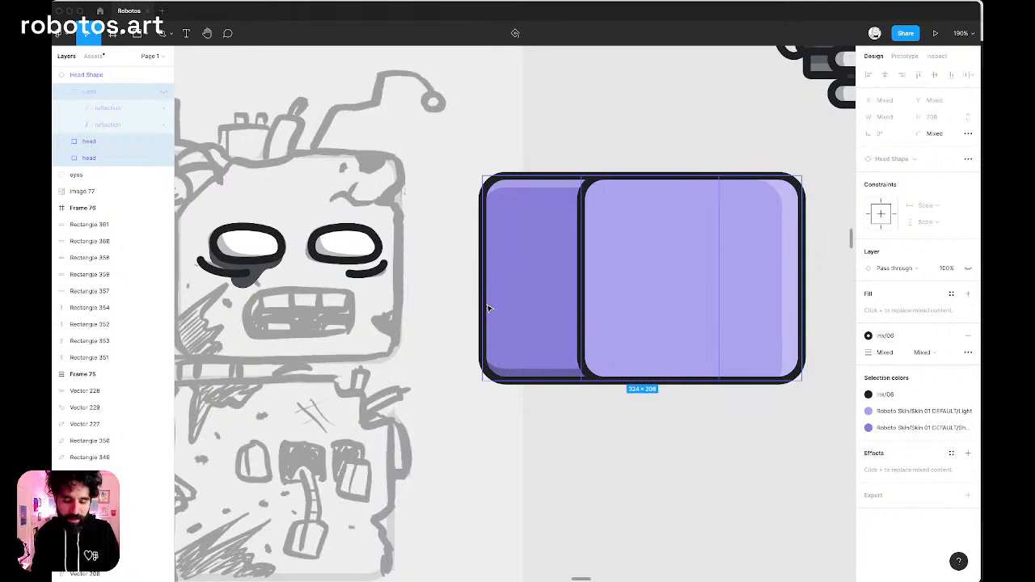
scroll(488, 308, "left", 2)
left_click(532, 309)
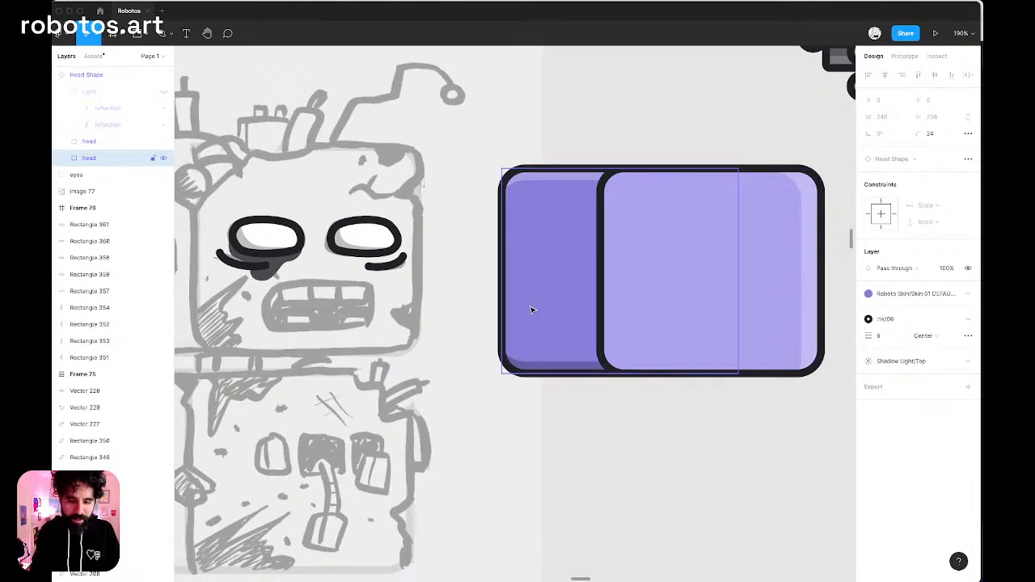
key("Escape")
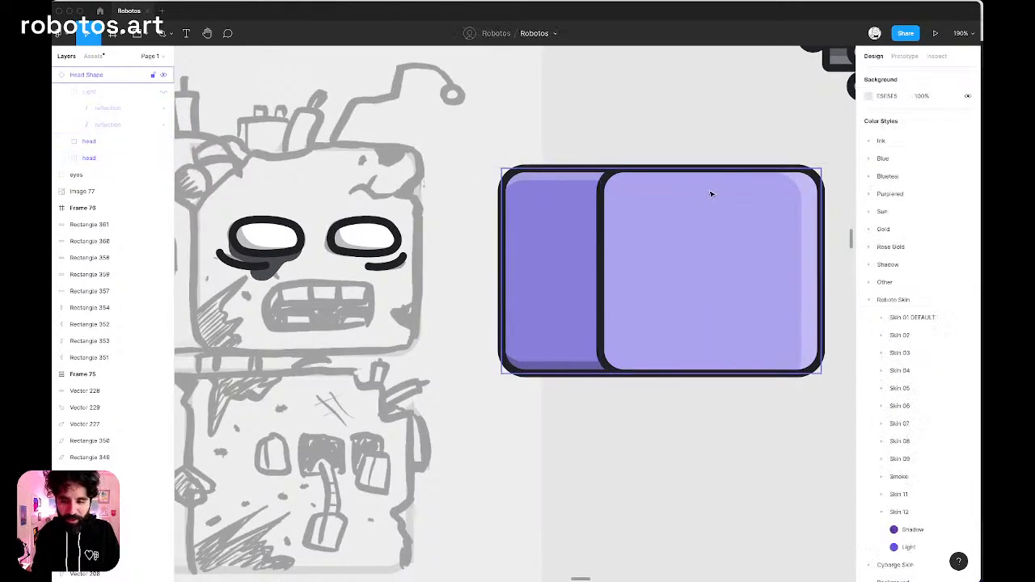
Detach the copied head shape from its component, keeping it visible as a regular frame with directly editable head rectangles.
scroll(737, 143, "down", 3)
left_click_drag(588, 242, 594, 214)
key("super+z")
key("shift+super+h")
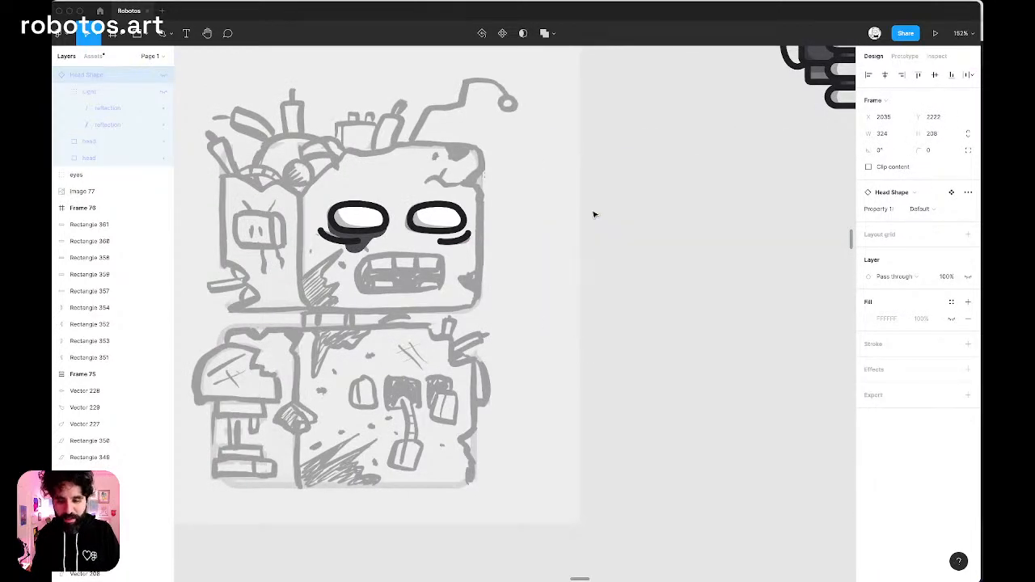
key("shift+super+h")
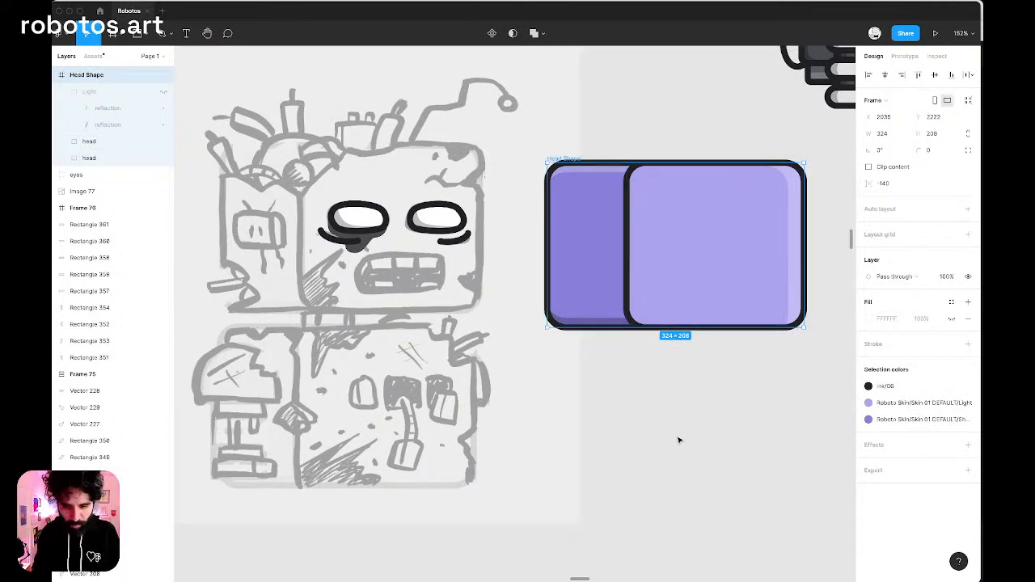
left_click(677, 439)
left_click(578, 206)
scroll(578, 203, "up", 3)
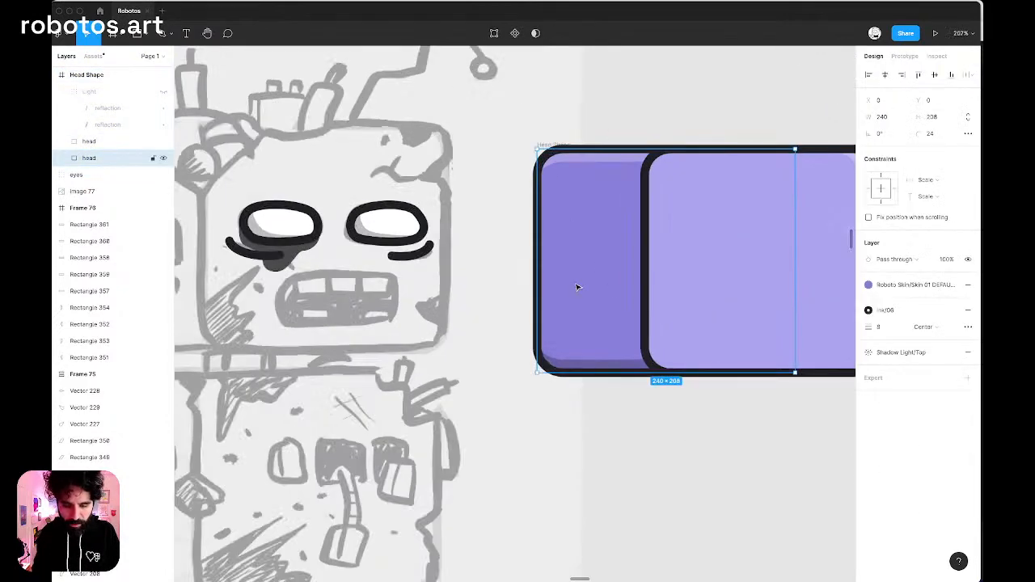
scroll(513, 300, "down", 5)
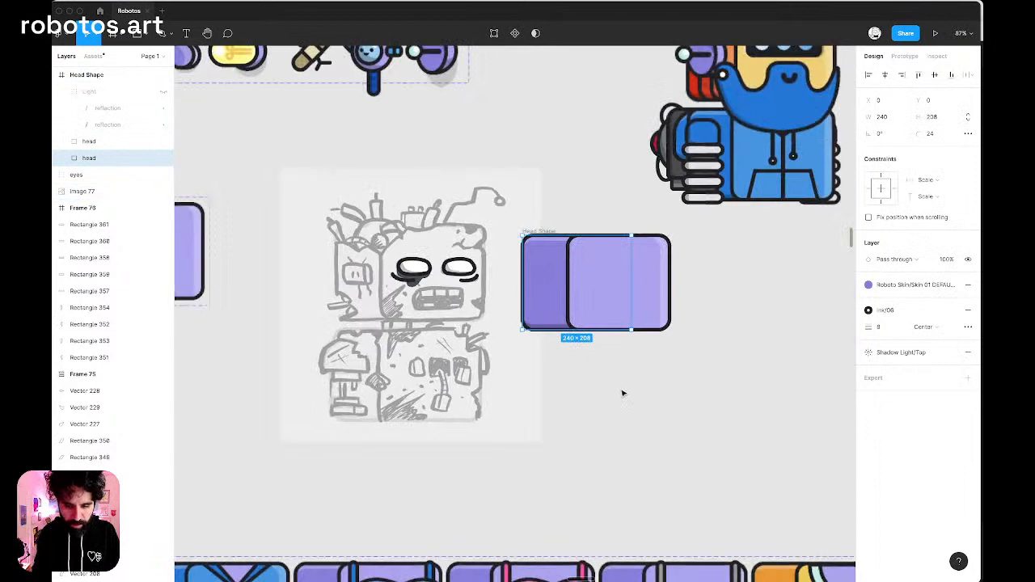
Remove the fills from both head rectangles so only their Ink/06 outlines remain.
left_click_drag(620, 390, 568, 304)
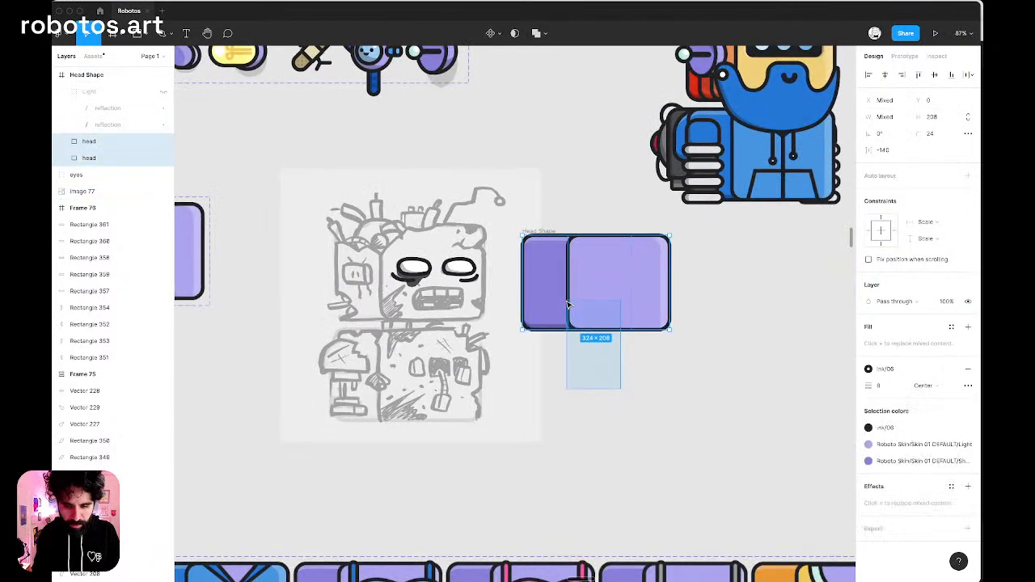
left_click(968, 327)
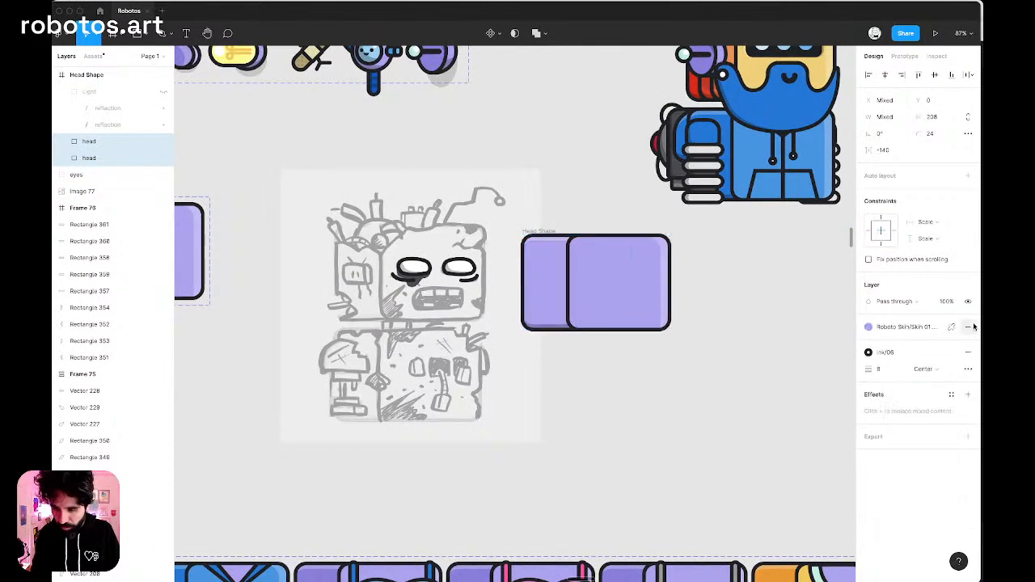
left_click(968, 343)
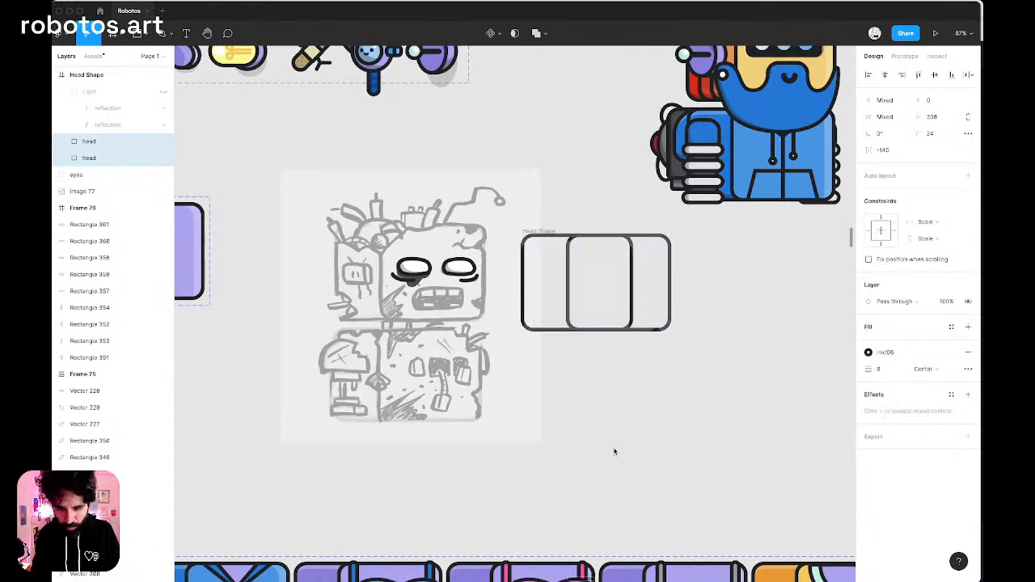
Examine the effect styles applied to the front and back head rectangles.
left_click(952, 396)
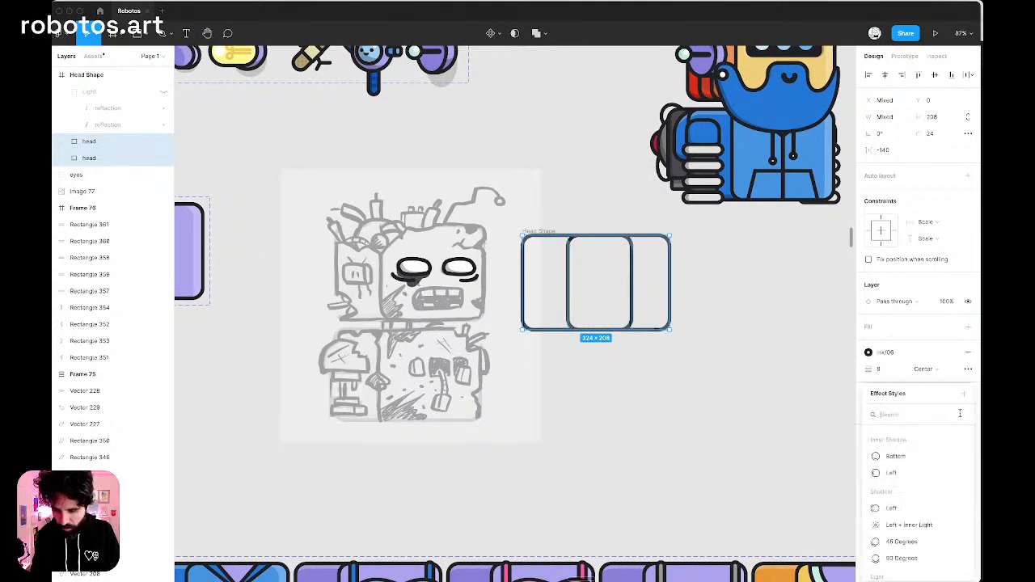
left_click(927, 370)
left_click(907, 349)
left_click(921, 379)
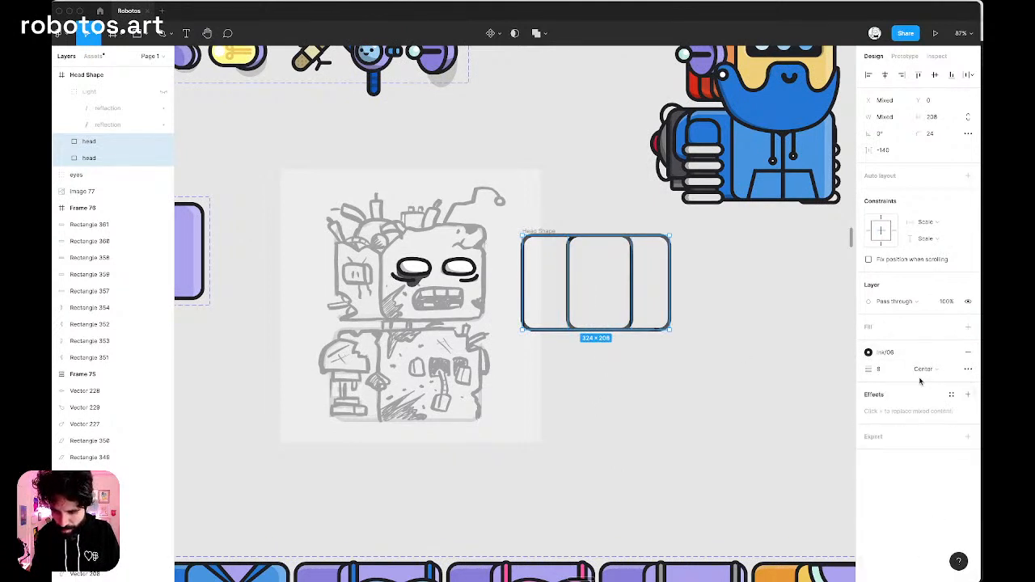
scroll(506, 245, "up", 10)
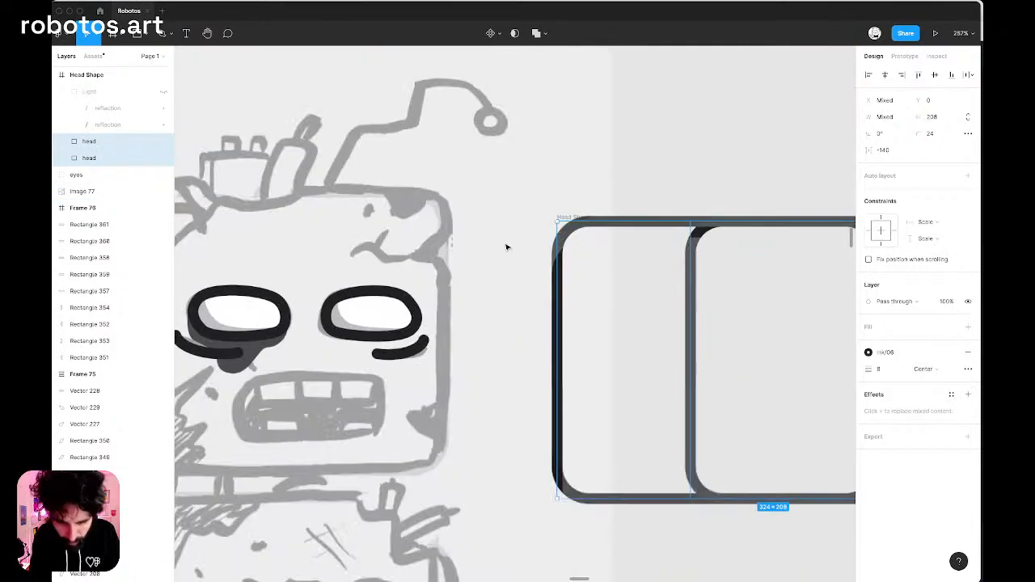
scroll(506, 245, "right", 3)
key("Escape")
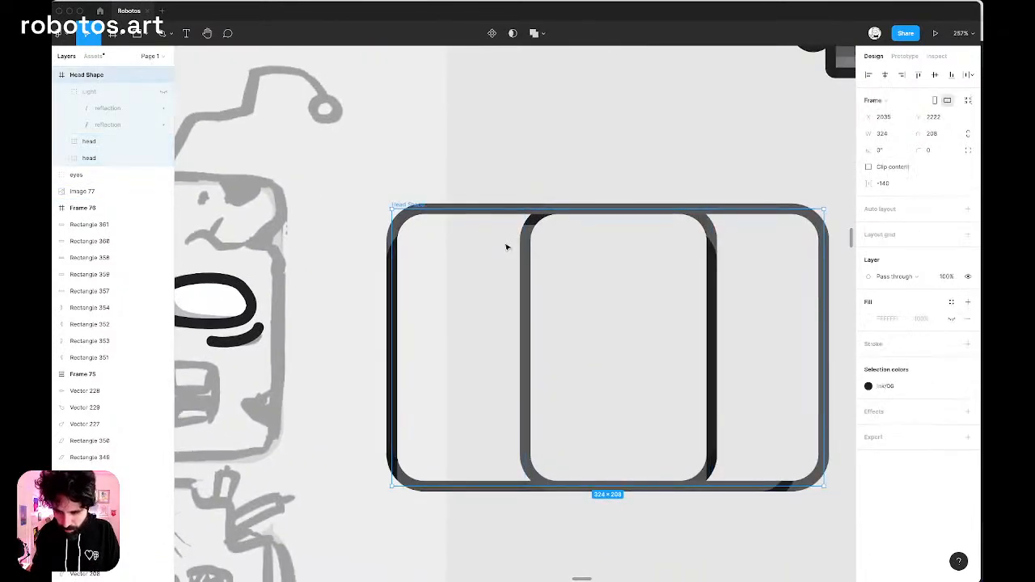
left_click(603, 161)
left_click(534, 220)
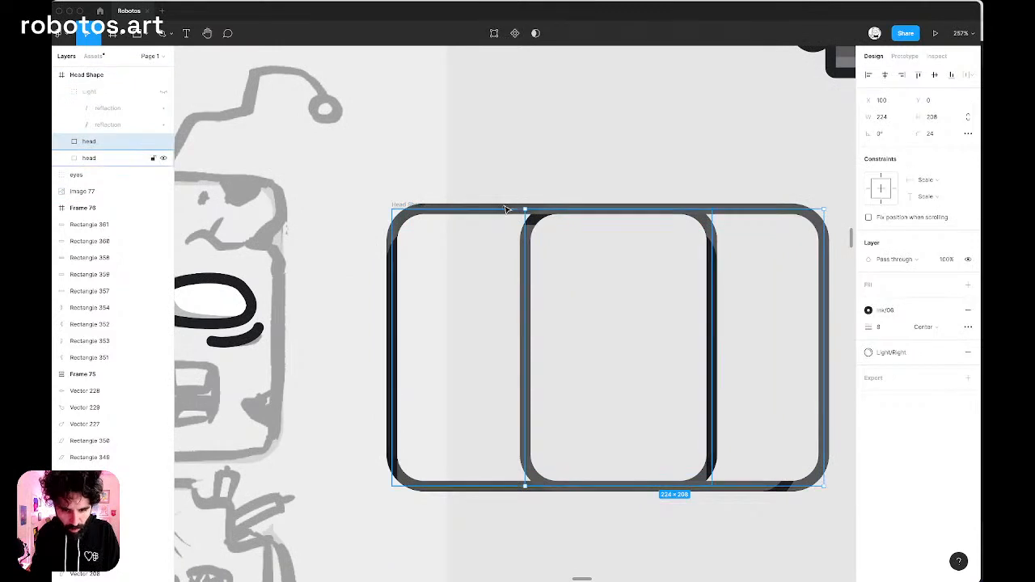
left_click(809, 321, "shift")
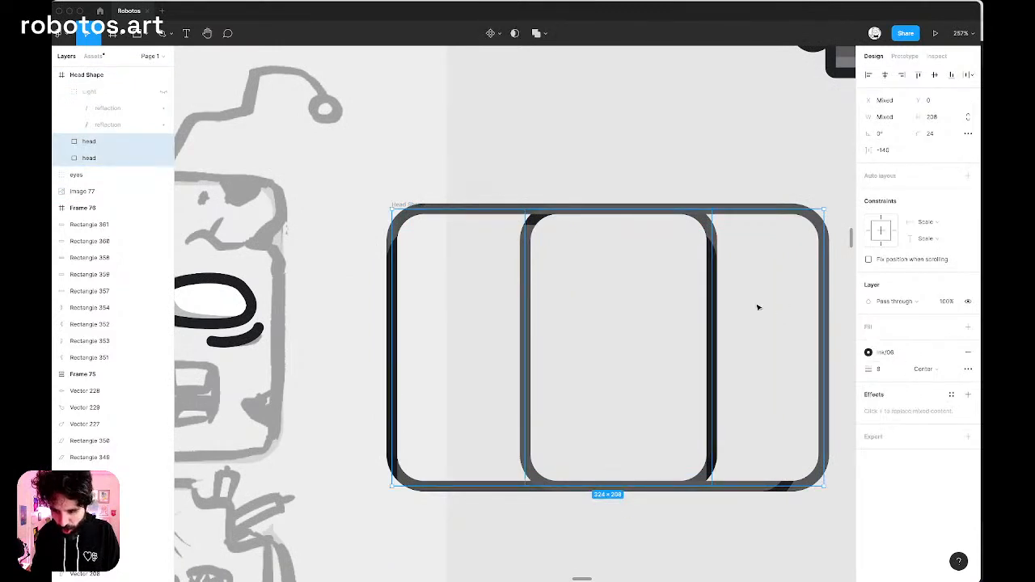
Delete the hidden Light reflection group from the Head Shape frame.
left_click(105, 76)
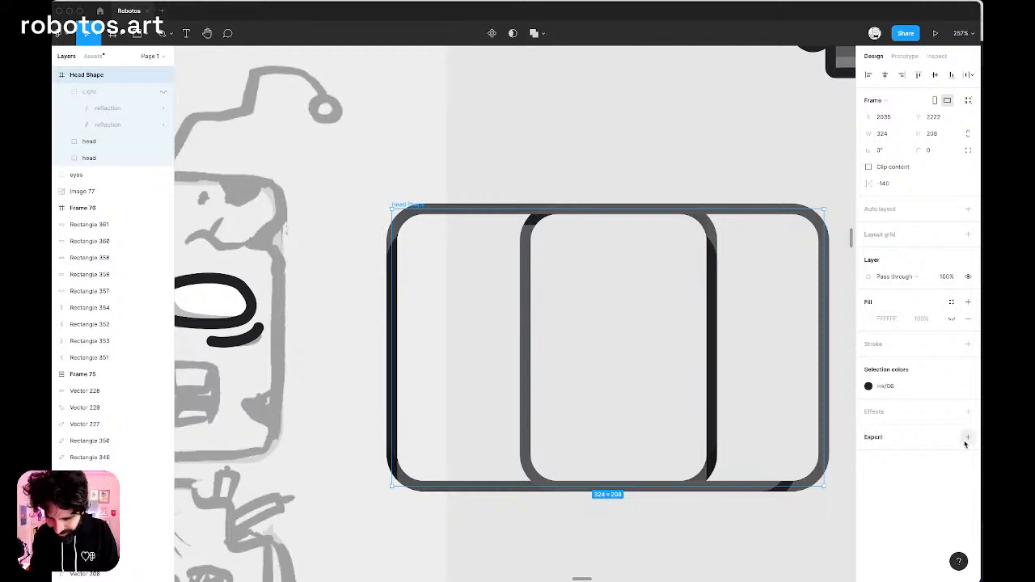
left_click(110, 95)
key("BackSpace")
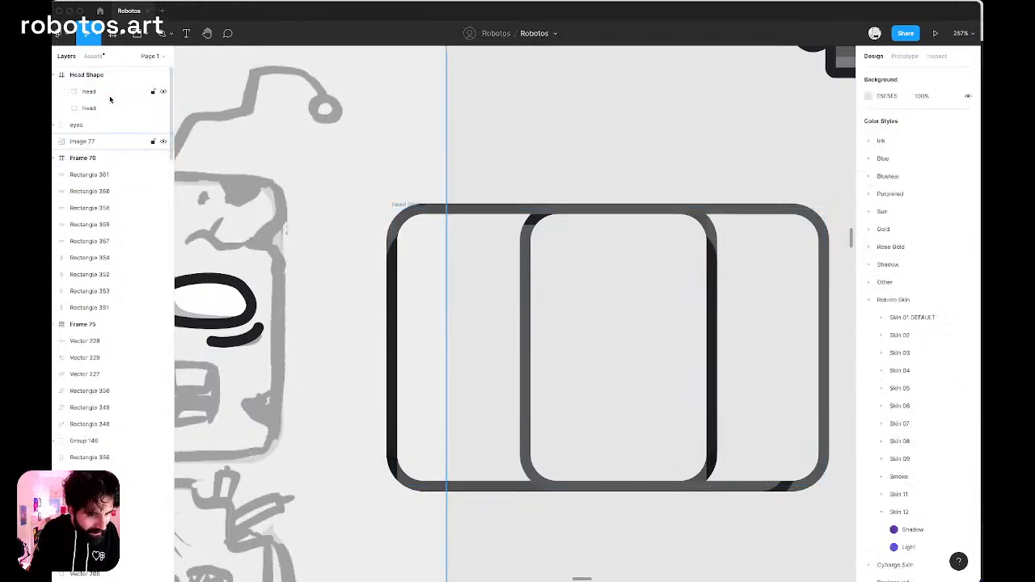
Remove the Shadow Light and Light/Right effect styles from the two head rectangles.
left_click(110, 91)
left_click(106, 108)
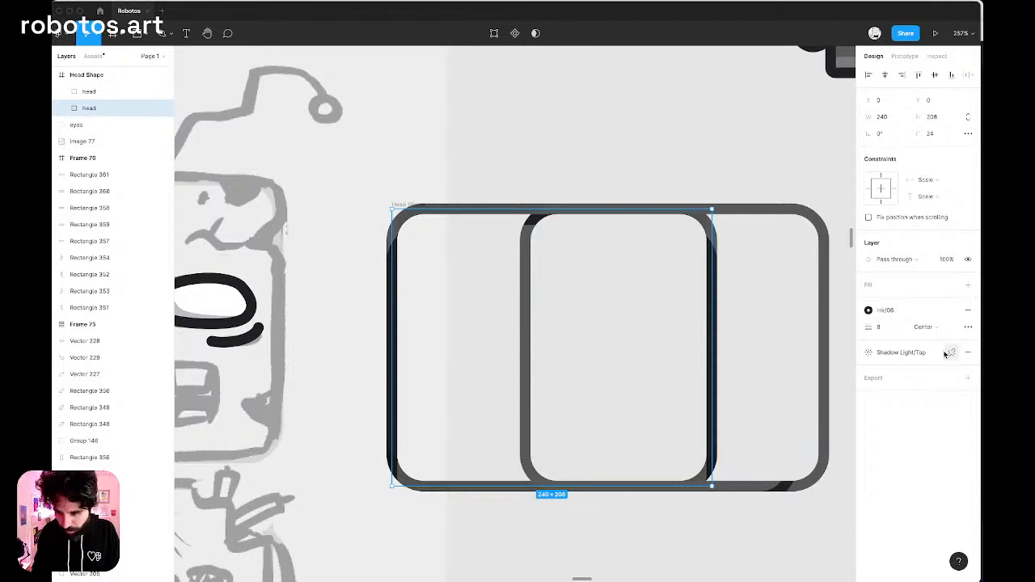
left_click(968, 354)
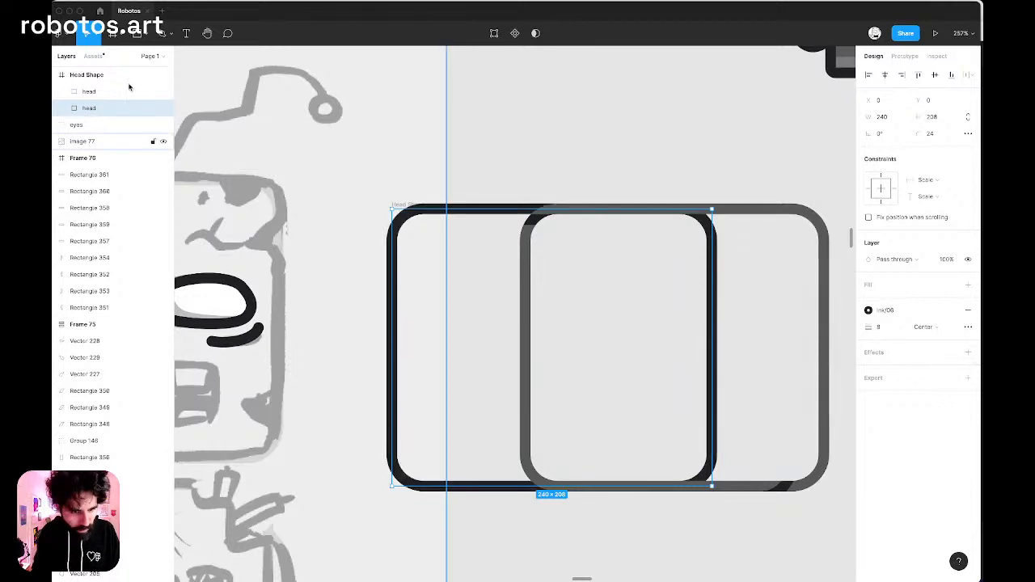
left_click(112, 97)
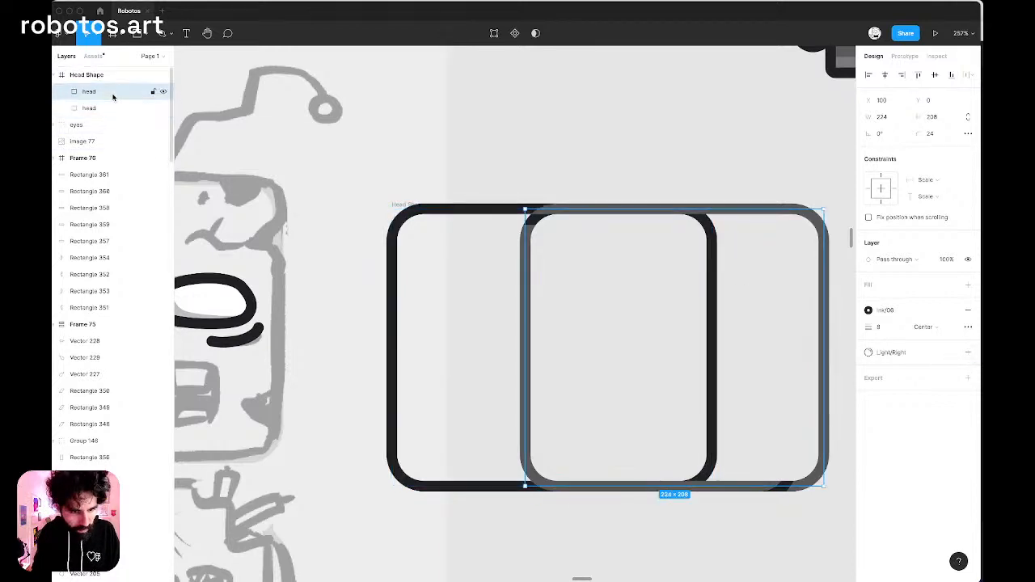
left_click(967, 352)
Move both head rectangles out of their frame onto the sketched head, and delete the emptied Head Shape frame.
scroll(803, 175, "down", 5)
left_click(704, 157)
mouse_move(705, 157)
left_mouse_down()
mouse_move(746, 243)
mouse_move(453, 246)
mouse_move(430, 234)
left_mouse_up()
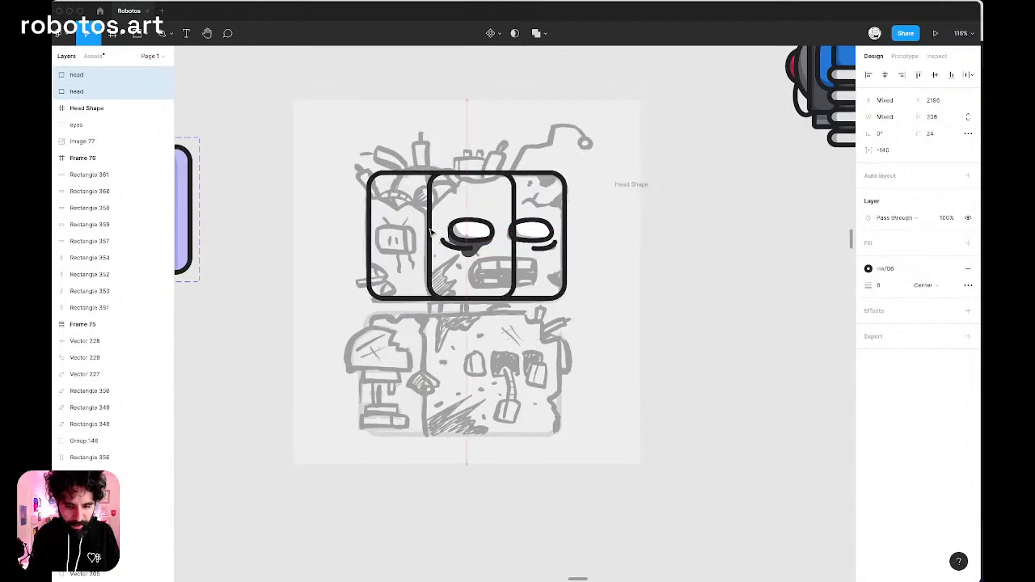
scroll(431, 233, "up", 5)
scroll(431, 233, "down", 4)
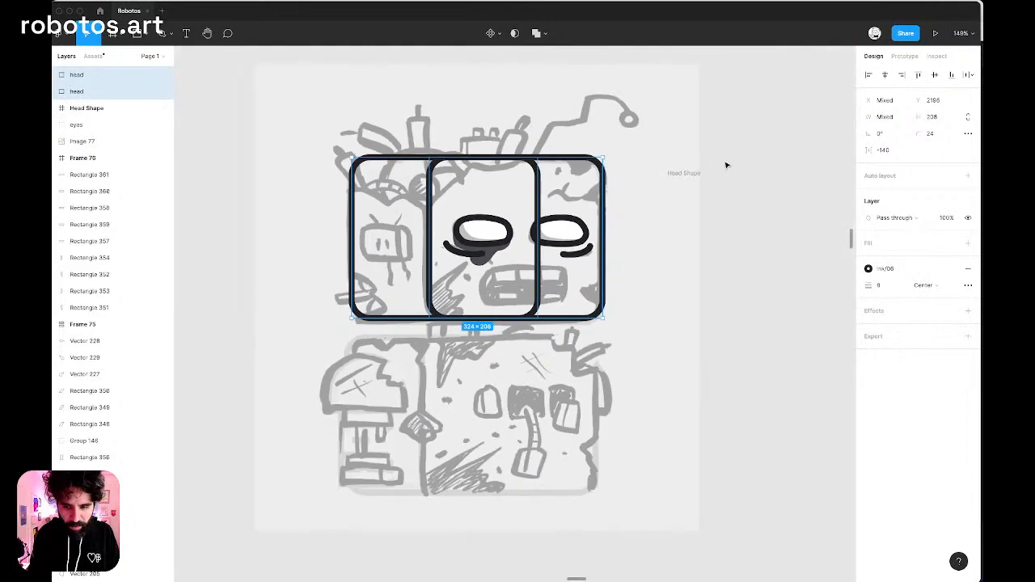
left_click(686, 181)
key("Delete")
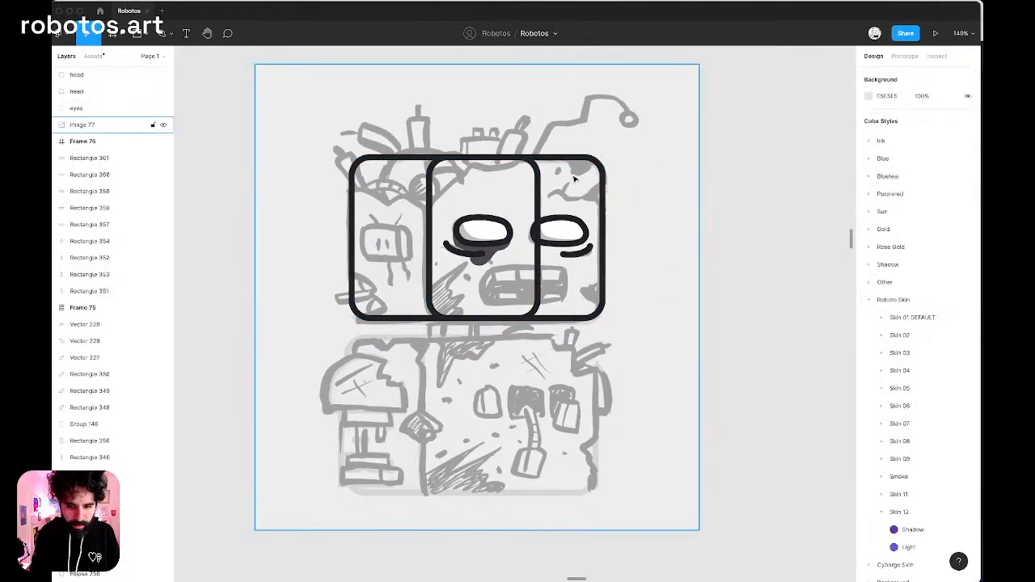
Add two points on the front head rectangle's top edge and one on its left edge, and set its top-left corner radius to 0.
scroll(574, 178, "up", 5)
scroll(497, 163, "left", 2)
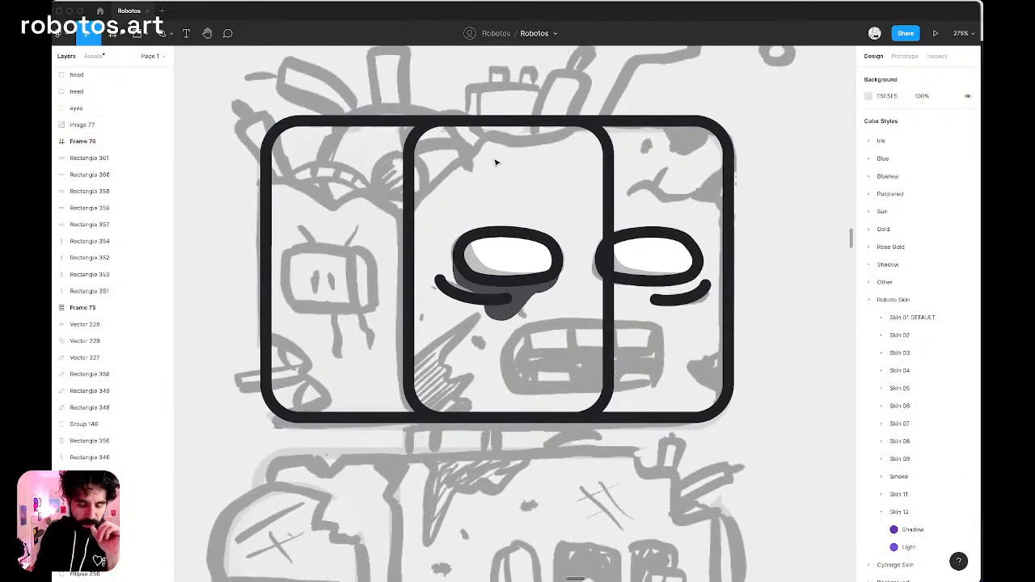
left_click(410, 181)
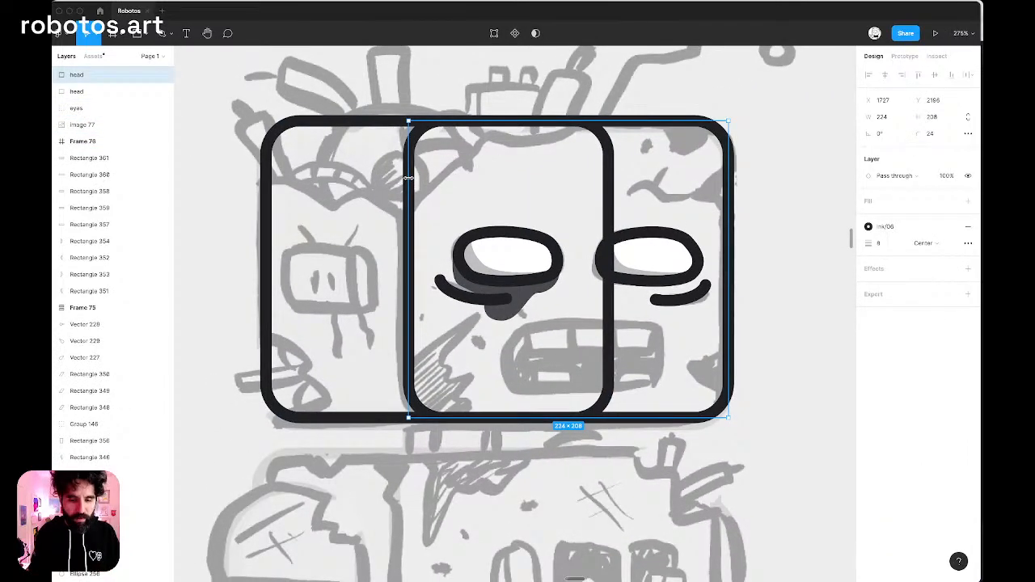
double_click(408, 178)
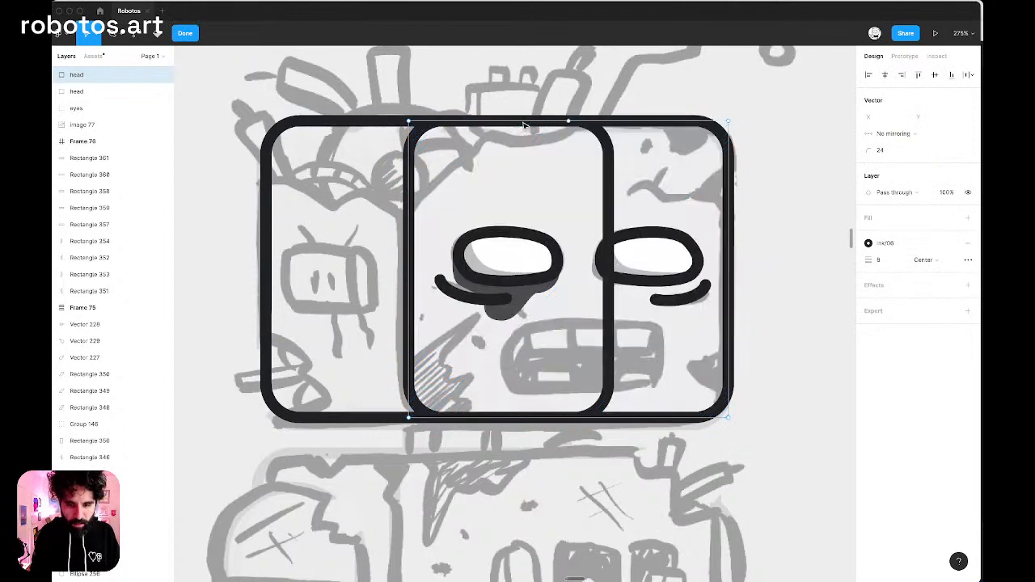
left_click(568, 122)
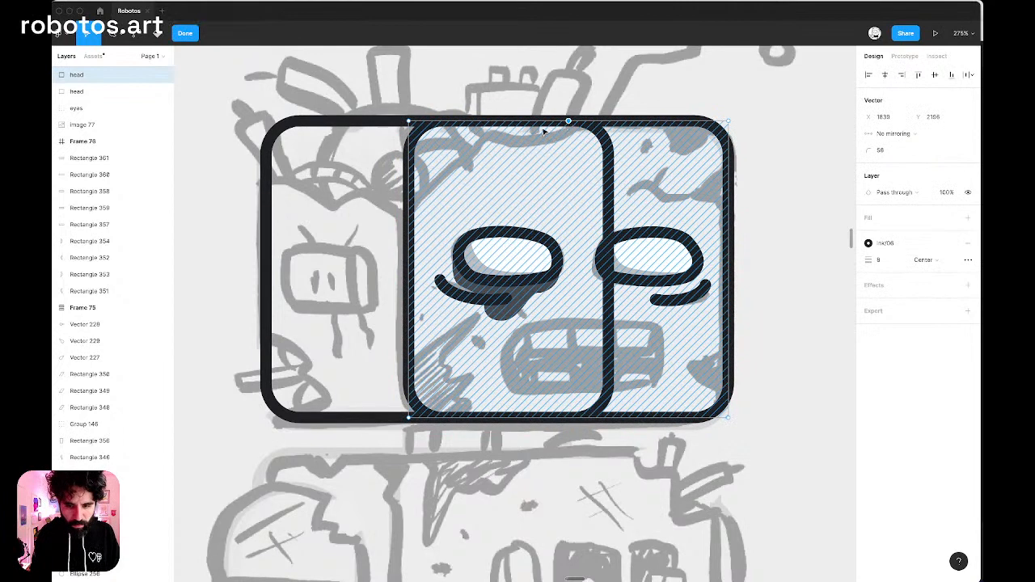
left_click(489, 123)
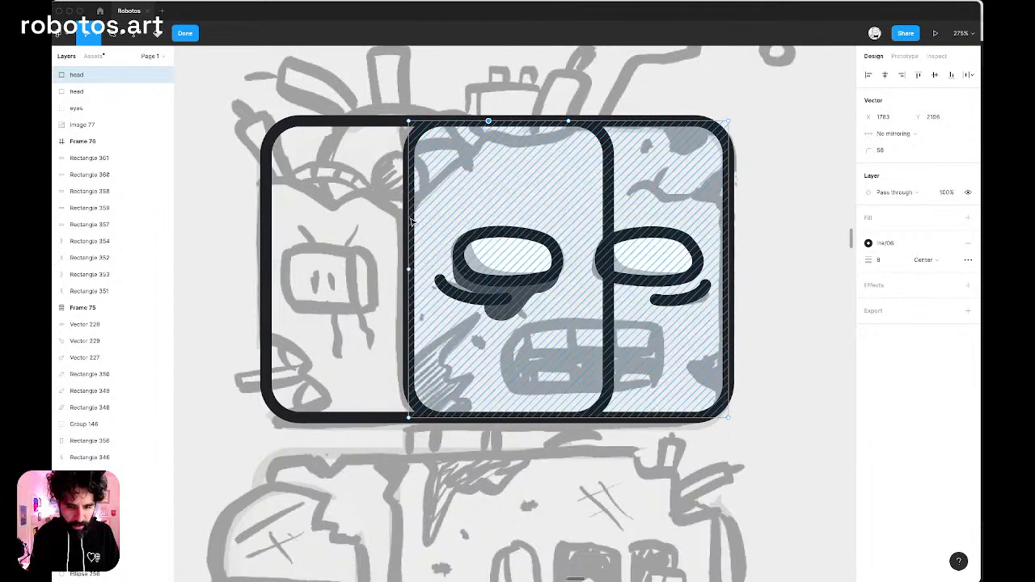
left_click(409, 267)
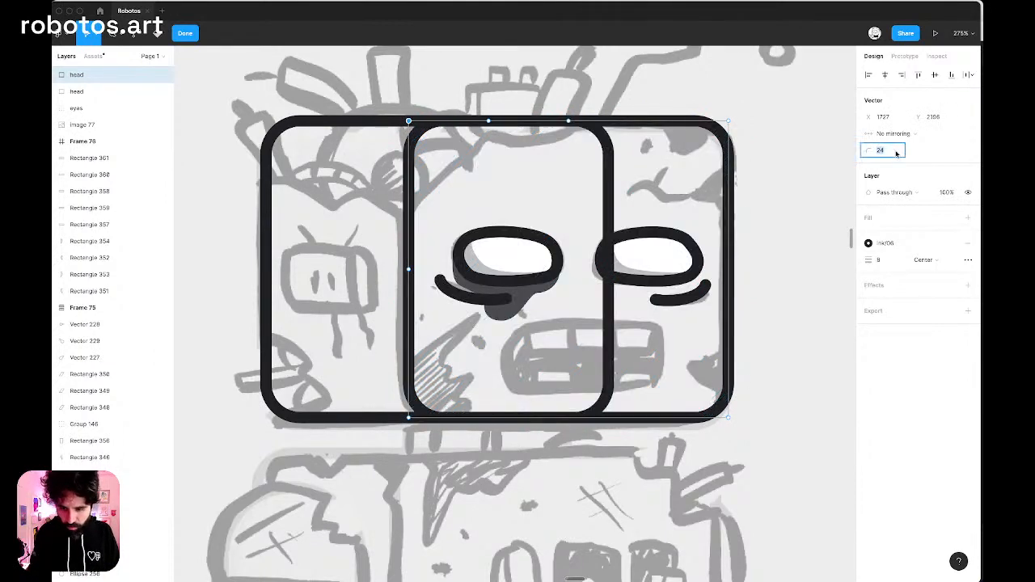
key("Return")
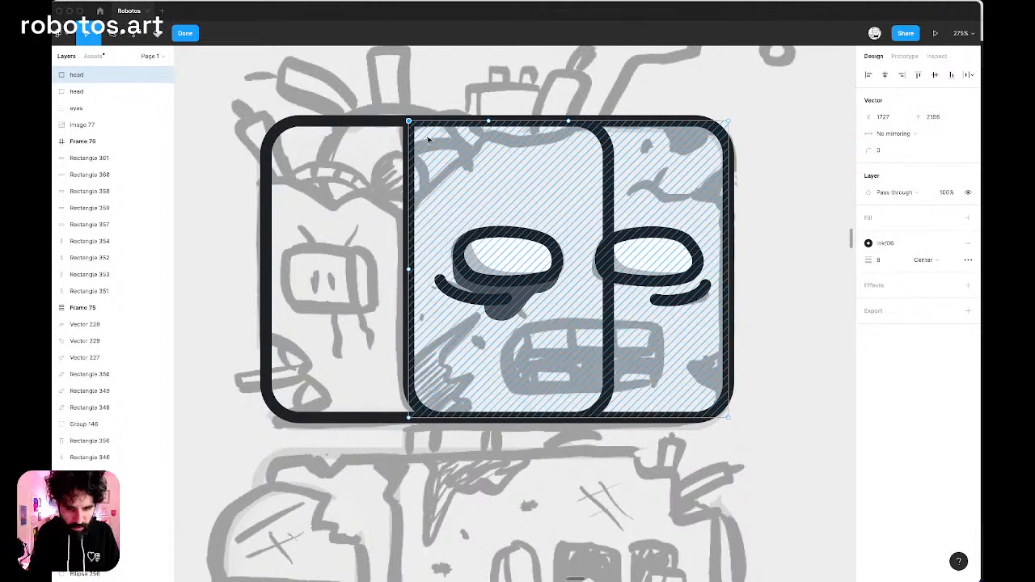
Pull the front head's top-left corner and left-edge points along the sketched broken edge, and give the broken corner's points a radius of 0.
left_click_drag(409, 123, 465, 161)
left_click_drag(410, 272, 633, 101)
left_click(890, 152)
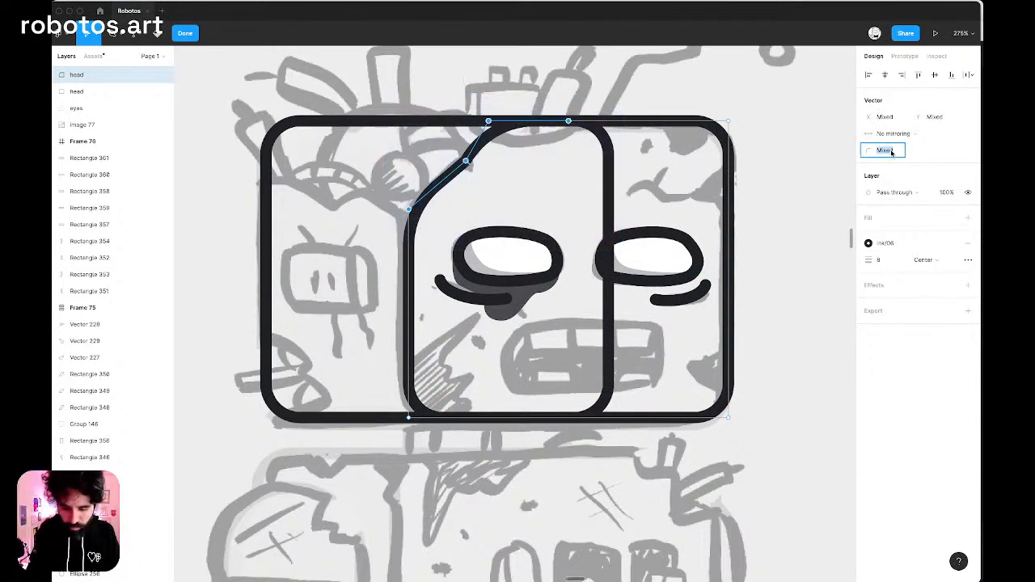
type("0")
key("Return")
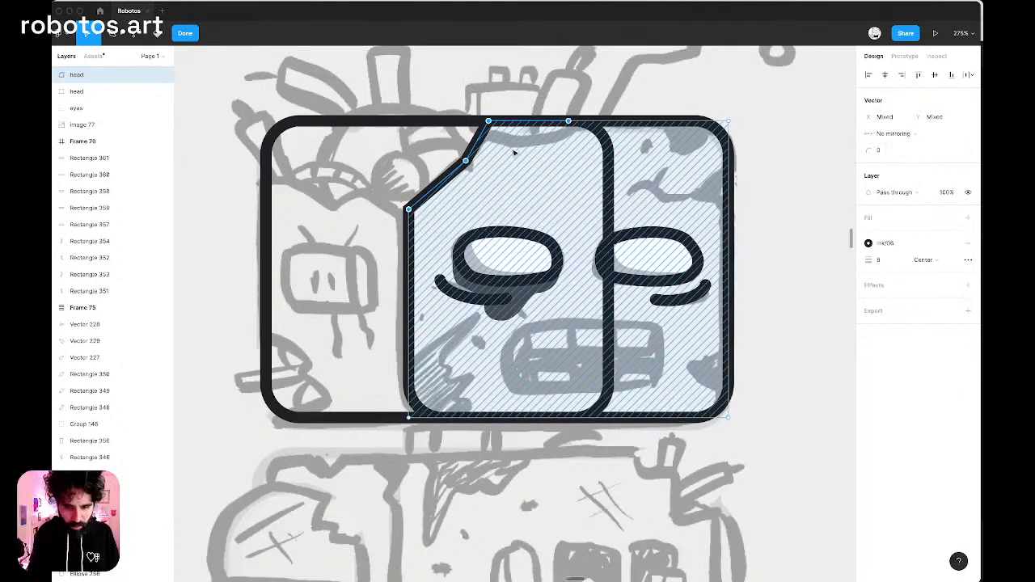
Shape the jagged notch in the front head's top edge to follow the sketch, setting its upper-left point's corner radius to 0.
left_click(490, 122)
mouse_move(490, 122)
left_mouse_down()
mouse_move(515, 142)
mouse_move(550, 134)
mouse_move(494, 136)
left_mouse_up()
left_click(501, 151)
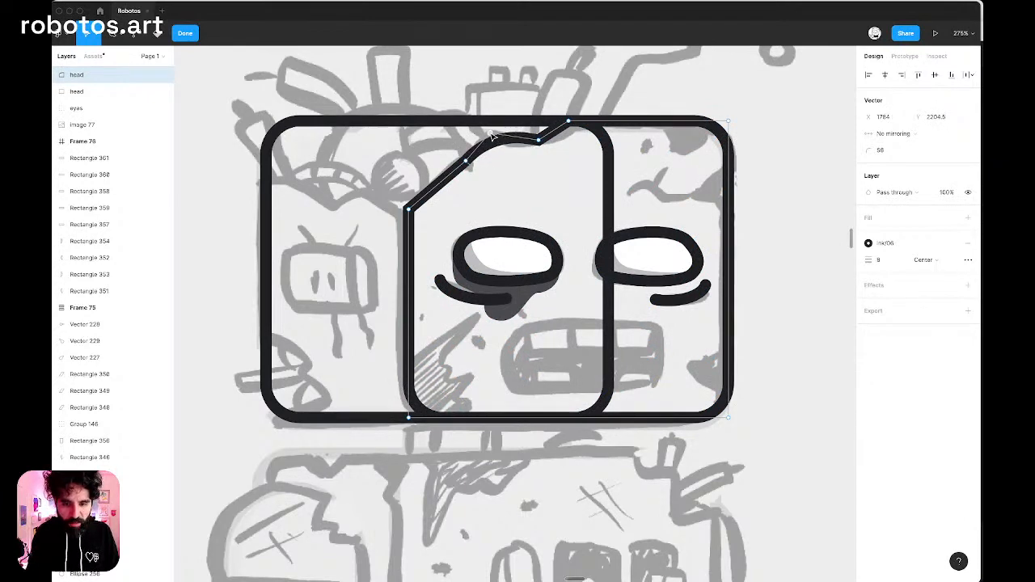
left_click(896, 154)
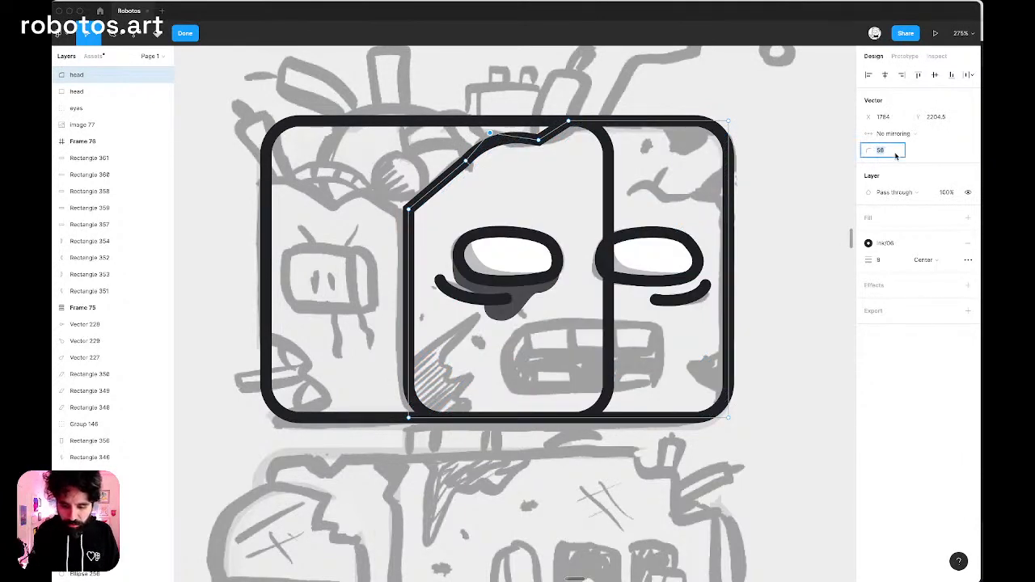
type("0")
key("Return")
mouse_move(582, 90)
left_mouse_down()
mouse_move(497, 168)
mouse_move(395, 229)
left_mouse_up()
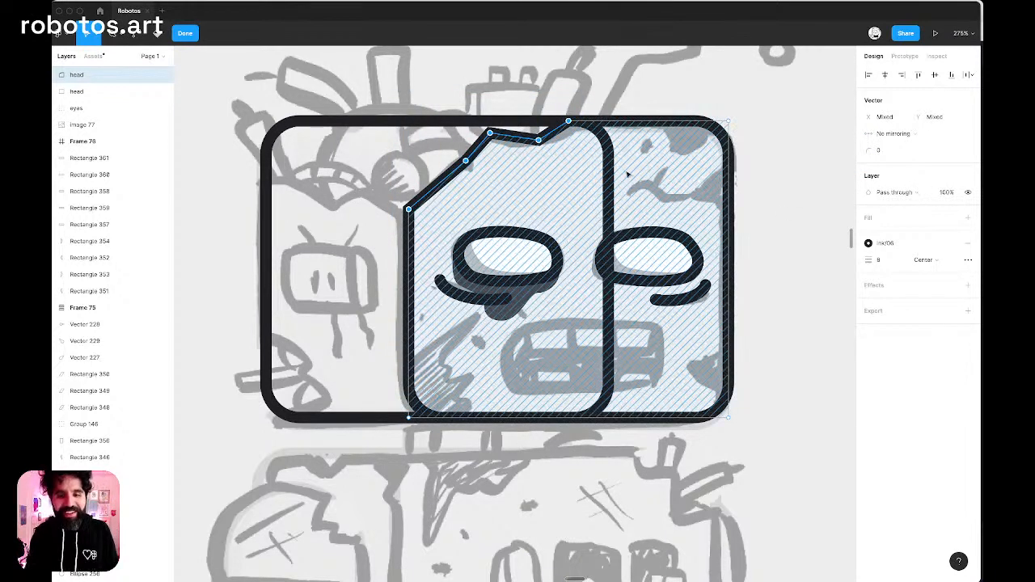
Shift the middle point of the broken edge slightly inward and raise its lowest point, finishing the front head outline edit.
left_click(467, 161)
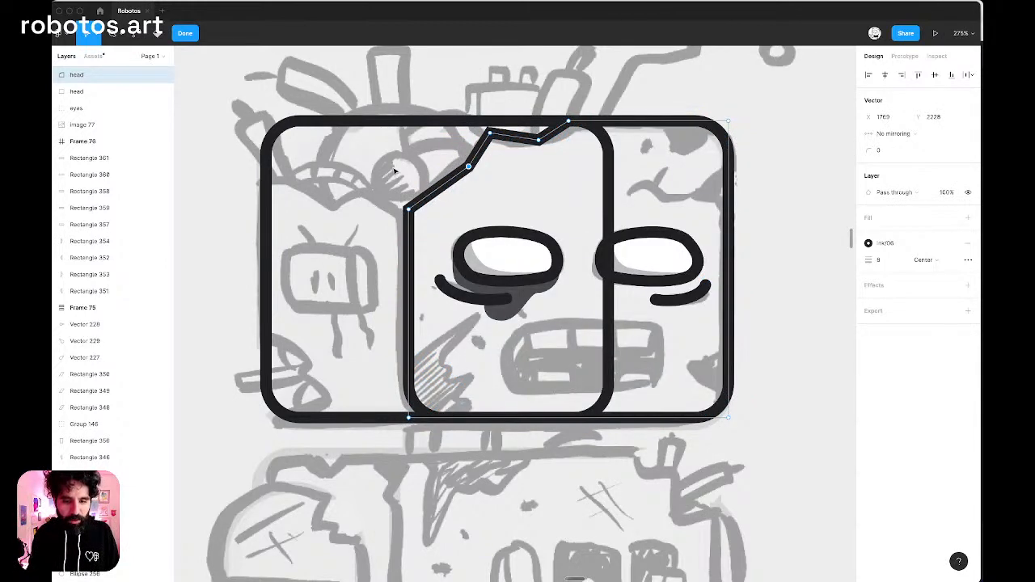
left_click(408, 208)
key("Up")
key("Up")
key("Up")
key("Up")
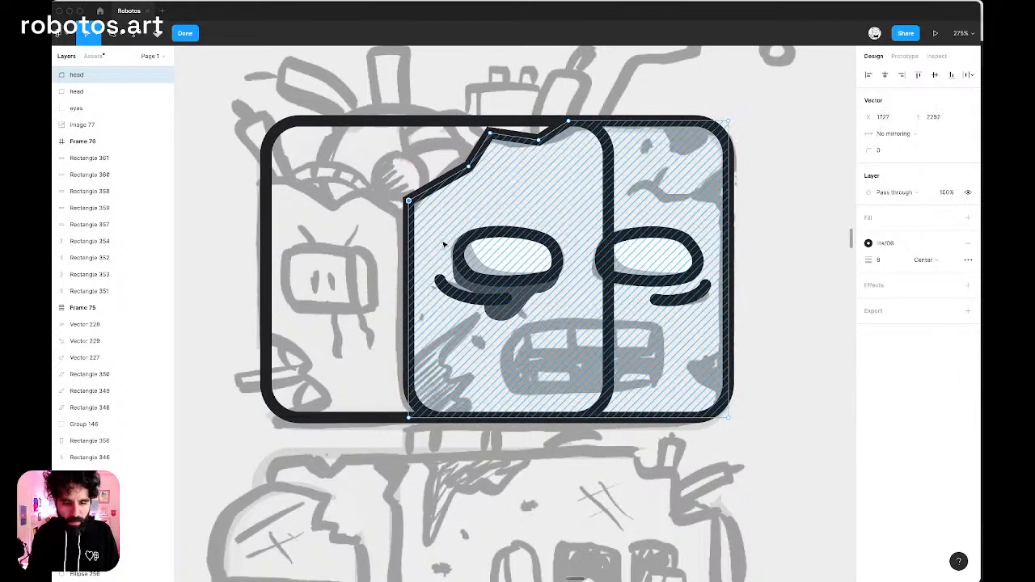
left_click(531, 159)
key("Escape")
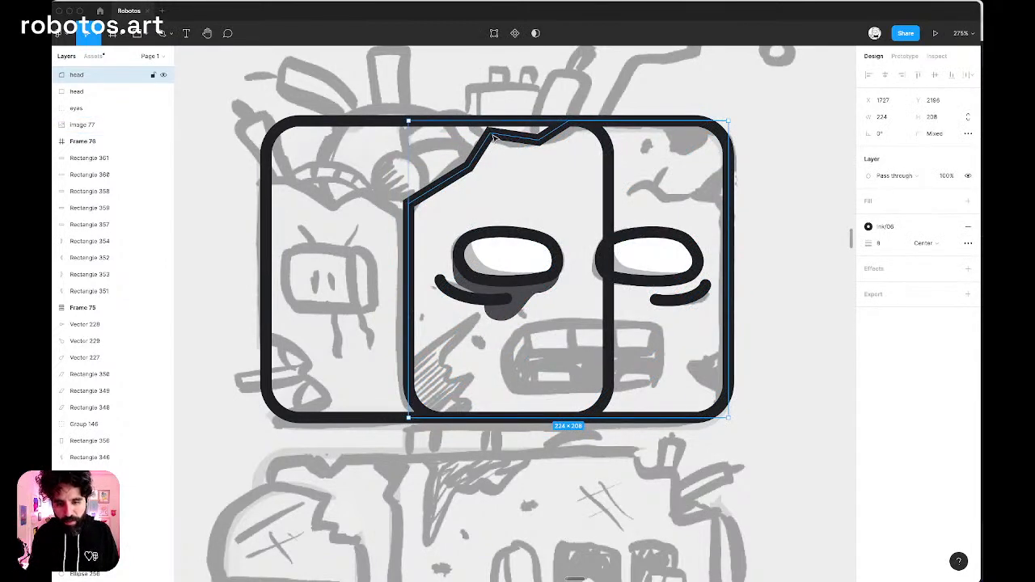
Reopen the front head outline and fine-tune the points of the top-edge notch.
double_click(494, 137)
left_click(491, 133)
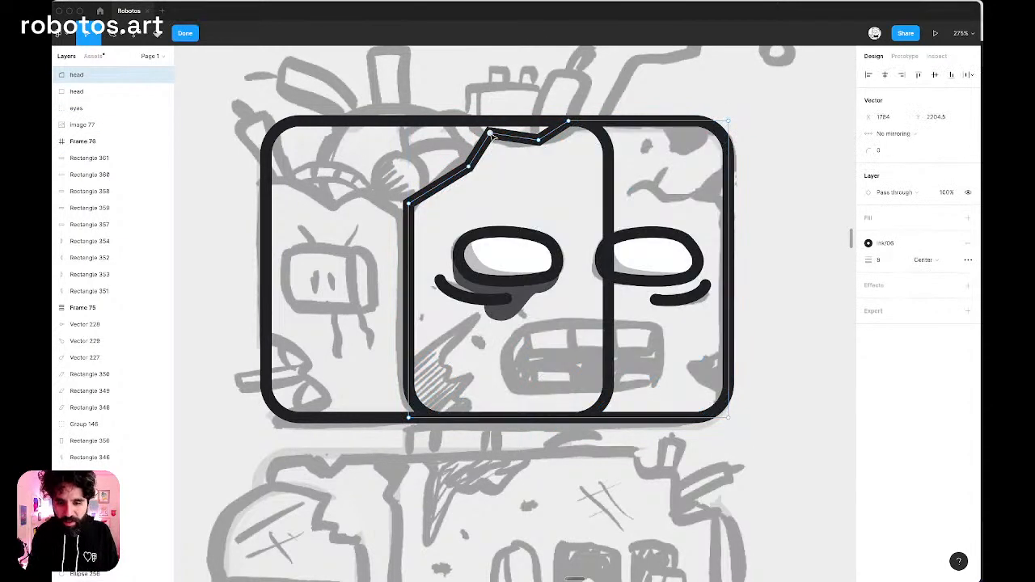
left_click_drag(491, 134, 542, 147)
left_click(490, 140)
key("Escape")
key("Escape")
scroll(405, 172, "left", 3)
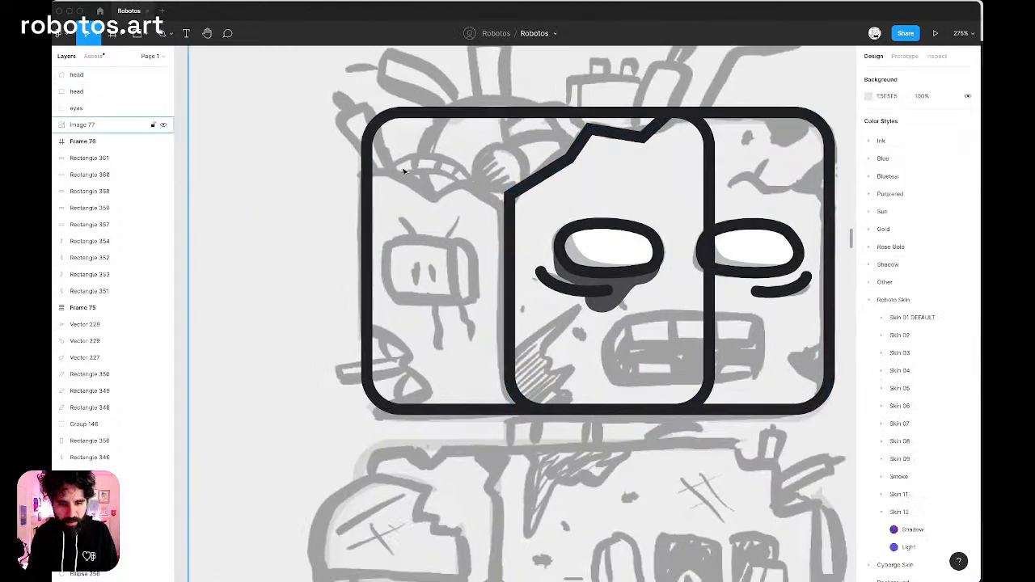
key("super+Tab")
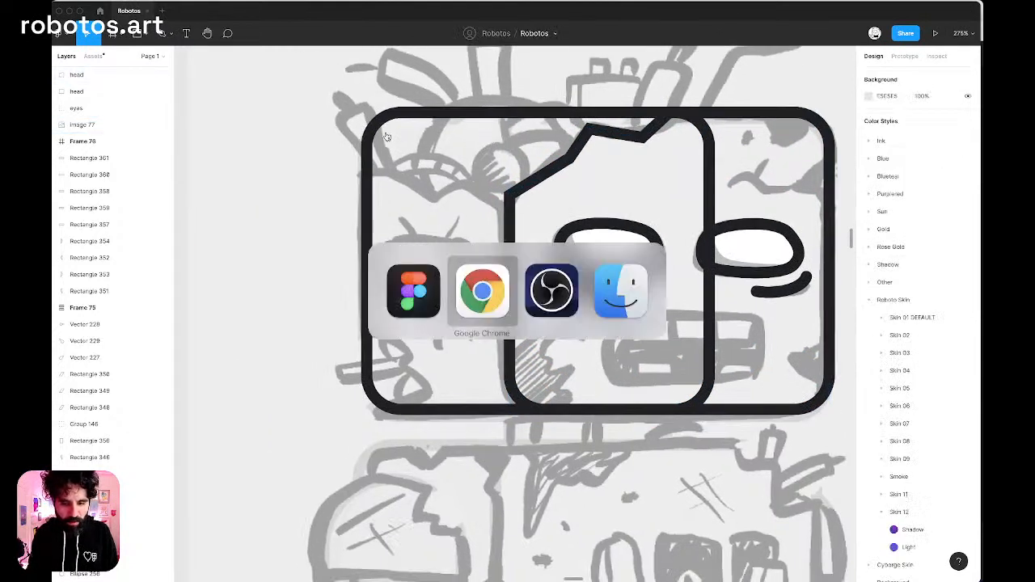
key("Escape")
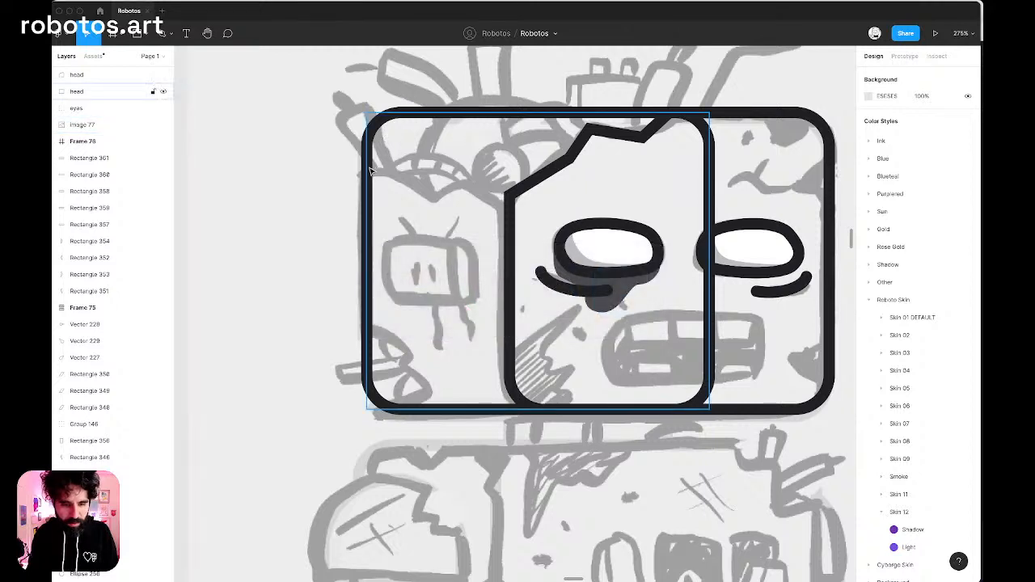
Narrow the back head rectangle to 100 wide so its right edge meets the front face's left edge.
left_click(368, 165)
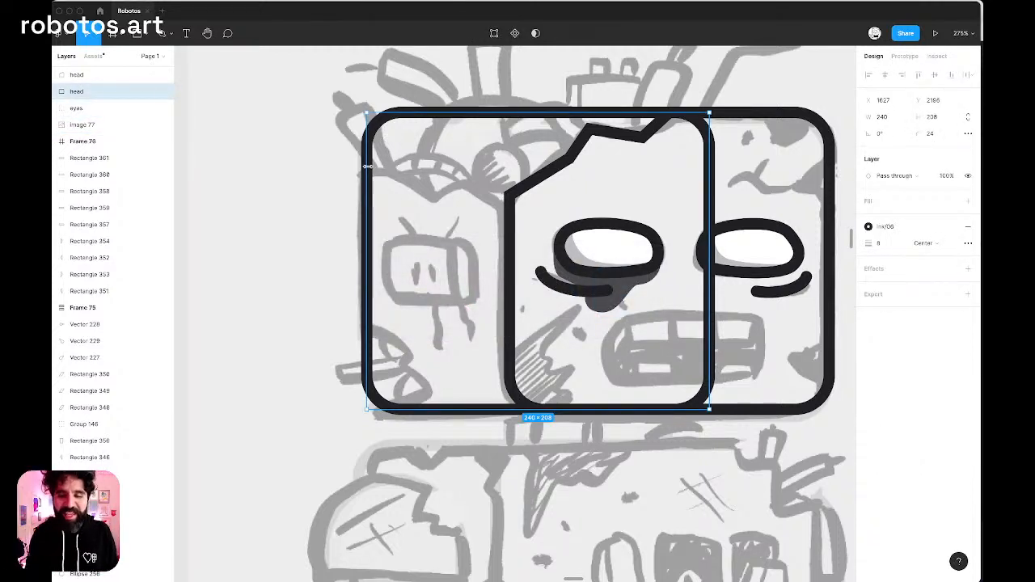
key("super+d")
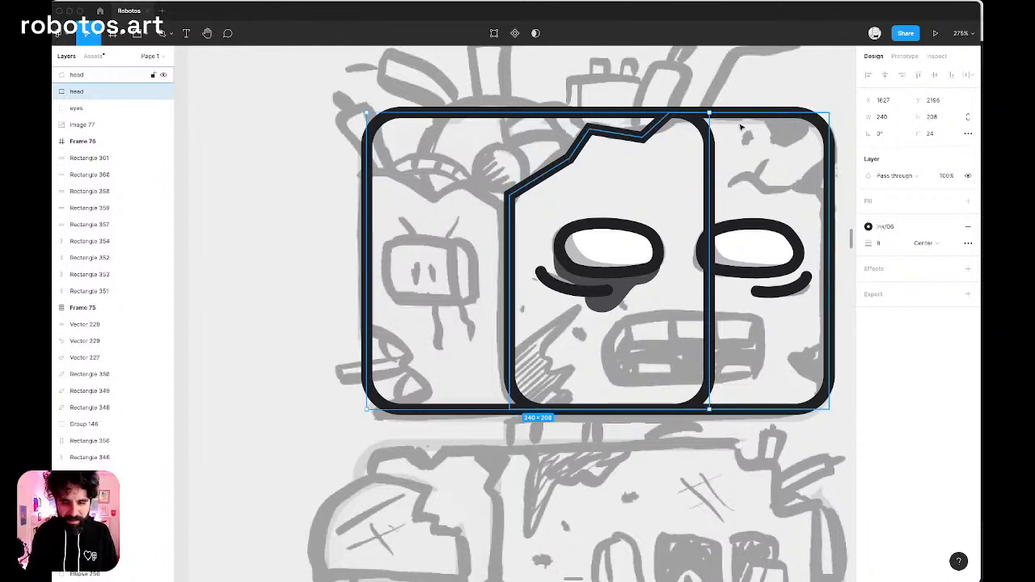
left_click_drag(710, 224, 508, 225)
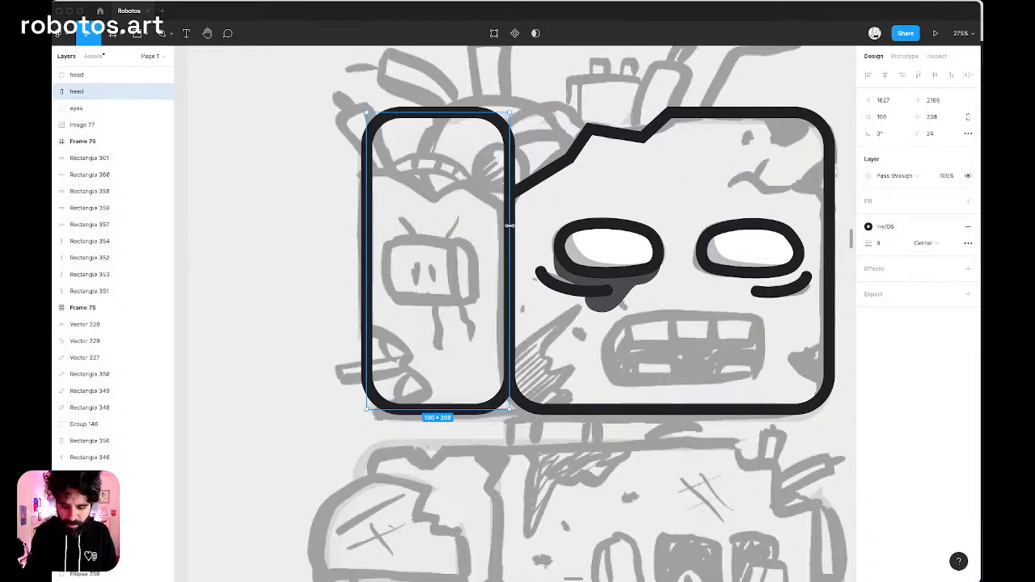
Square off the back head rectangle's top-right and bottom-right corners with a corner radius of 0.
key("Return")
left_click(509, 409)
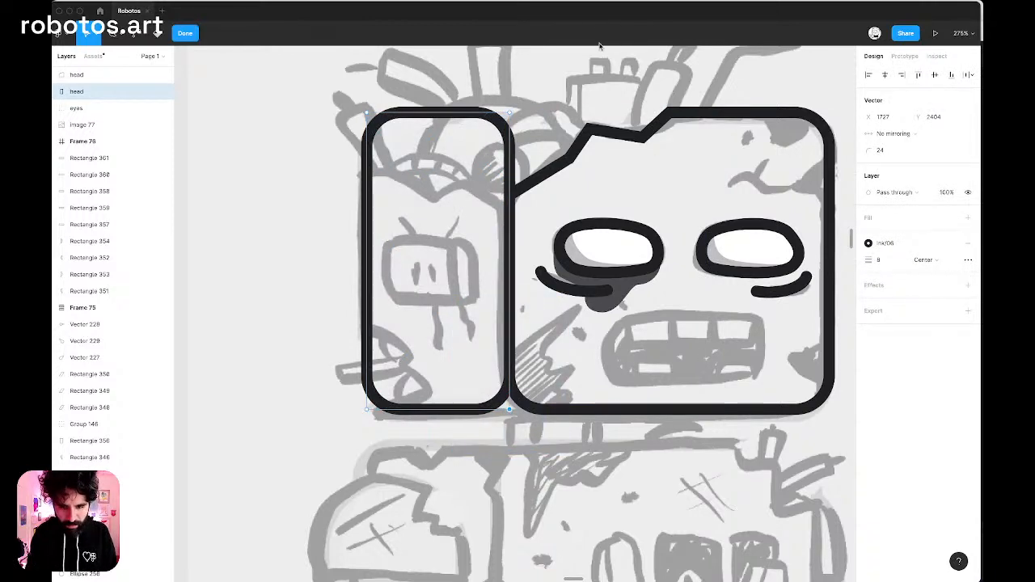
left_click_drag(600, 47, 542, 3)
left_click_drag(538, 81, 439, 169)
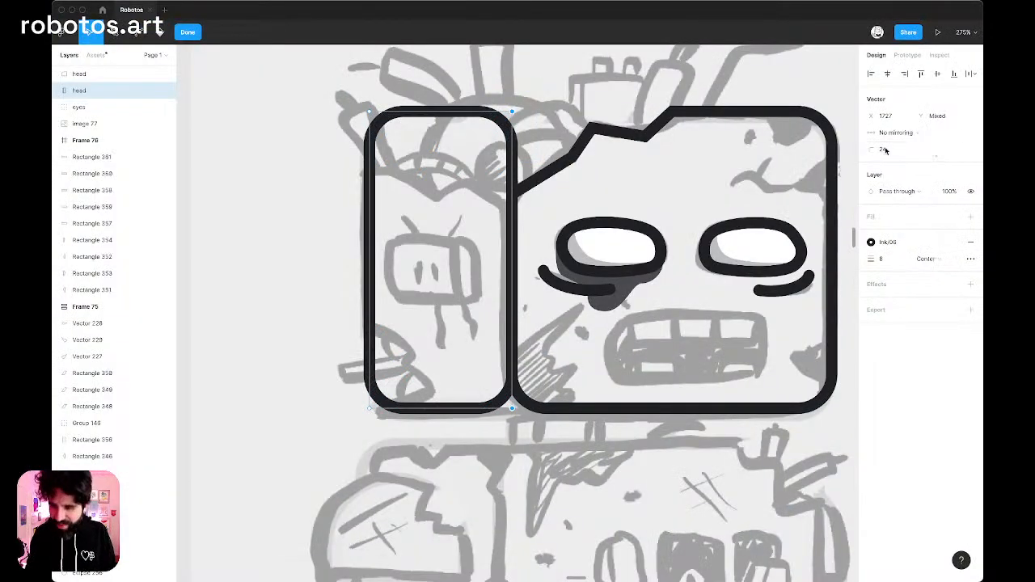
type("0")
key("Return")
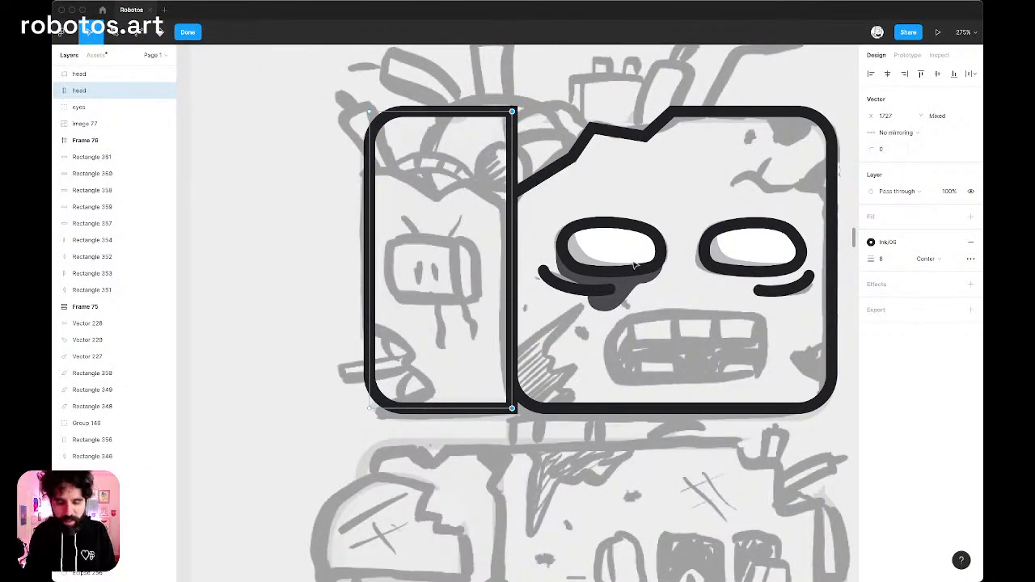
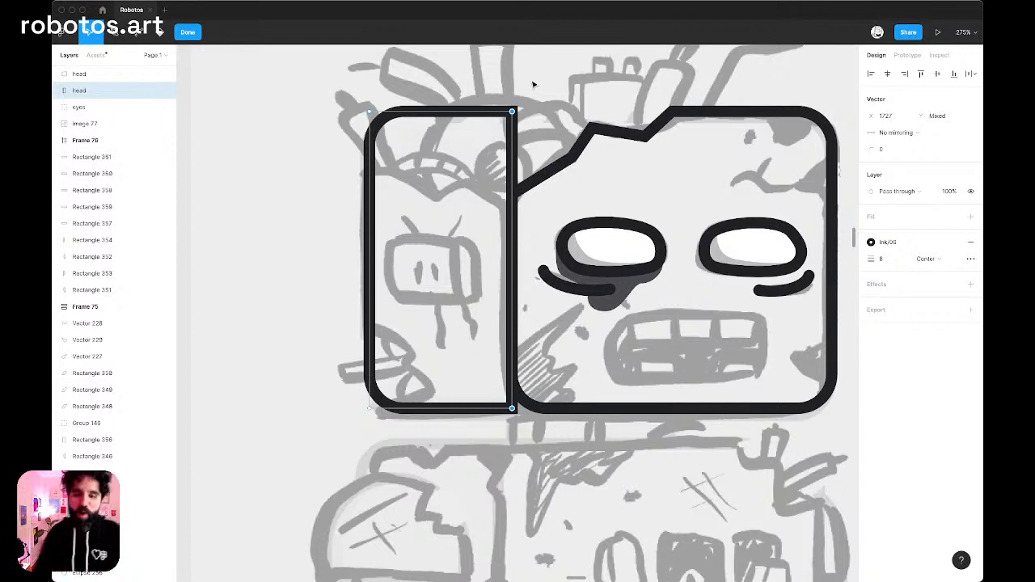
Lower the side panel's top-right point to the front face's broken edge, square its top-left corner with radius 0, and lower that corner.
left_click(512, 110)
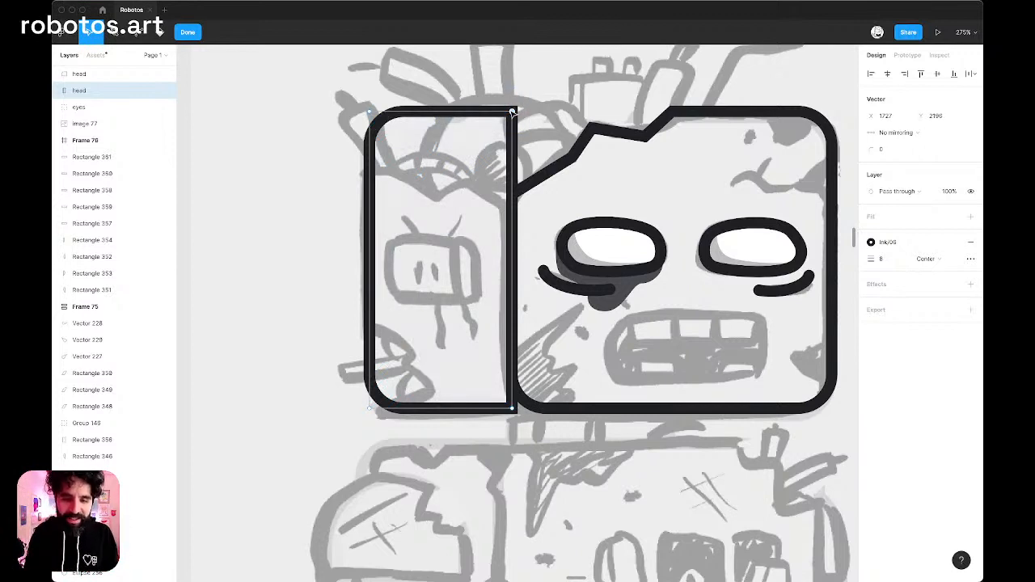
left_click_drag(512, 110, 511, 195)
left_click_drag(281, 64, 418, 194)
left_click(895, 152)
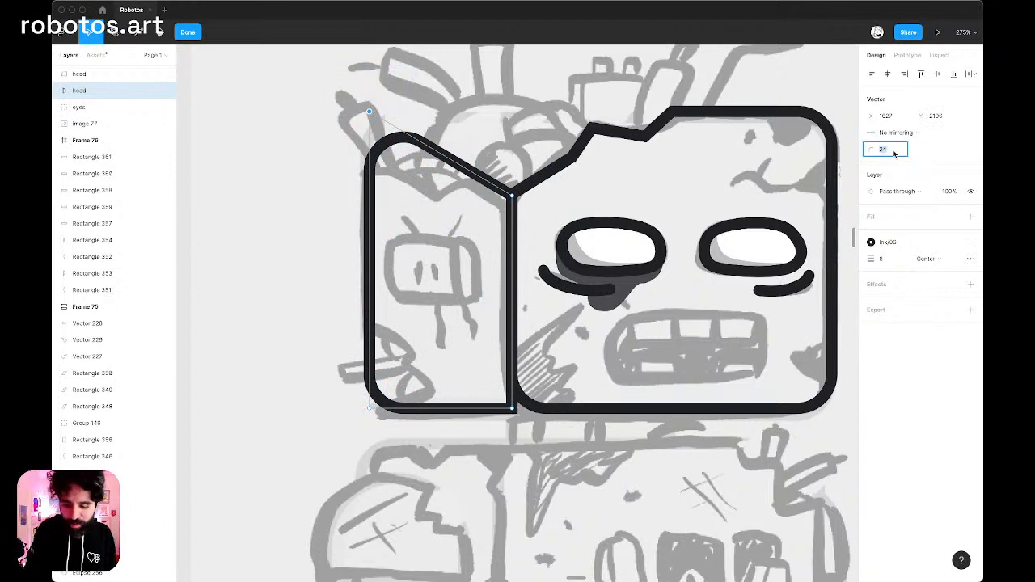
type("0")
key("Return")
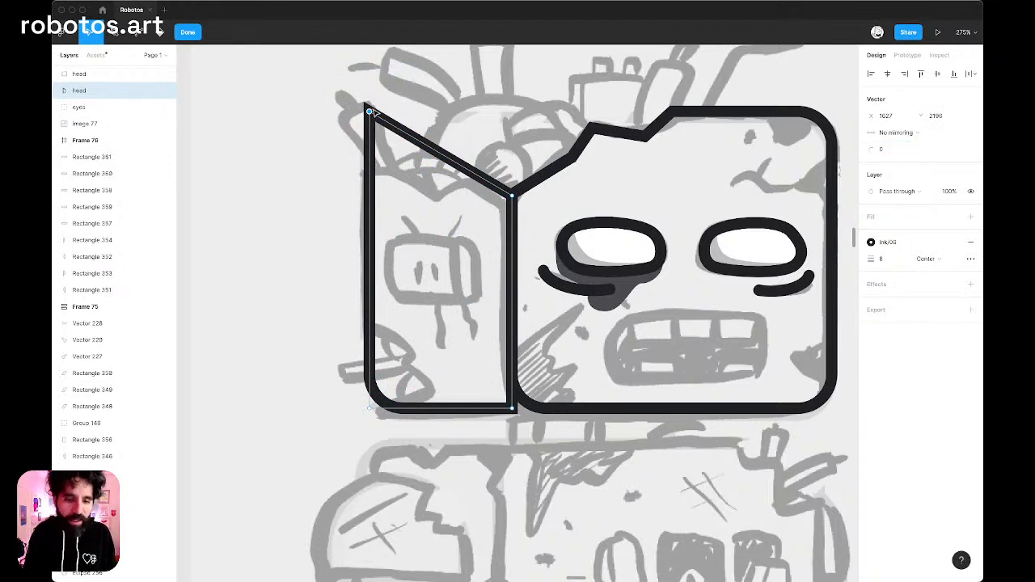
left_click_drag(368, 112, 369, 170)
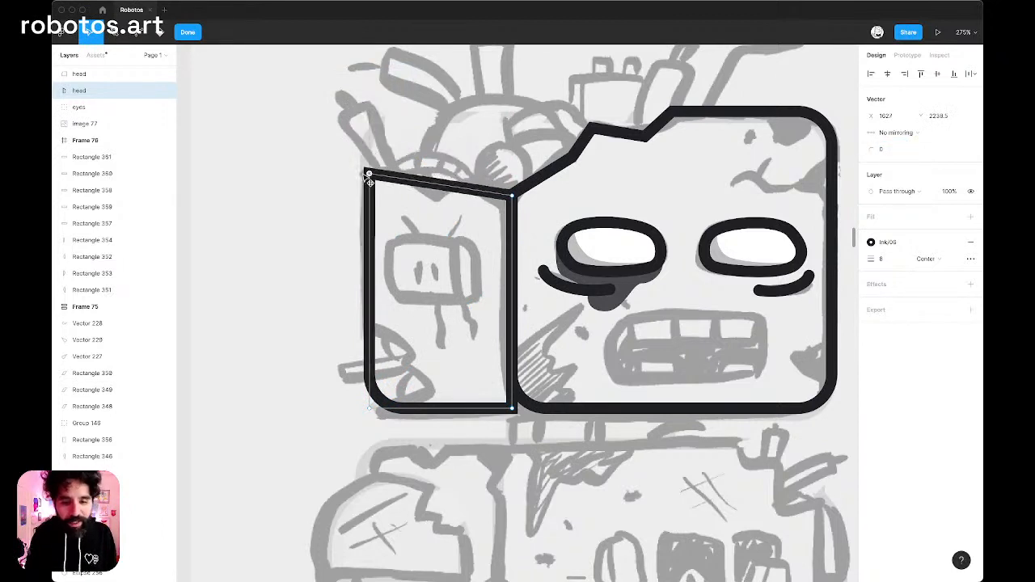
Add two points along the side panel's top edge and position them as a notch and peak following the sketch.
left_click(442, 184)
mouse_move(440, 183)
left_mouse_down()
mouse_move(429, 203)
mouse_move(474, 201)
mouse_move(466, 184)
left_mouse_up()
left_click(472, 199)
key("ctrl+z")
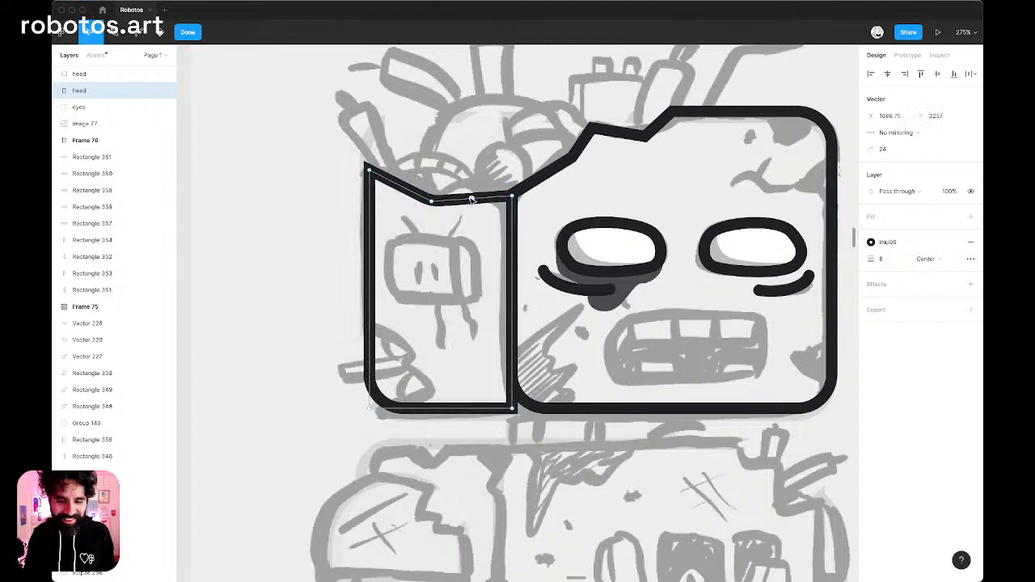
left_click_drag(476, 202, 459, 175)
key("ctrl+z")
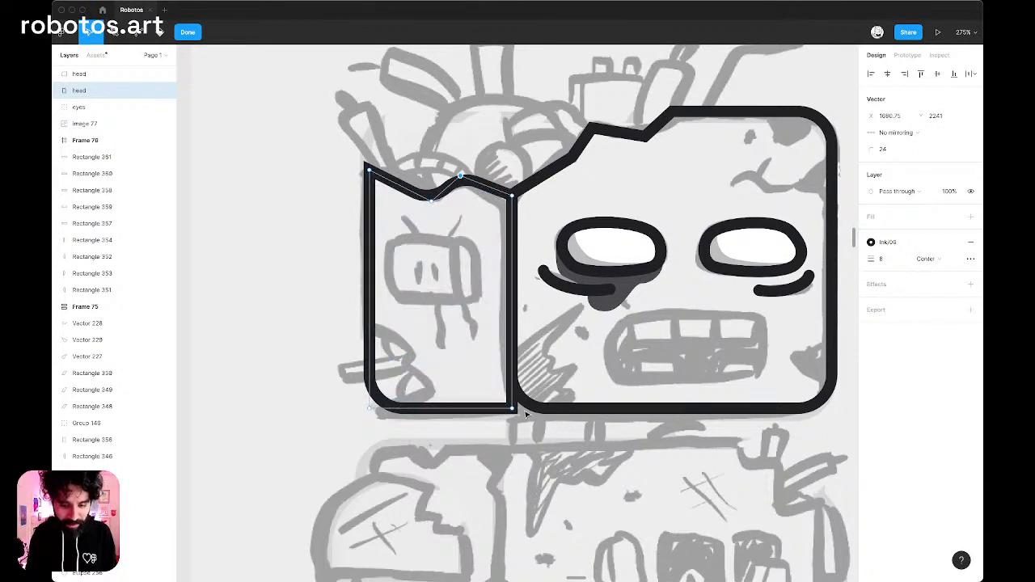
Move the side panel's bottom-right point about 40 units right along the base and align its top-right point with the front face's corner.
left_click_drag(521, 409, 586, 517)
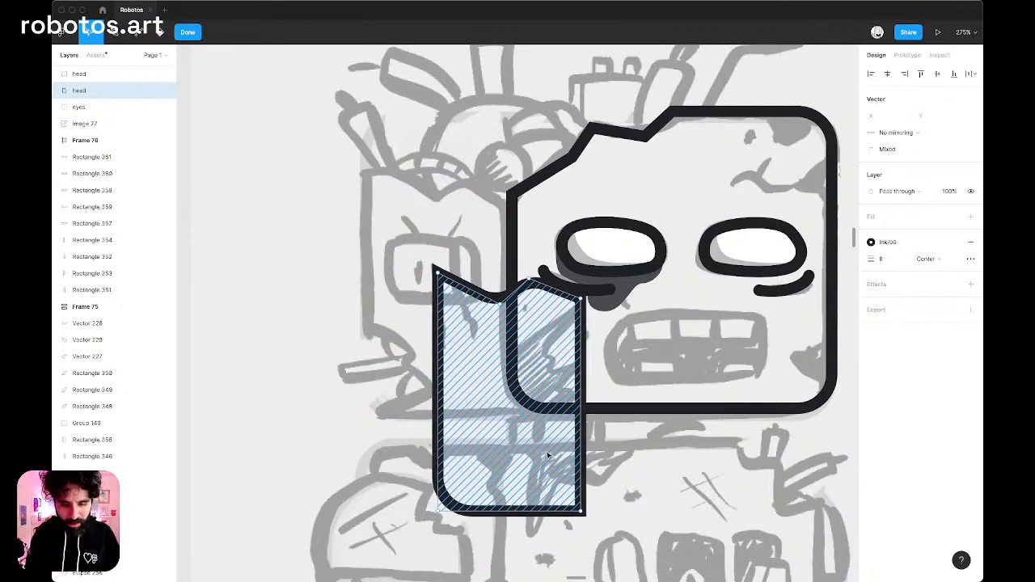
key("ctrl+z")
left_click_drag(585, 443, 482, 382)
key("shift+Right")
key("shift+Right")
key("shift+Right")
key("shift+Right")
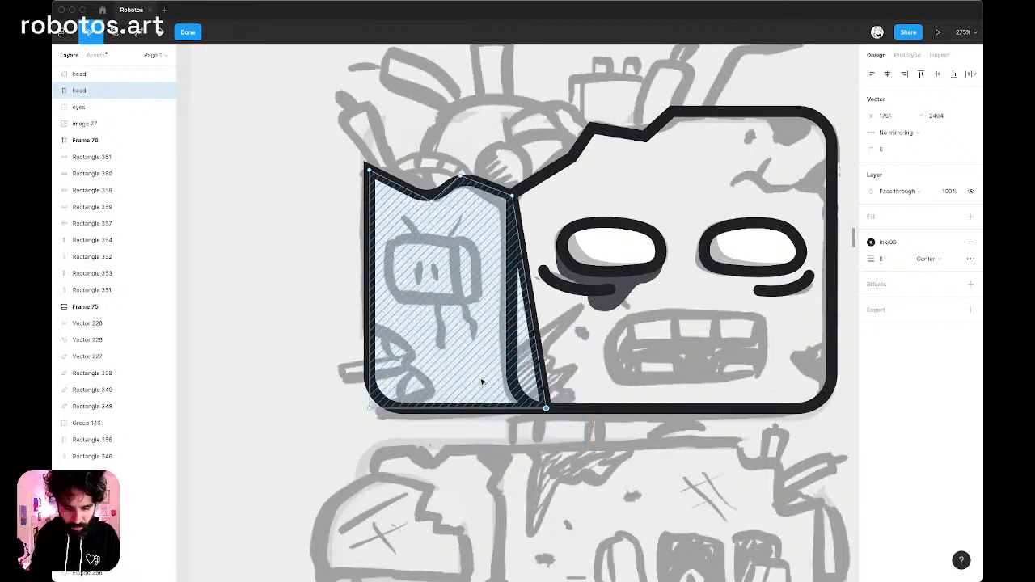
scroll(398, 158, "up", 3)
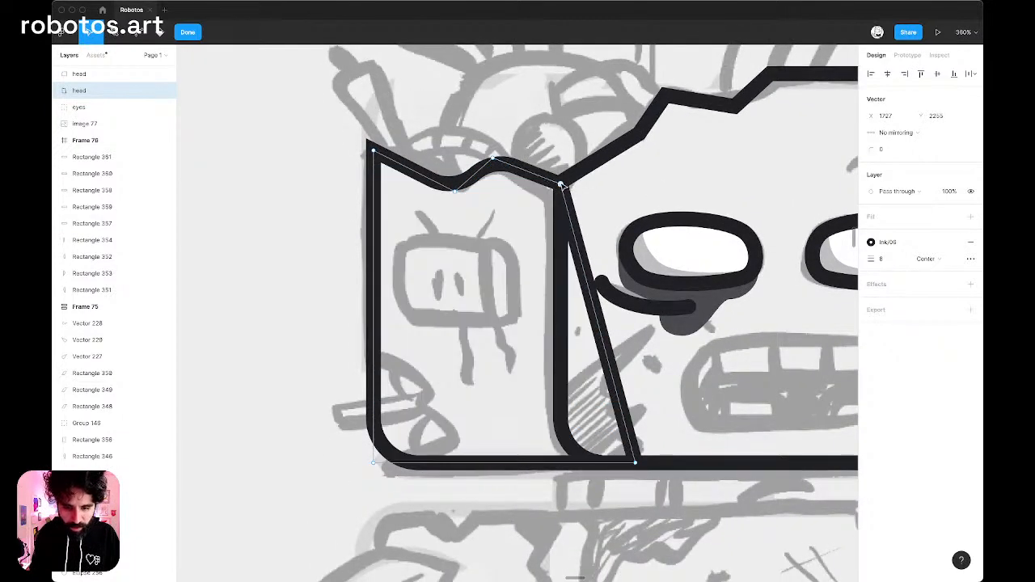
left_click(561, 187)
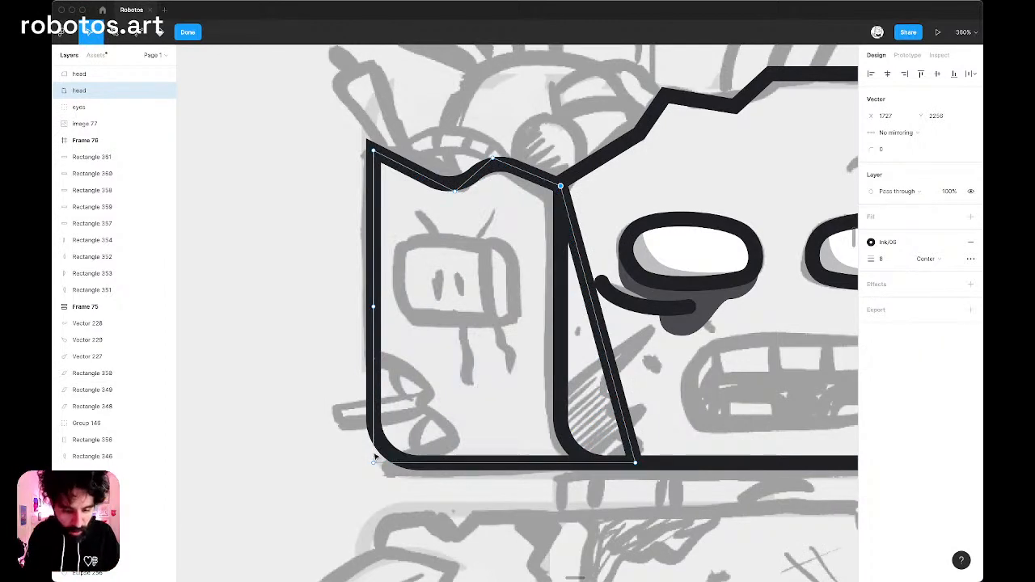
Add a midpoint to the side panel's bottom edge and square its bottom-left corner with a radius of 0.
left_click(503, 464)
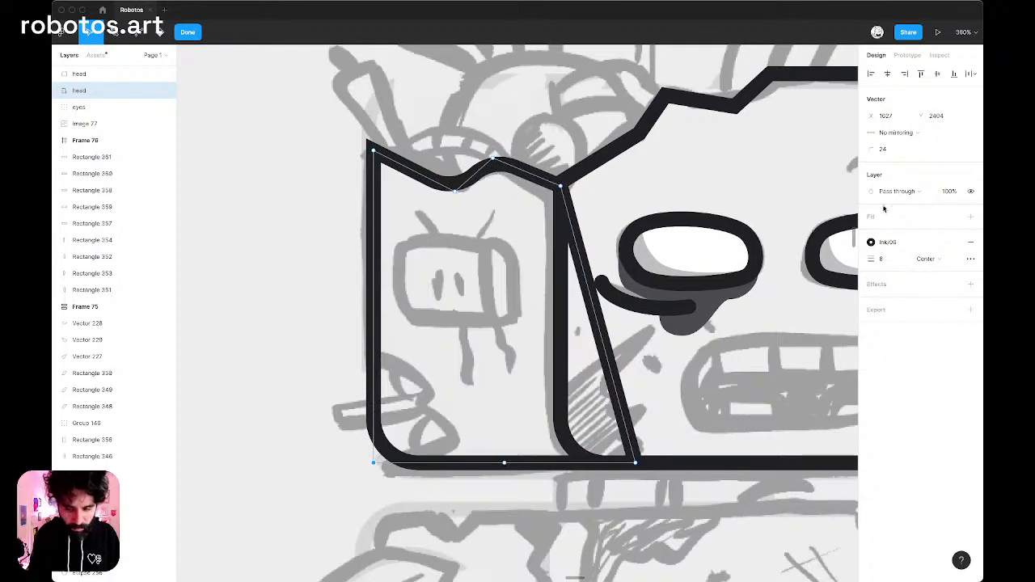
left_click(889, 149)
key("Return")
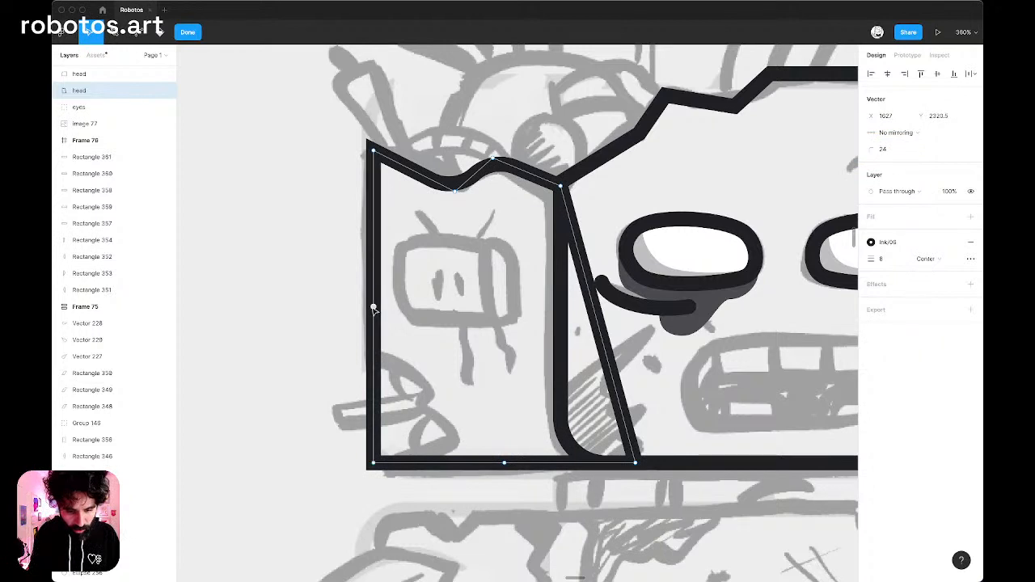
Add a point low on the side panel's left edge, pull the bottom-left corner inward, and move the bottom midpoint out to the left end.
key("Escape")
double_click(372, 351)
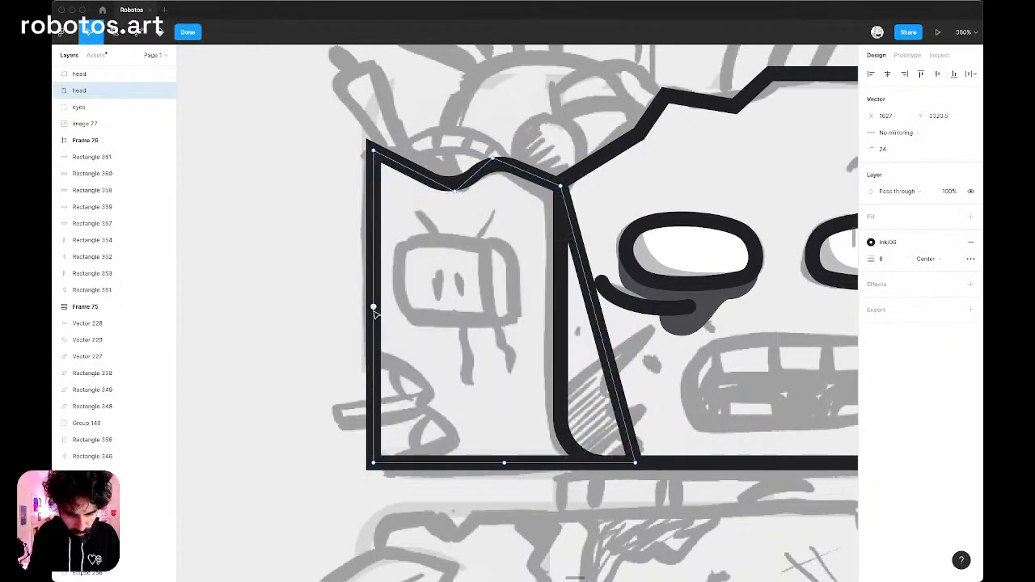
left_click_drag(374, 308, 373, 352)
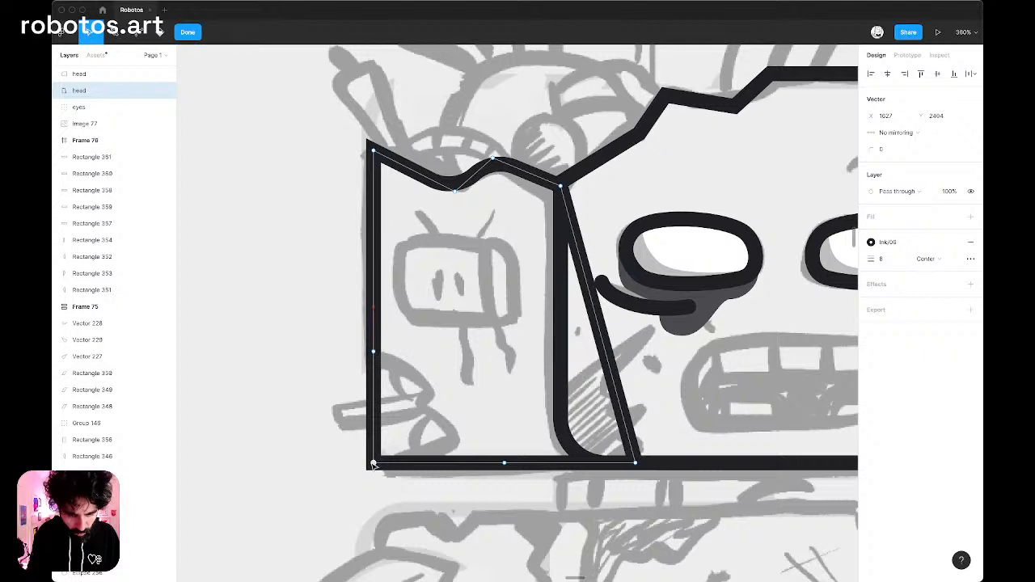
left_click_drag(373, 464, 424, 386)
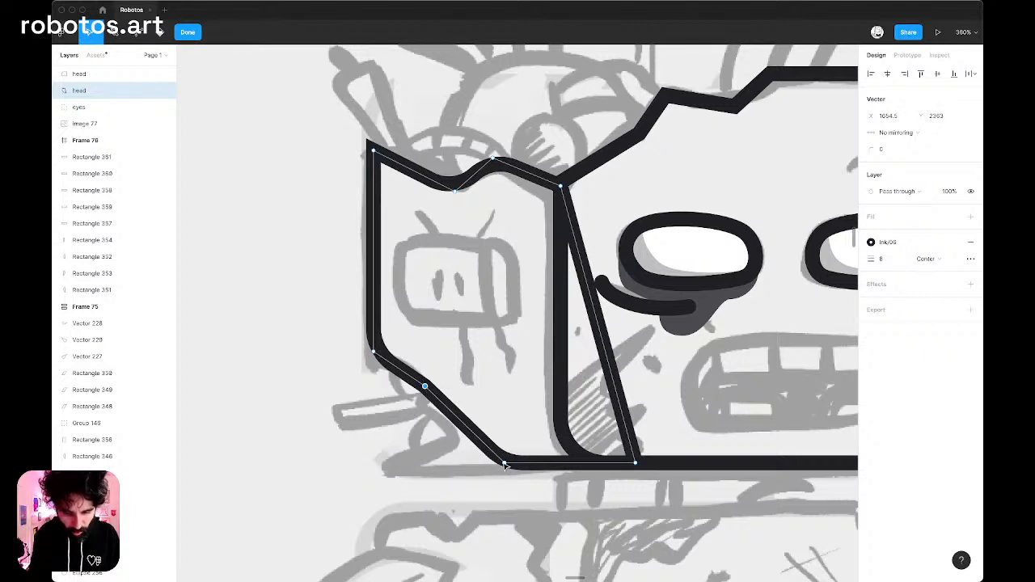
left_click_drag(504, 466, 380, 463)
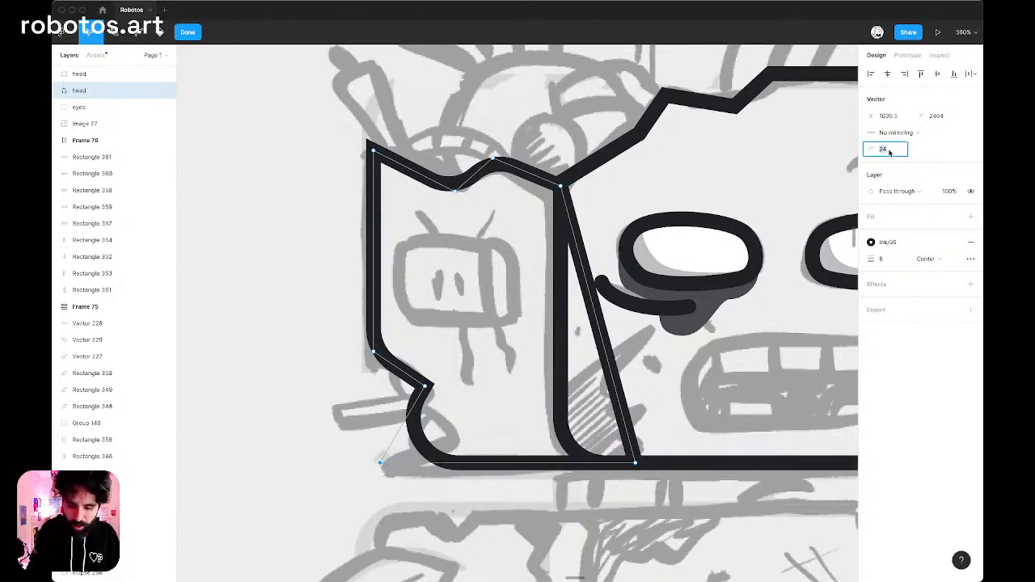
Set the corner radius to 0 on the side panel's bottom-left point and on the whole outline.
type("0")
key("Return")
key("Escape")
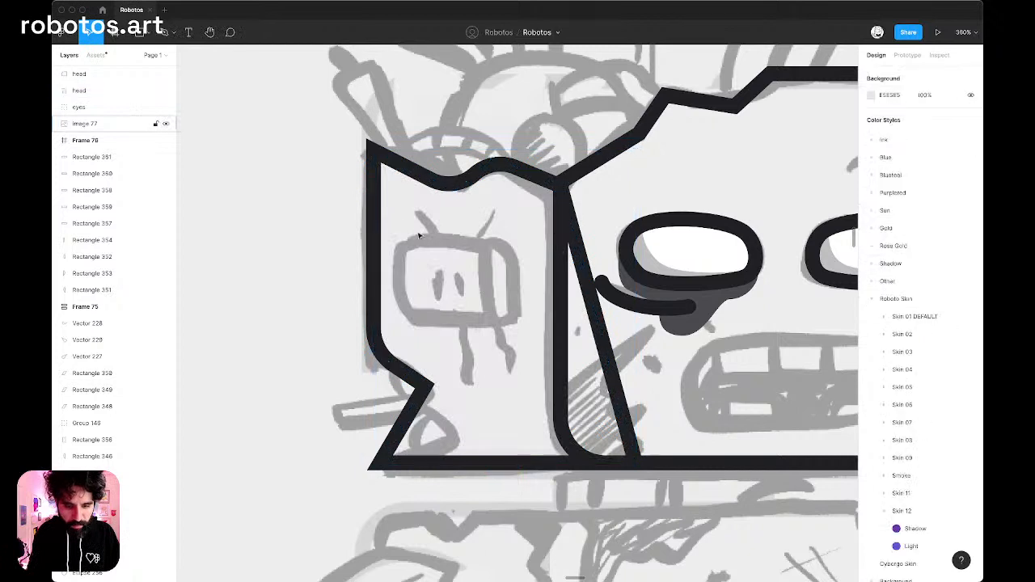
left_click(378, 222)
left_click(943, 133)
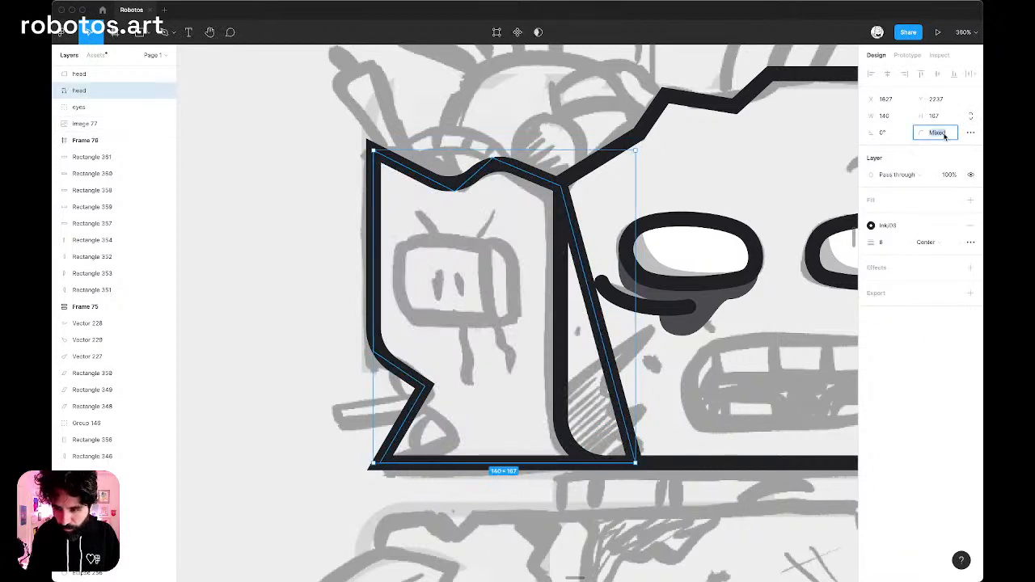
type("0")
key("Return")
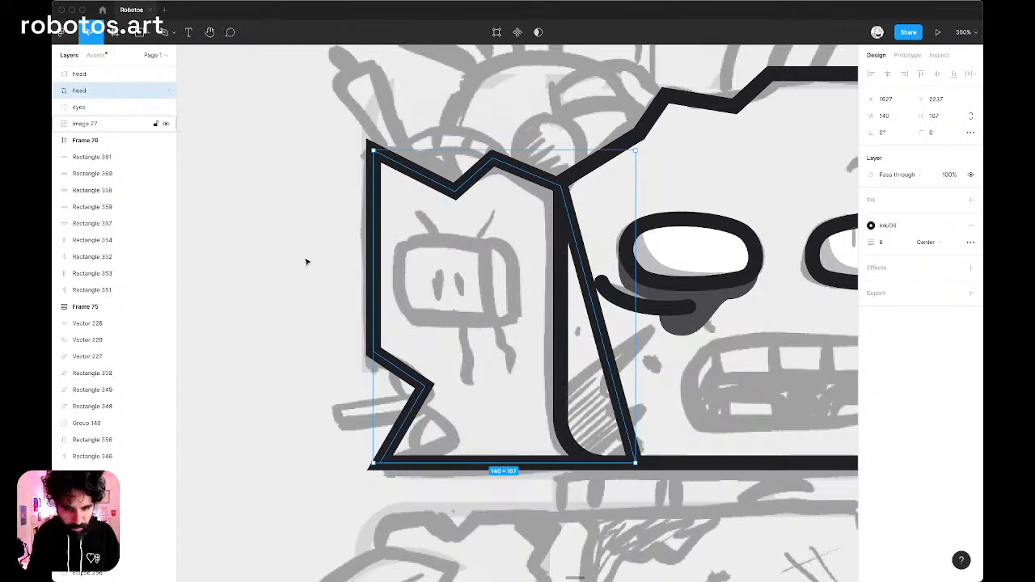
Reopen the side panel outline and add points along its lower-left break to form a jagged edge, finishing the vector edit.
left_click(306, 261)
double_click(411, 381)
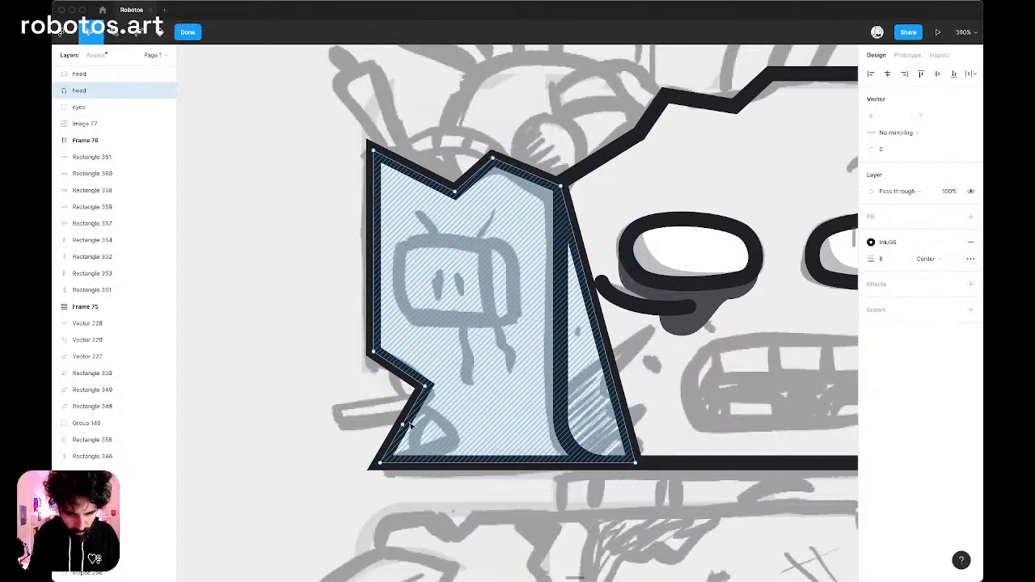
left_click_drag(404, 425, 452, 445)
left_click(424, 387)
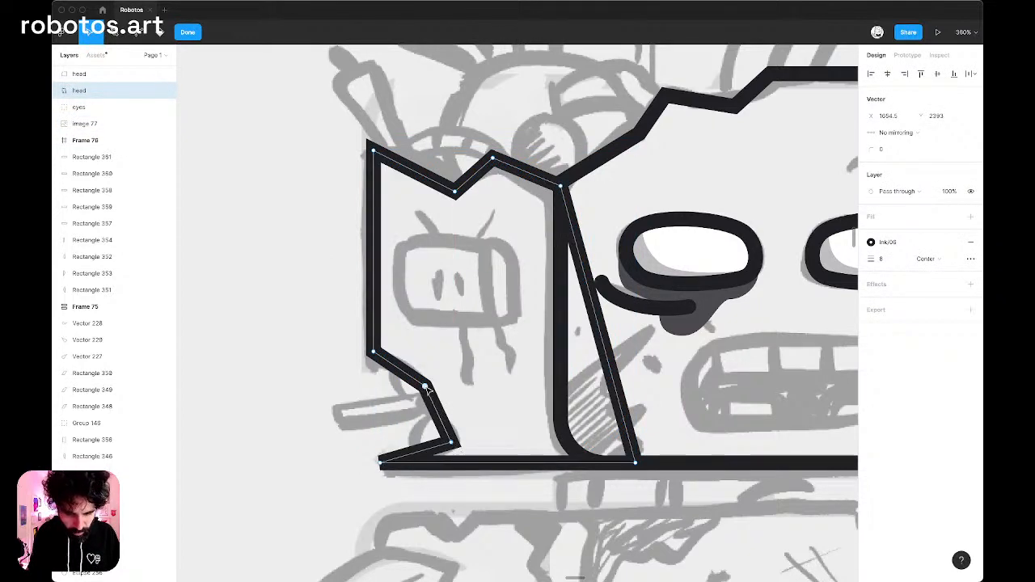
mouse_move(428, 388)
left_mouse_down()
mouse_move(396, 383)
mouse_move(444, 396)
mouse_move(421, 386)
mouse_move(427, 394)
left_mouse_up()
left_click(503, 463)
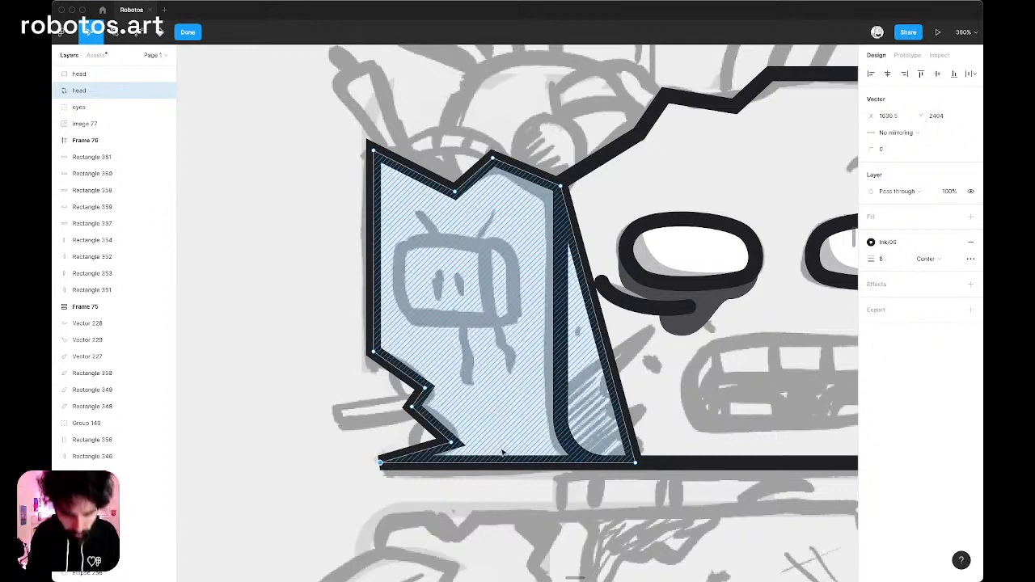
scroll(501, 457, "down", 5)
key("Escape")
Examine both head outlines against the sketch, from the side panel's break to the front face's right edge.
scroll(596, 354, "down", 5)
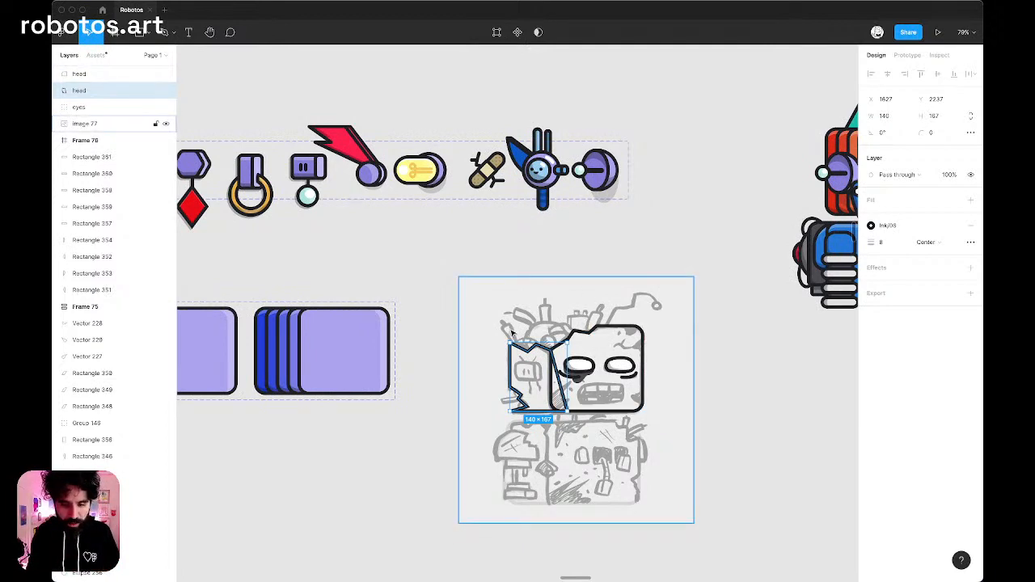
scroll(511, 332, "up", 10)
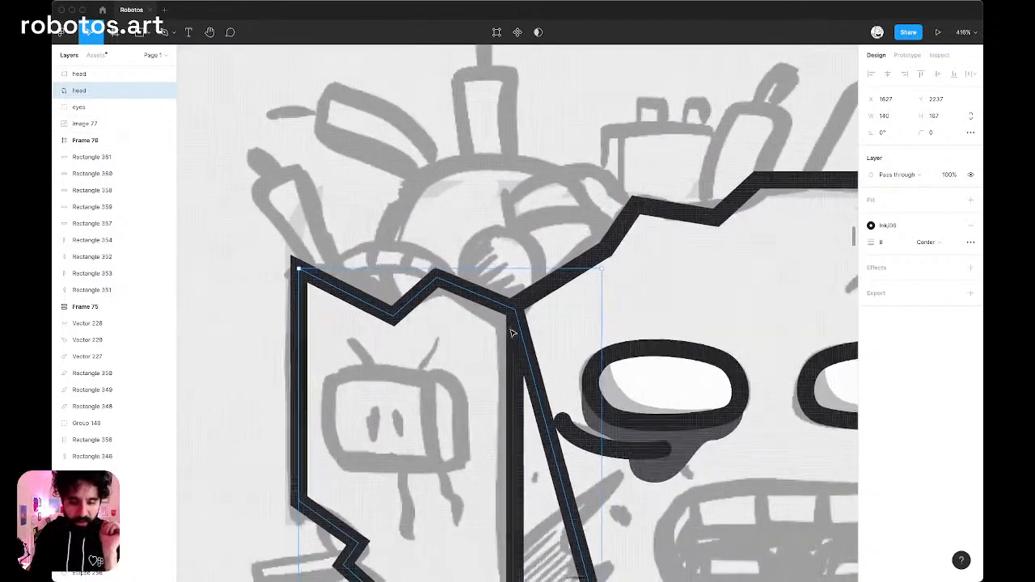
scroll(511, 333, "down", 10)
scroll(511, 332, "left", 3)
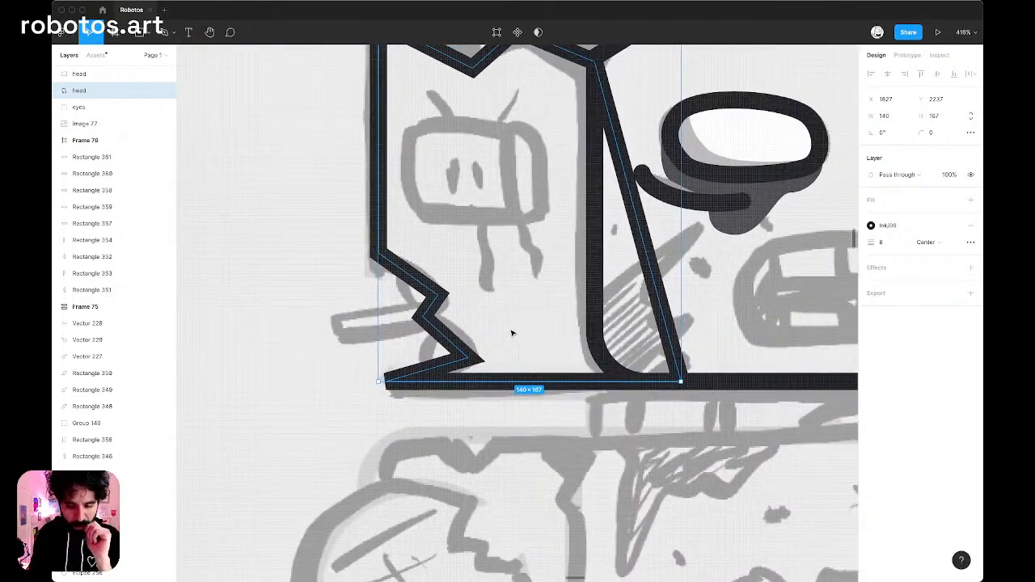
scroll(512, 332, "right", 5)
scroll(511, 332, "up", 1)
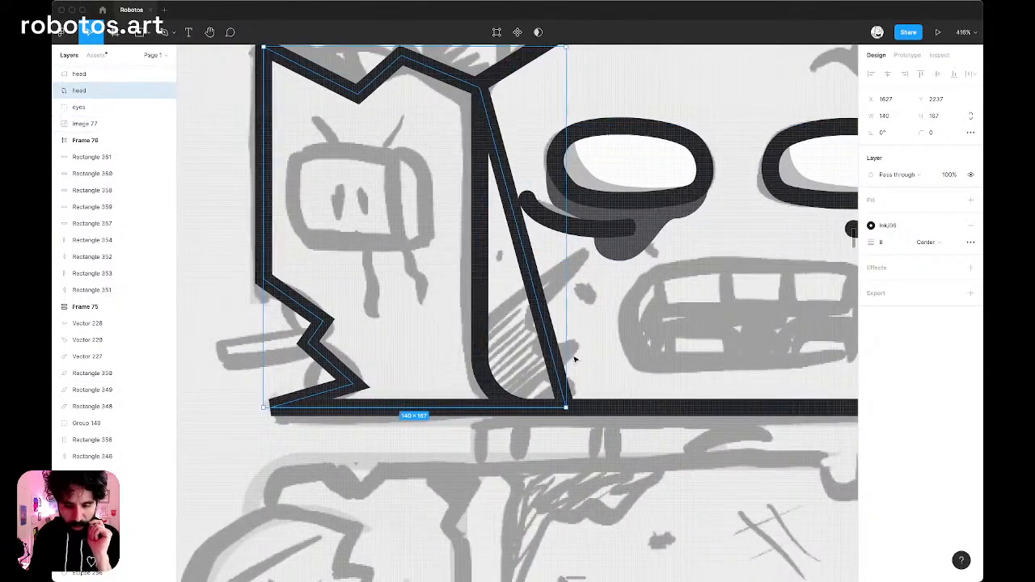
scroll(575, 359, "right", 5)
scroll(575, 360, "up", 1)
scroll(689, 170, "up", 2)
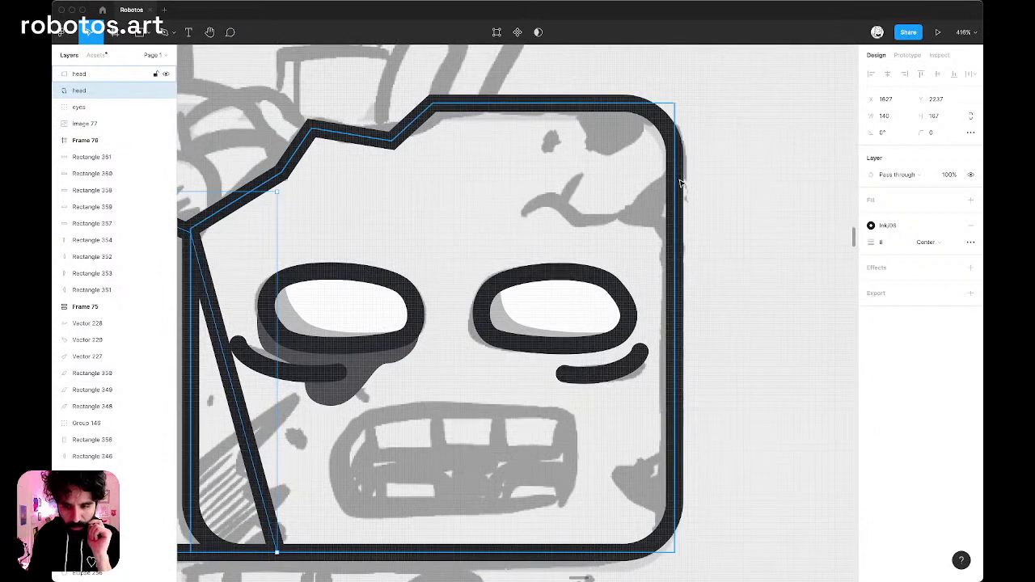
left_click(678, 184)
double_click(678, 185)
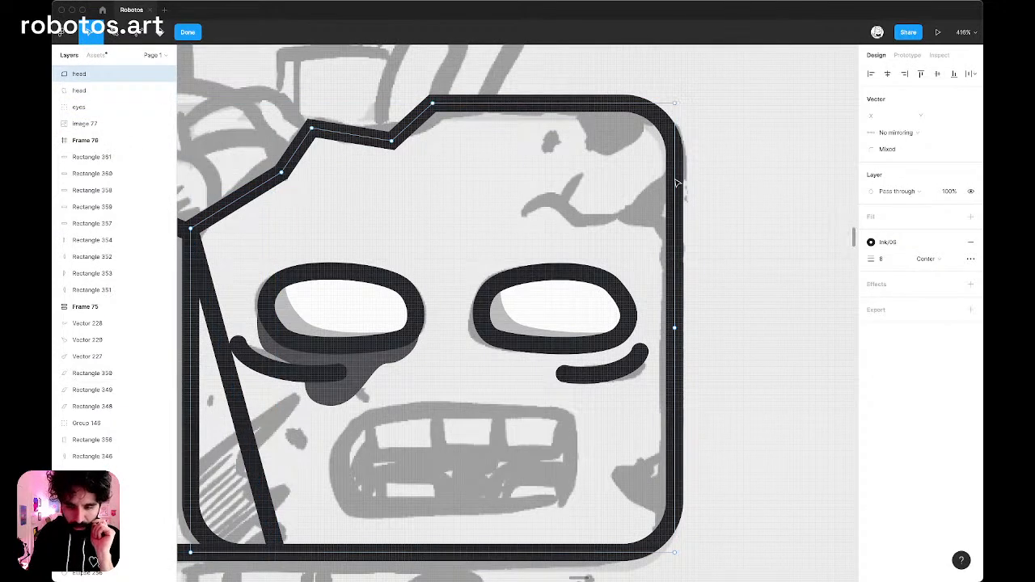
key("Escape")
key("minus")
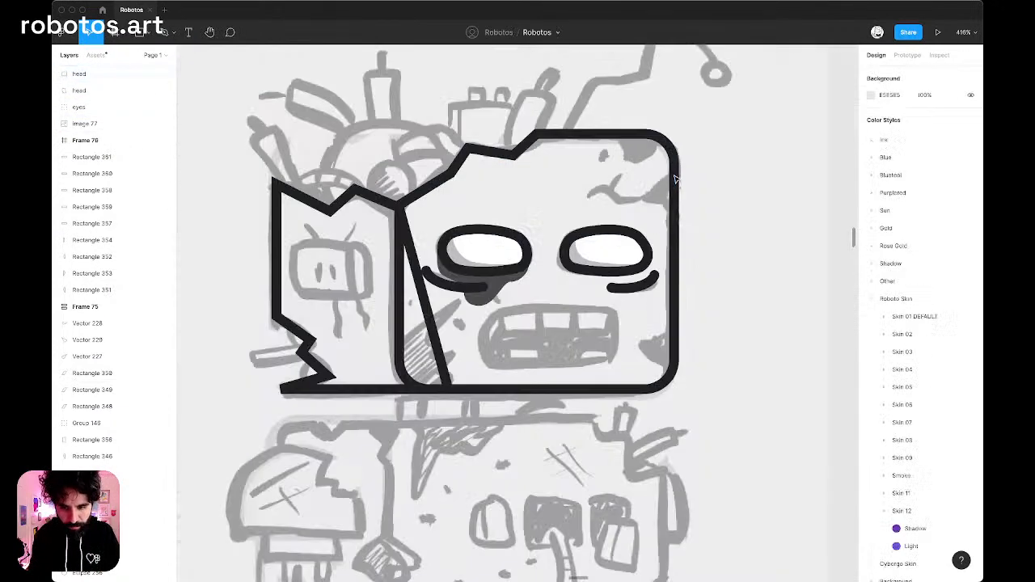
Set the corner radius of the whole front head outline to 0.
left_click(673, 165)
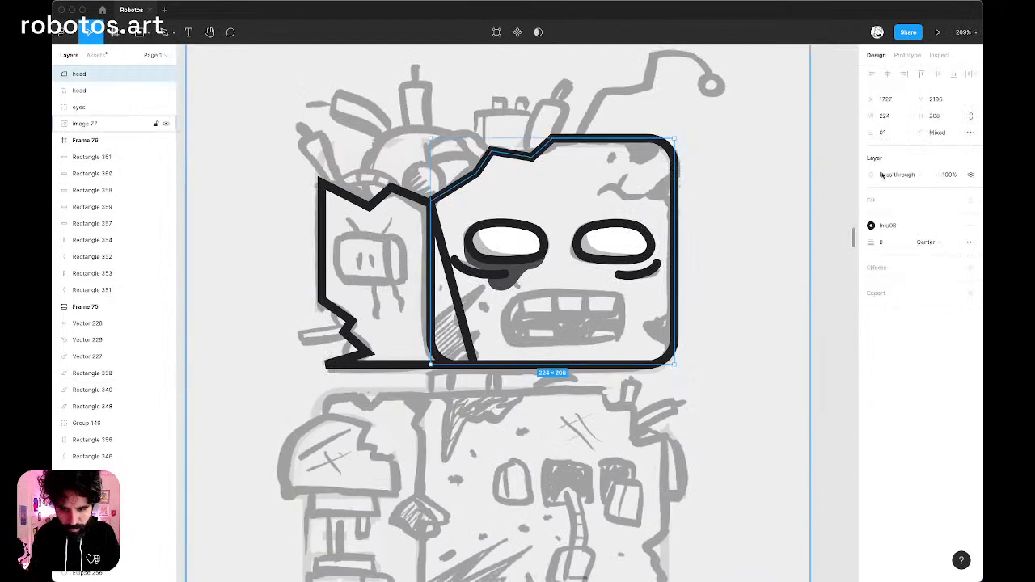
left_click(936, 132)
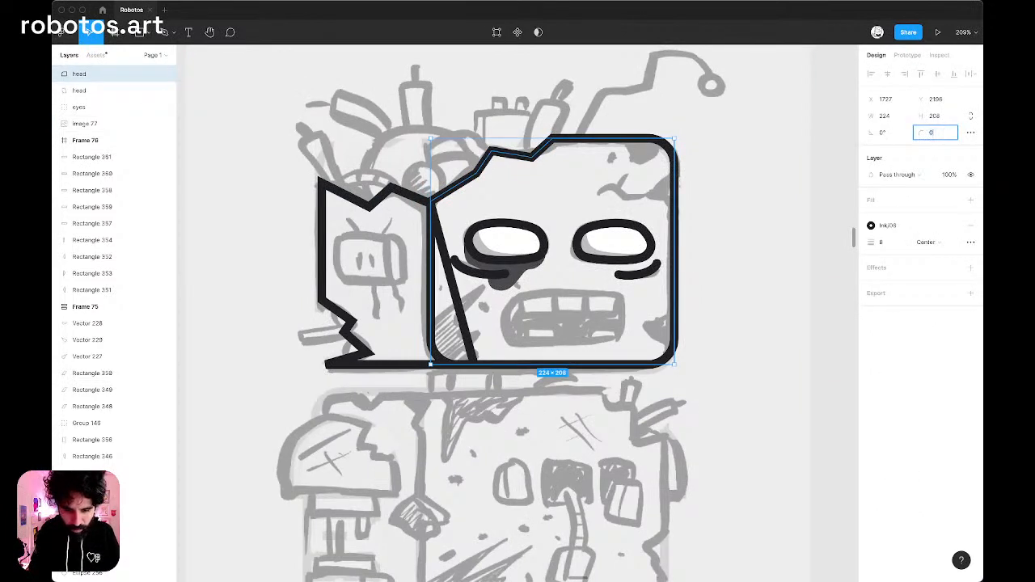
key("Return")
Round the front head's top-right, bottom-right and bottom-left corners with a radius of 24.
left_click_drag(732, 113, 657, 280)
left_click_drag(713, 376, 670, 348)
left_click_drag(381, 403, 532, 288)
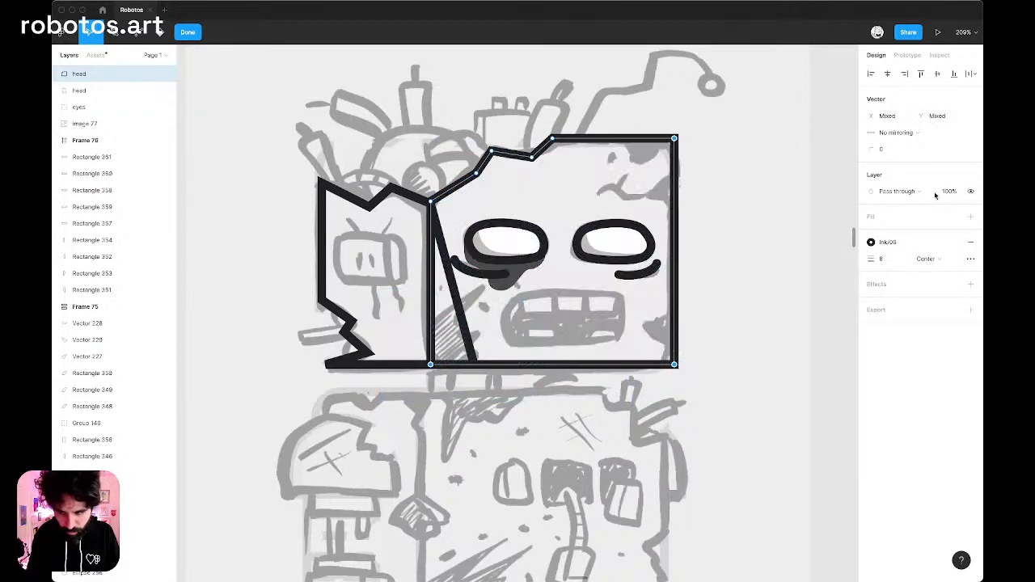
left_click(902, 154)
key("Return")
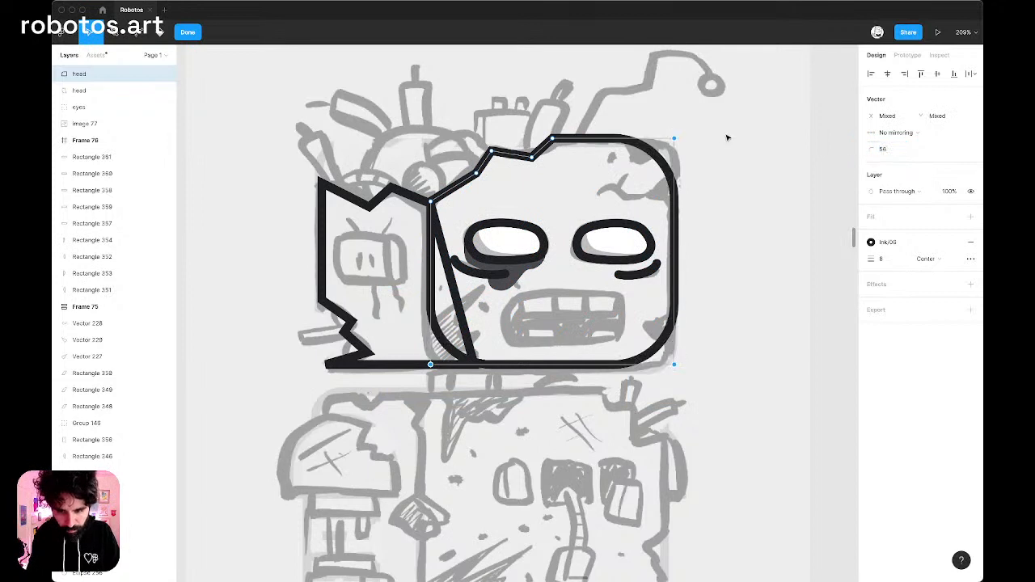
left_click(899, 151)
key("shift+Down")
key("shift+Down")
key("shift+Down")
key("shift+Down")
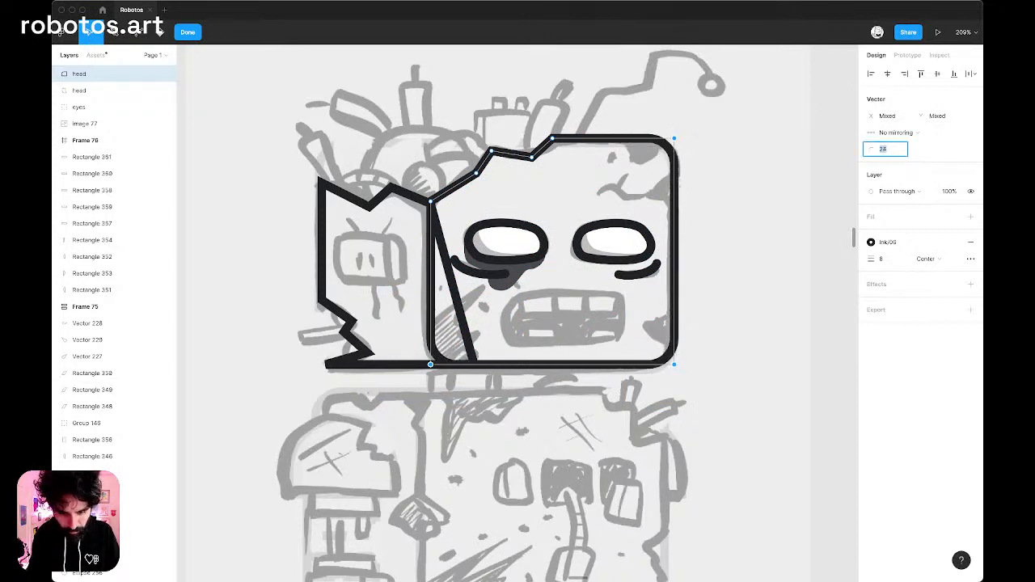
key("Return")
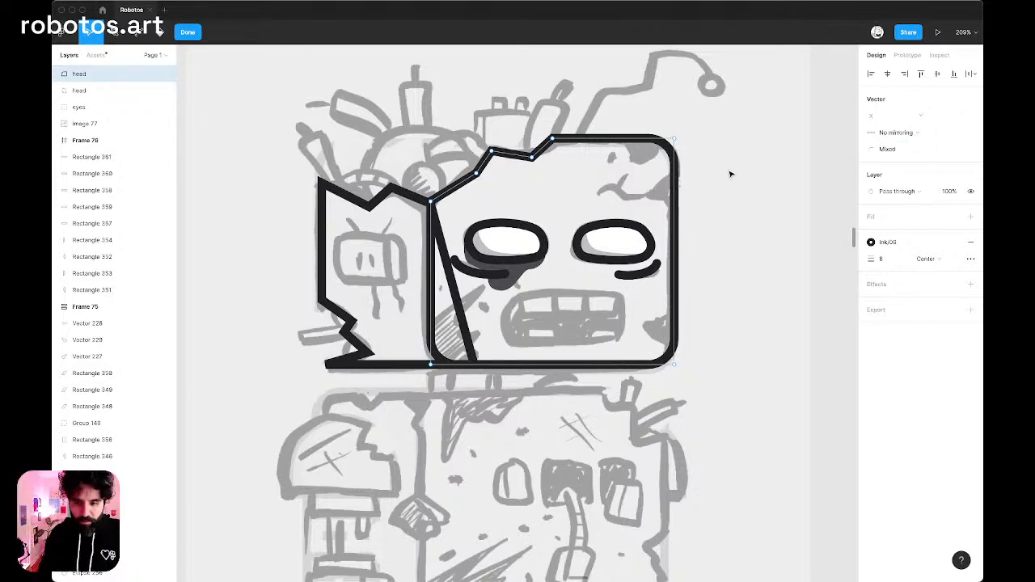
Add three points on the front head's upper right edge and pull the middle one inward to form a notch, finishing the edit.
key("Escape")
scroll(673, 181, "up", 5)
double_click(674, 183)
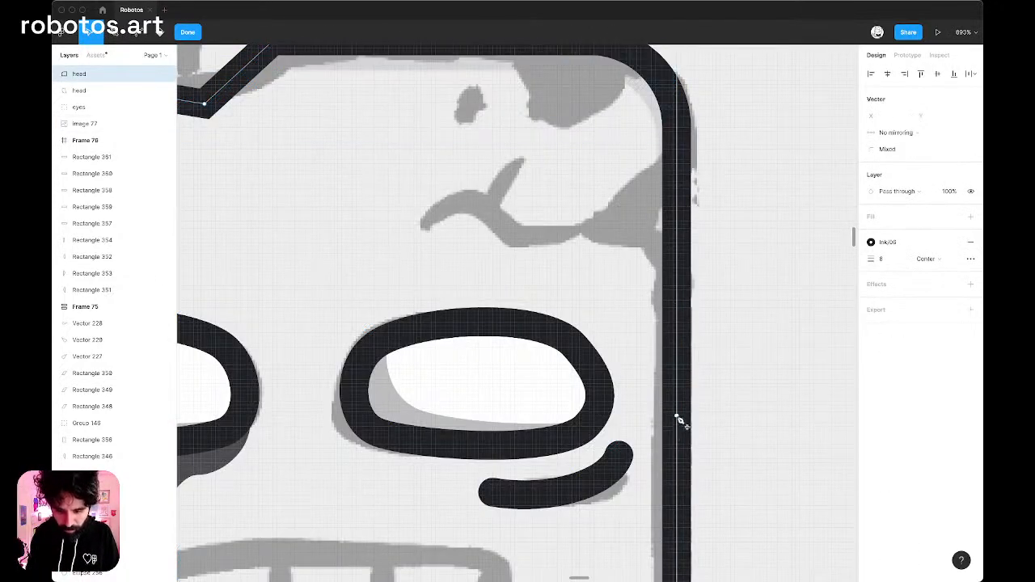
left_click(677, 416)
left_click_drag(677, 418, 677, 264)
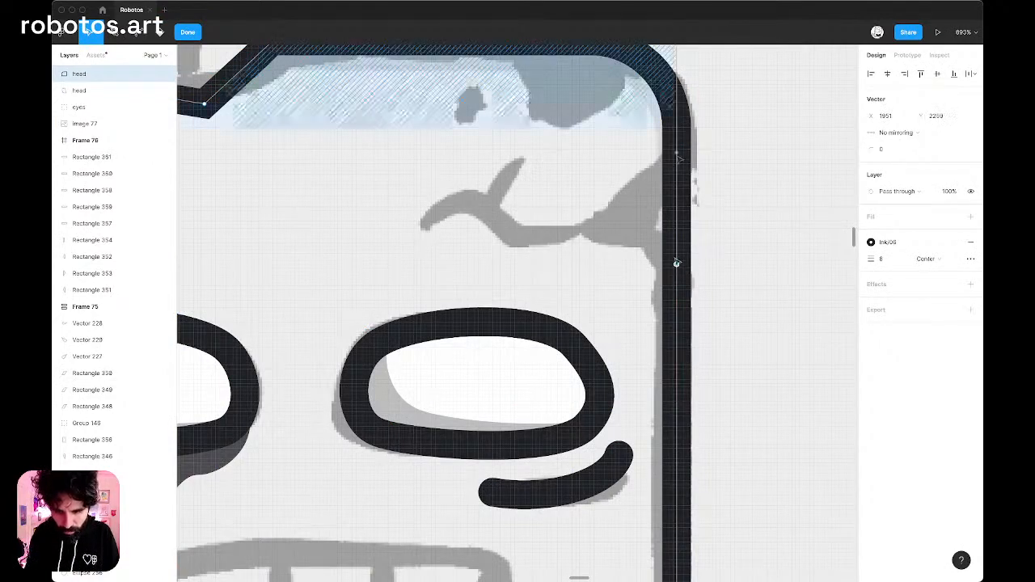
left_click(678, 154)
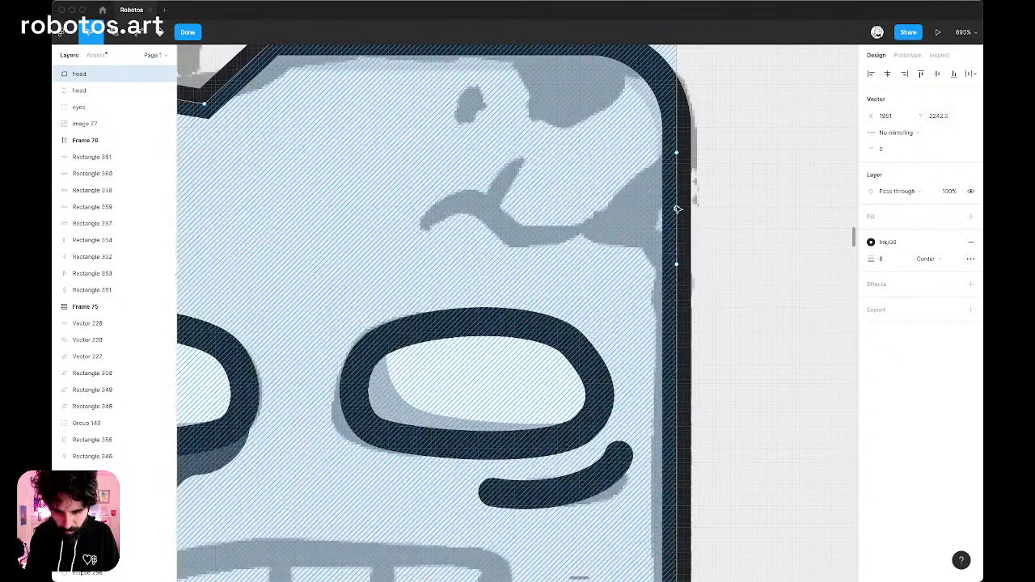
left_click(677, 210)
left_click_drag(678, 211, 595, 230)
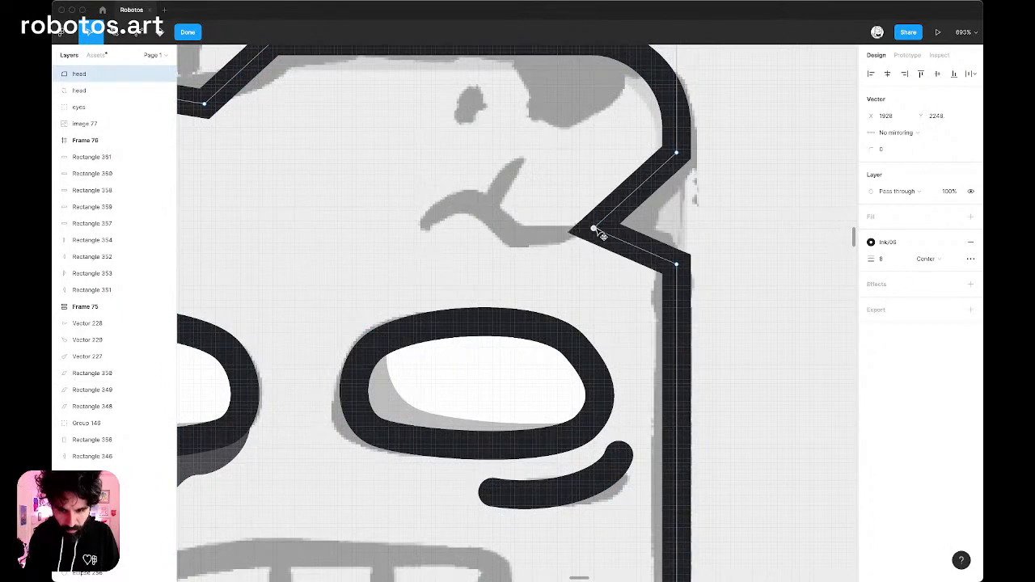
scroll(710, 234, "down", 5)
key("Escape")
key("Escape")
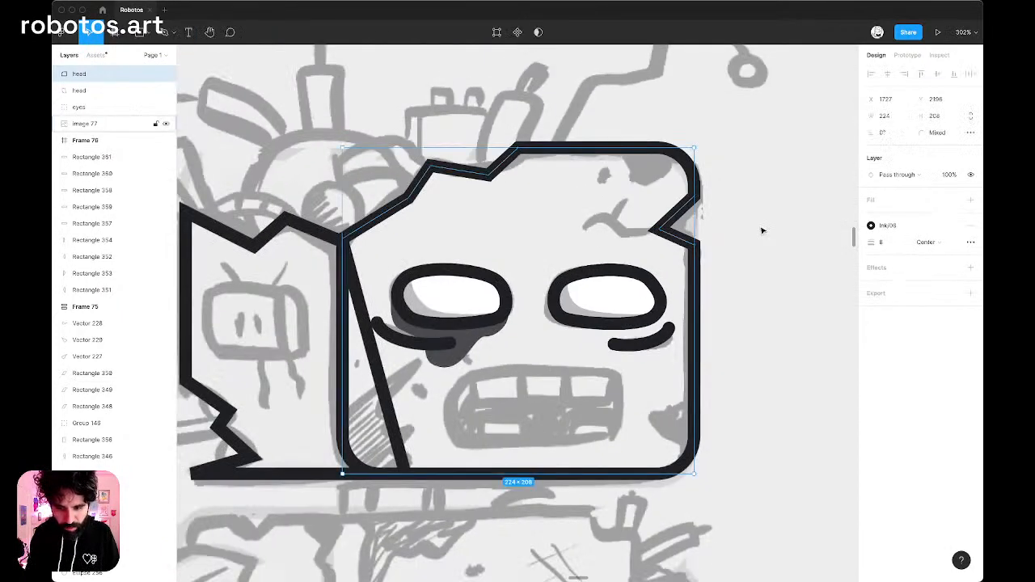
Reopen the front head outline and add two points on its lower right edge, above and below the sketched break.
scroll(762, 231, "left", 1)
scroll(762, 231, "down", 1)
key("Escape")
scroll(762, 231, "up", 3)
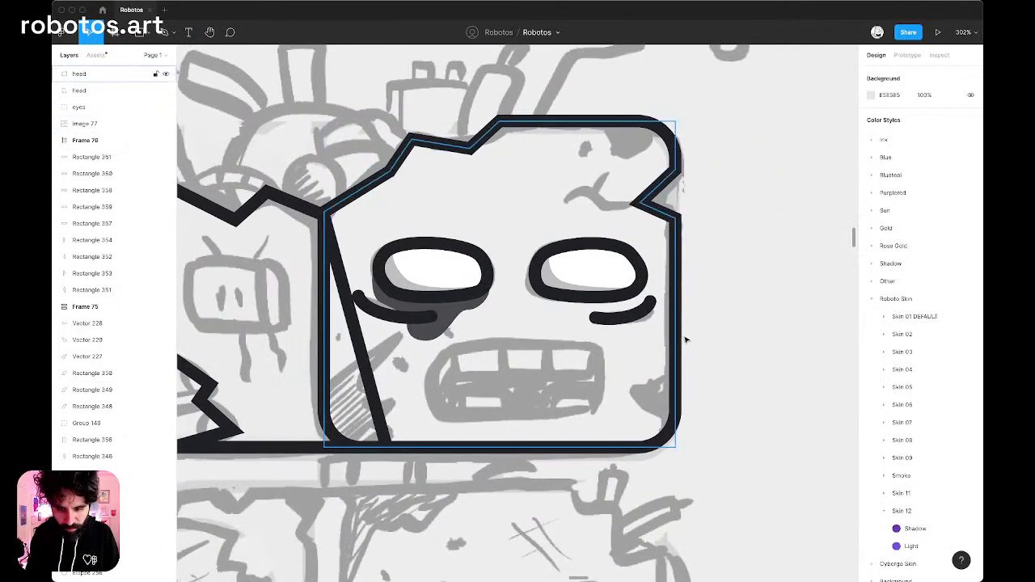
scroll(686, 339, "up", 3)
scroll(686, 340, "down", 2)
left_click(694, 338)
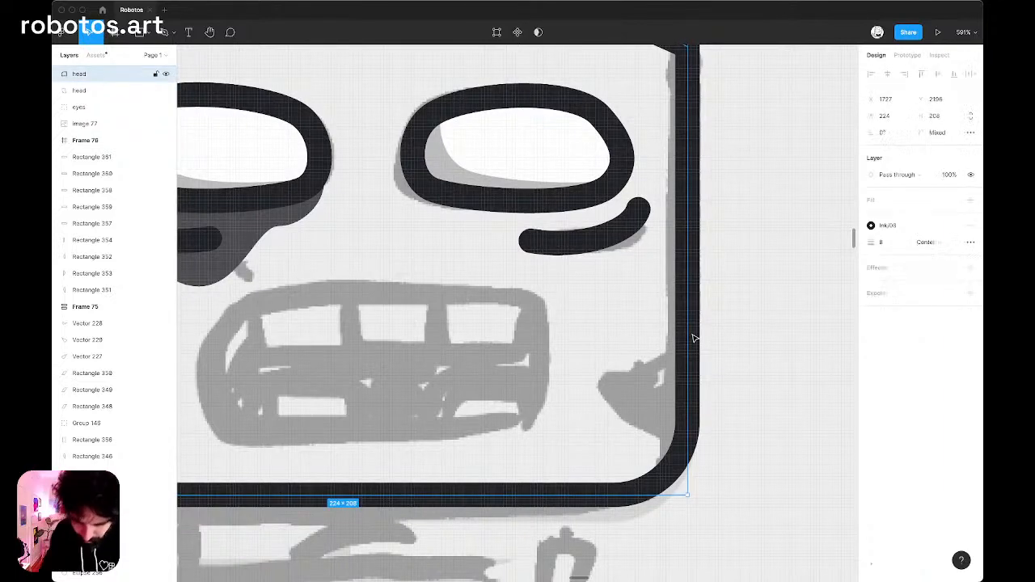
double_click(694, 338)
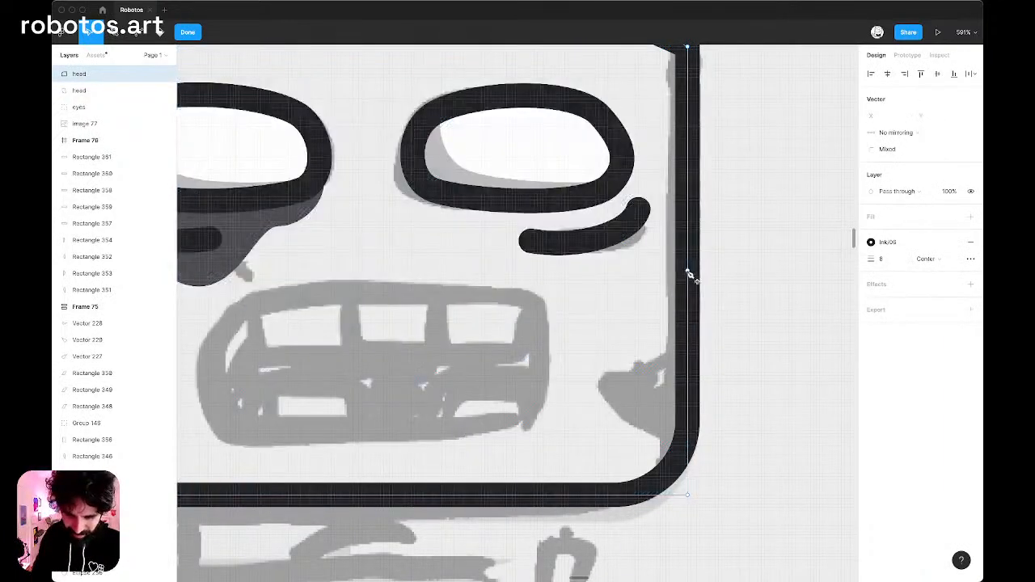
left_click(687, 273)
left_click_drag(686, 272, 685, 399)
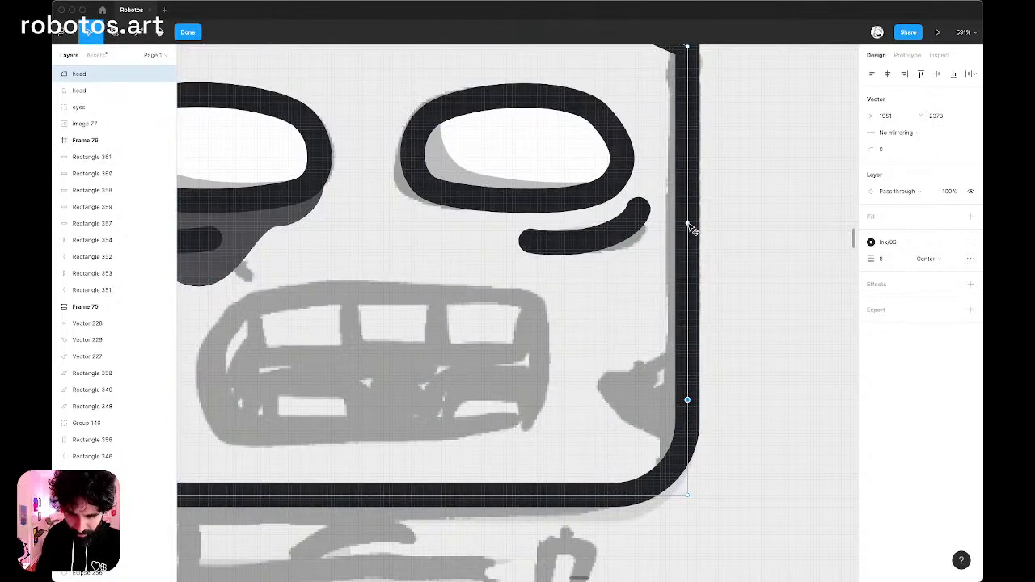
left_click_drag(687, 223, 687, 332)
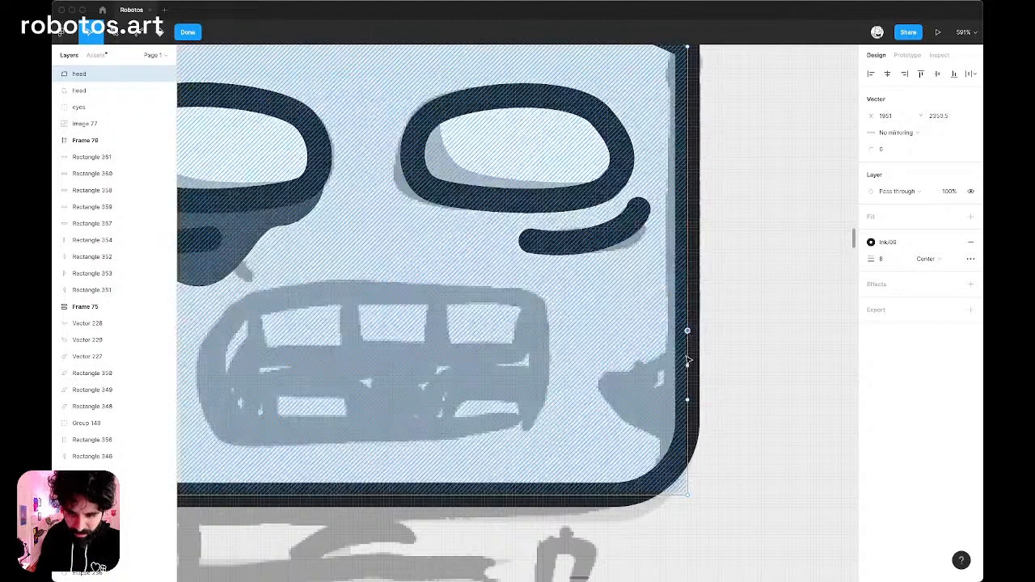
Add a point between the two lower right edge points and pull it inward to form a second notch, finishing the edit.
left_click(687, 366)
left_click_drag(649, 377, 636, 379)
key("super+z")
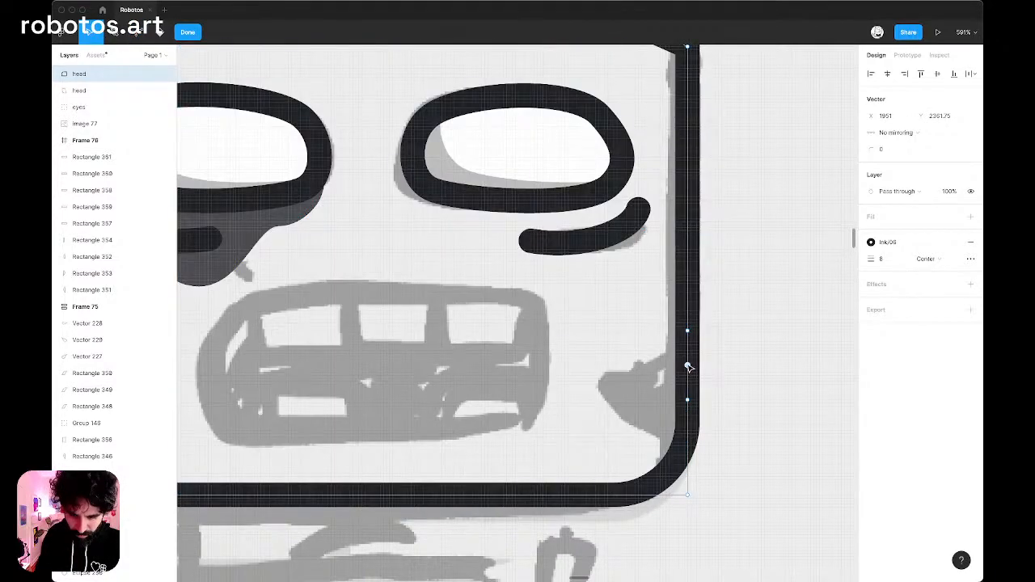
left_click_drag(688, 366, 639, 376)
scroll(639, 375, "down", 5)
key("Escape")
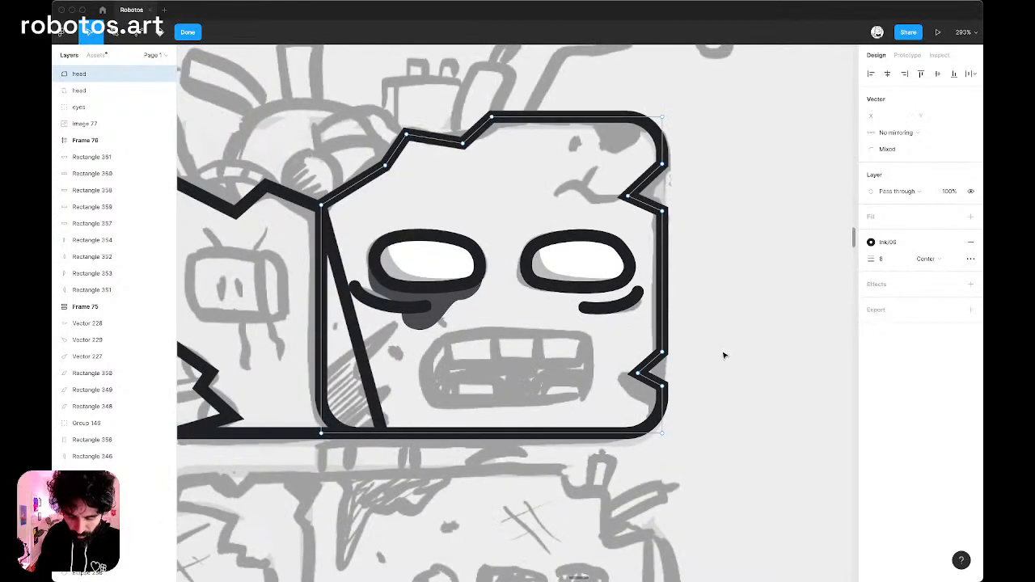
key("Escape")
key("Escape")
scroll(714, 314, "down", 5)
scroll(714, 315, "right", 1)
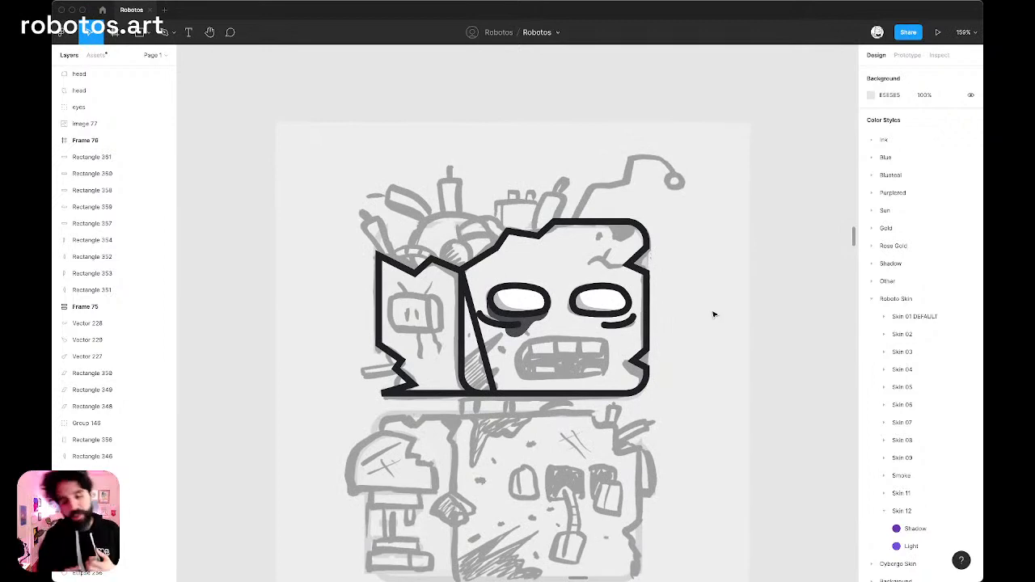
scroll(547, 261, "up", 5)
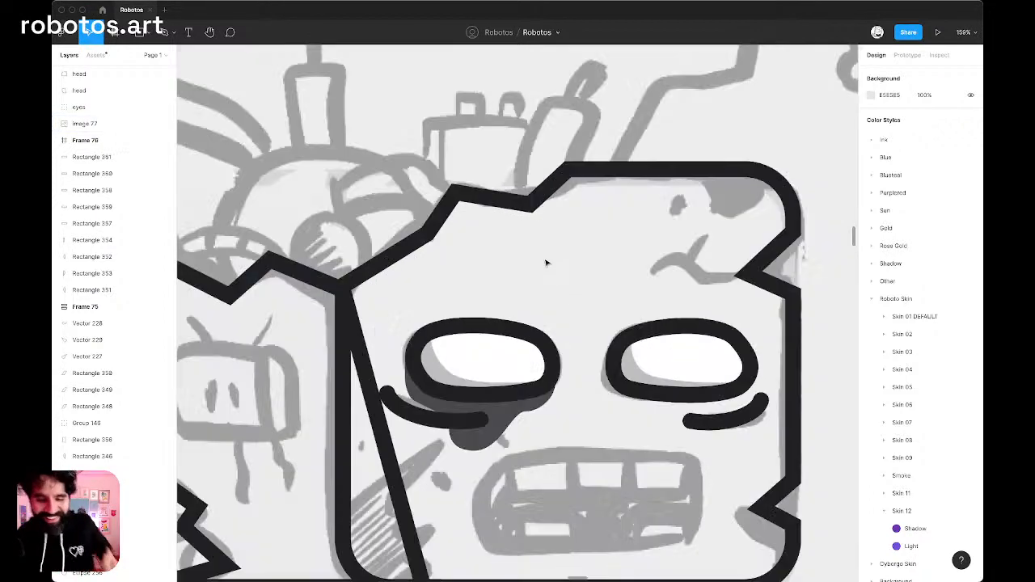
scroll(545, 265, "down", 3)
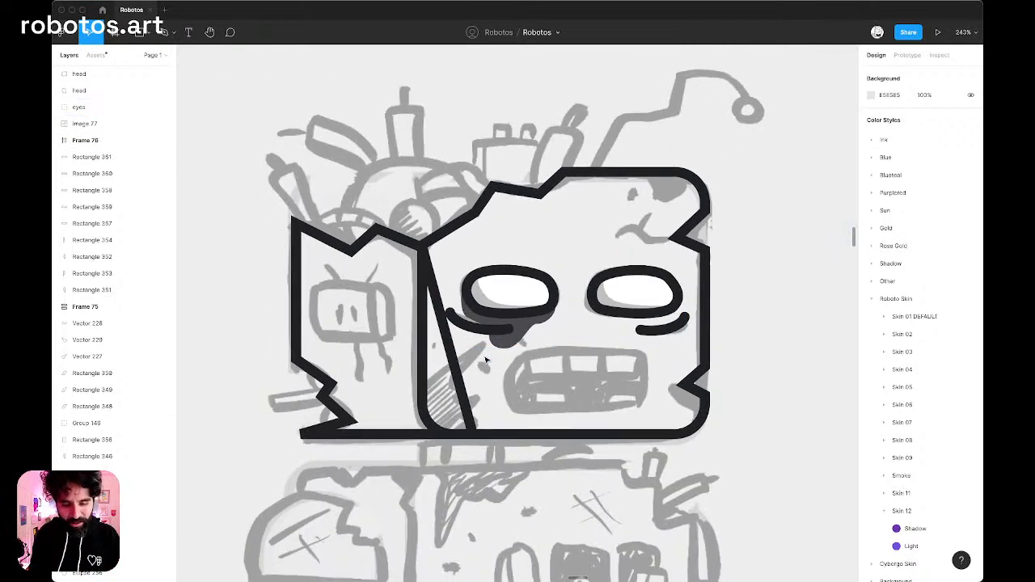
left_click(453, 378)
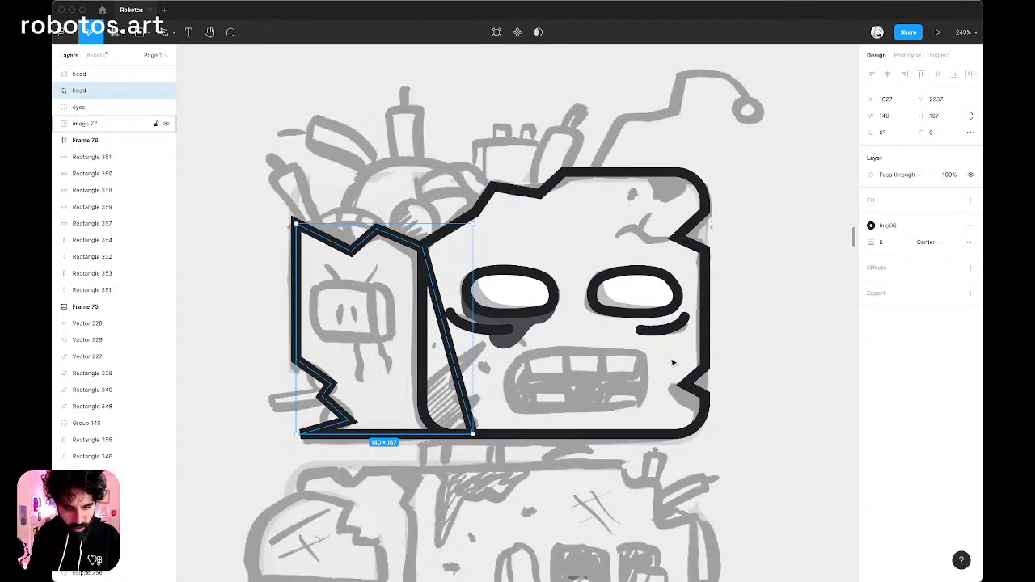
Reopen the front head outline and draw a three-segment zigzag crack with the Pen tool from the upper notch's tip, following the sketch.
scroll(684, 238, "up", 5)
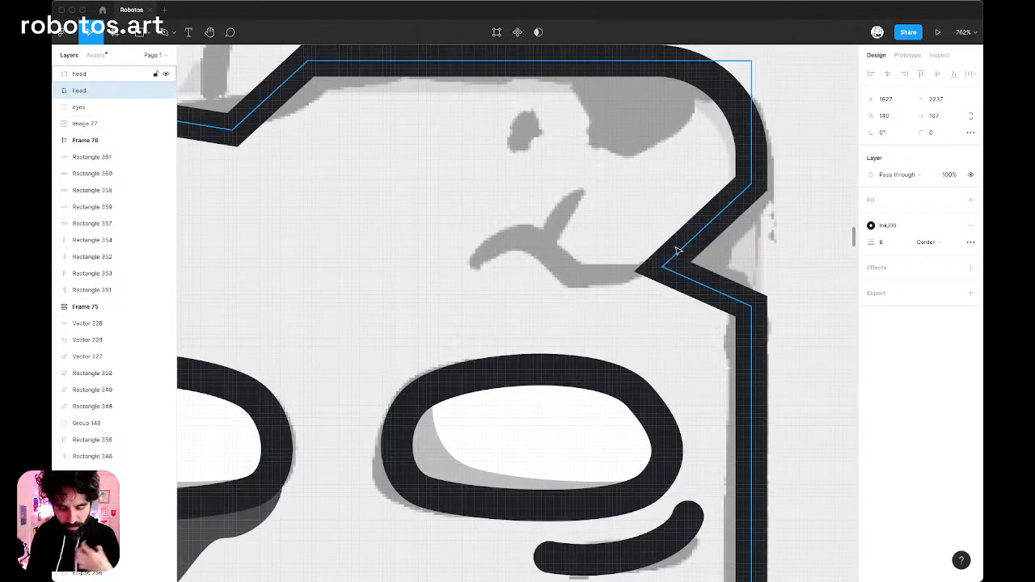
double_click(680, 253)
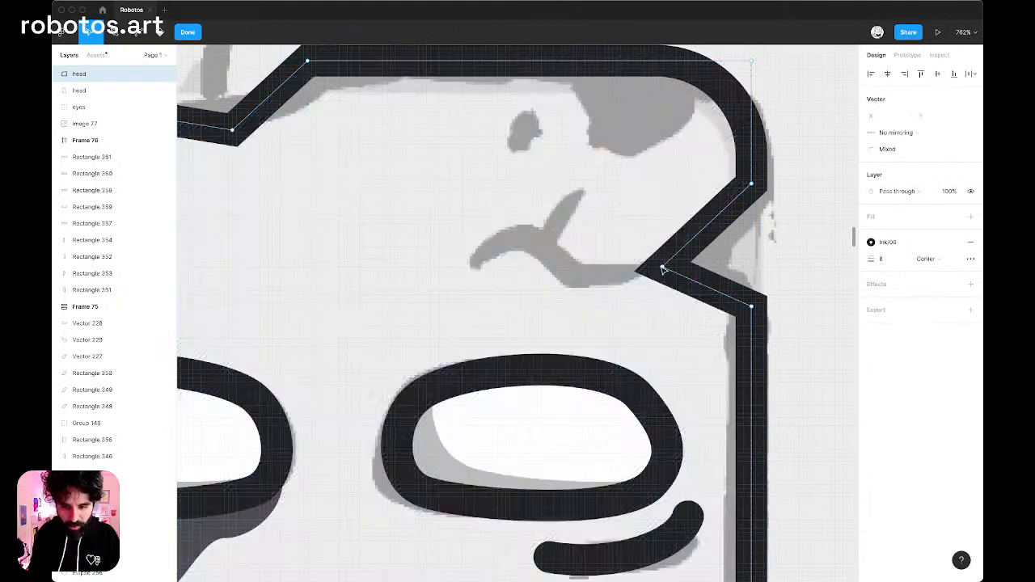
left_click(661, 267)
key("p")
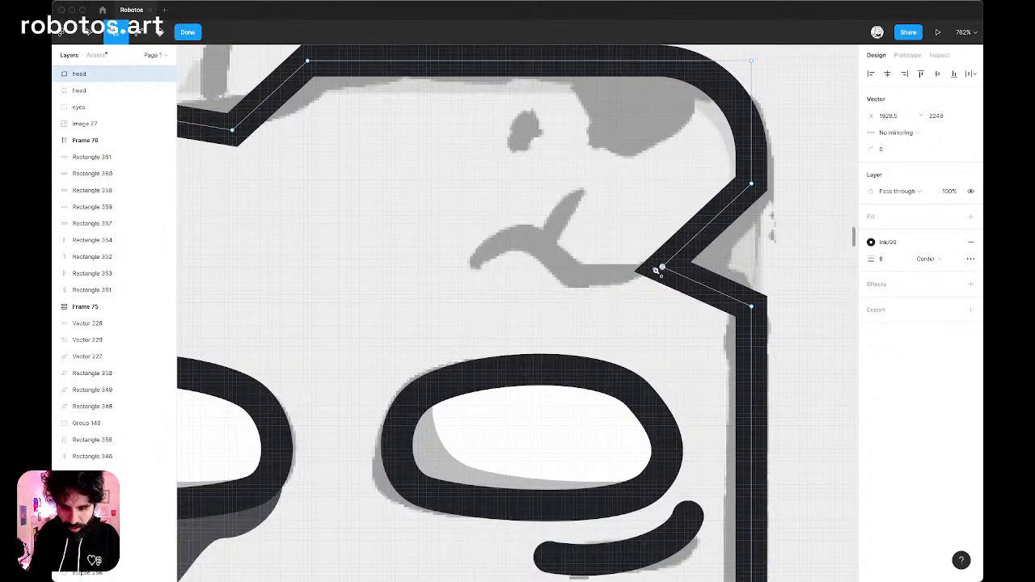
left_click(575, 278)
left_click(526, 236)
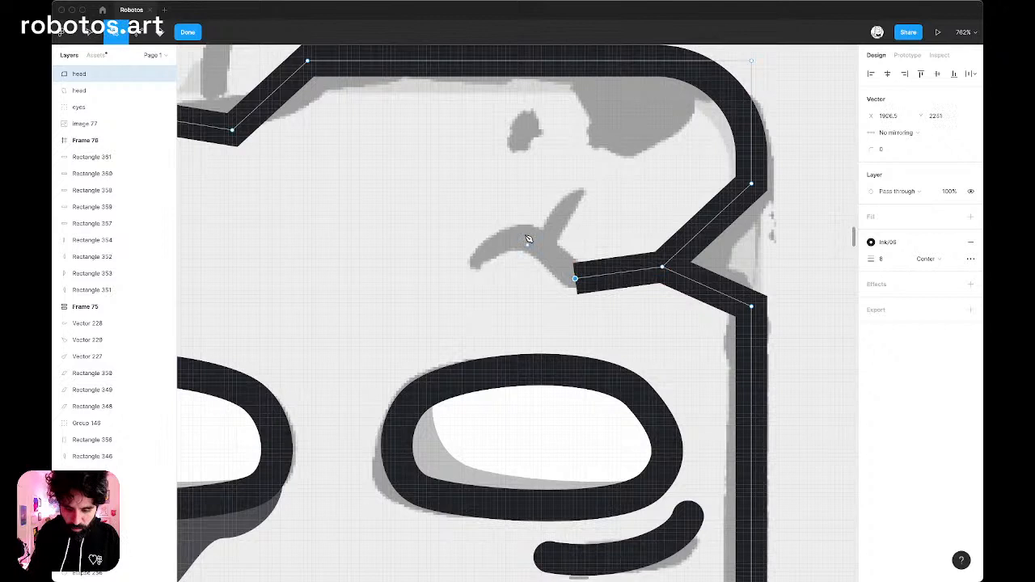
left_click(463, 254)
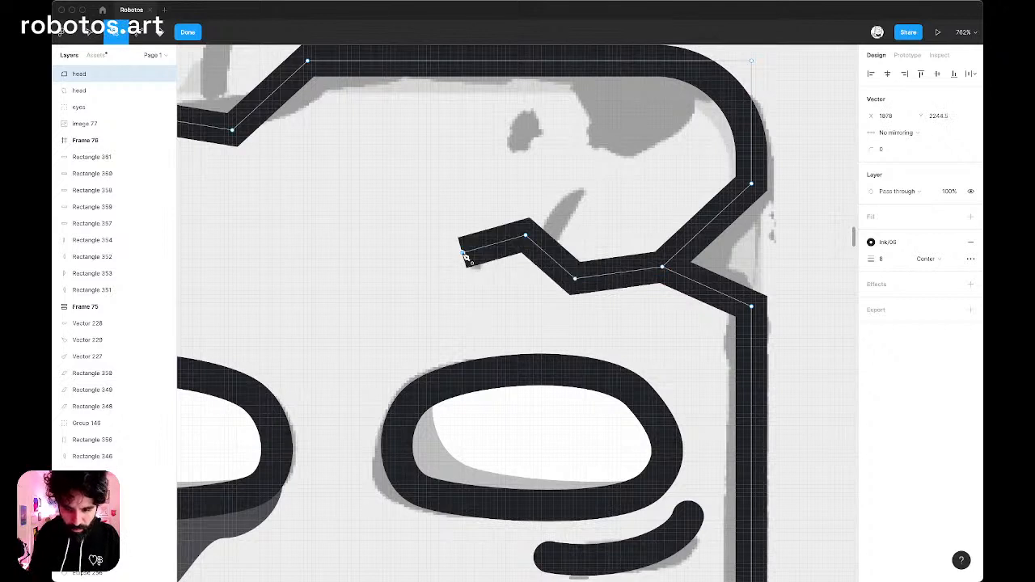
Branch a short segment upward from the forehead crack along the sketch line and finish the vector edit.
left_click(541, 249)
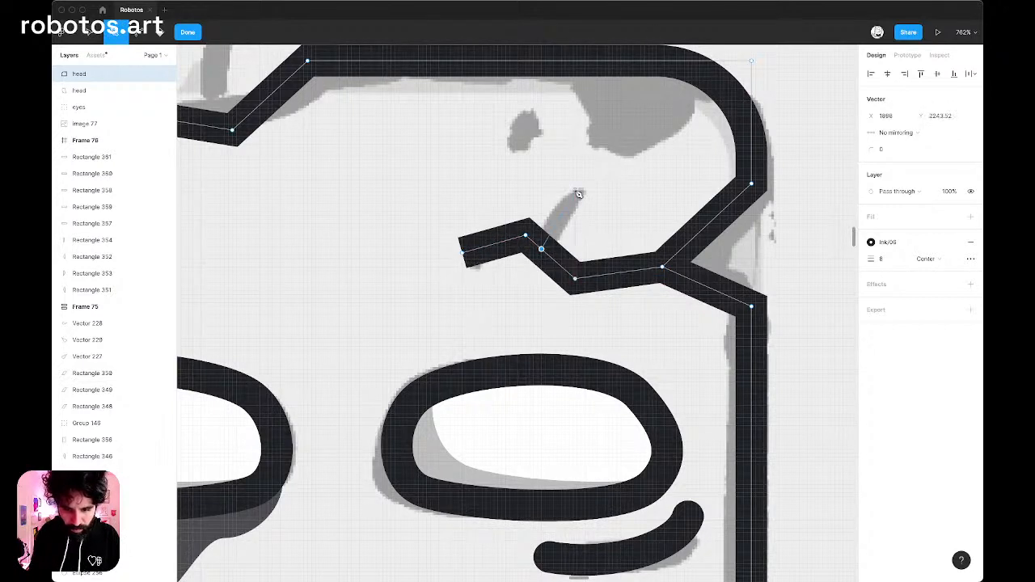
left_click(575, 190)
scroll(623, 205, "down", 5)
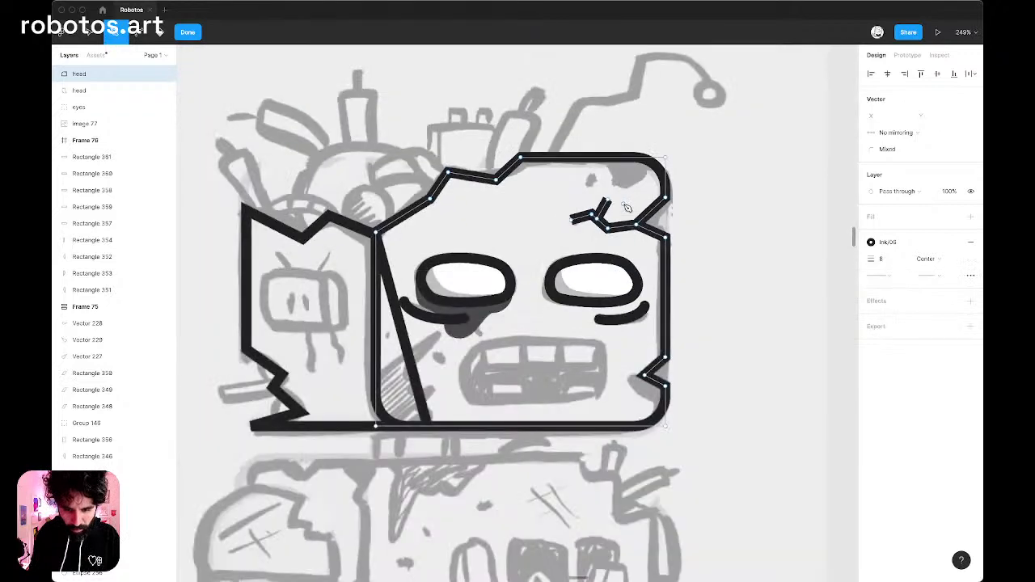
key("Escape")
key("Escape")
key("Escape")
scroll(407, 351, "left", 1)
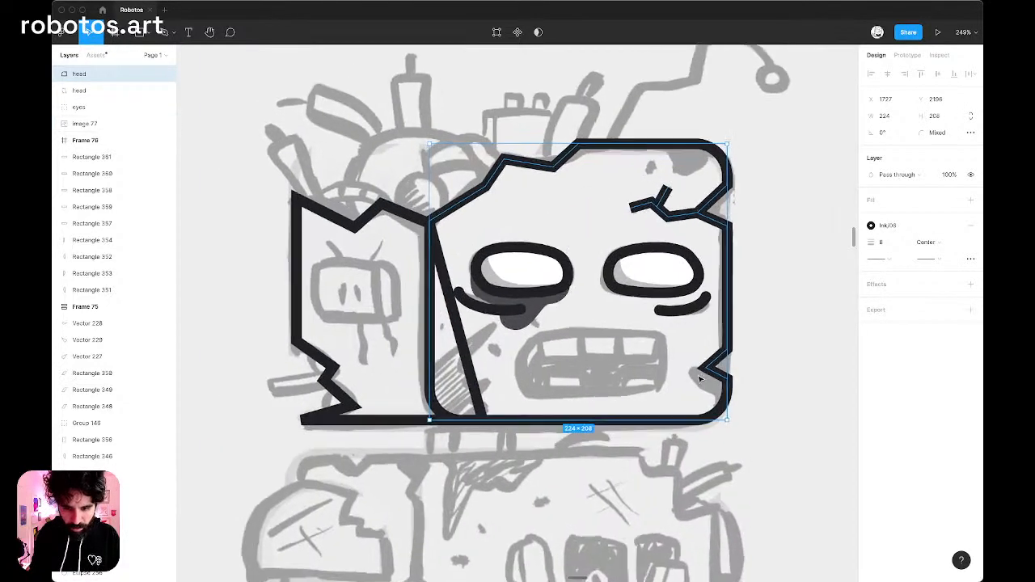
Reopen the front head outline and draw a short crack segment inward from the lower notch's tip toward the mouth.
scroll(698, 374, "up", 5)
double_click(724, 360)
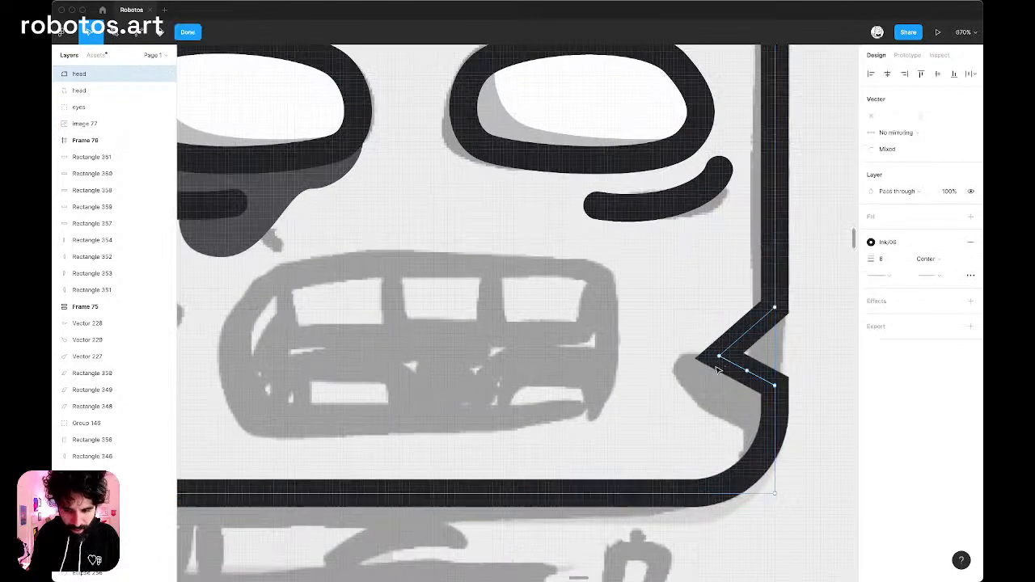
left_click(720, 358)
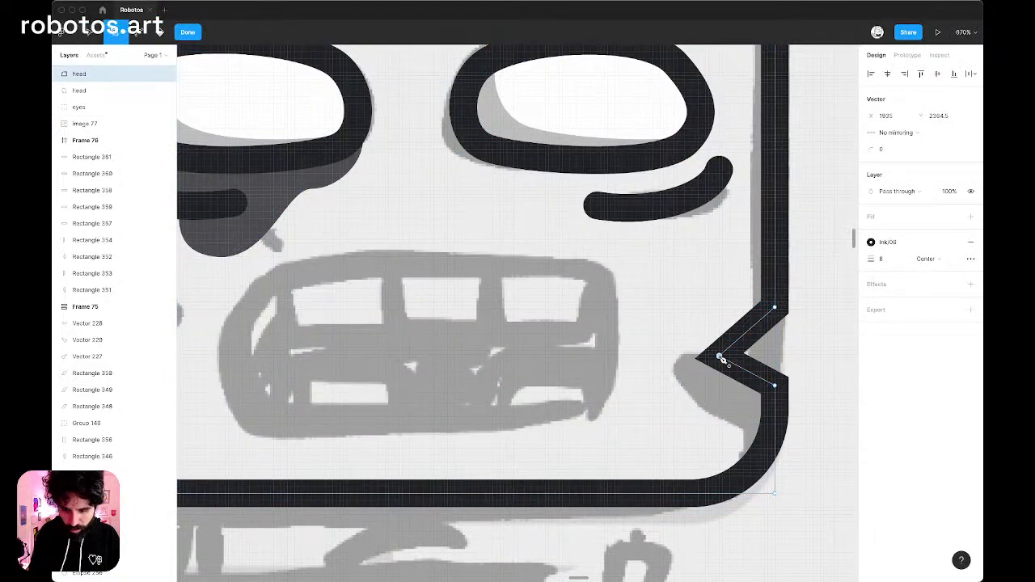
left_click(673, 342)
left_click(719, 356)
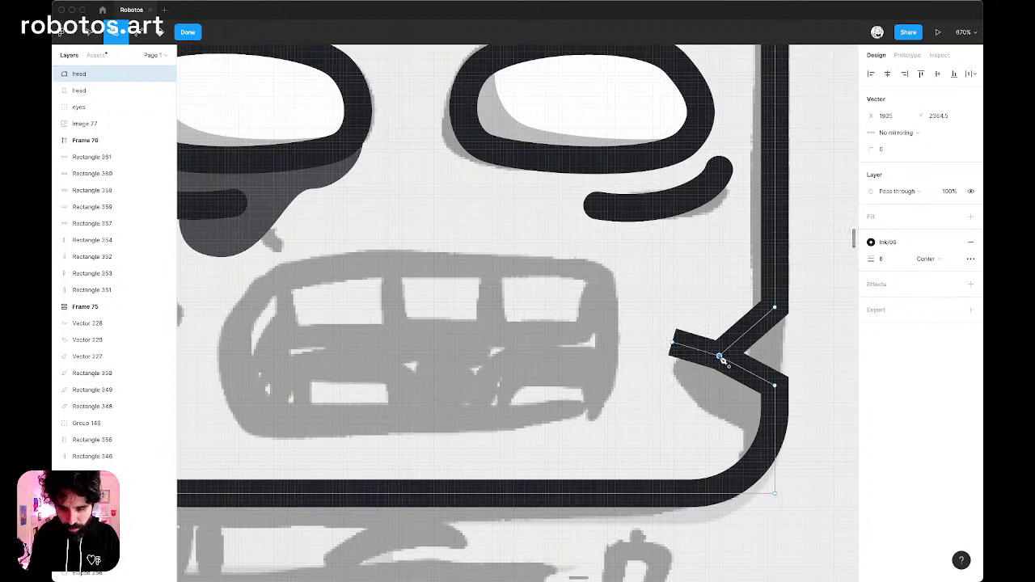
left_click(706, 385)
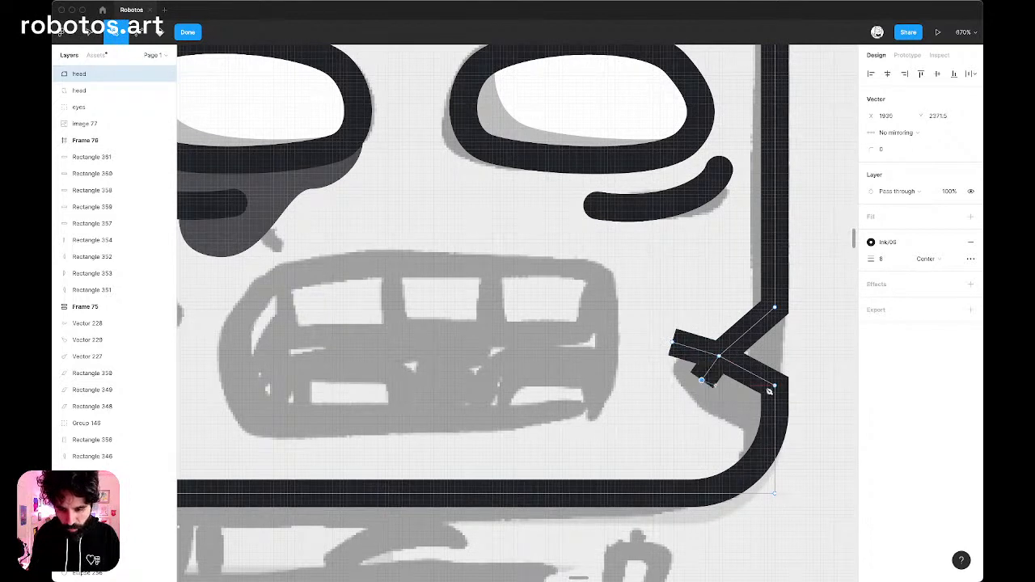
scroll(764, 389, "down", 5)
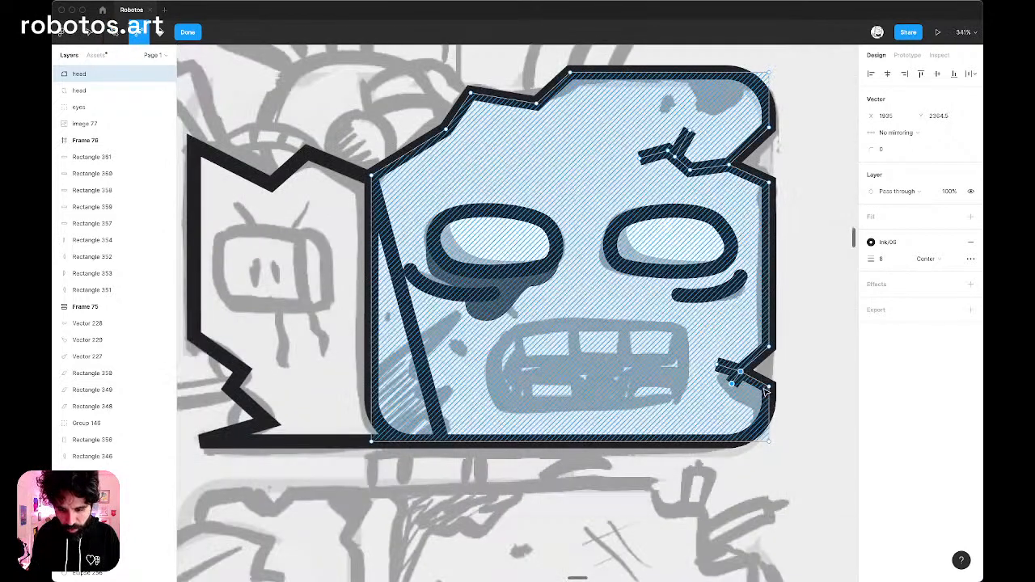
key("super+z")
Finish the front head edit, then draw a short crack inward from the upper tip of the side panel's jagged lower-left break.
scroll(762, 388, "left", 2)
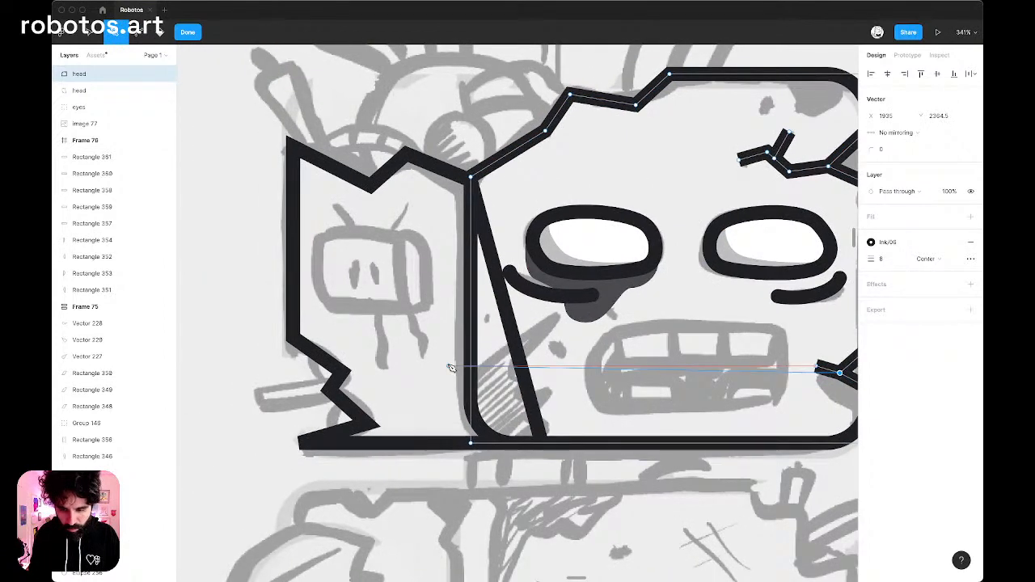
scroll(404, 364, "up", 6)
scroll(372, 354, "up", 6)
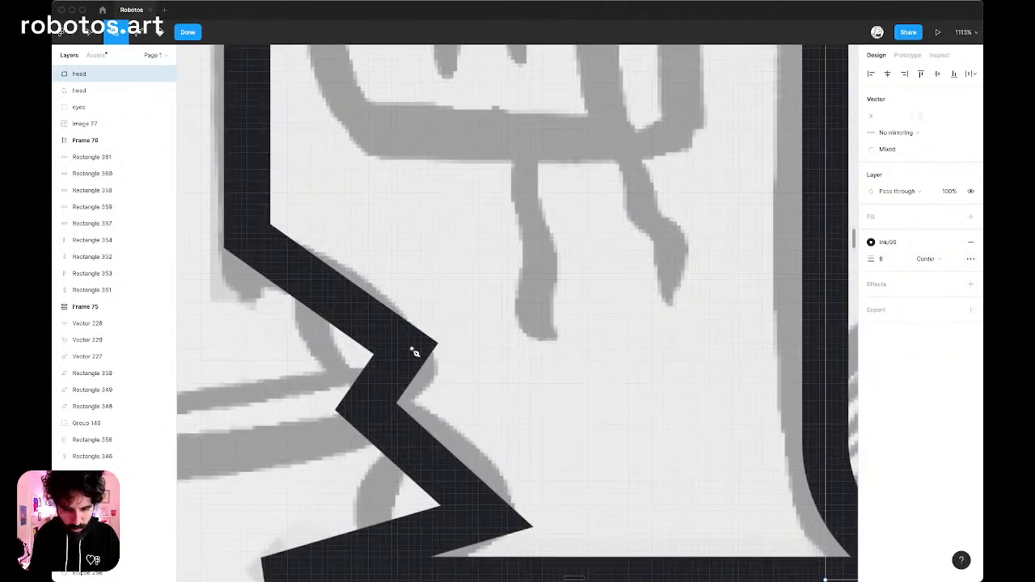
key("Escape")
key("Escape")
double_click(403, 352)
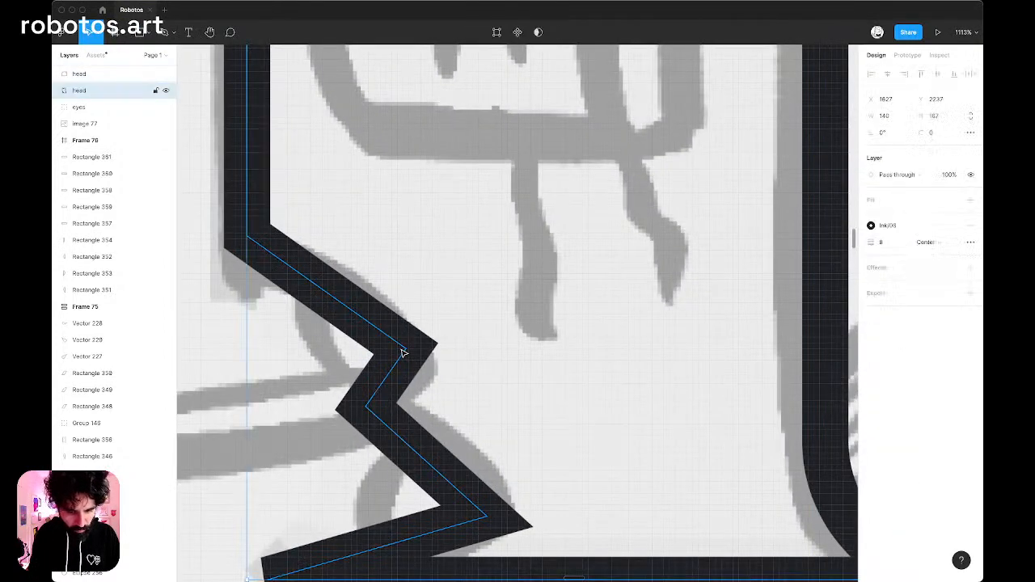
key("p")
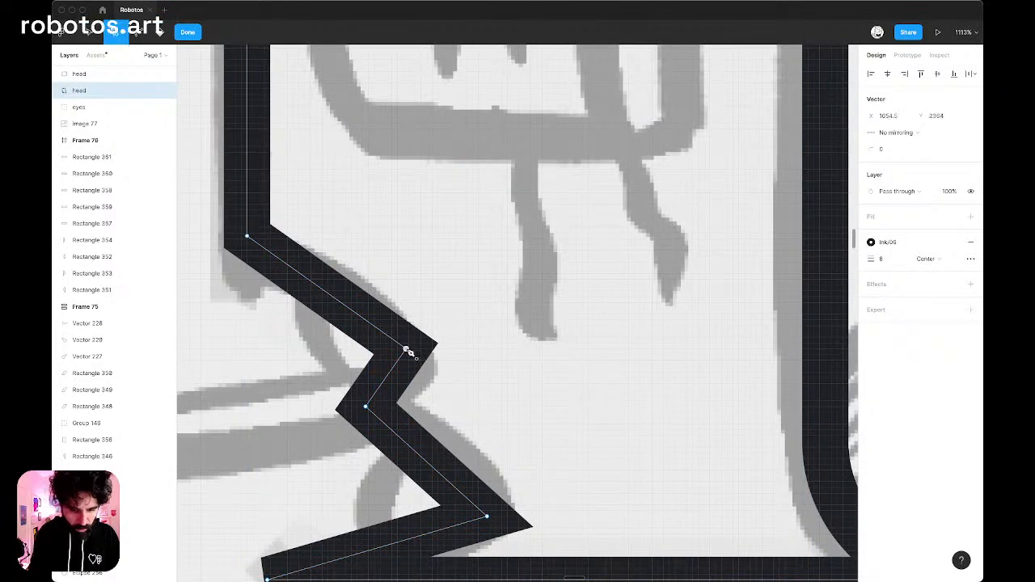
left_click(458, 327)
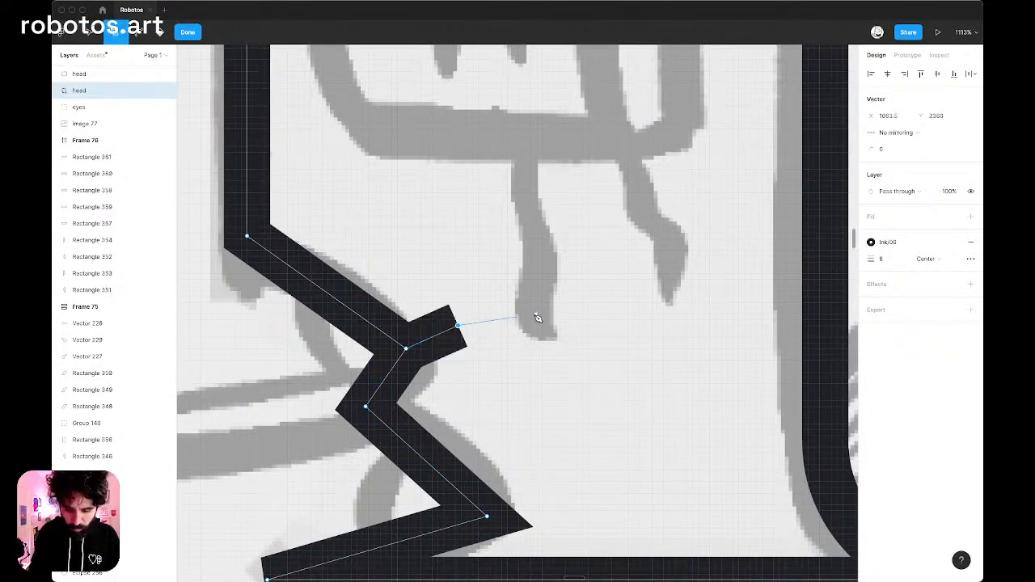
key("Escape")
key("Escape")
key("Escape")
scroll(529, 321, "down", 4)
scroll(530, 321, "down", 5)
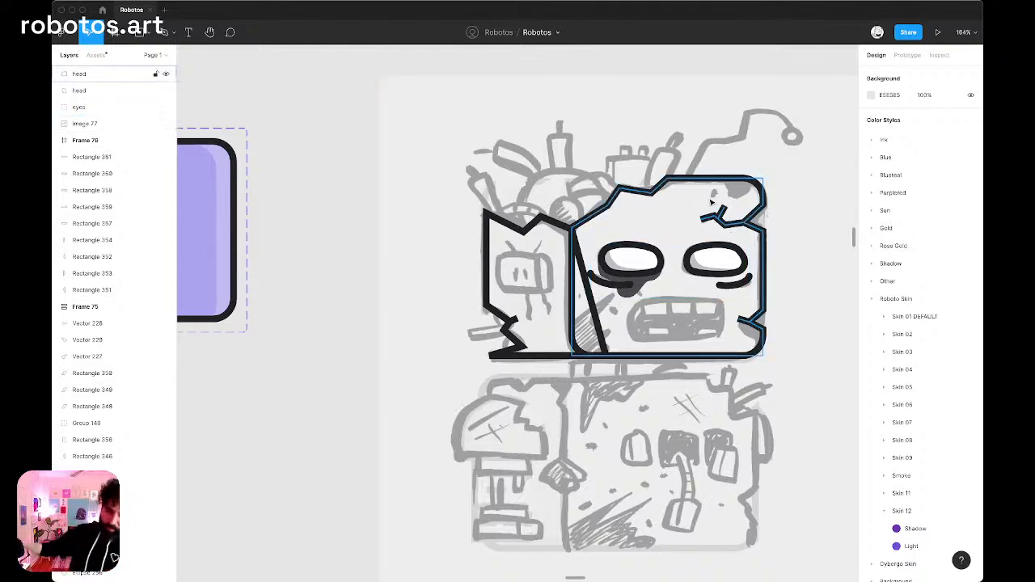
scroll(708, 195, "up", 3)
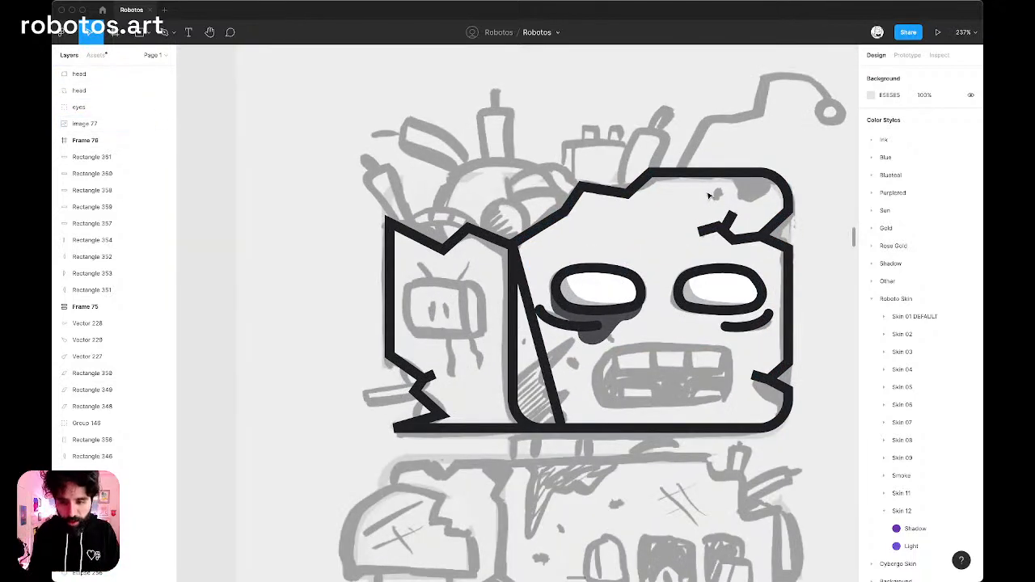
scroll(708, 195, "down", 5)
scroll(708, 195, "up", 1)
key("super+Tab")
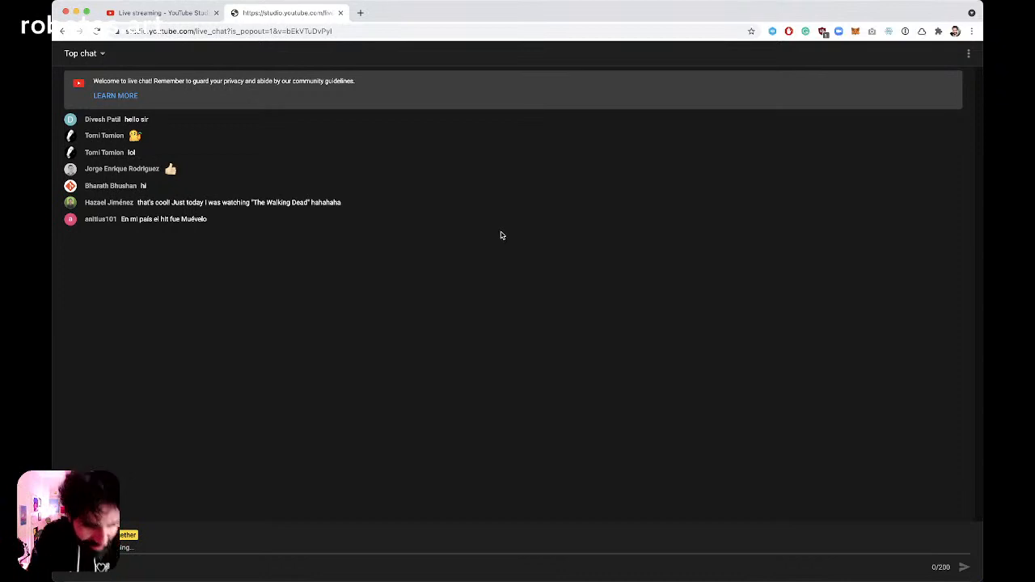
key("super+Tab")
scroll(578, 218, "up", 5)
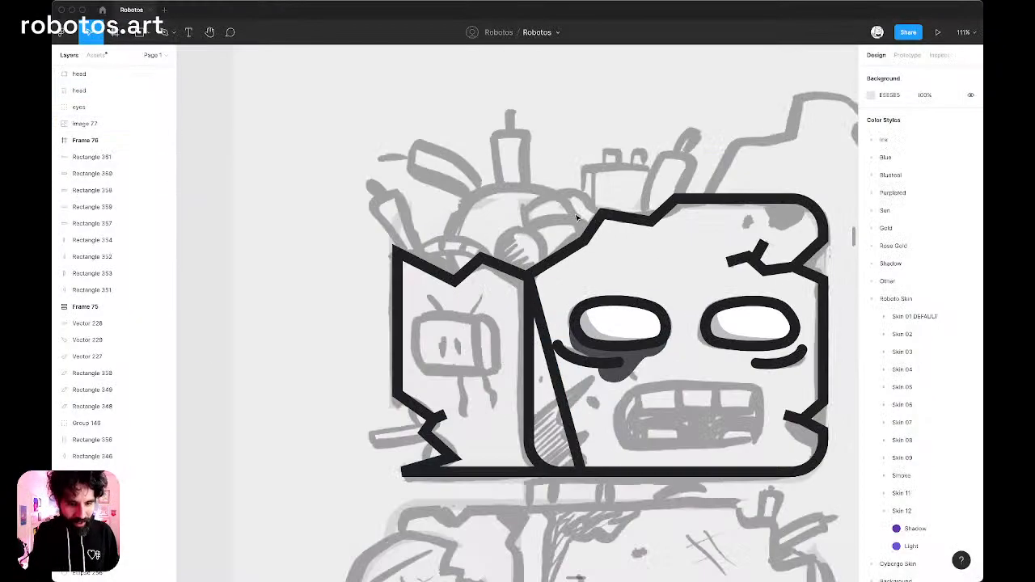
scroll(577, 218, "right", 3)
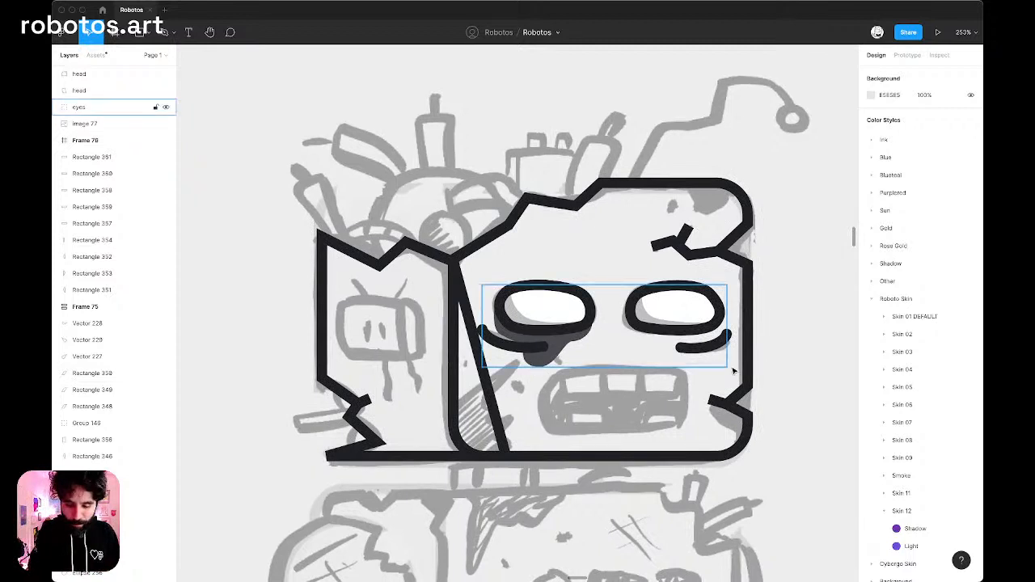
Draw a rectangle over the sketched mouth and adjust its position and size to cover it, about 117 × 53.
key("r")
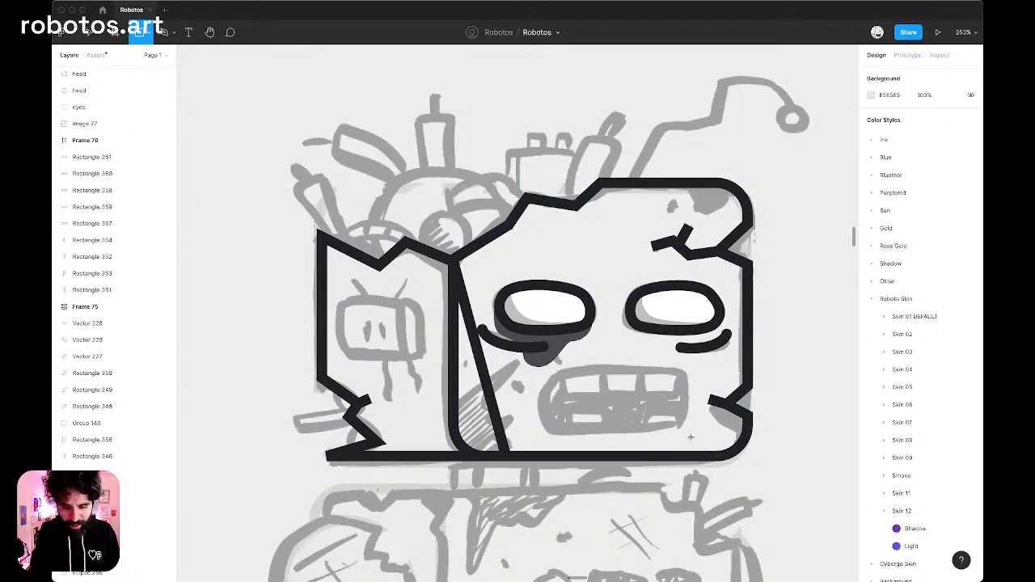
left_click_drag(544, 366, 686, 435)
key("Left")
key("Left")
key("Left")
key("Left")
key("Left")
key("Left")
key("Left")
key("Left")
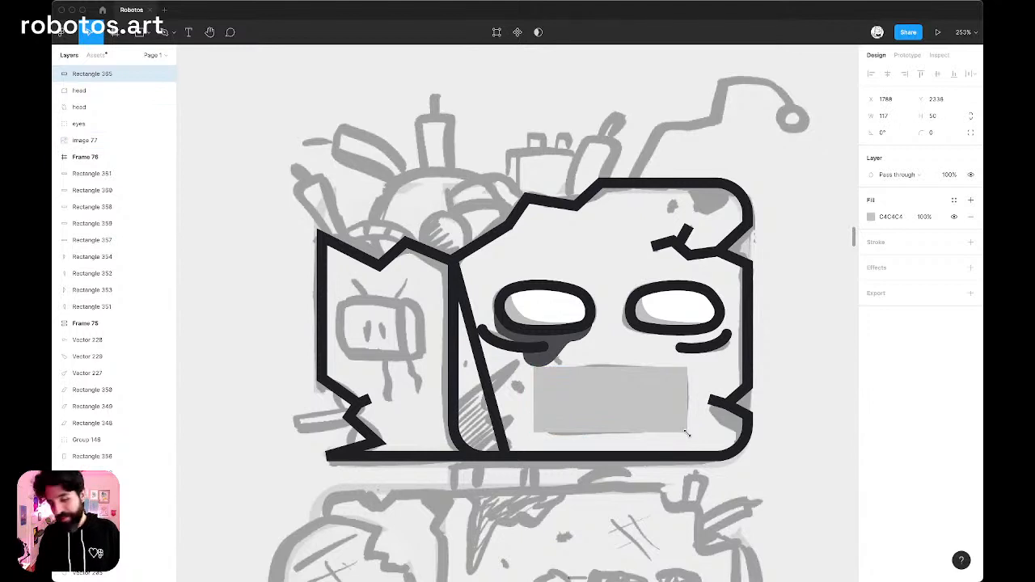
key("Right")
key("Right")
key("Right")
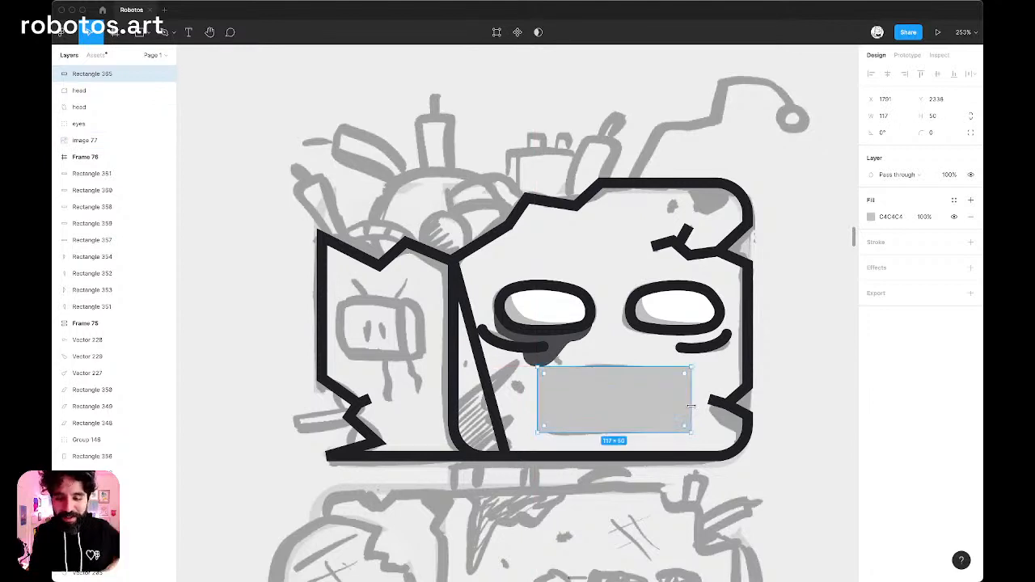
key("Up")
key("Up")
key("Up")
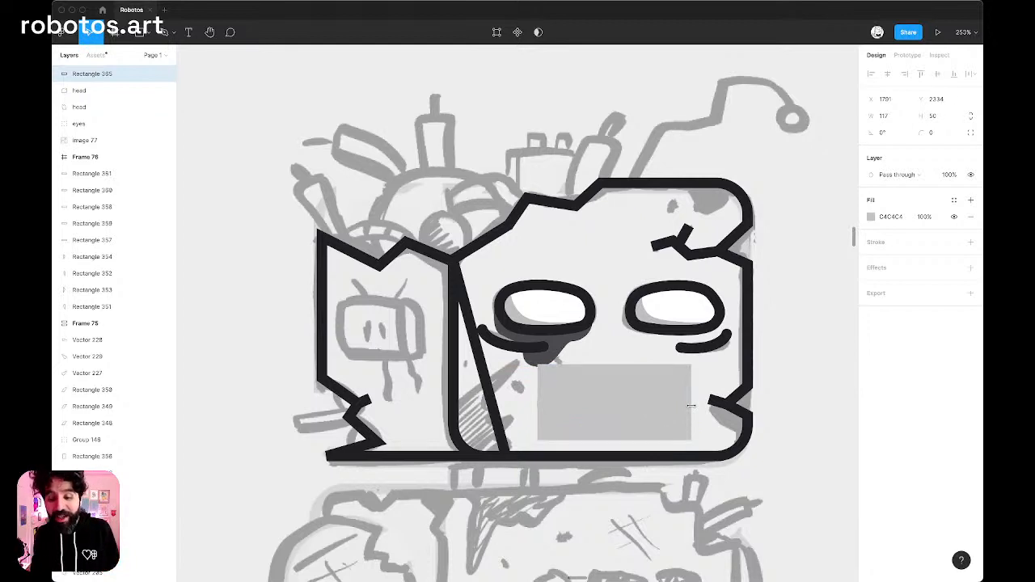
key("super+shift+Up")
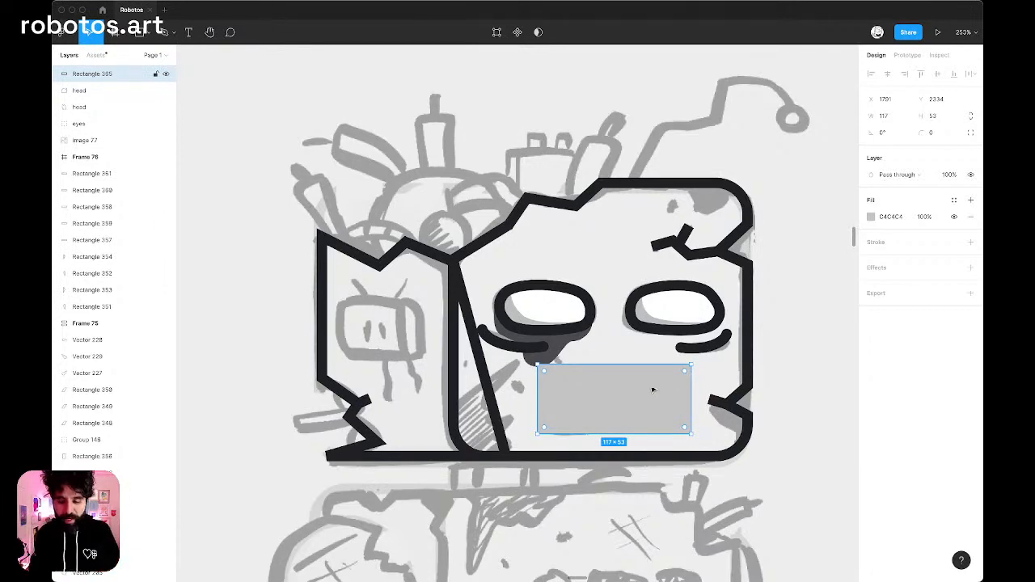
Remove the mouth rectangle's fill and apply the Ink/06 color style to its stroke.
scroll(653, 389, "up", 5)
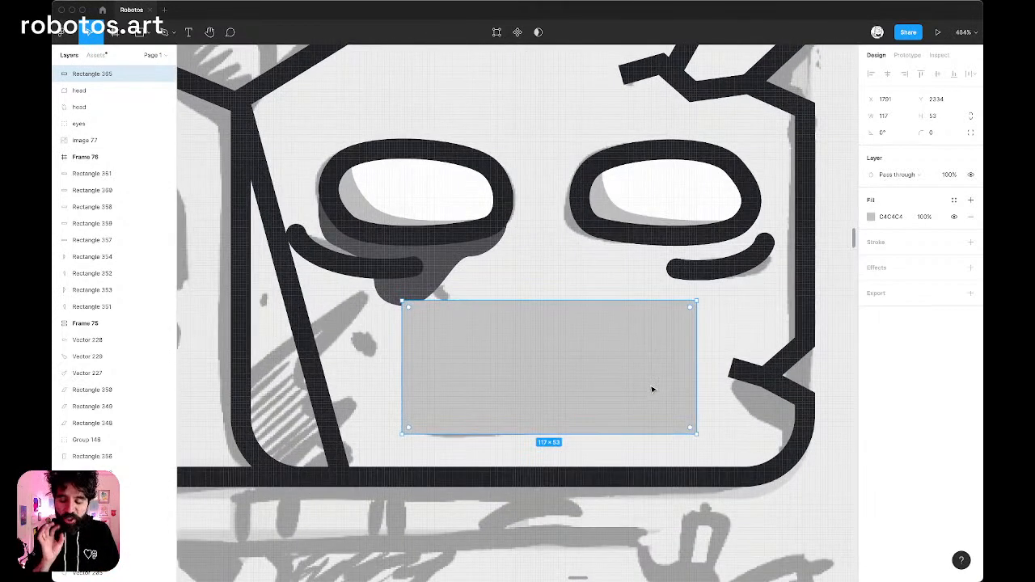
left_click(954, 201)
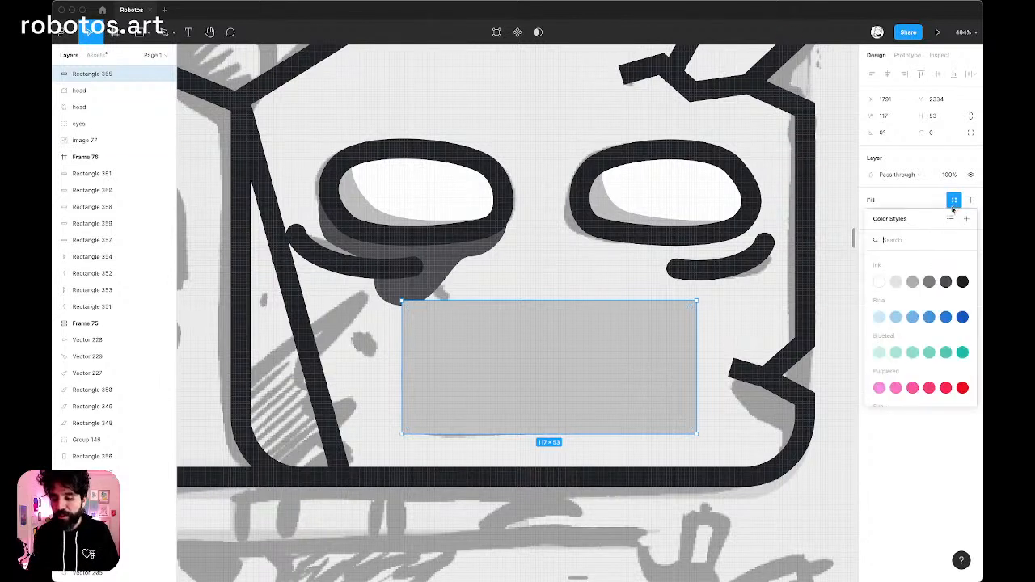
left_click(880, 281)
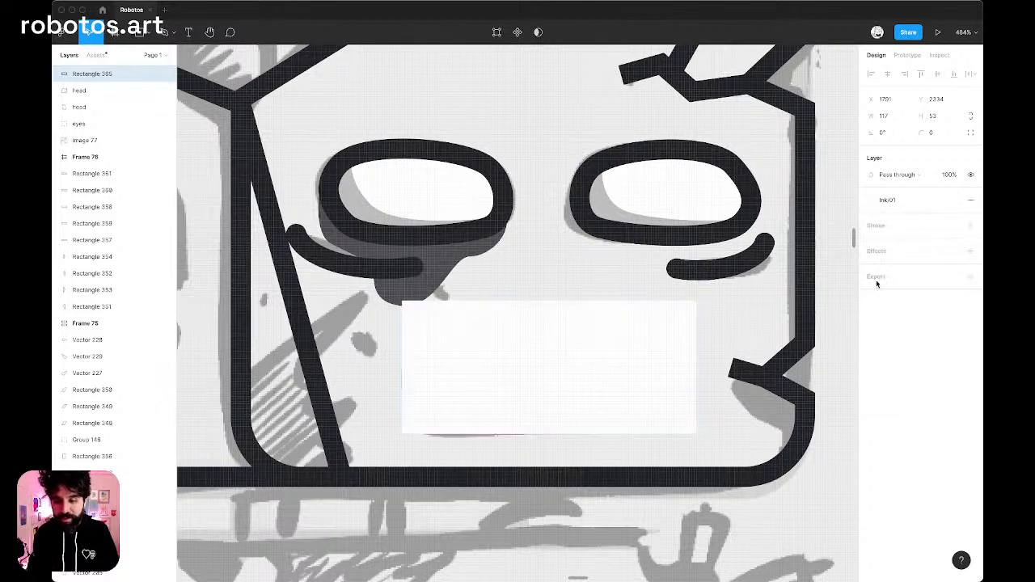
left_click(971, 201)
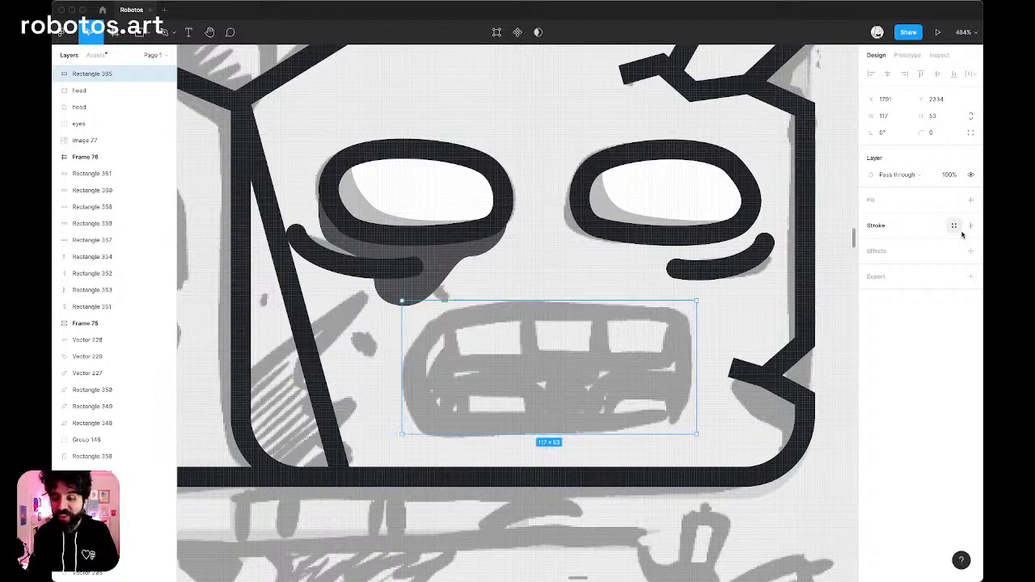
left_click(954, 226)
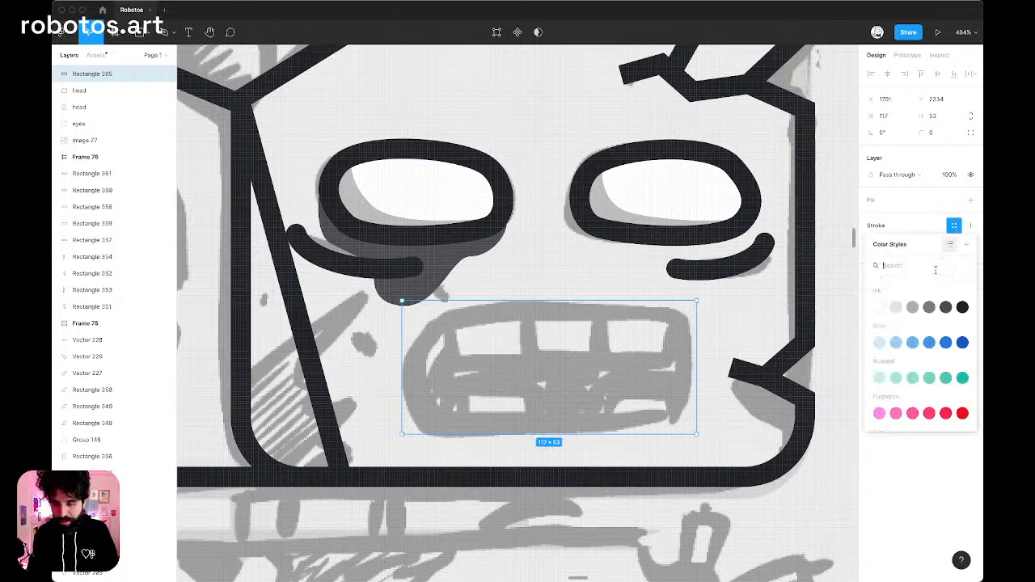
left_click(961, 310)
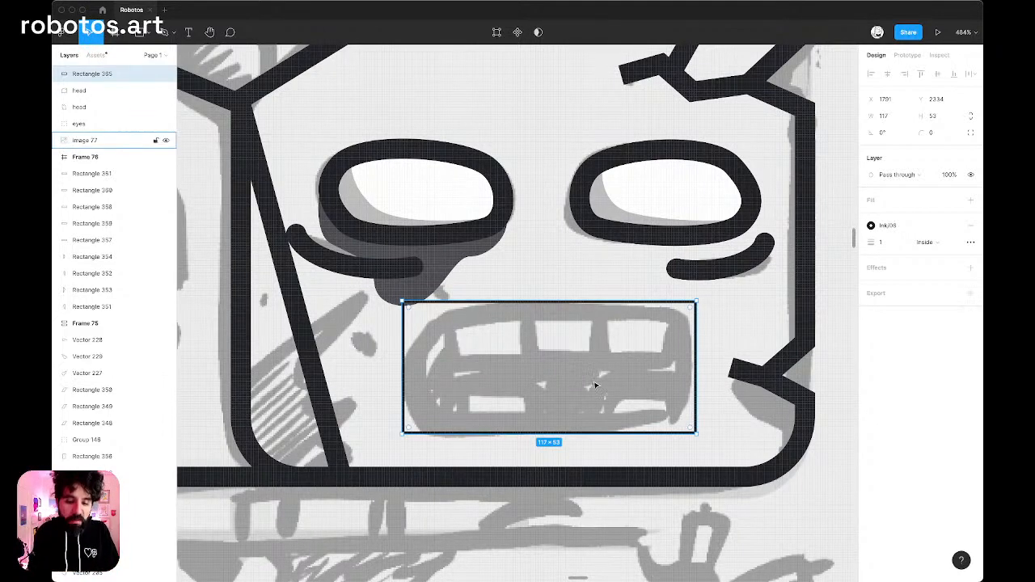
Edit the mouth rectangle's points and round its two left corners to a radius of 32.
double_click(626, 341)
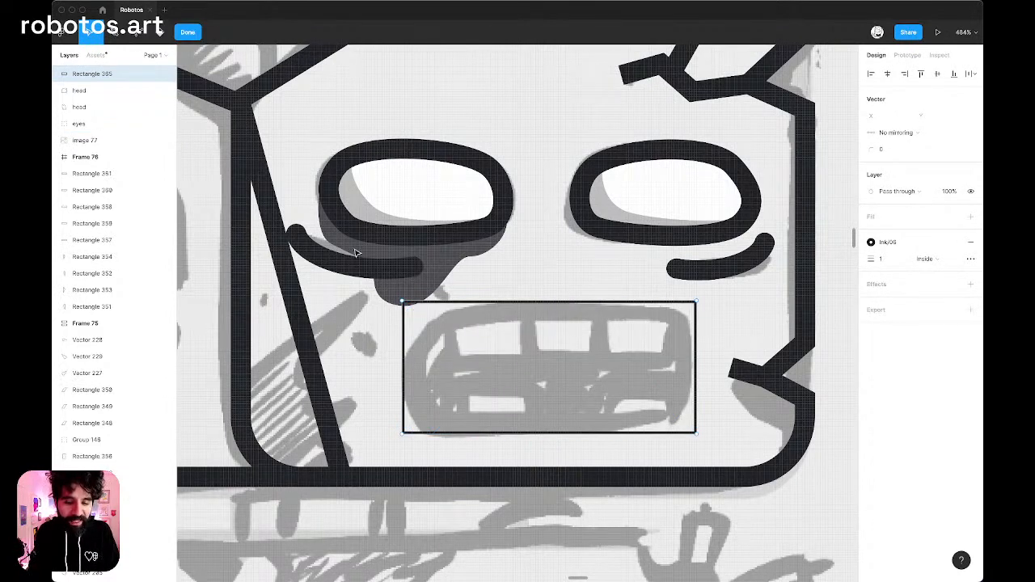
left_click_drag(354, 248, 478, 475)
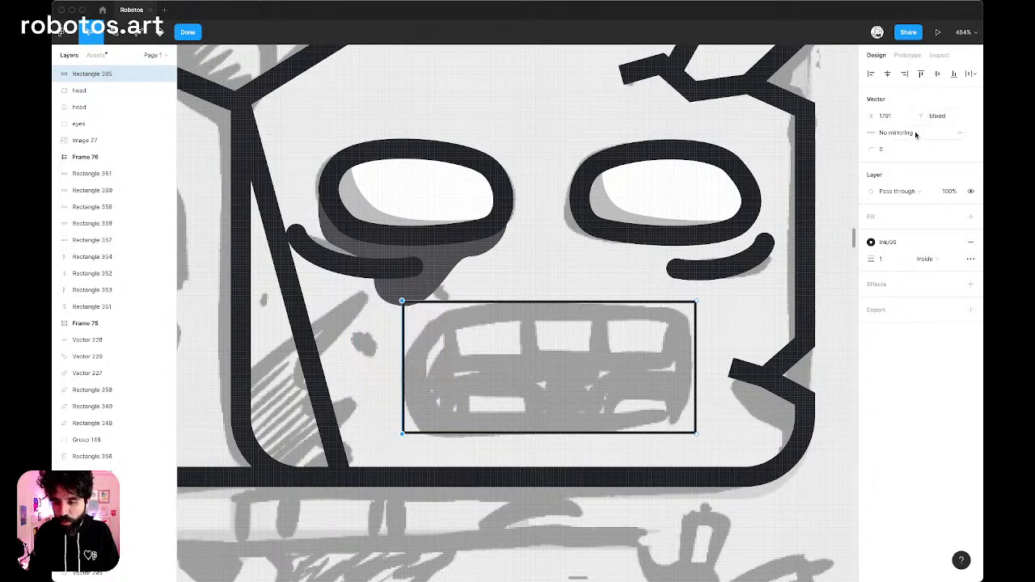
left_click(883, 150)
key("shift+Up")
key("shift+Up")
key("shift+Up")
key("shift+Up")
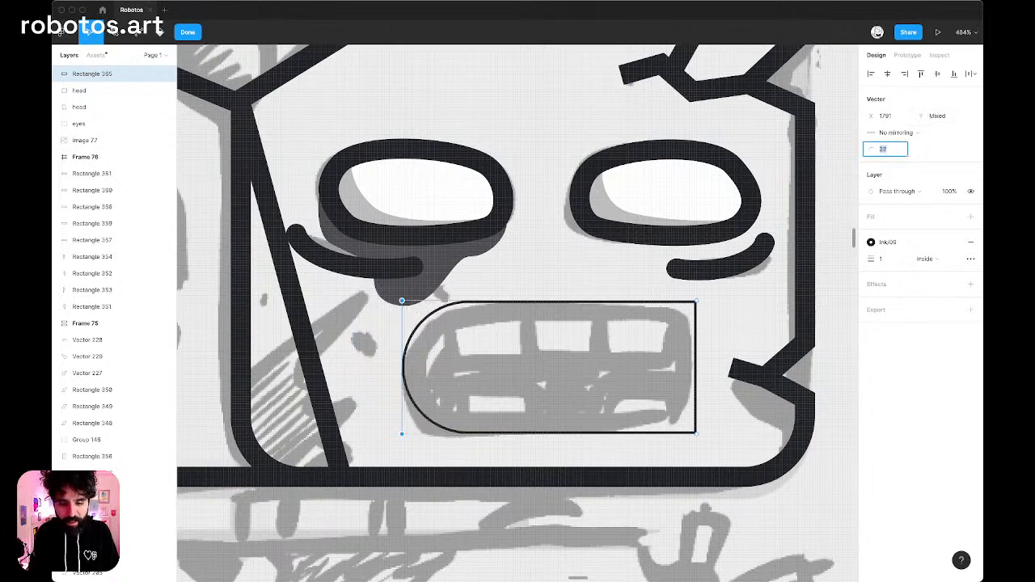
Round the mouth outline's two right corners to a radius of 16.
left_click_drag(666, 242, 758, 487)
left_click(903, 151)
key("shift+Up")
key("shift+Up")
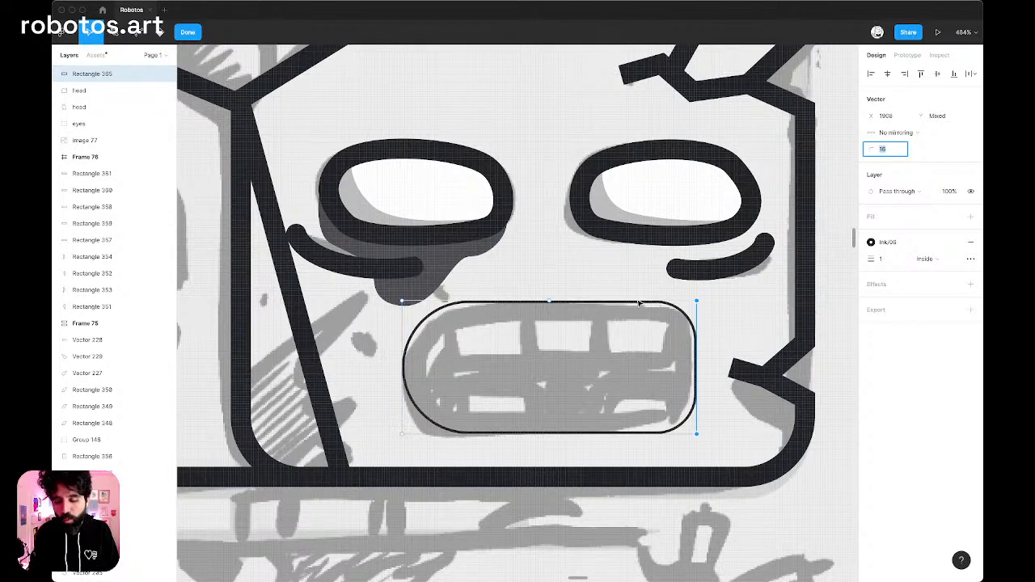
Set the radius of the mouth's upper-right corner to 24, and give the lower-right corner the same radius.
left_click_drag(668, 283, 742, 346)
left_click(895, 151)
key("shift+Up")
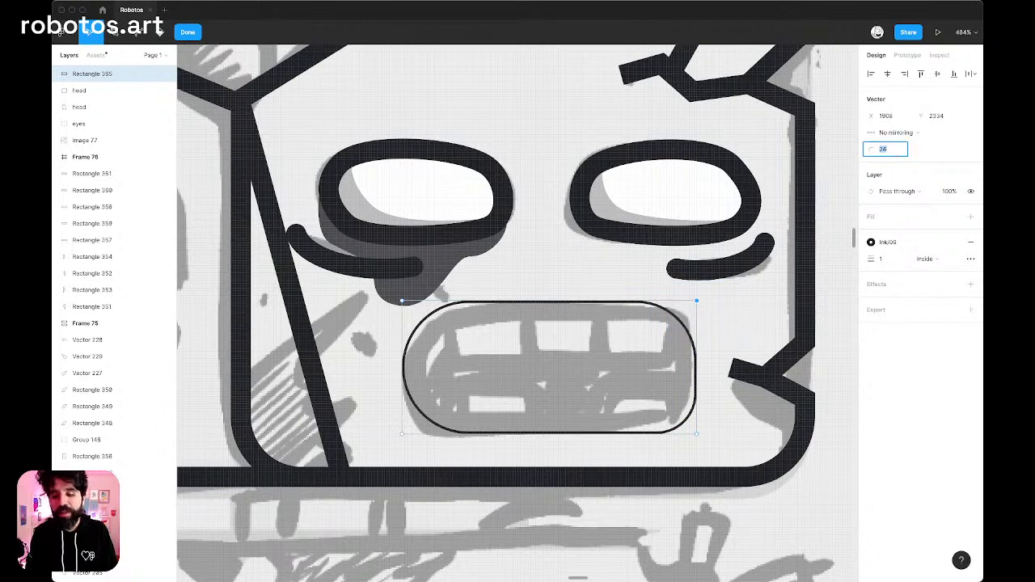
left_click_drag(759, 363, 637, 491)
left_click(896, 150)
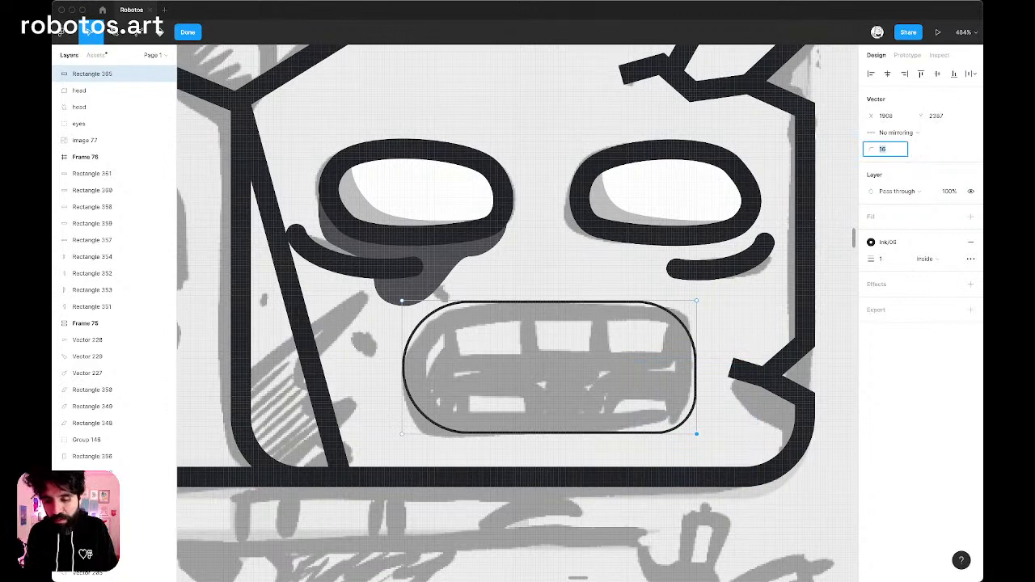
key("shift+Up")
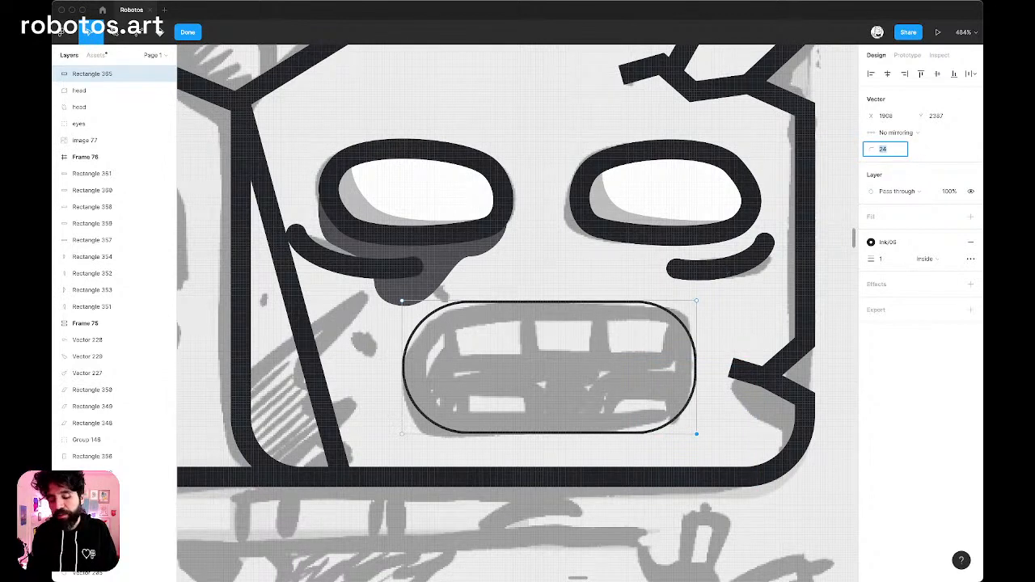
key("Escape")
key("Escape")
Try a radius of 40 on the mouth outline's upper-left corner.
scroll(626, 277, "down", 2)
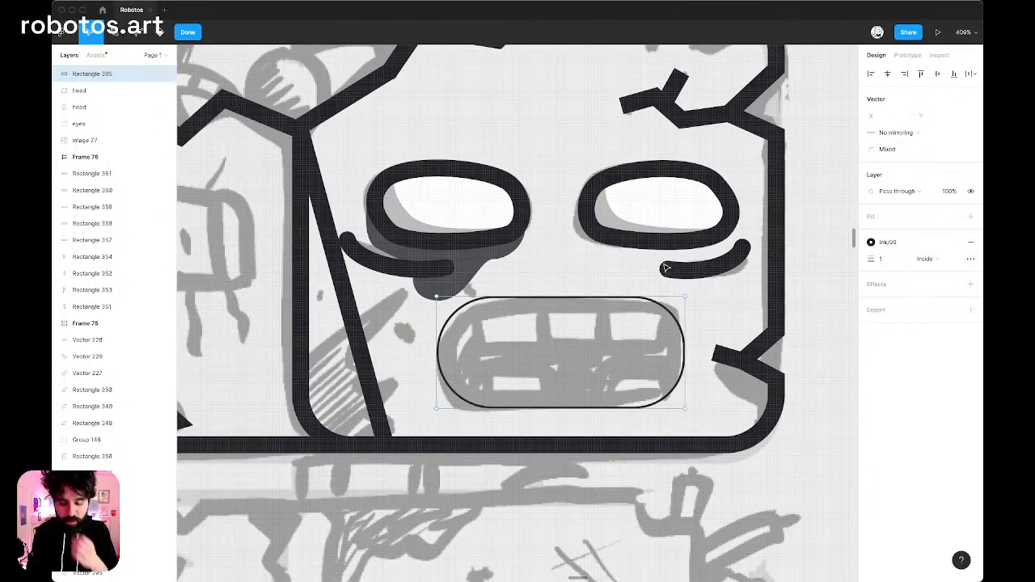
scroll(511, 318, "up", 4)
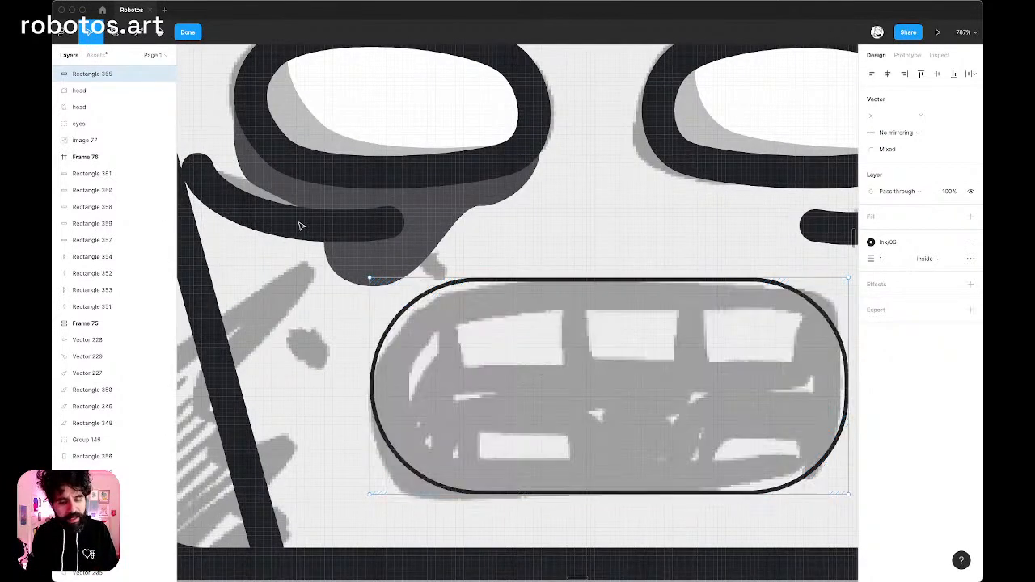
left_click(370, 279)
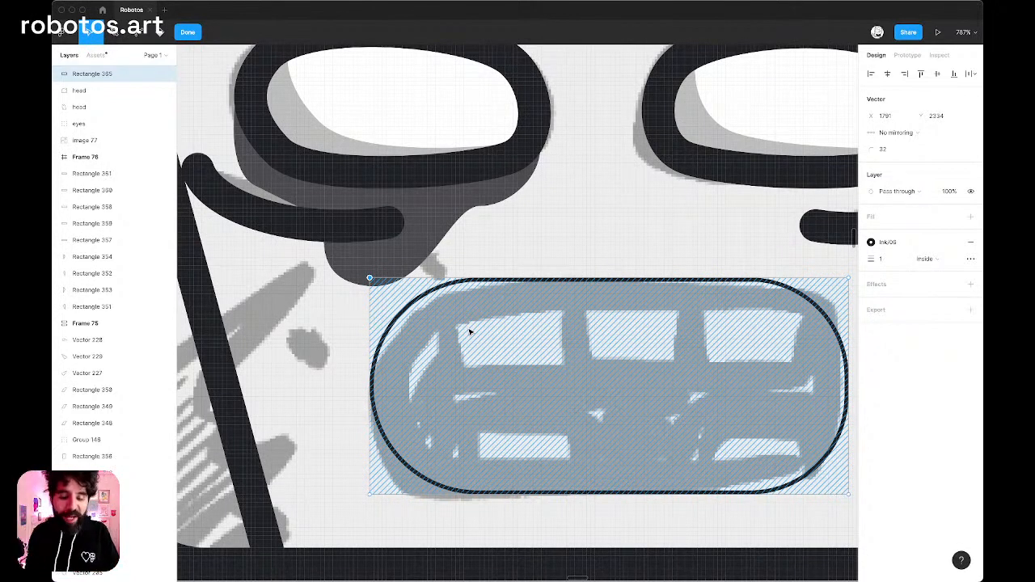
scroll(470, 331, "right", 5)
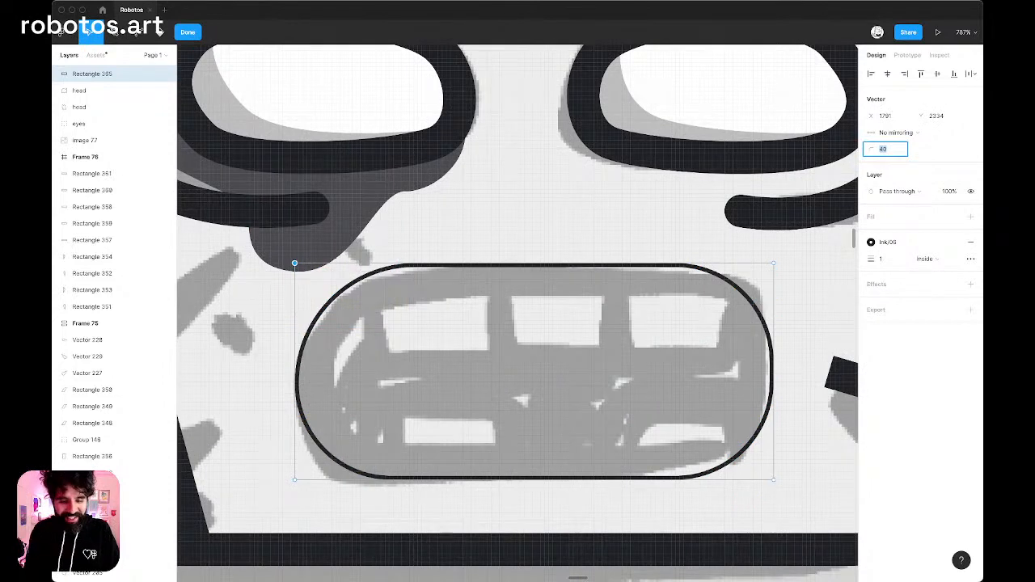
scroll(545, 194, "down", 4)
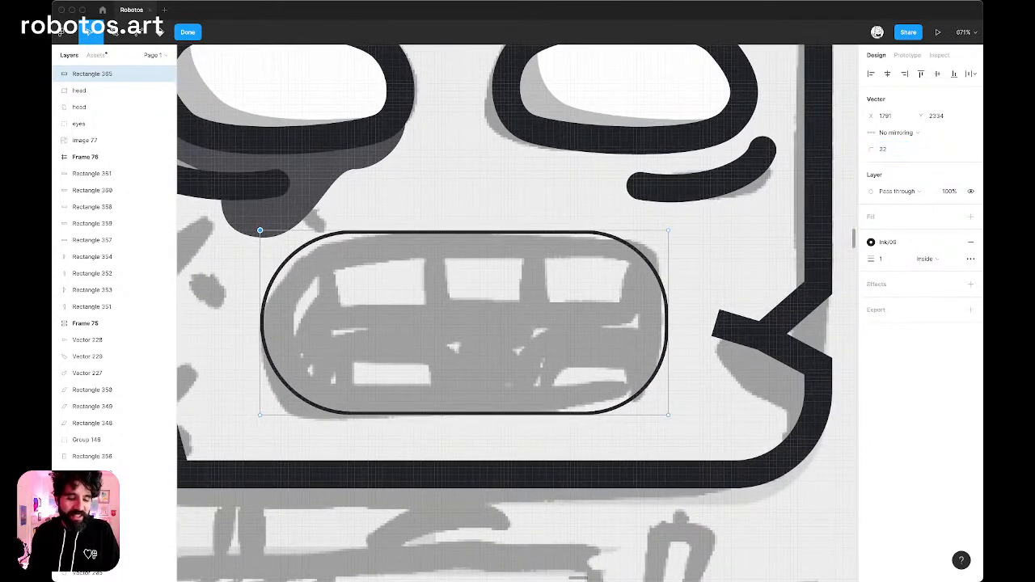
scroll(533, 202, "down", 3)
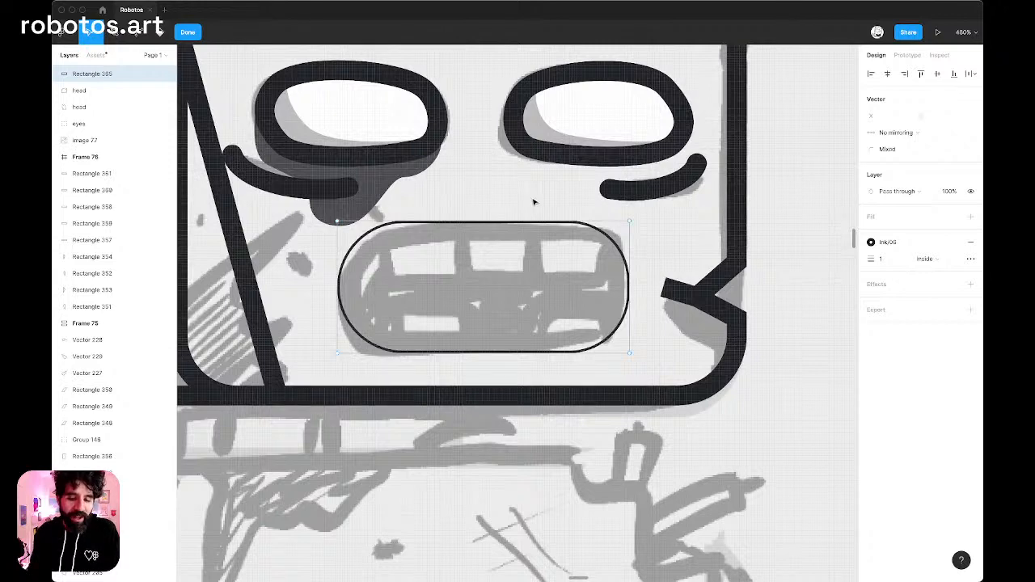
scroll(397, 201, "down", 3)
scroll(355, 206, "up", 3)
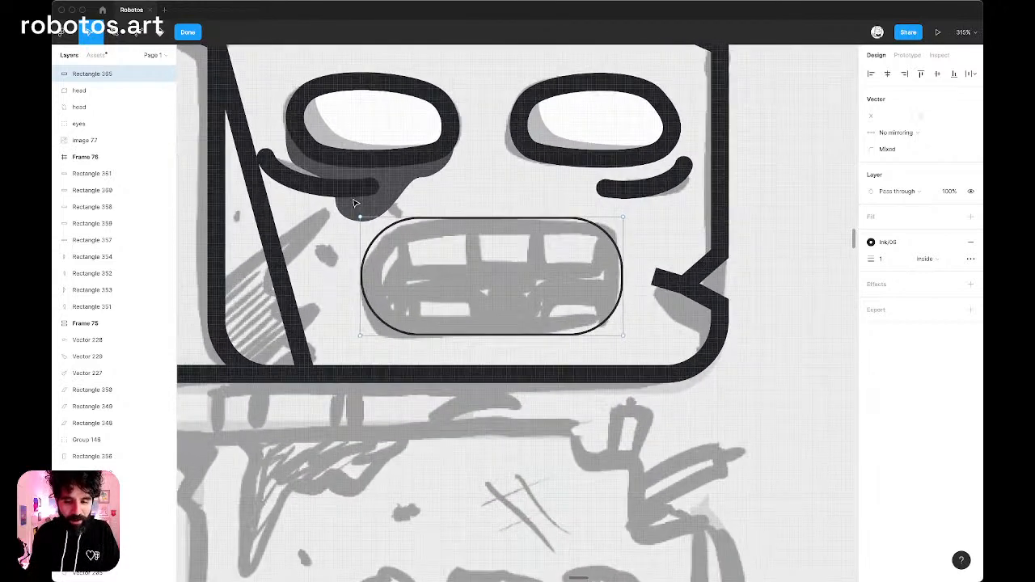
scroll(429, 212, "up", 3)
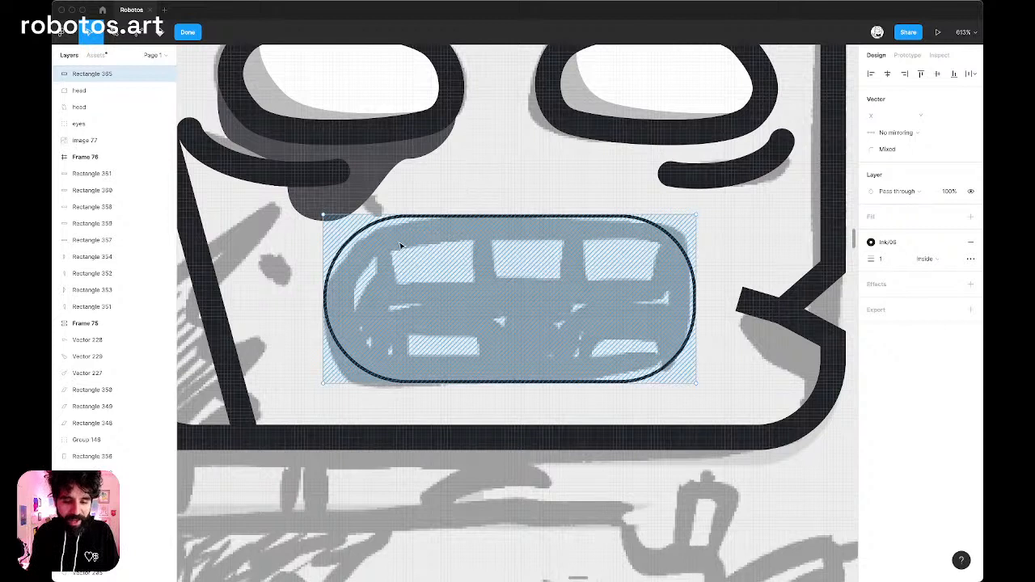
Finish the mouth edit and place three adjoining rectangles as upper teeth along its top edge, about 77 × 24 altogether.
key("Escape")
key("Escape")
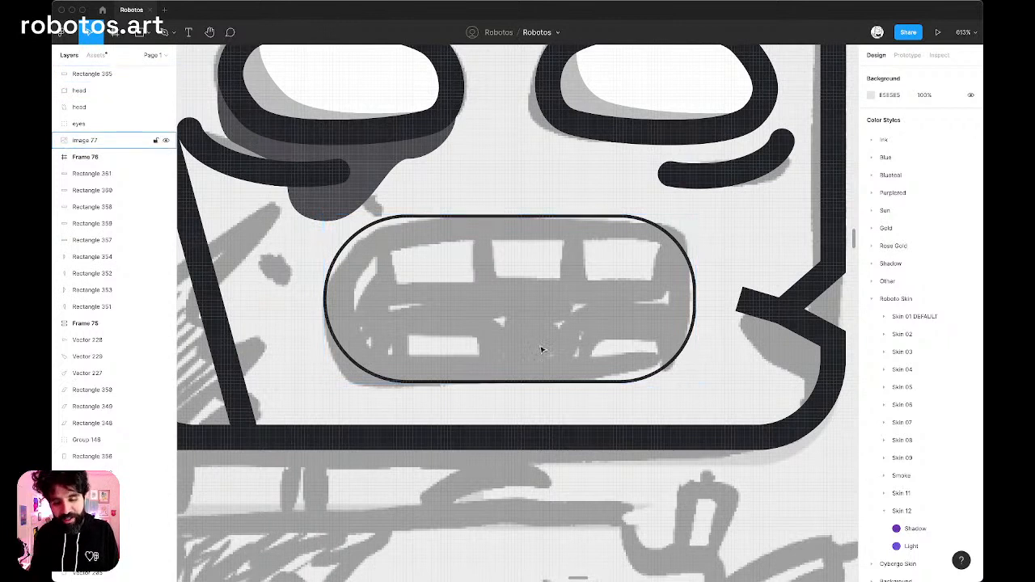
key("r")
mouse_move(393, 293)
left_mouse_down()
mouse_move(486, 213)
mouse_move(491, 218)
left_mouse_up()
left_click_drag(452, 258, 637, 249)
left_click(548, 270, "shift")
left_click(456, 266, "shift")
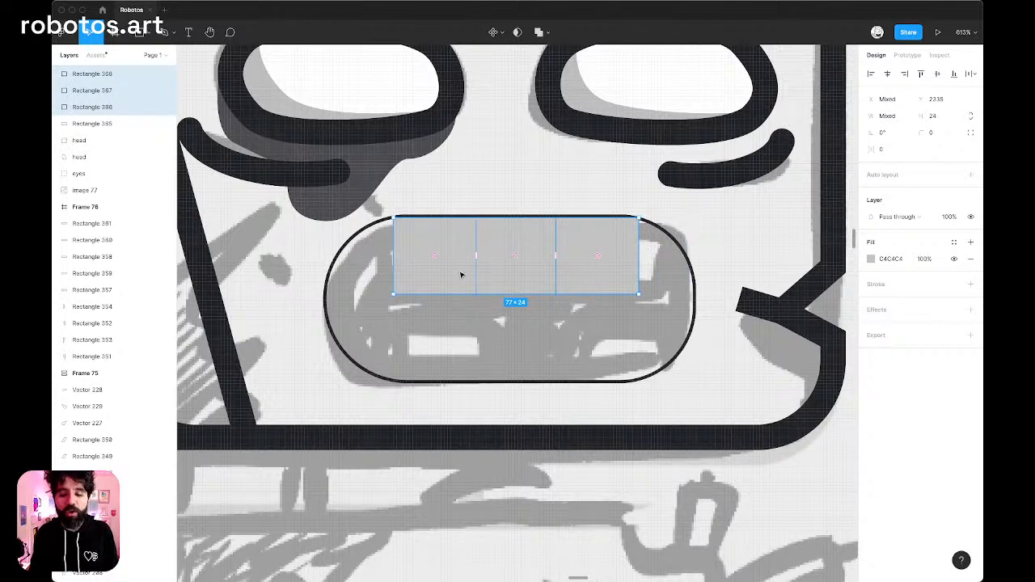
Duplicate the three upper teeth into the mouth's lower half with a gap of 4 between rows, and select all six teeth.
left_click_drag(530, 243, 522, 329)
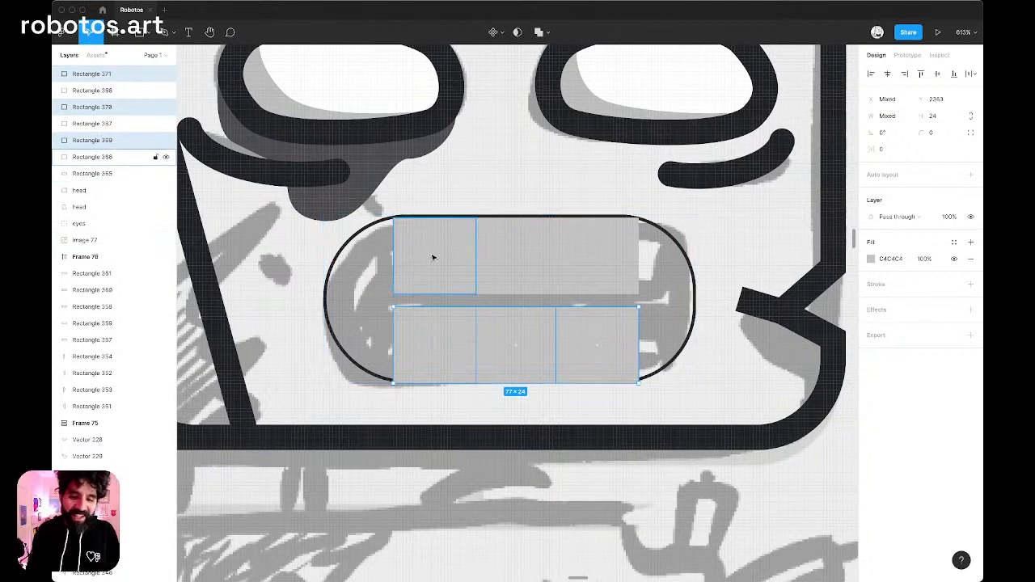
left_click(453, 259)
left_click(518, 271, "shift")
left_click(603, 278, "shift")
left_click(596, 356, "shift")
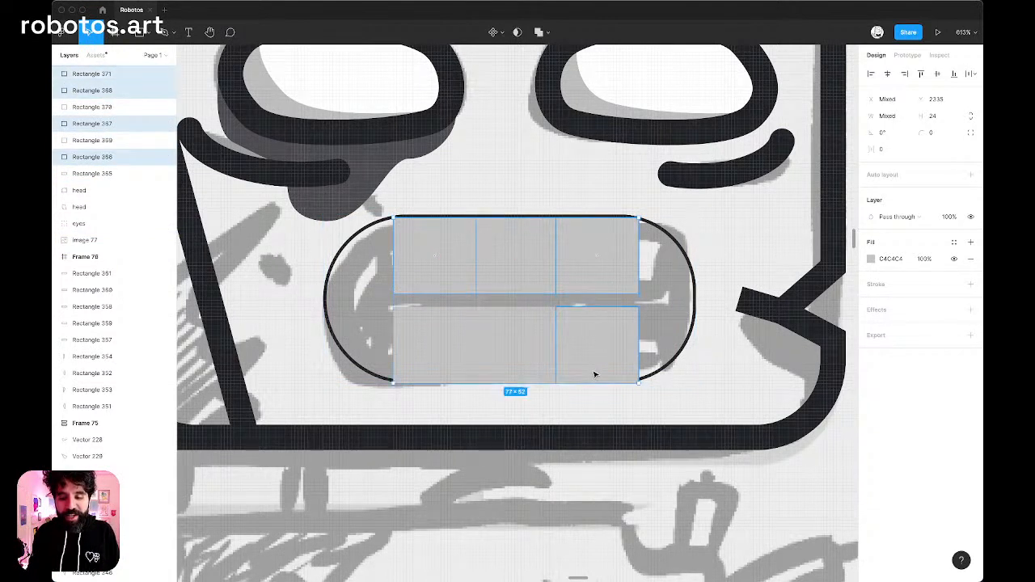
left_click(538, 355, "shift")
left_click(432, 353, "shift")
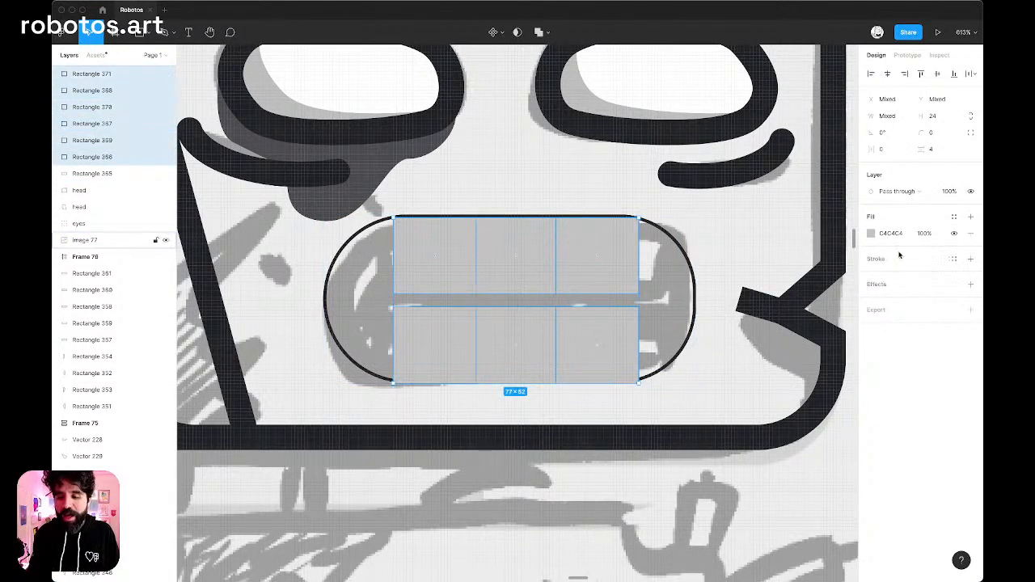
Give the six teeth an Ink/01 fill and an Ink/06 stroke 8 thick, aligned to the center.
left_click(954, 217)
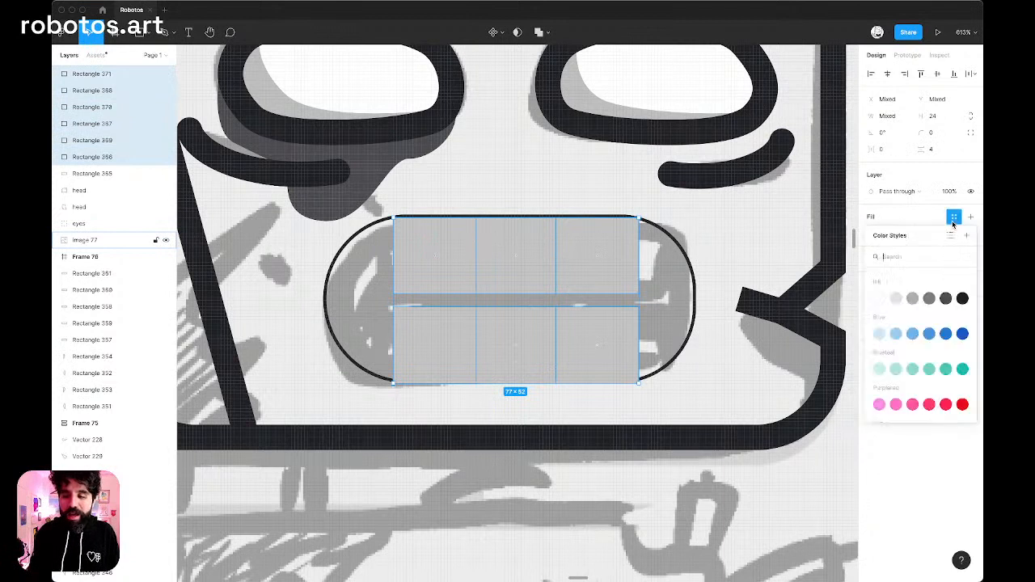
left_click(879, 298)
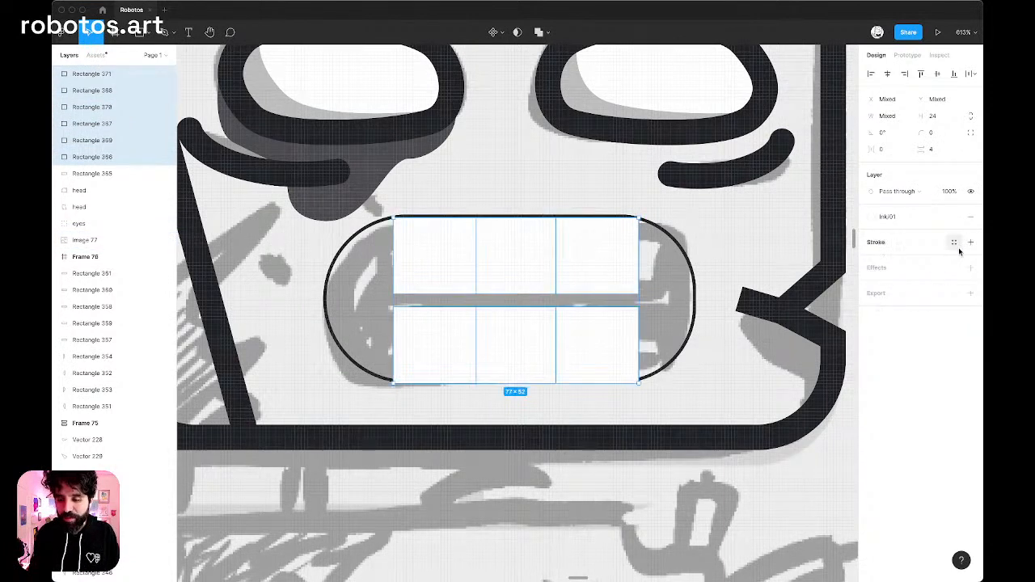
left_click(954, 242)
left_click(963, 324)
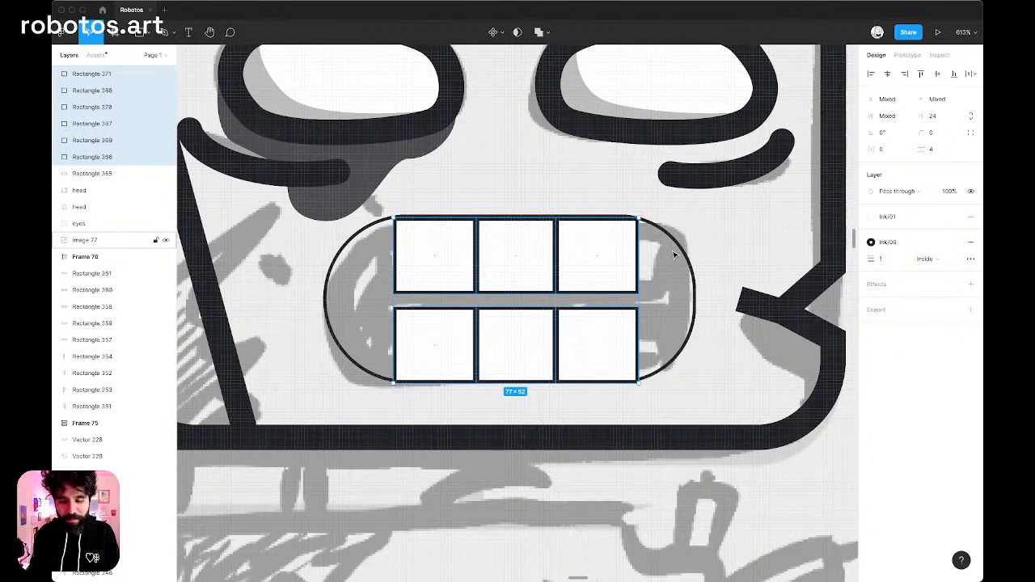
left_click(891, 261)
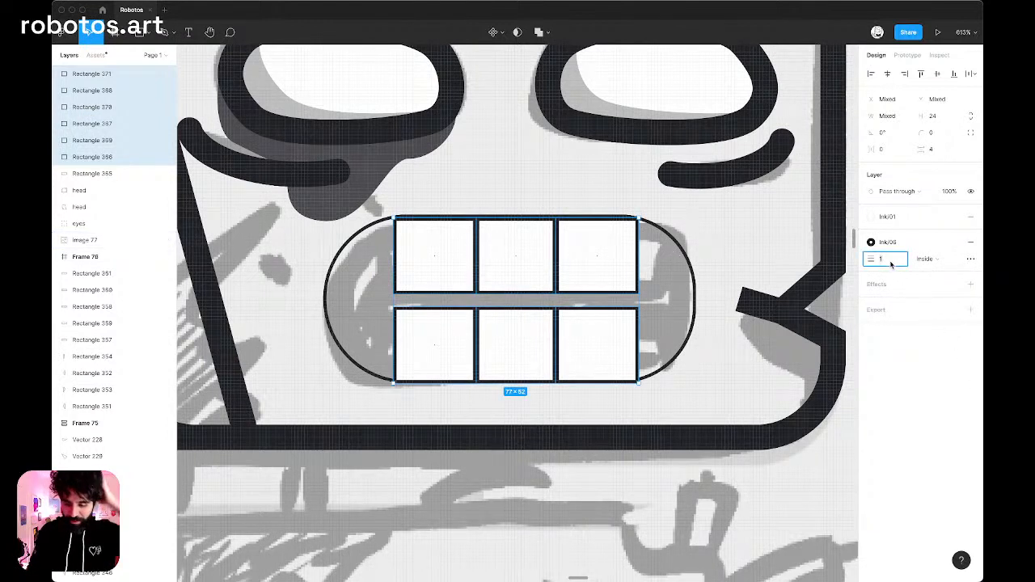
type("8")
key("Return")
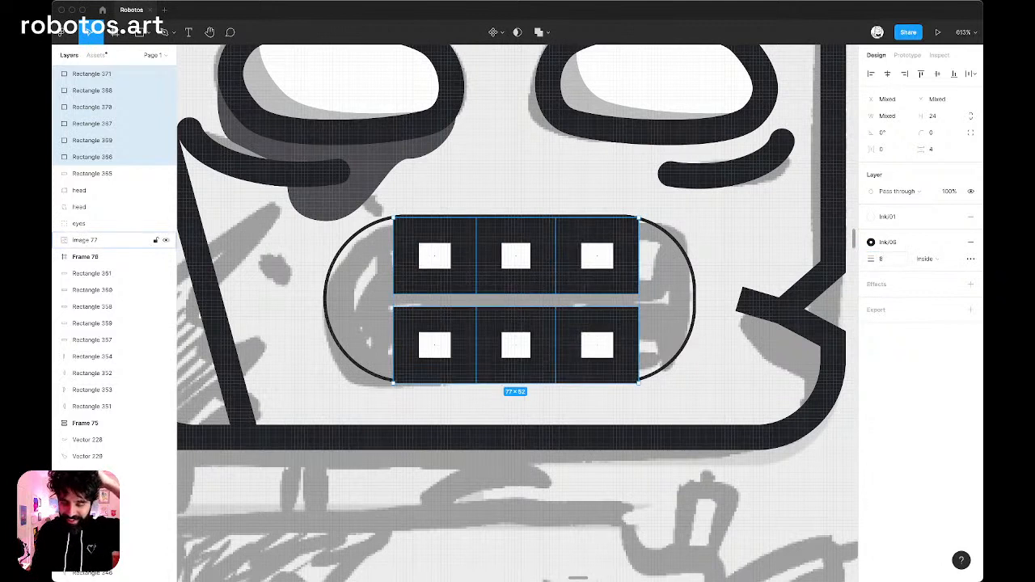
left_click(936, 260)
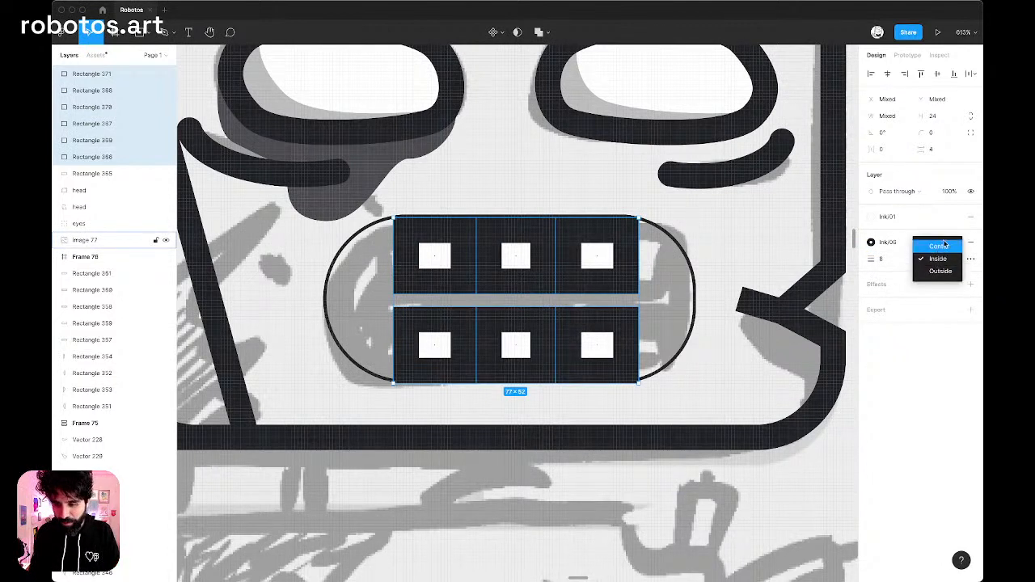
left_click(939, 247)
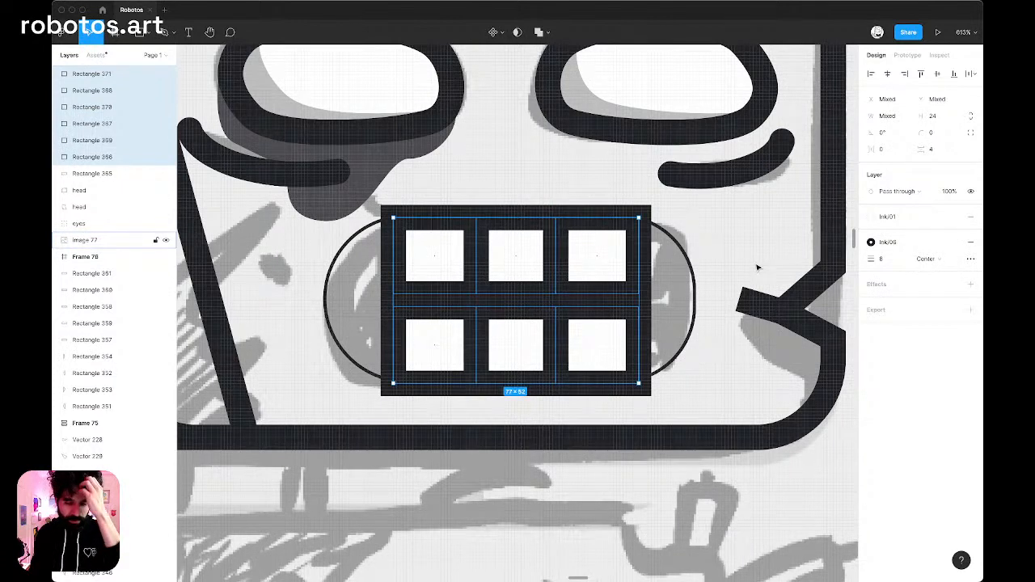
Set the stroke thickness of the rounded mouth outline to 8.
left_click(673, 246)
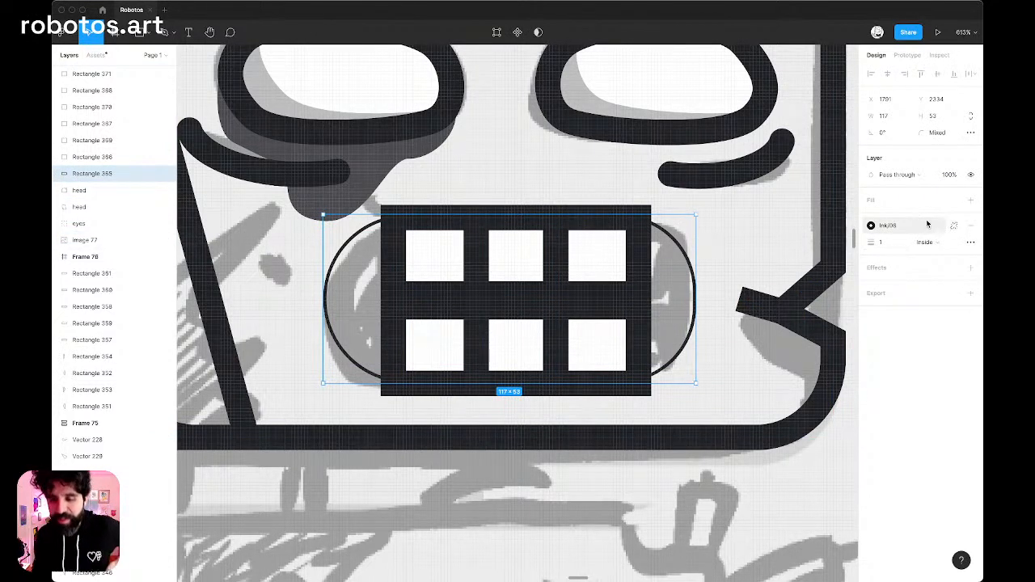
left_click(885, 247)
type("8")
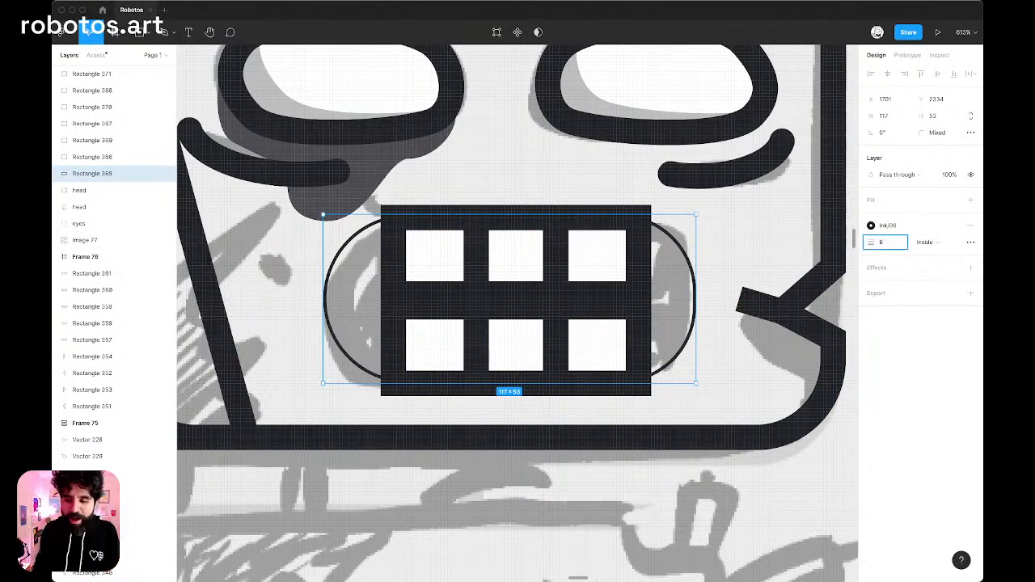
key("Return")
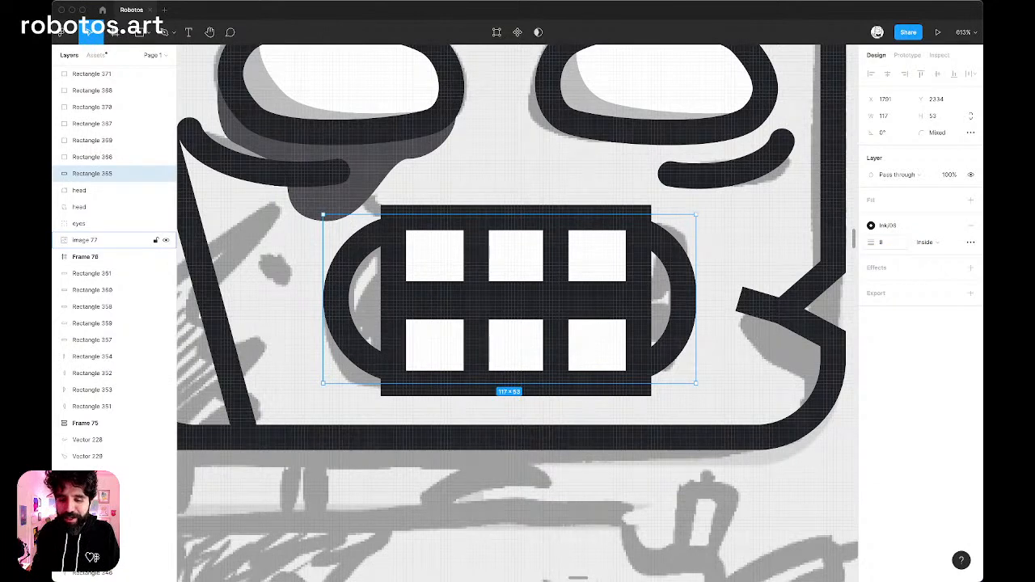
Lower the top edge of the three upper teeth together, making them 22 high.
left_click(539, 240)
left_click(593, 254, "shift")
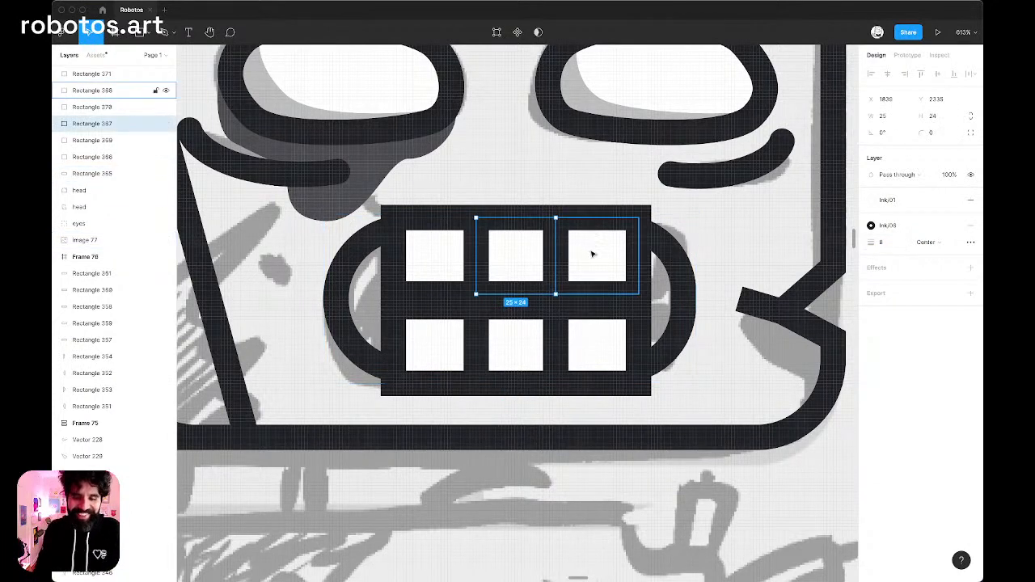
left_click(463, 254, "shift")
left_click_drag(503, 218, 507, 226)
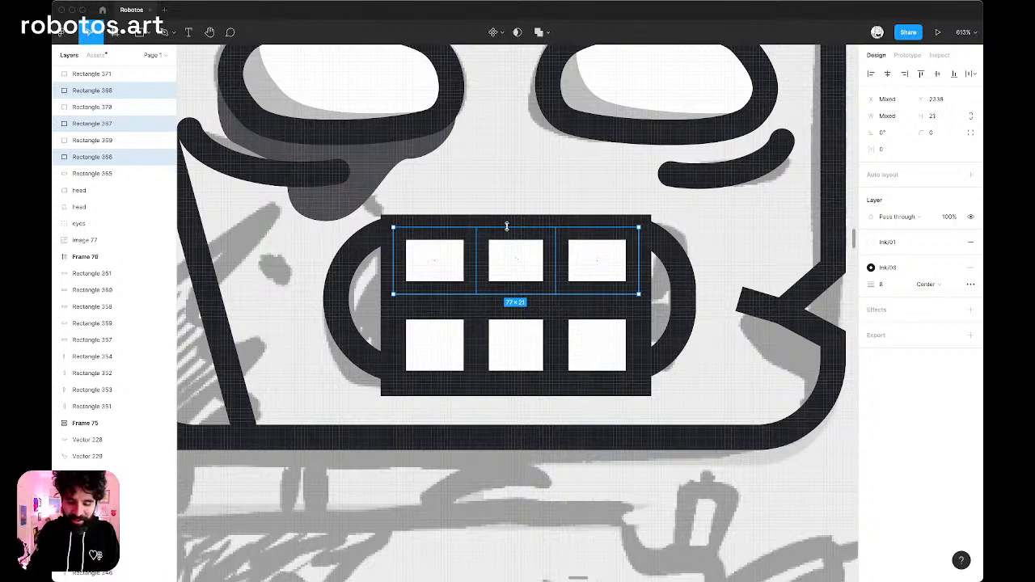
key("super+y")
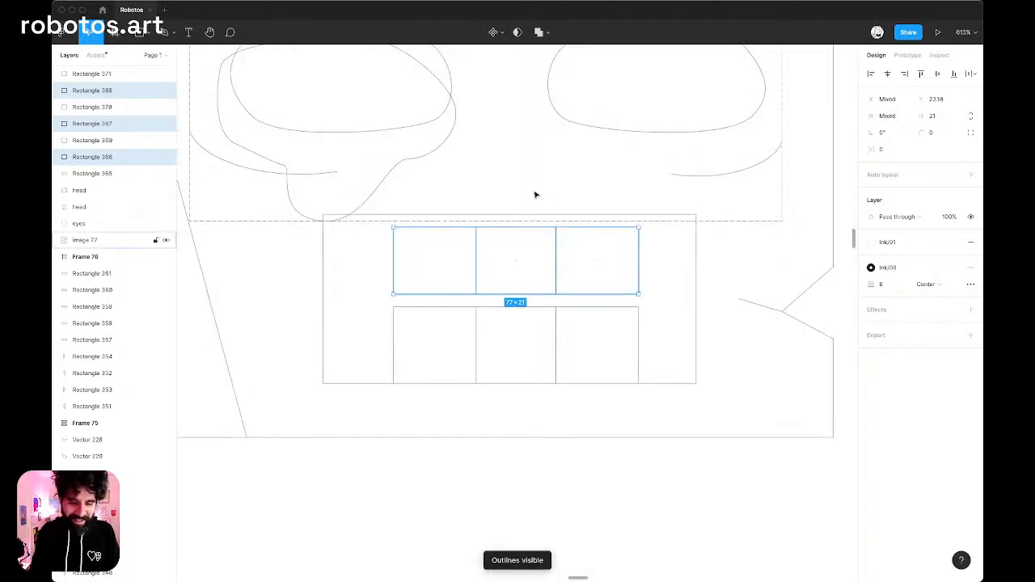
scroll(490, 224, "up", 5)
key("super+y")
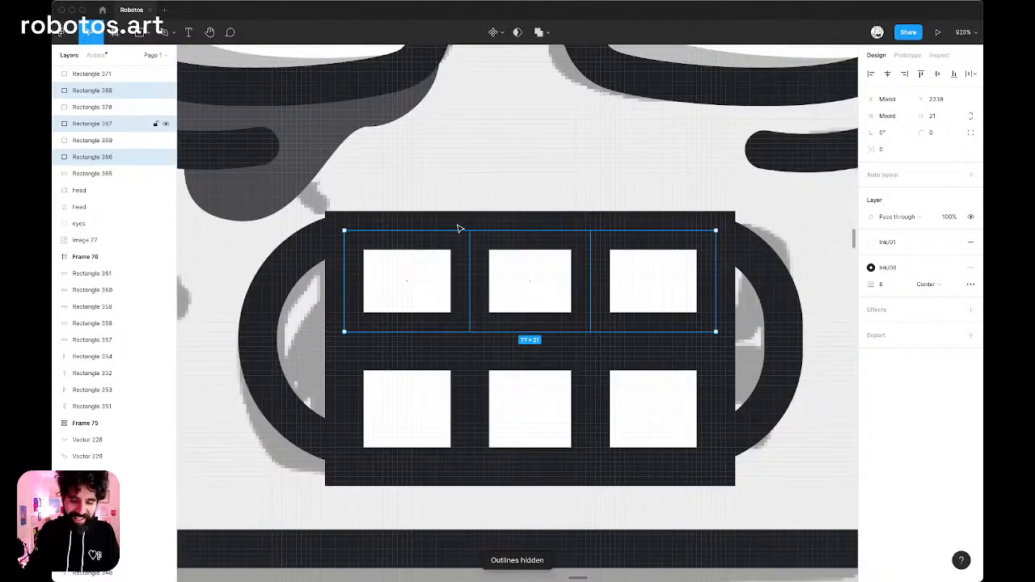
mouse_move(479, 231)
left_mouse_down()
mouse_move(478, 249)
mouse_move(486, 226)
left_mouse_up()
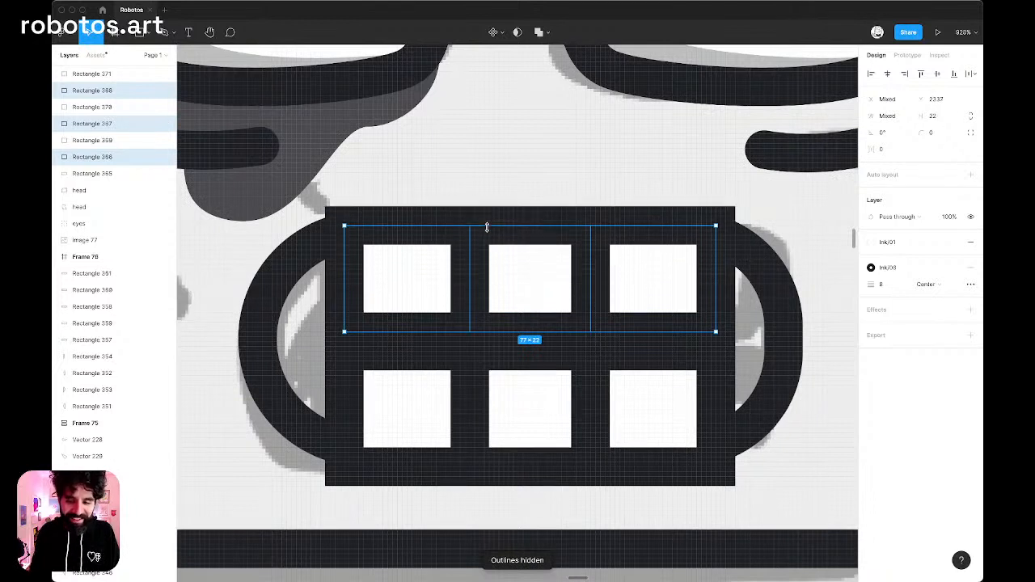
Raise the bottom edge of the three lower teeth together, making them 21 high.
left_click(415, 404)
left_click(647, 407, "shift")
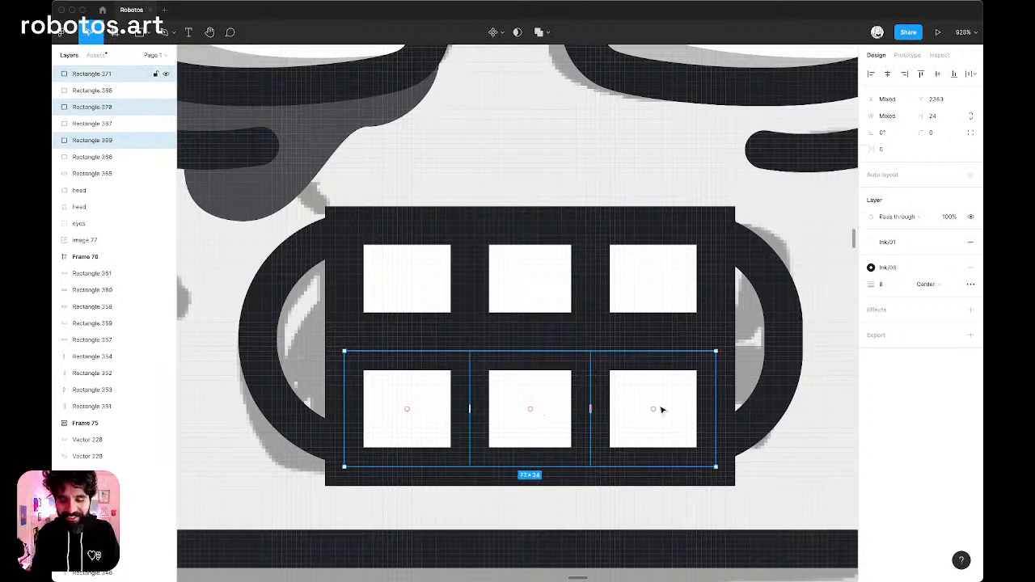
mouse_move(558, 467)
left_mouse_down()
mouse_move(562, 422)
mouse_move(561, 450)
left_mouse_up()
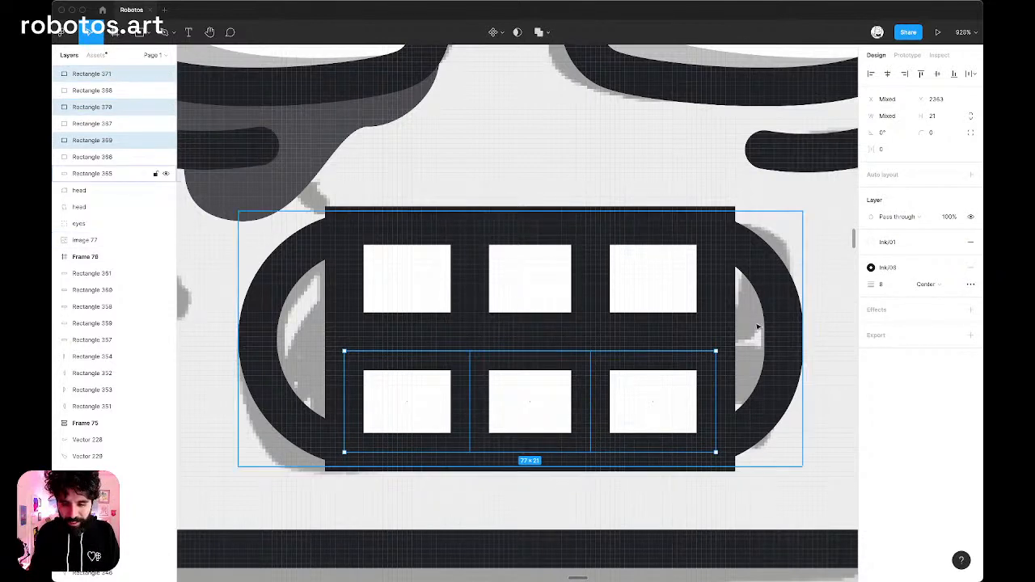
scroll(759, 320, "down", 3)
left_click(786, 275)
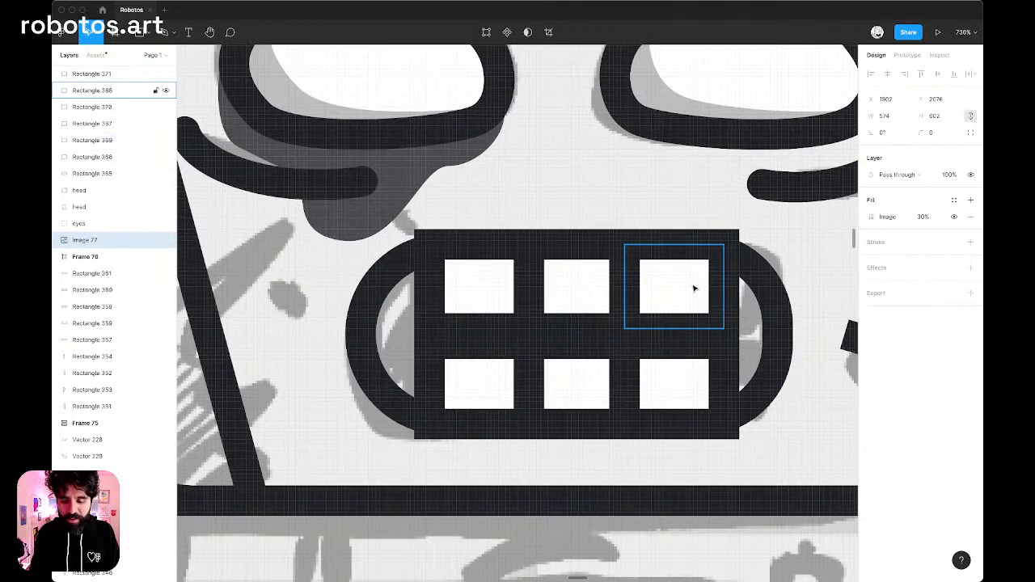
Round all four corners of the upper-right tooth to a radius of 16 and lower its top edge to a height of 20.
left_click(694, 289)
key("Return")
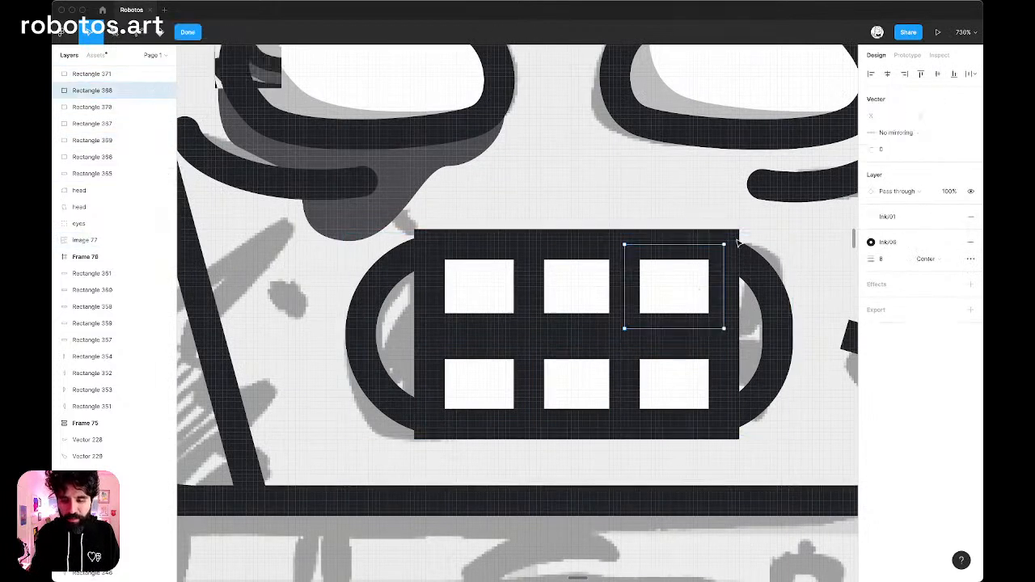
mouse_move(749, 198)
left_mouse_down()
mouse_move(645, 374)
mouse_move(599, 378)
left_mouse_up()
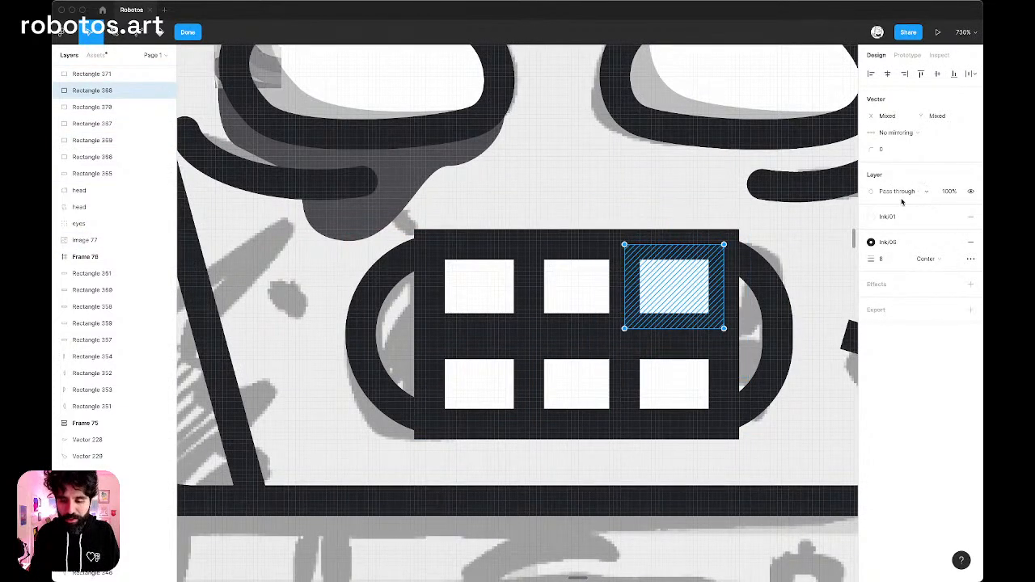
left_click(898, 151)
type("16")
key("Return")
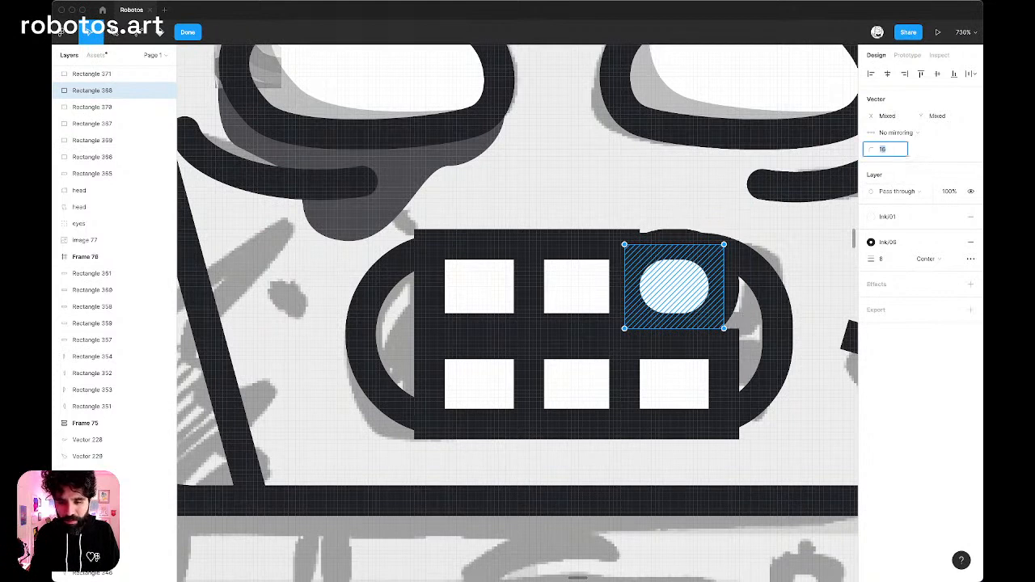
key("Escape")
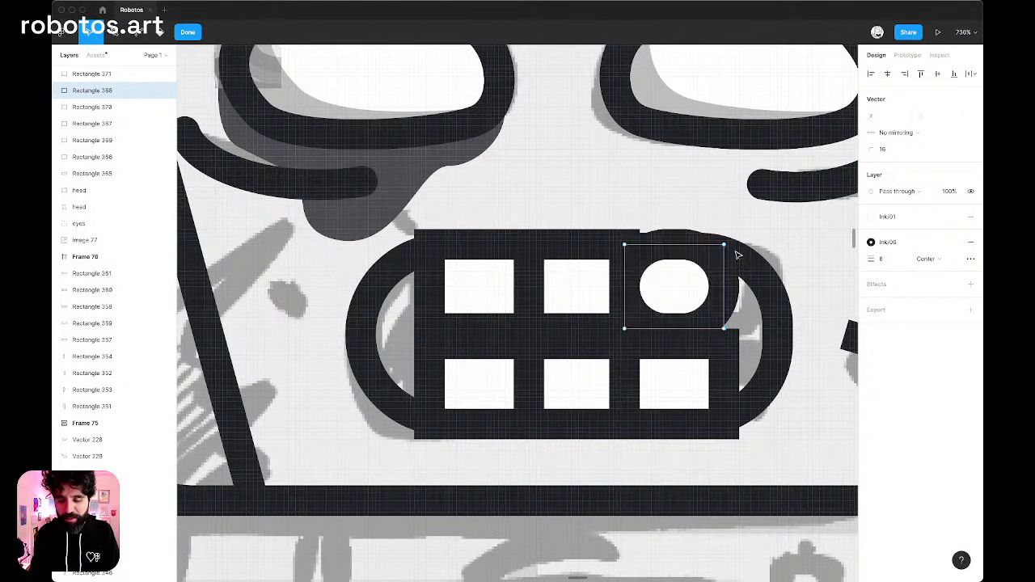
key("Escape")
left_click_drag(686, 244, 686, 251)
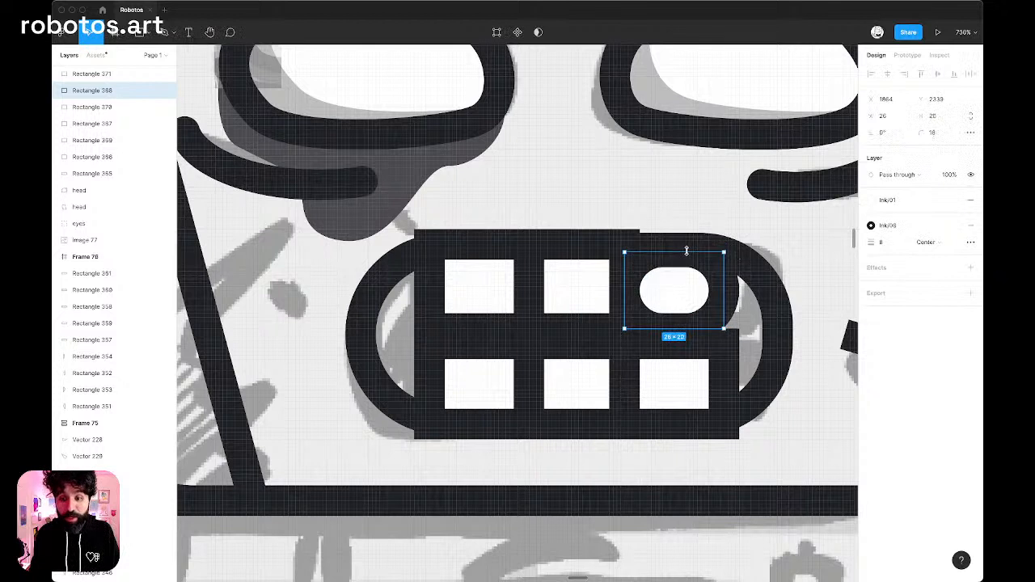
Delete the other two upper teeth and all three lower teeth, keeping only the rounded tooth.
left_click(583, 267)
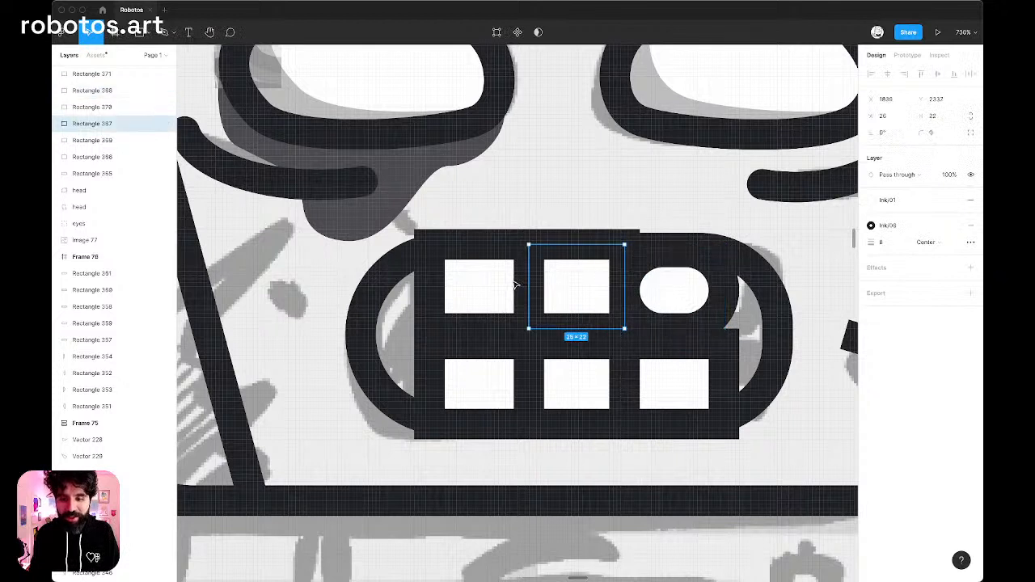
key("Escape")
left_click(492, 277)
left_click(575, 280, "shift")
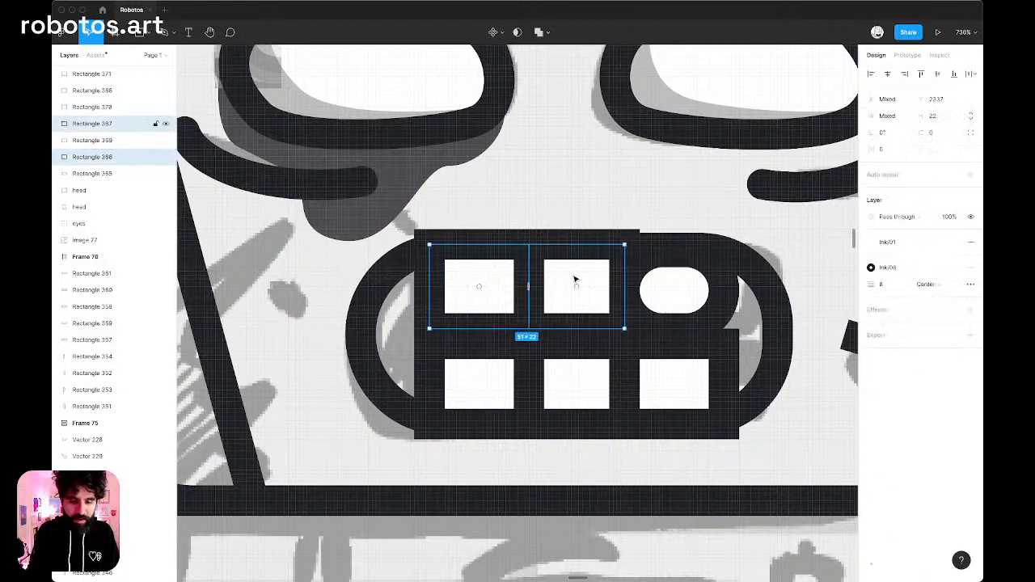
key("Delete")
left_click(476, 372)
left_click(559, 372, "shift")
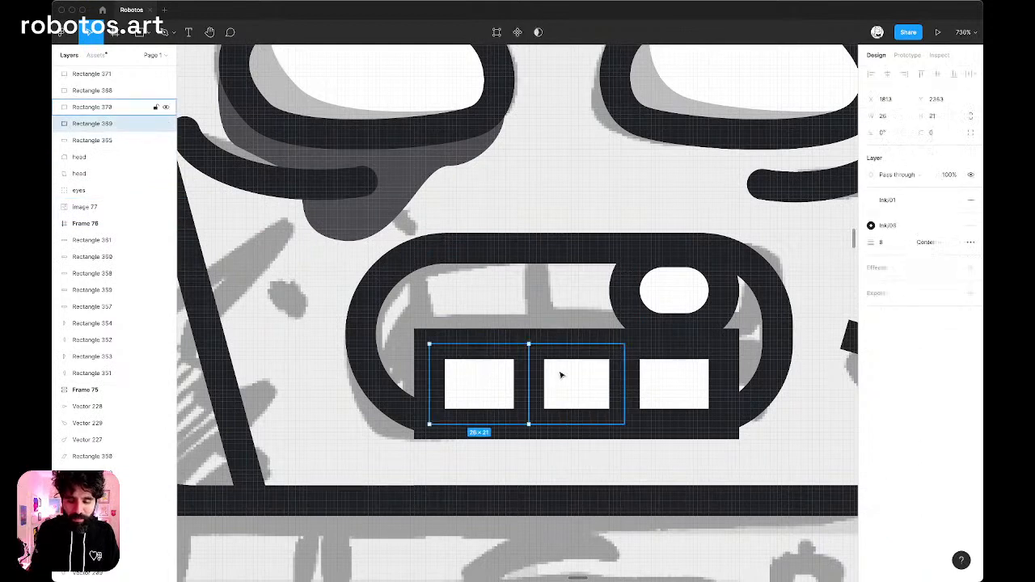
left_click(697, 375, "shift")
key("Delete")
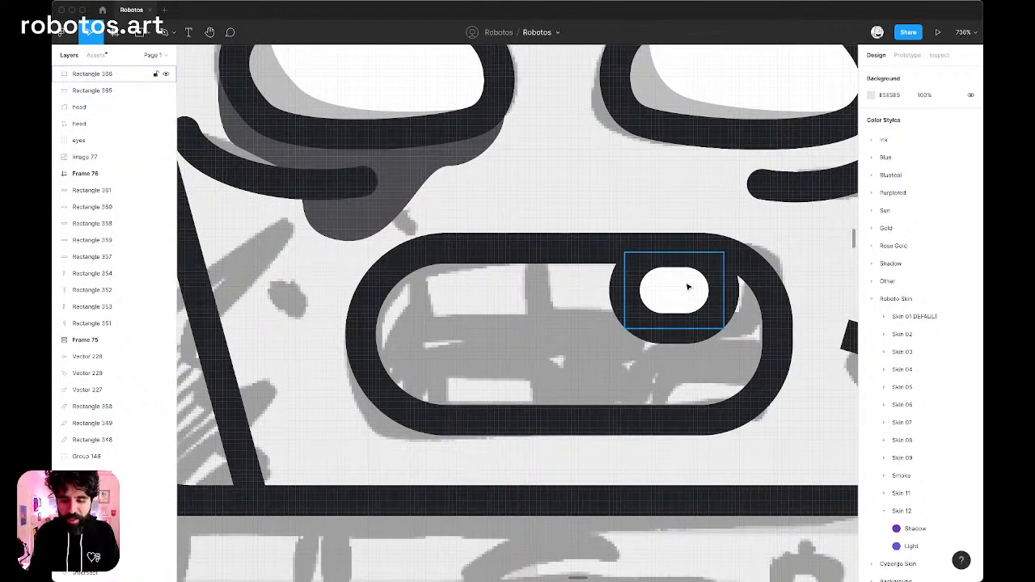
Set the radius of the remaining tooth's two upper corners to 8.
left_click(688, 286)
double_click(689, 287)
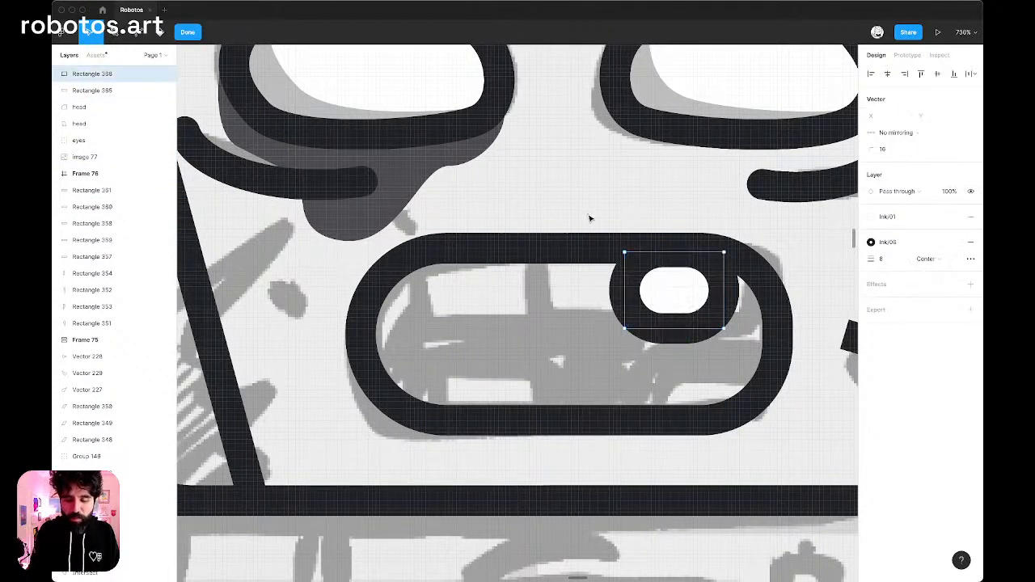
left_click(885, 149)
type("8")
key("Return")
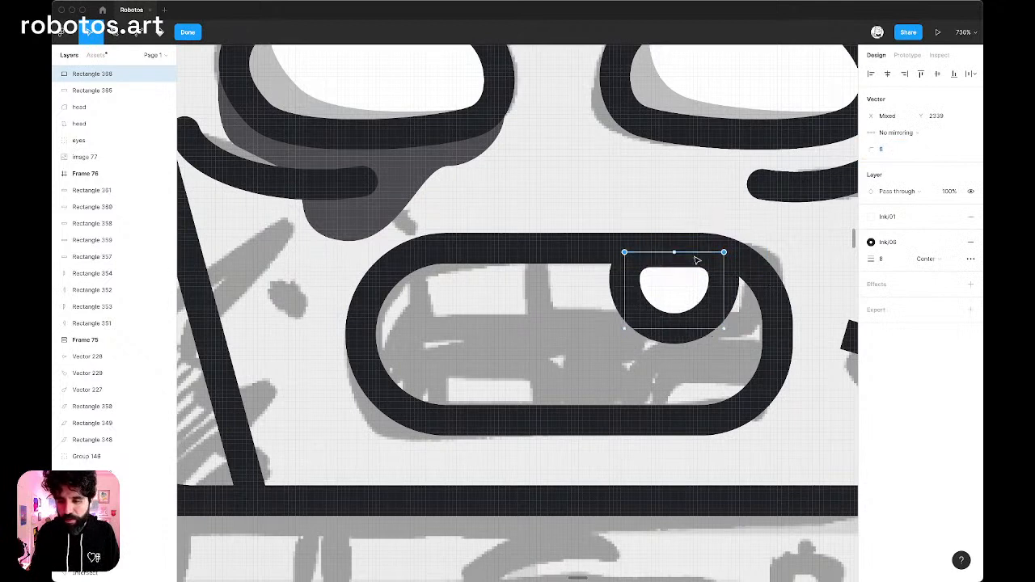
key("Escape")
left_click(739, 218)
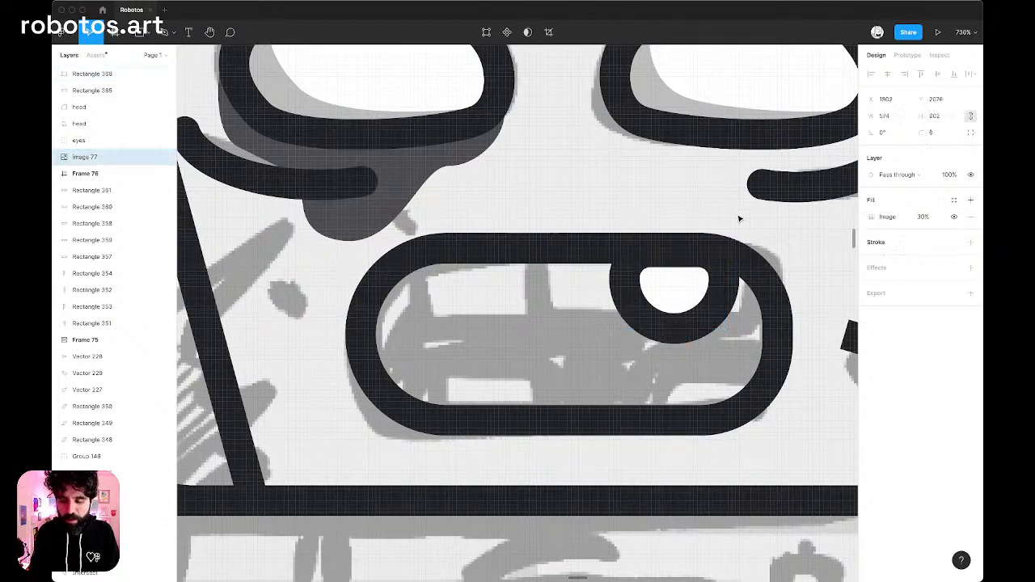
Duplicate the tooth beside itself and into the mouth's lower left, and set the lower copy's two bottom corners to radius 8.
left_click(702, 293)
left_click_drag(702, 293, 491, 365)
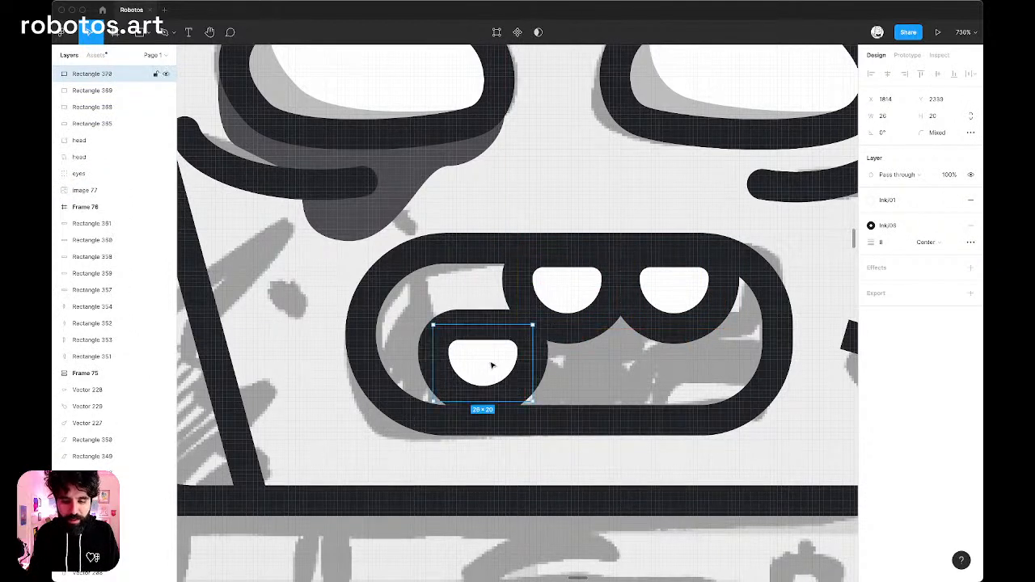
double_click(491, 365)
left_click_drag(394, 349, 595, 463)
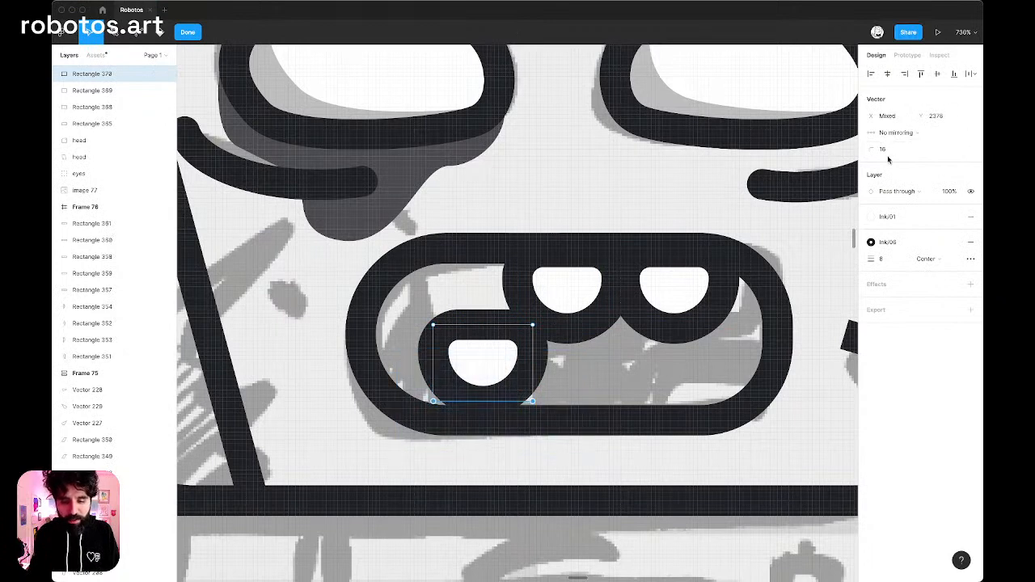
left_click(887, 152)
type("0")
key("Return")
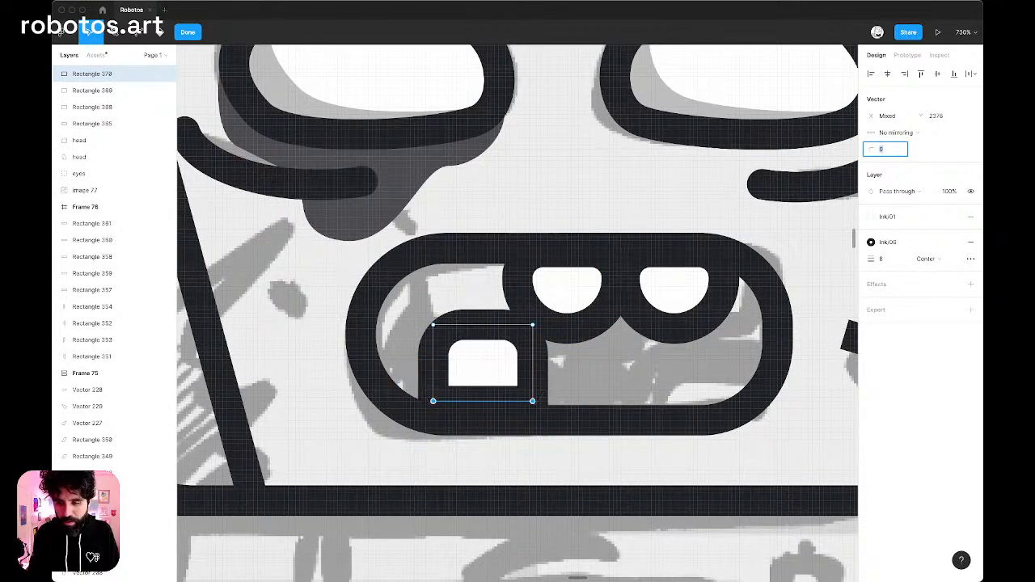
type("8")
key("Return")
Set the radius of the lower tooth's two upper corners to 16.
left_click_drag(582, 281, 390, 350)
left_click(888, 154)
type("16")
key("Return")
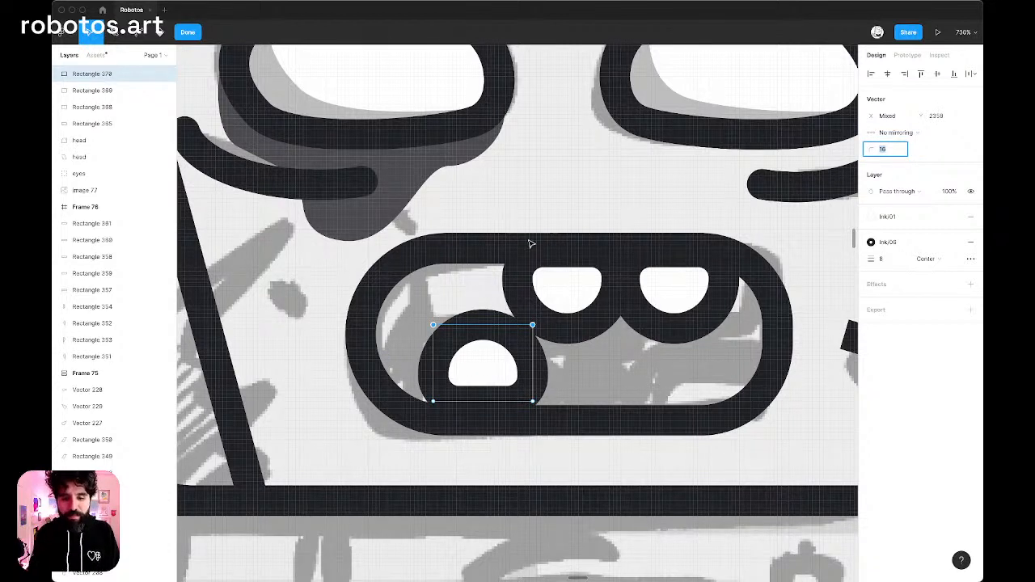
left_click(500, 340)
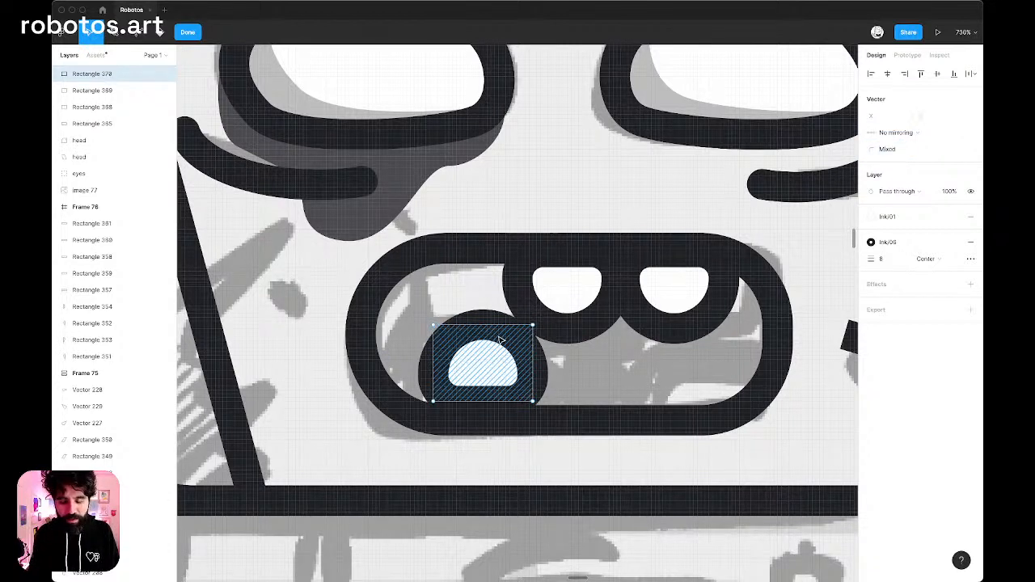
Move the lower tooth down so its base sits on the mouth's bottom outline.
key("Escape")
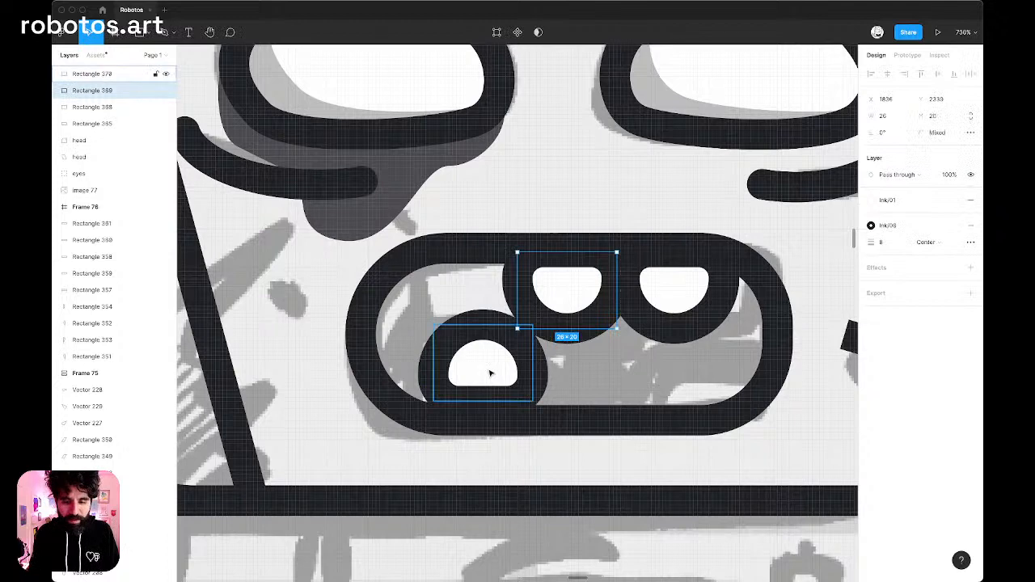
left_click_drag(489, 375, 498, 393)
scroll(497, 393, "down", 5)
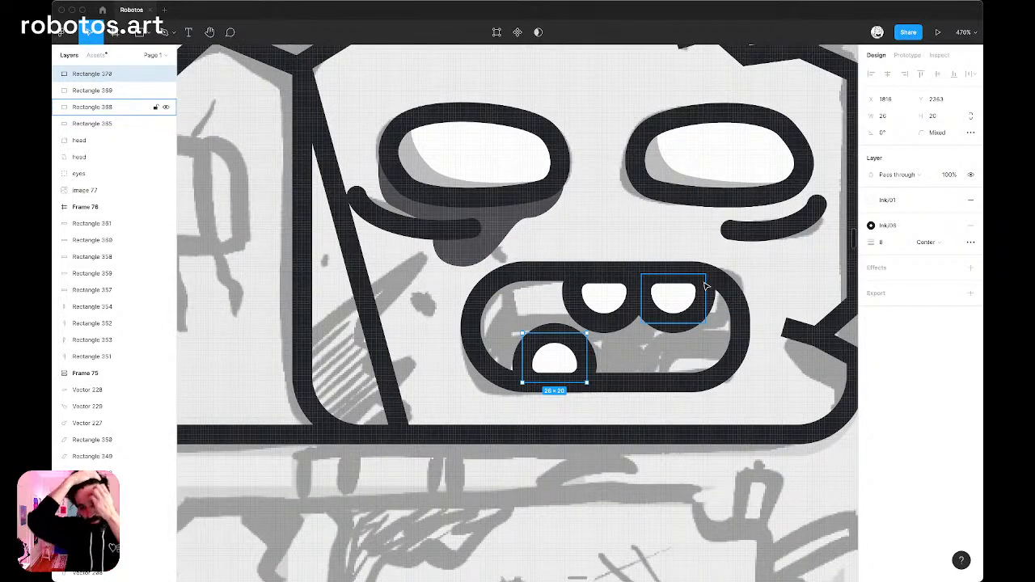
Examine the traced face, mouth and teeth against the sketch of the whole head.
scroll(705, 286, "down", 5)
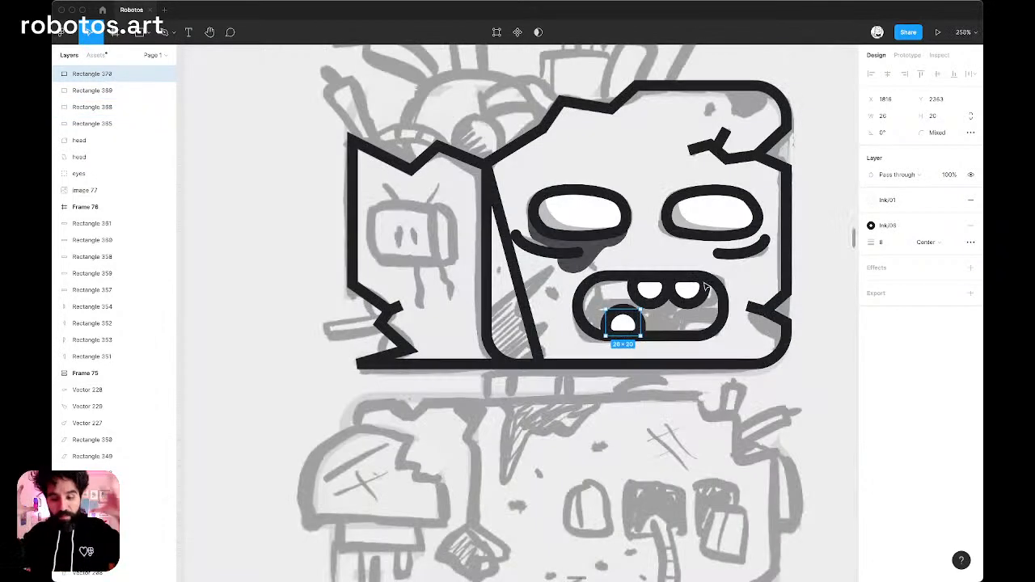
scroll(642, 268, "right", 2)
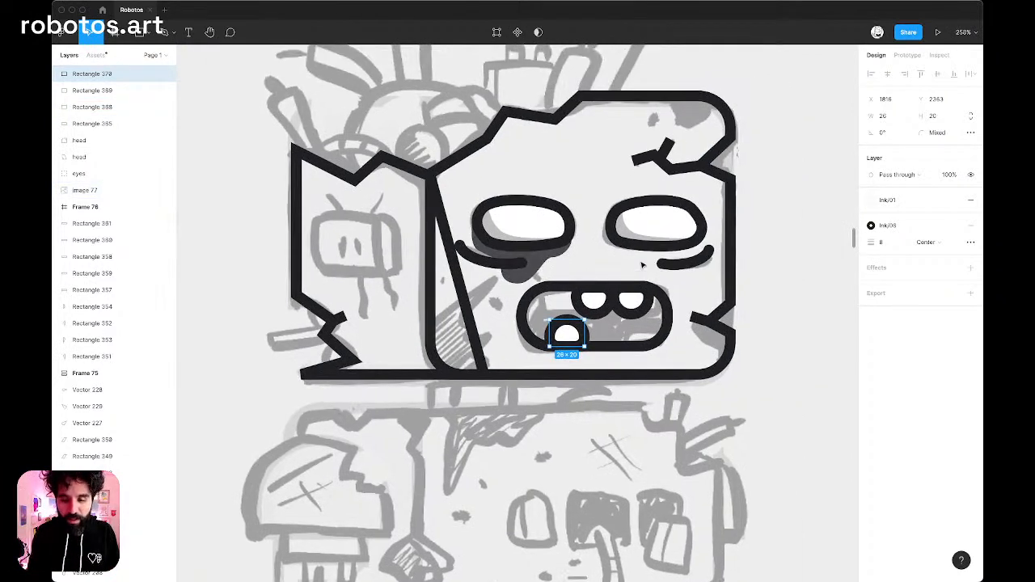
scroll(598, 325, "up", 5)
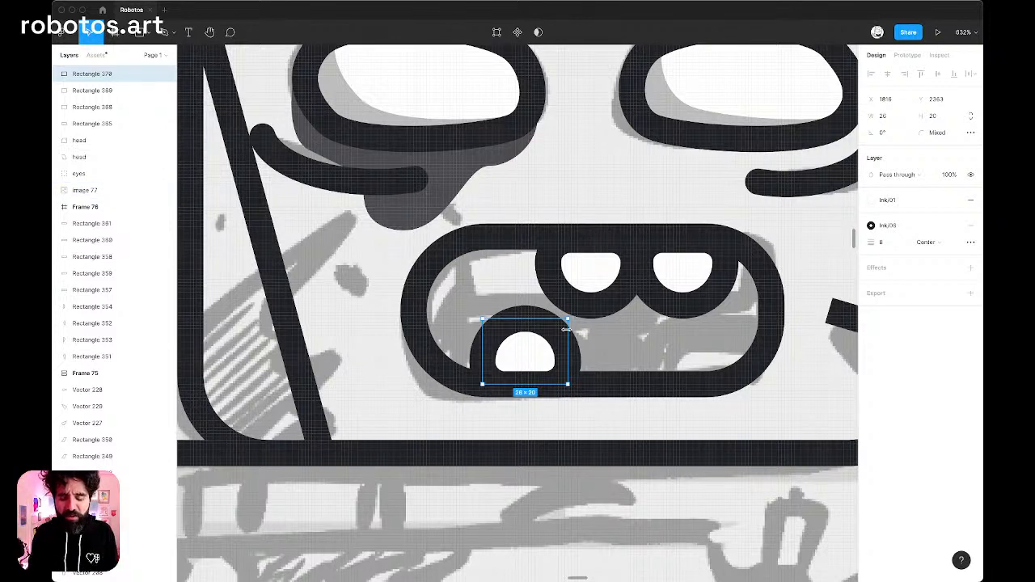
scroll(566, 329, "down", 5)
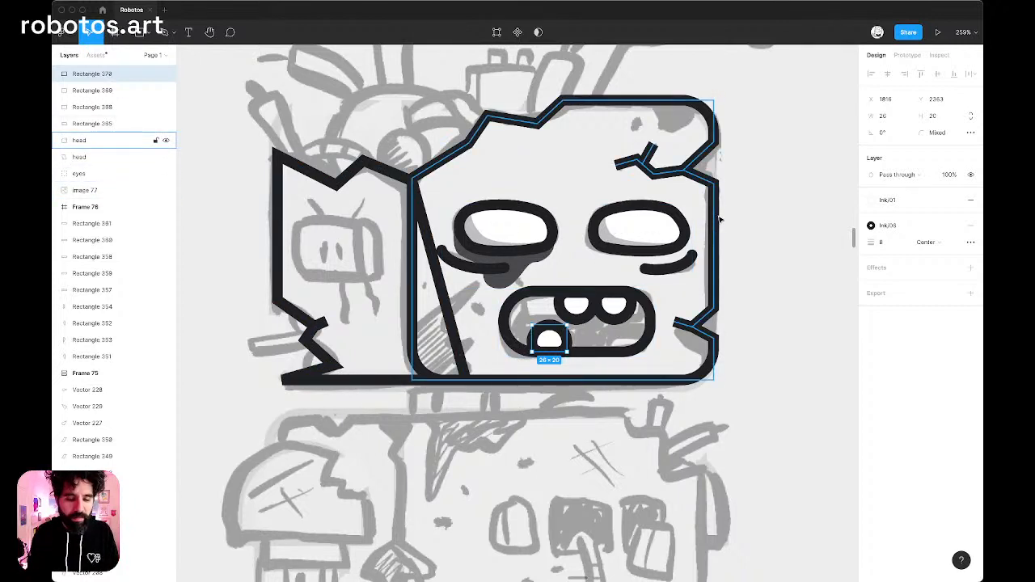
scroll(719, 219, "right", 2)
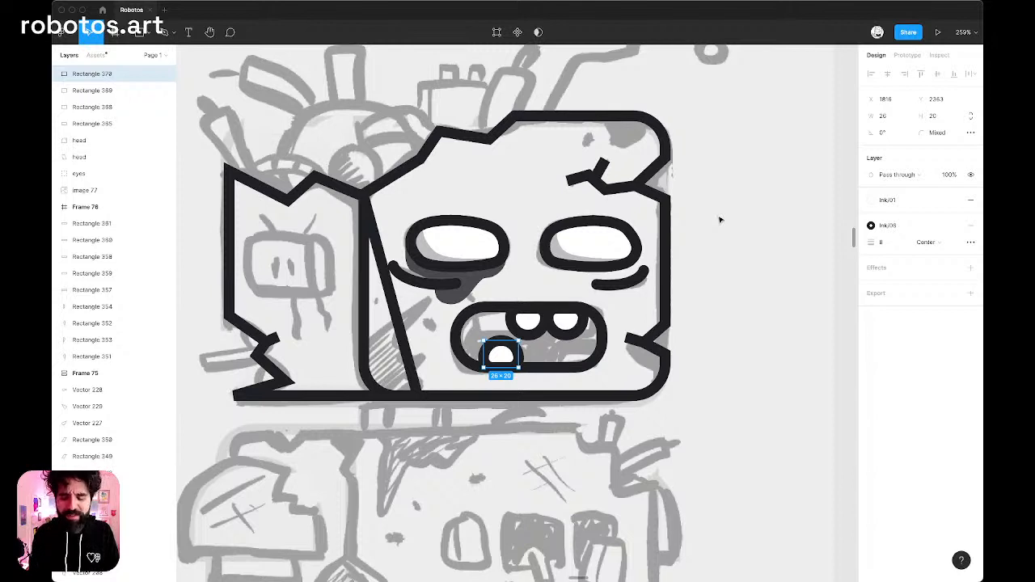
scroll(509, 225, "left", 3)
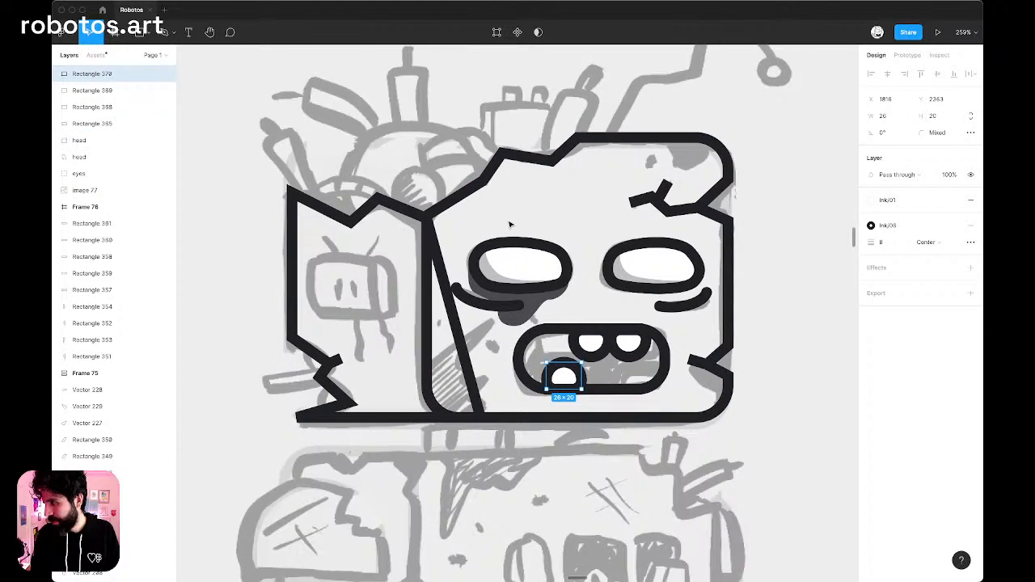
scroll(510, 225, "up", 2)
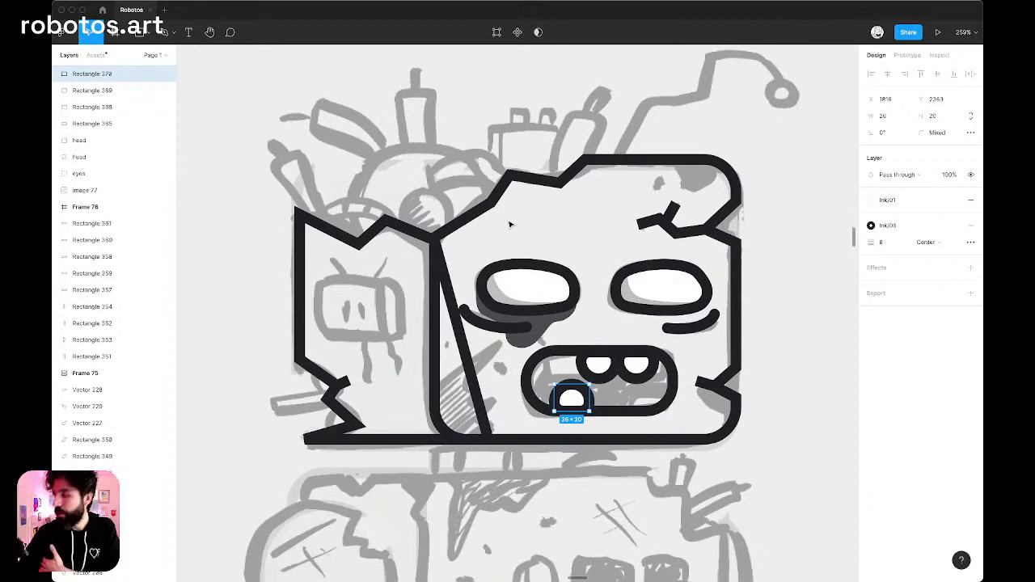
Draw a 110 × 110 circle over the sketched dome on the broken top of the head and fill it with Ink/01.
key("o")
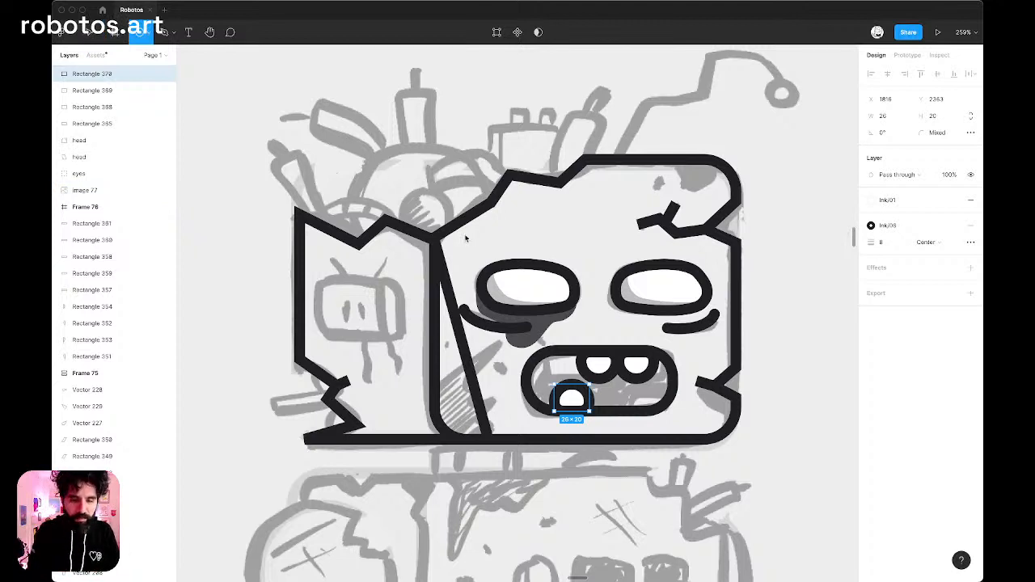
mouse_move(346, 136)
left_mouse_down()
mouse_move(481, 255)
mouse_move(497, 255)
left_mouse_up()
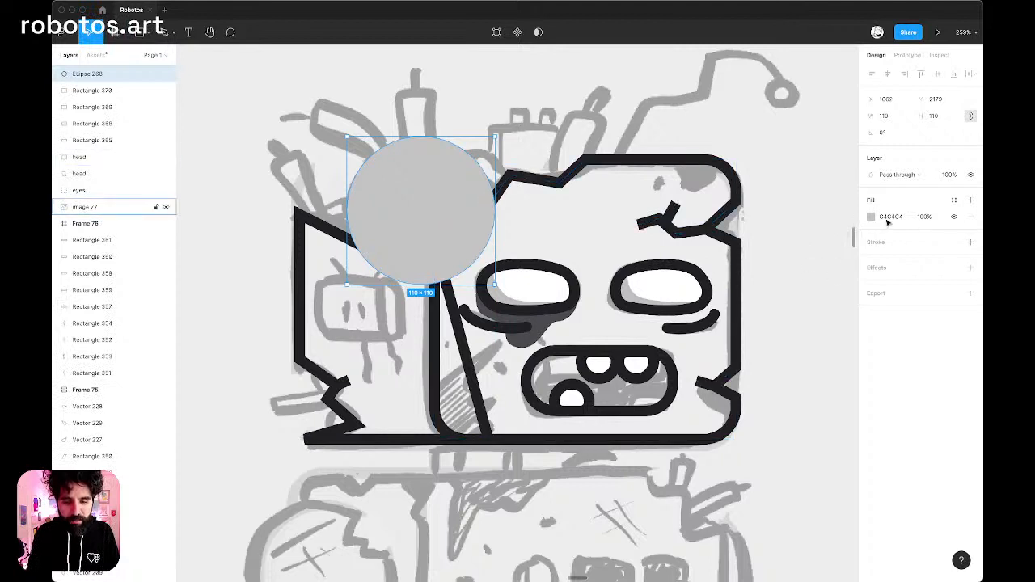
left_click(954, 201)
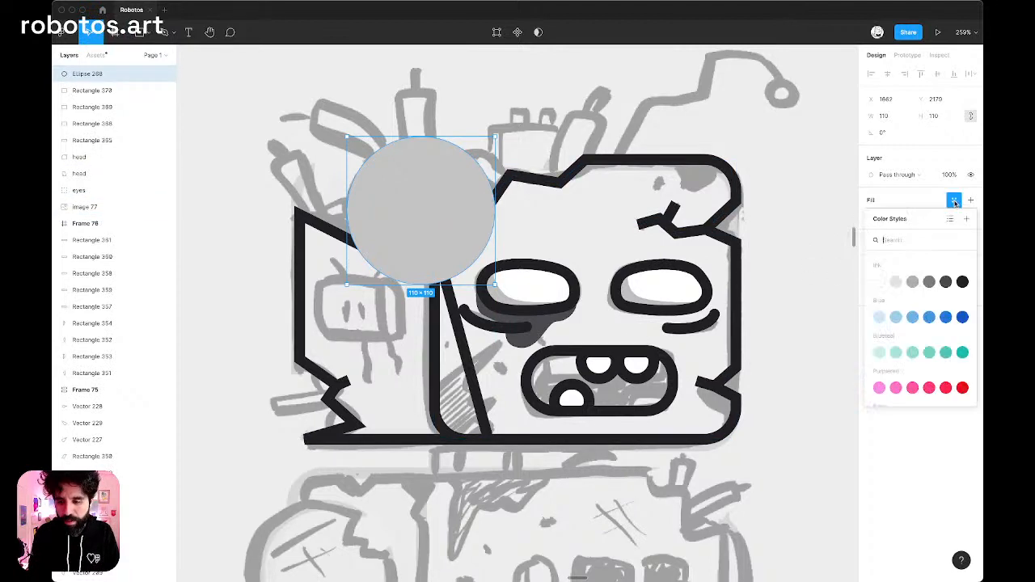
left_click(880, 282)
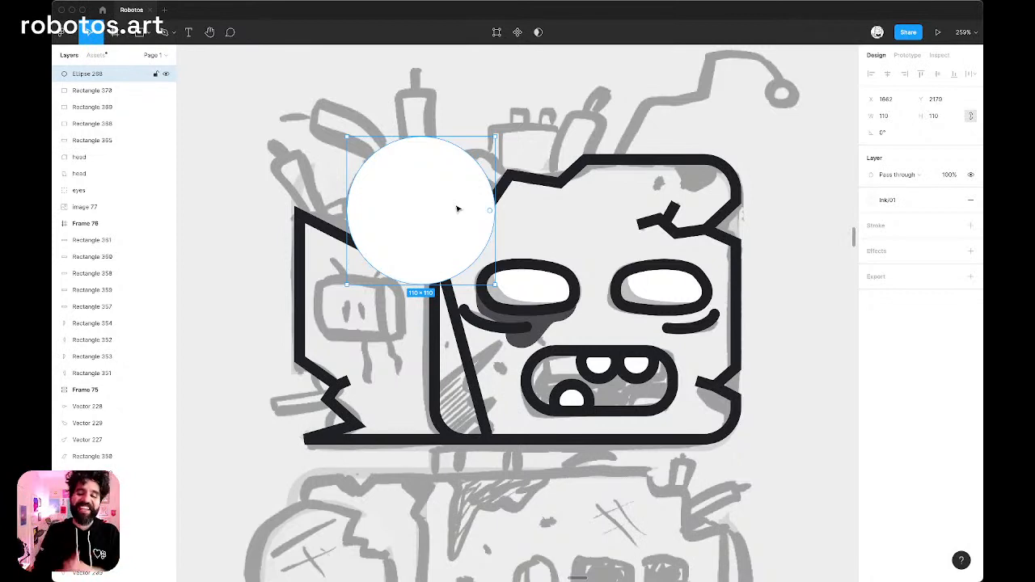
left_click_drag(455, 209, 453, 215)
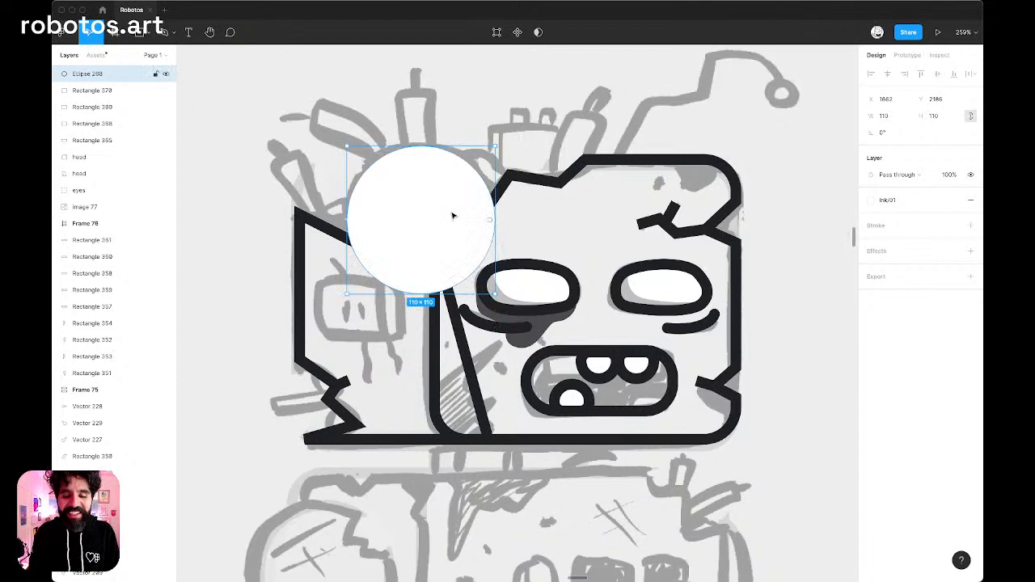
Give the circle an Ink/06 stroke of width 8, aligned to the center.
left_click(955, 226)
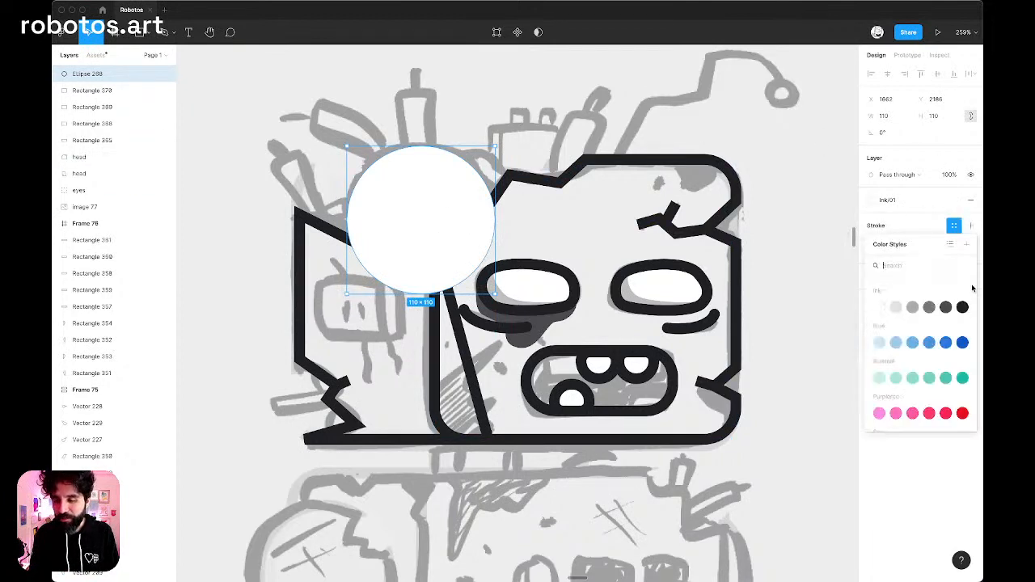
left_click(963, 308)
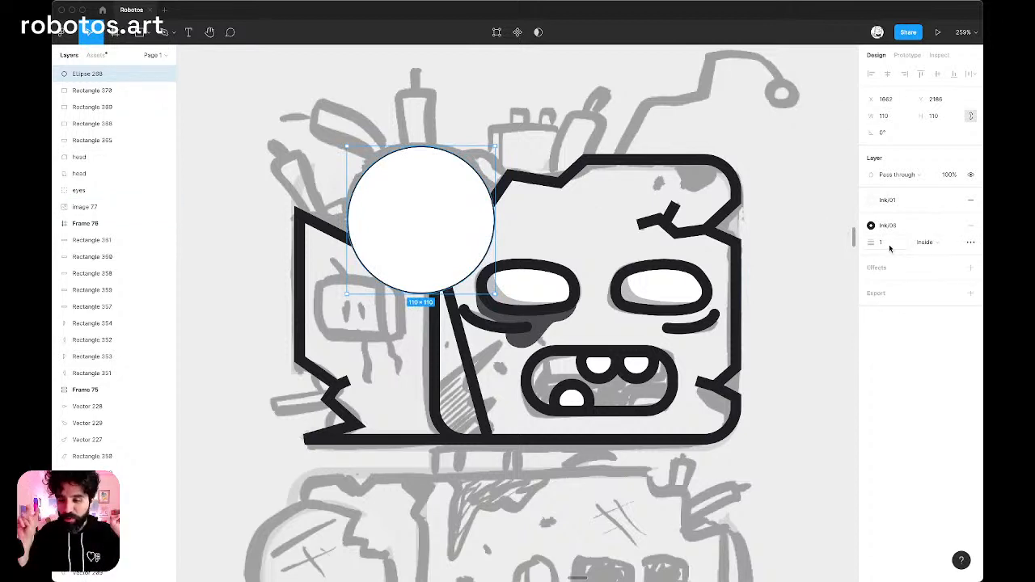
type("8")
key("Return")
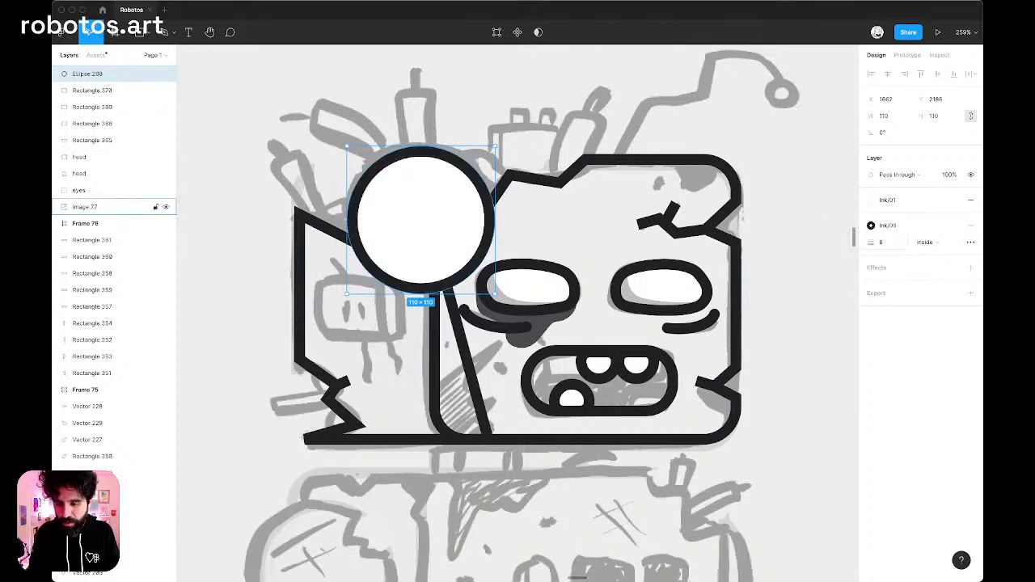
left_click(932, 243)
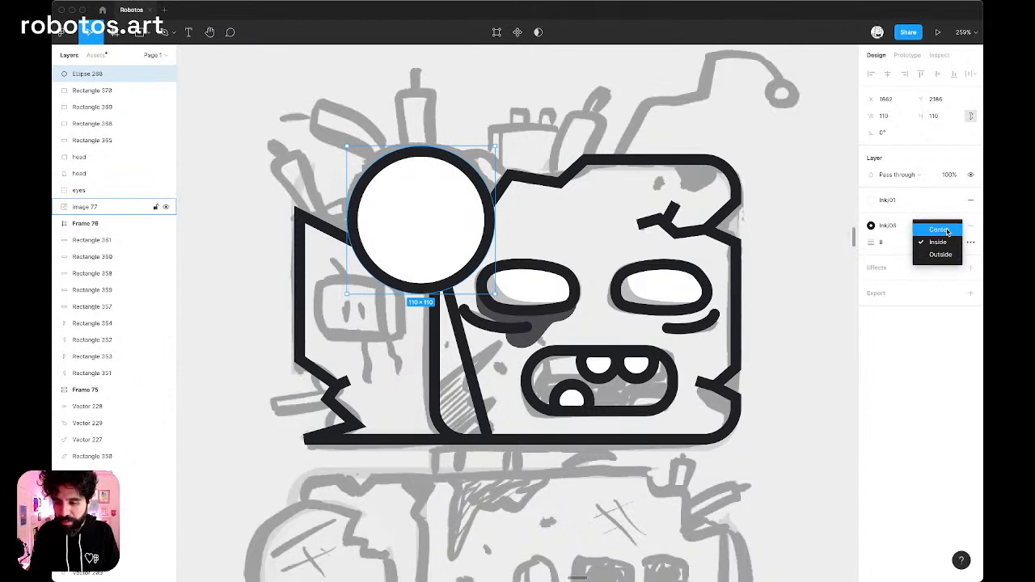
left_click(930, 229)
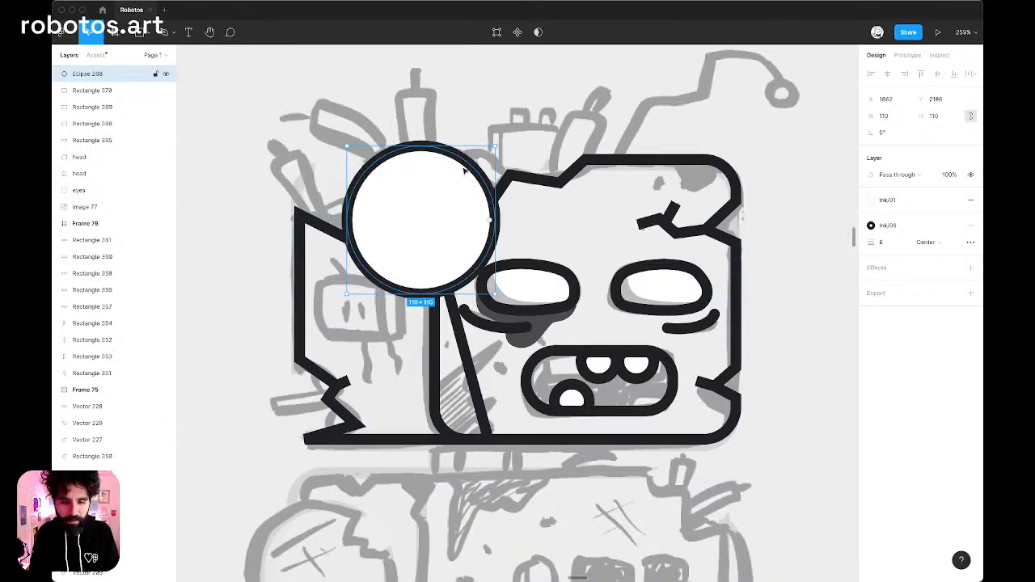
Send the circle backward in the layer order so it lies behind both head shapes and just above the eyes layer.
key("super+bracketleft")
key("super+bracketleft")
key("super+bracketleft")
key("super+bracketleft")
key("super+bracketleft")
key("super+bracketleft")
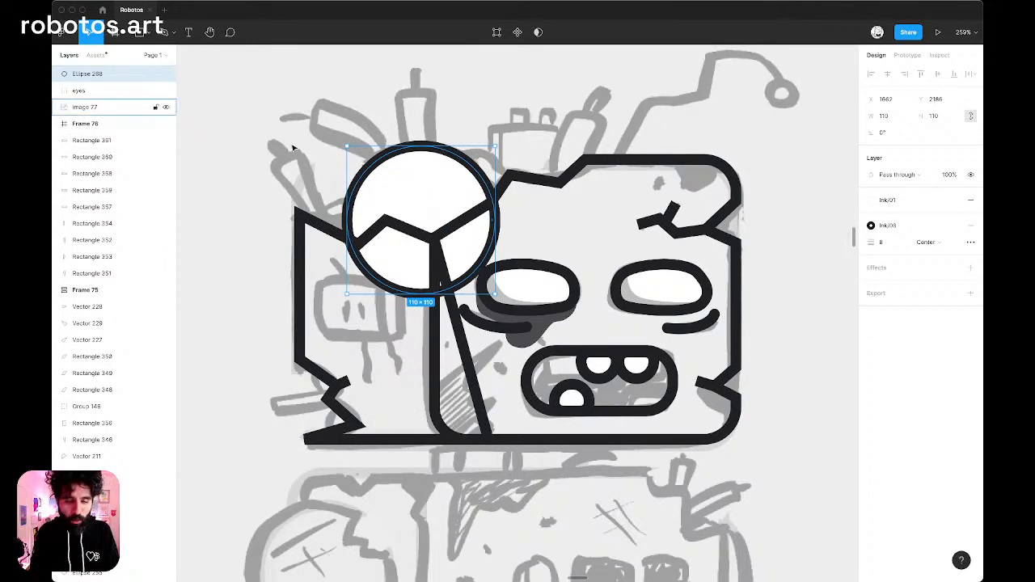
scroll(294, 148, "up", 5)
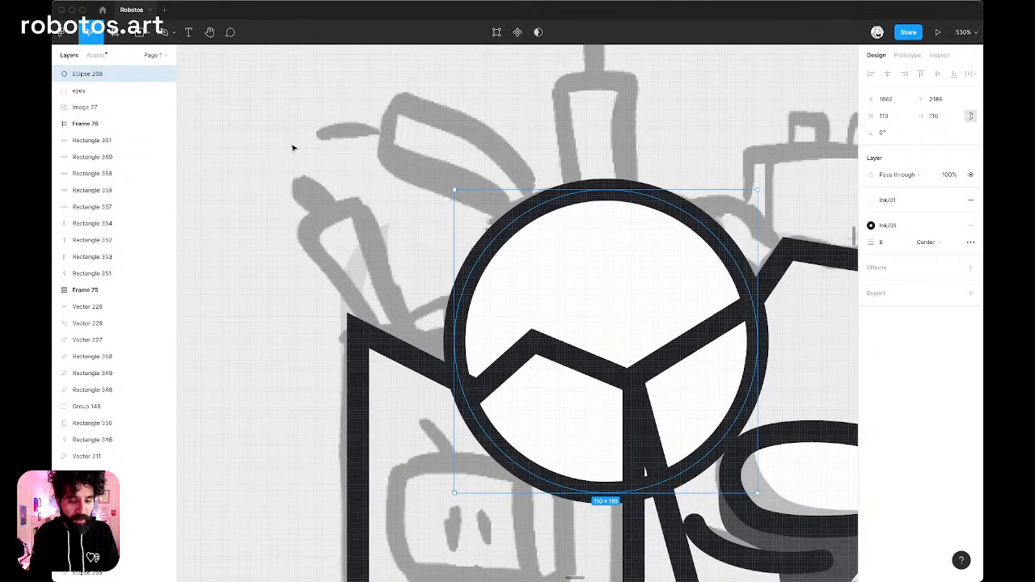
key("p")
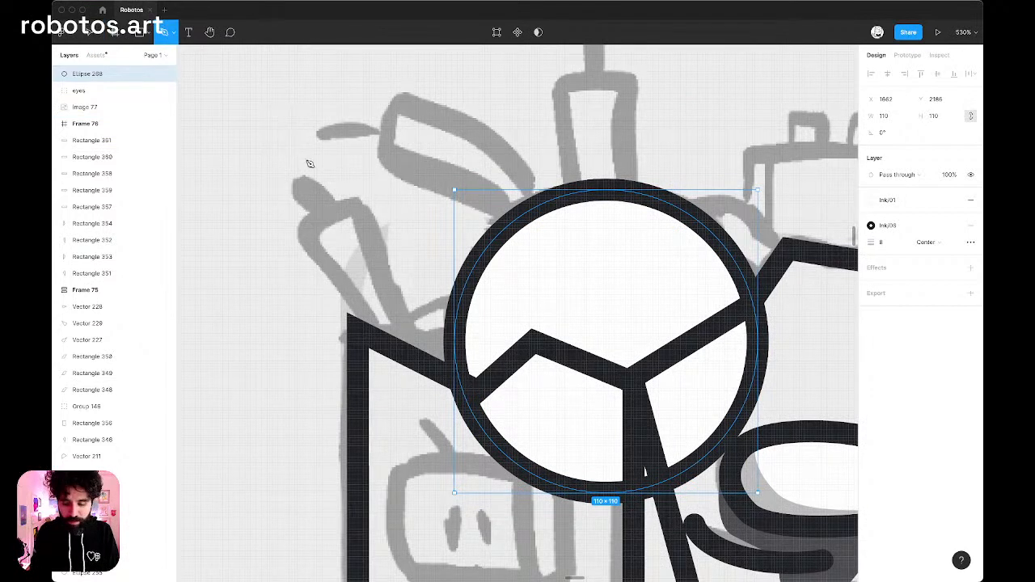
left_click(393, 340)
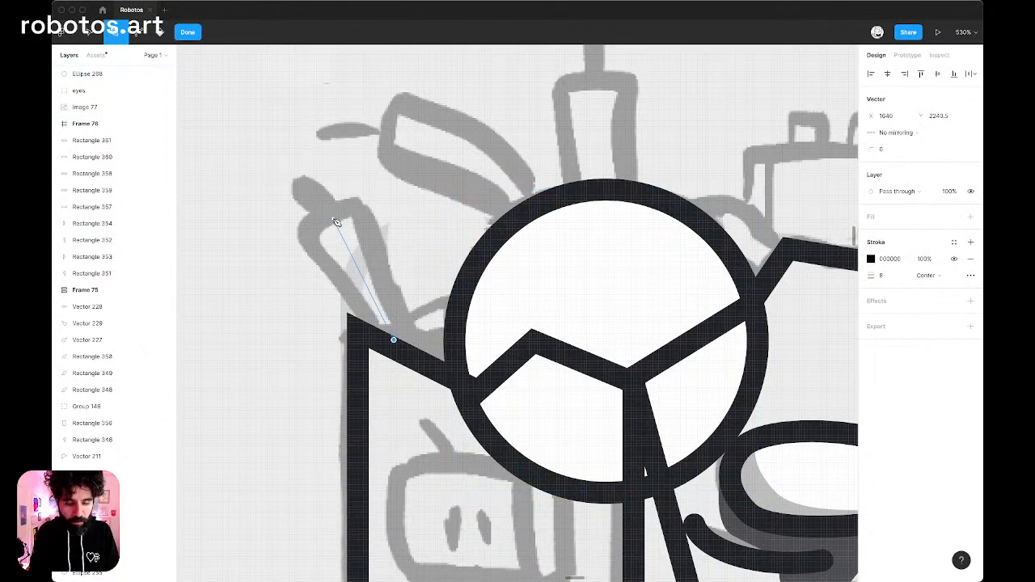
key("Escape")
Trace the leftmost sketched tube beside the dome as a closed four-point path with its base on the head's edge.
key("p")
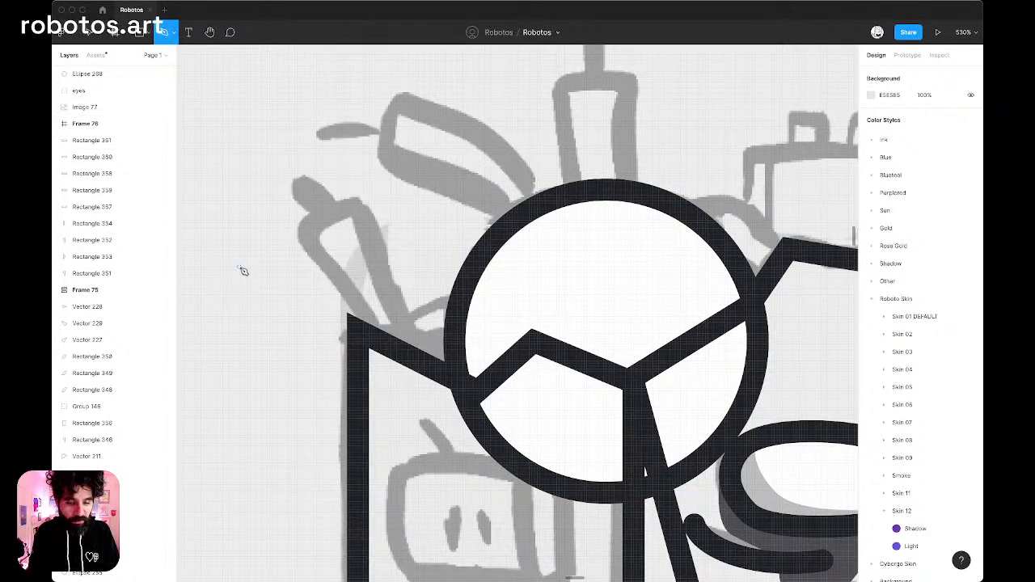
left_click(305, 225)
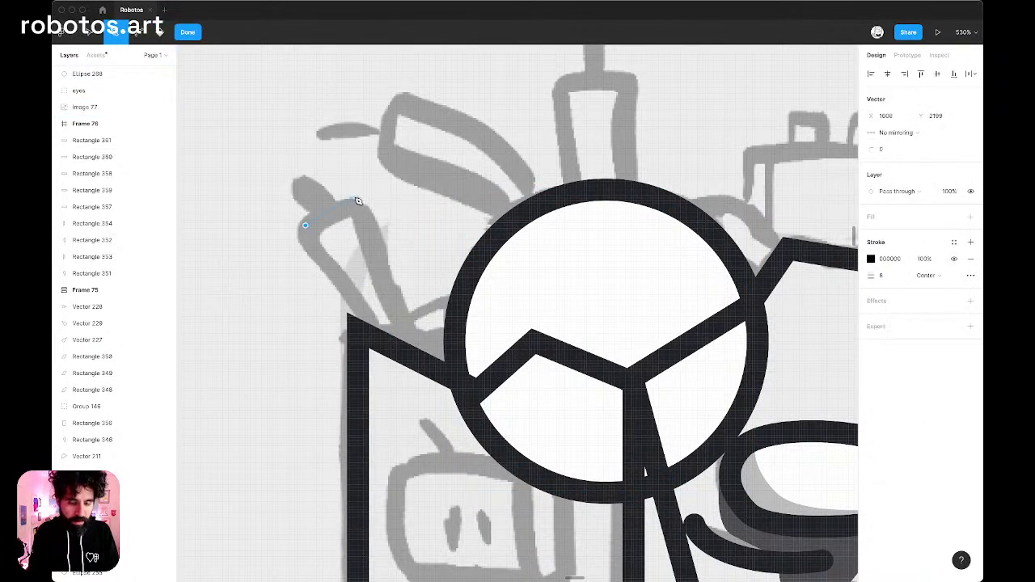
left_click(356, 198)
left_click(430, 364)
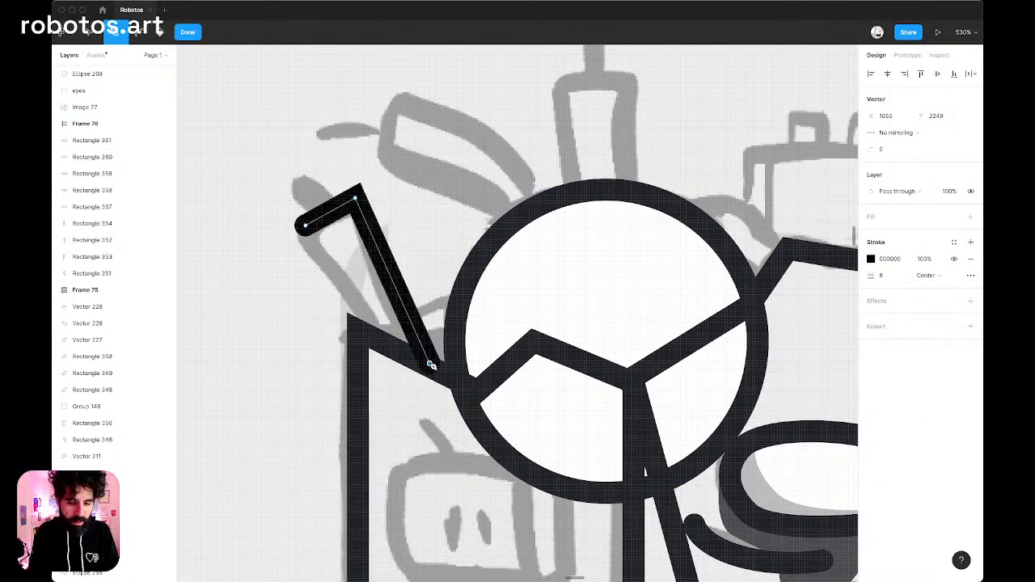
left_click(377, 344)
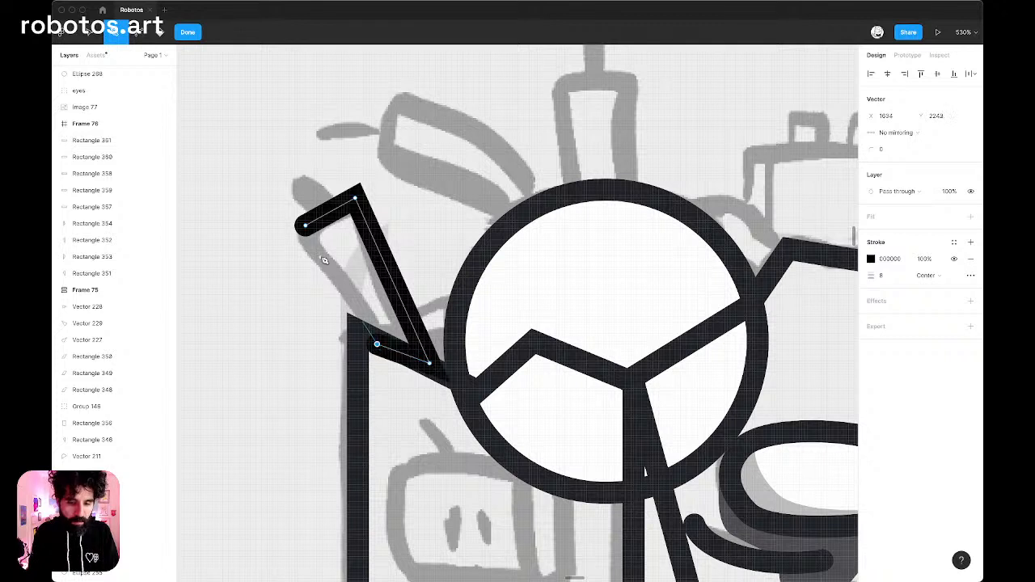
left_click(306, 228)
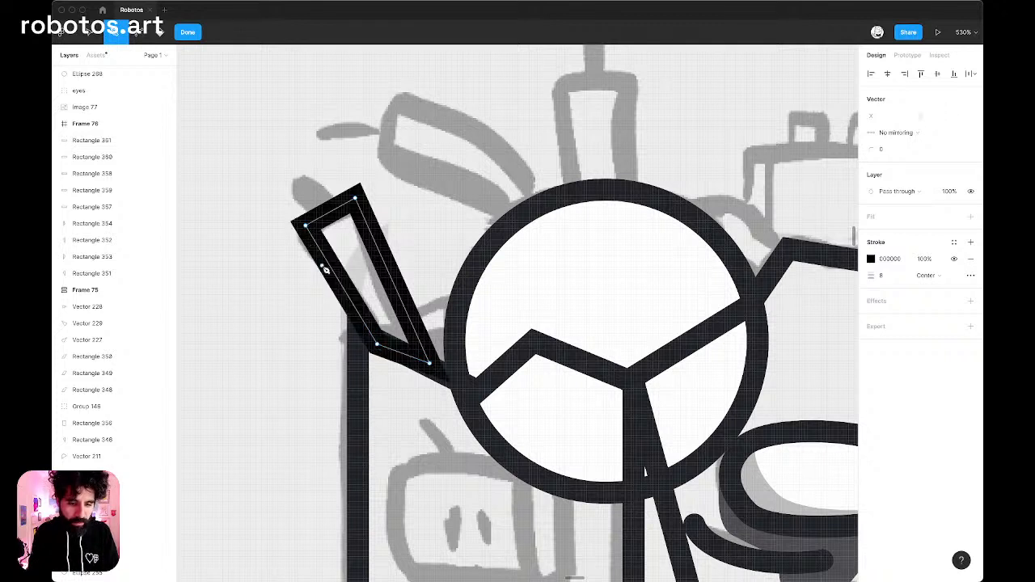
Bend the tube's two long sides outward to the upper right so they form parallel curves.
key("Escape")
double_click(324, 271)
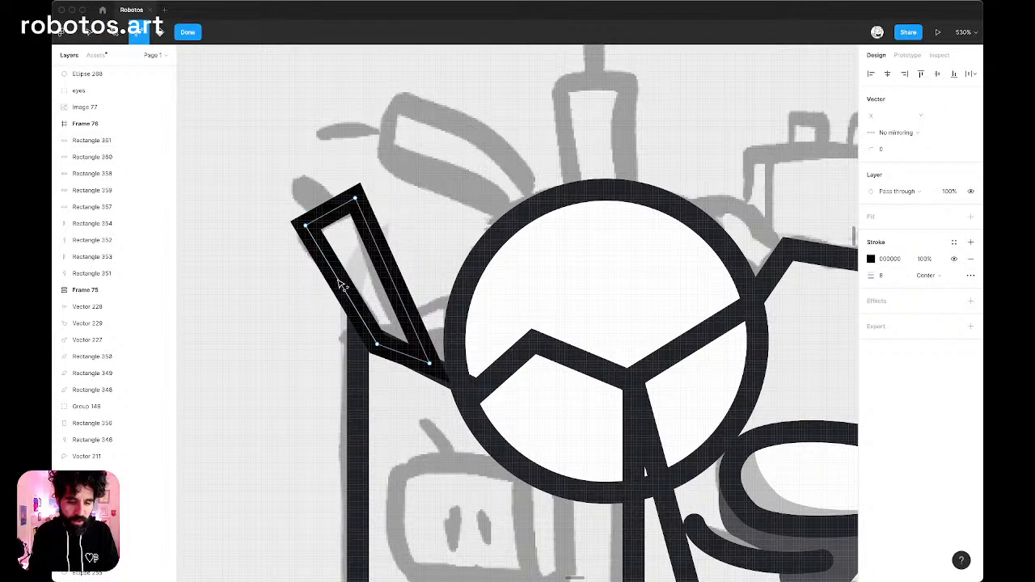
left_click_drag(338, 282, 388, 243)
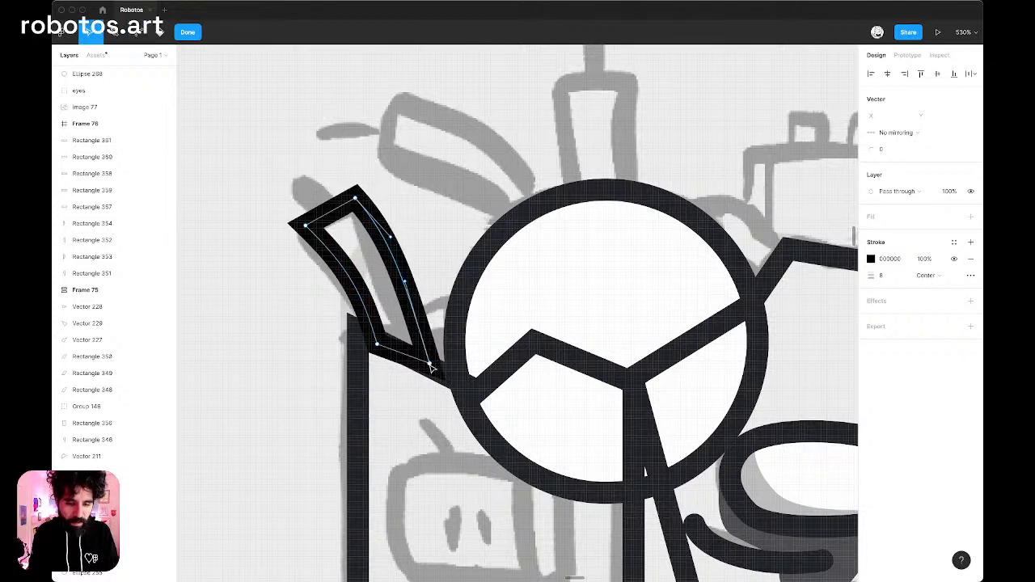
Lower the tube's right base point along the head's edge, and shift both base points 2 px down and 1 px right.
left_click(434, 375)
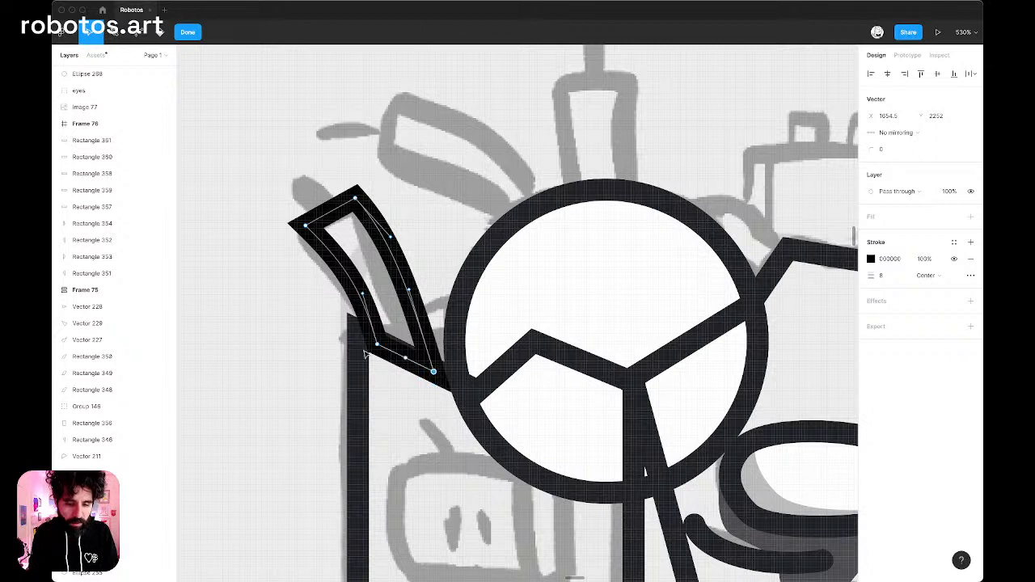
left_click_drag(346, 334, 466, 386)
key("Down")
key("Down")
key("Right")
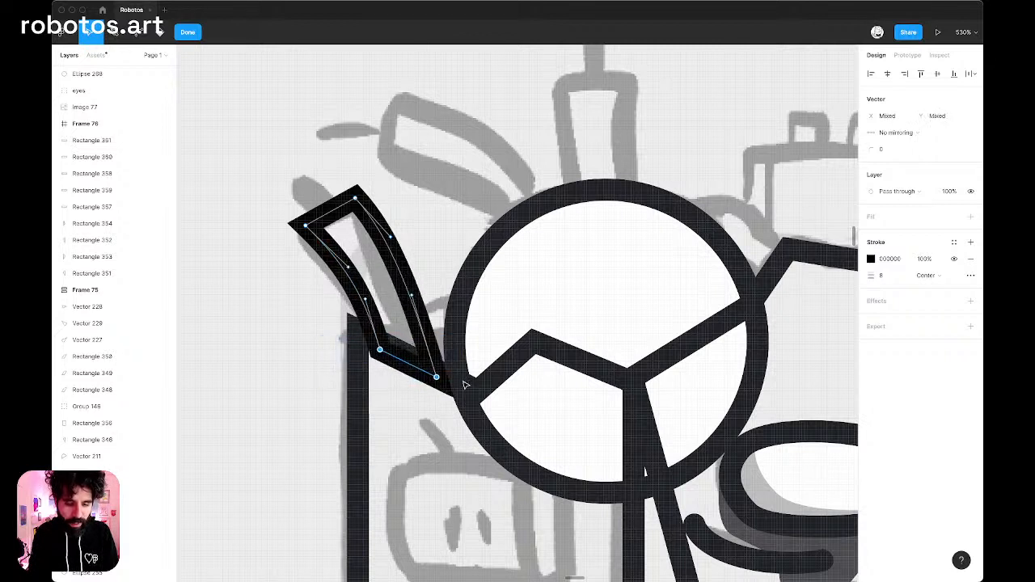
Shift the tube's upper-left corner point 2 px right and bend its short top edge outward into a rounded tip.
left_click_drag(280, 206, 340, 261)
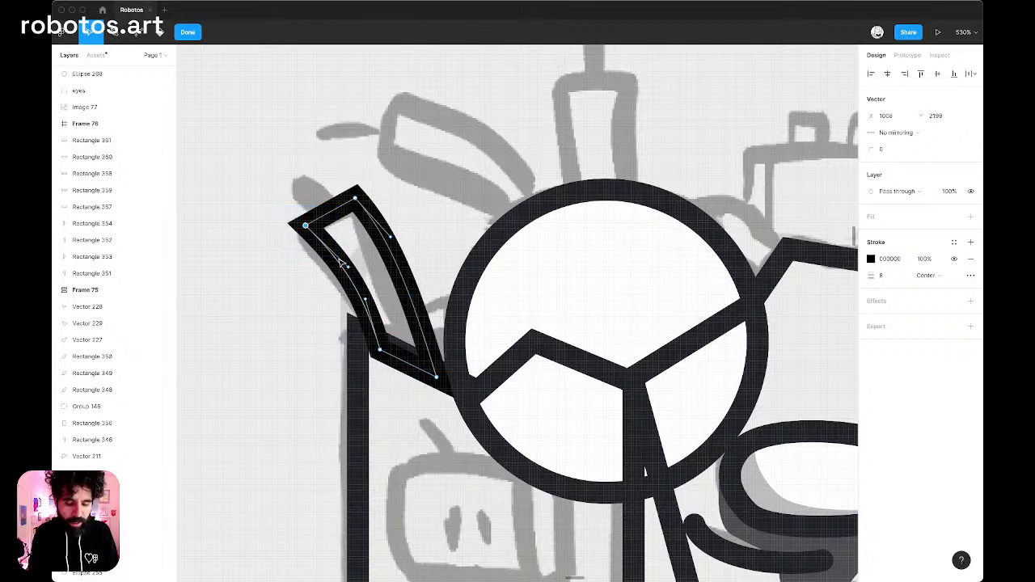
key("Right")
key("Right")
key("super")
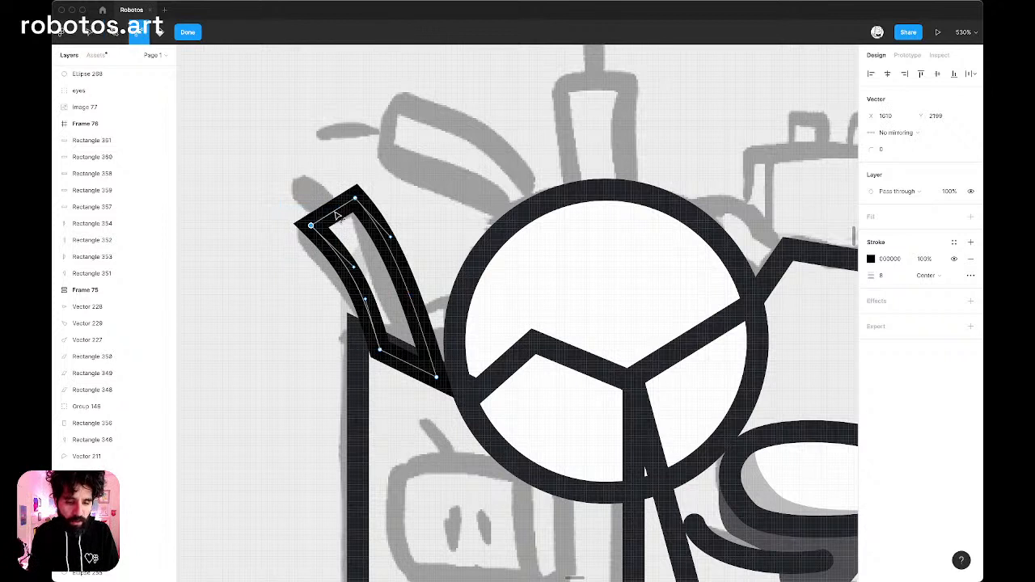
left_click_drag(333, 212, 328, 176)
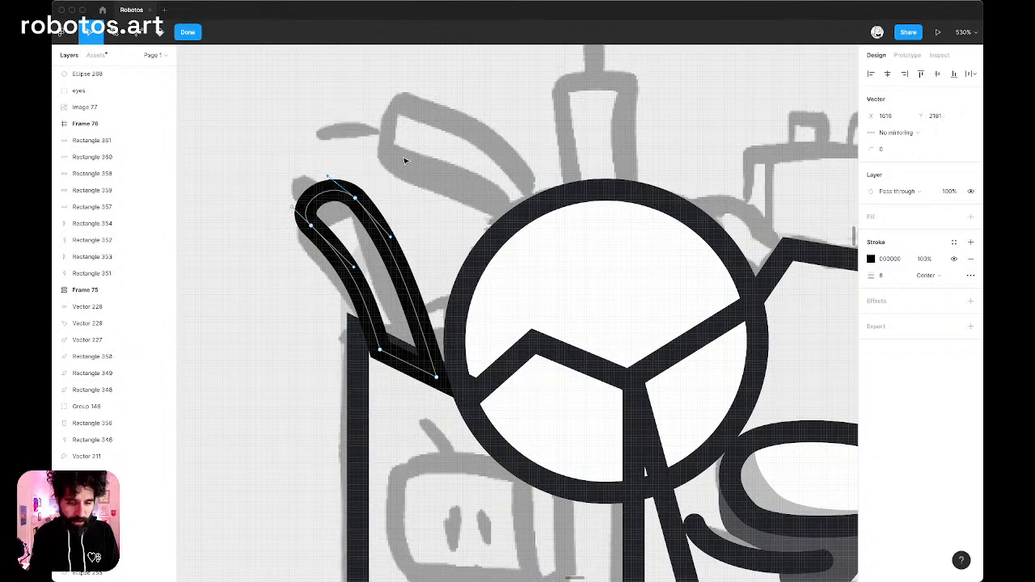
Trace the sketched candle-like tube right of the dome as a closed four-point path with its base below the head's cracked edge.
scroll(405, 160, "down", 3)
key("Escape")
scroll(417, 161, "down", 4)
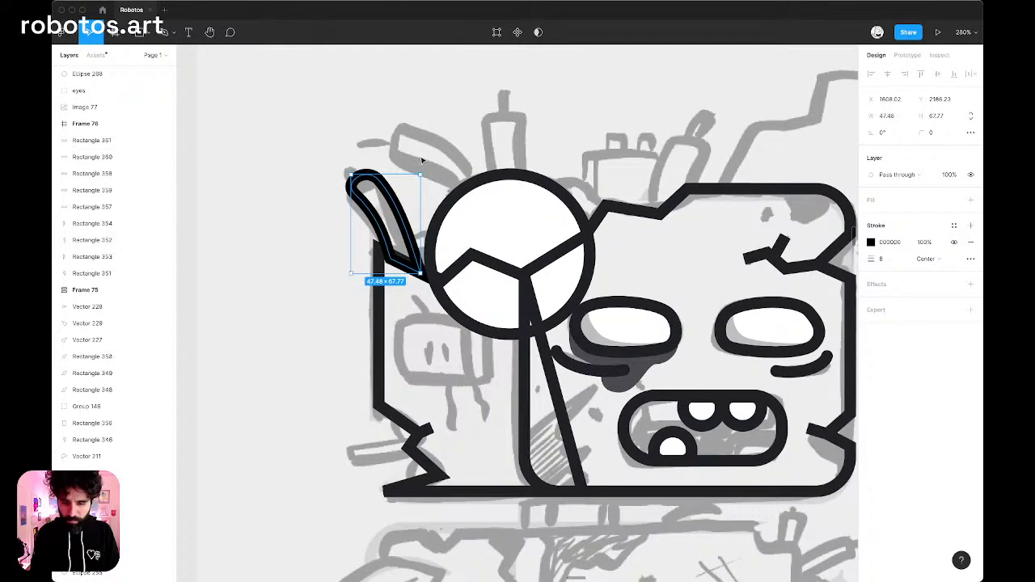
scroll(437, 160, "up", 5)
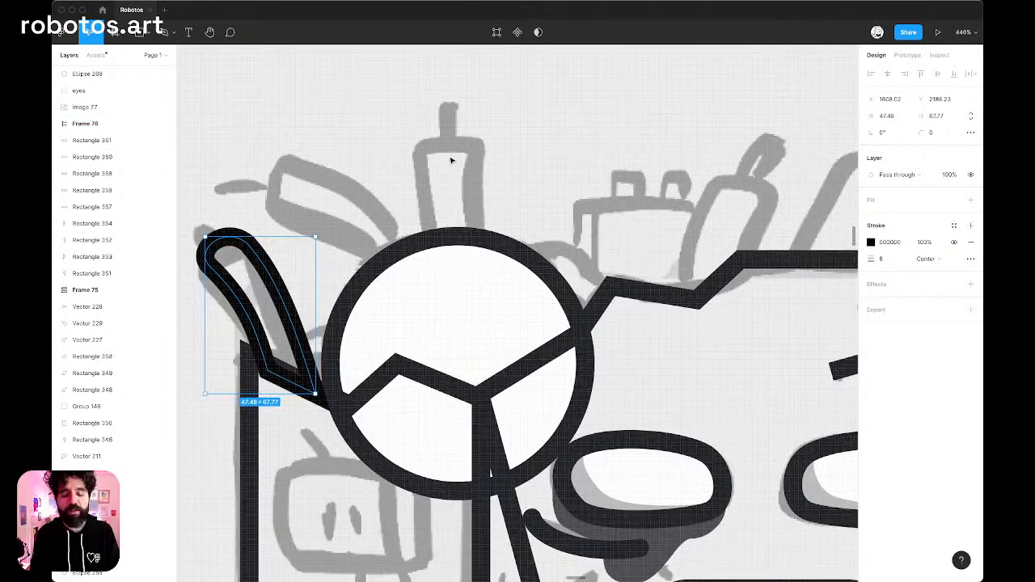
key("p")
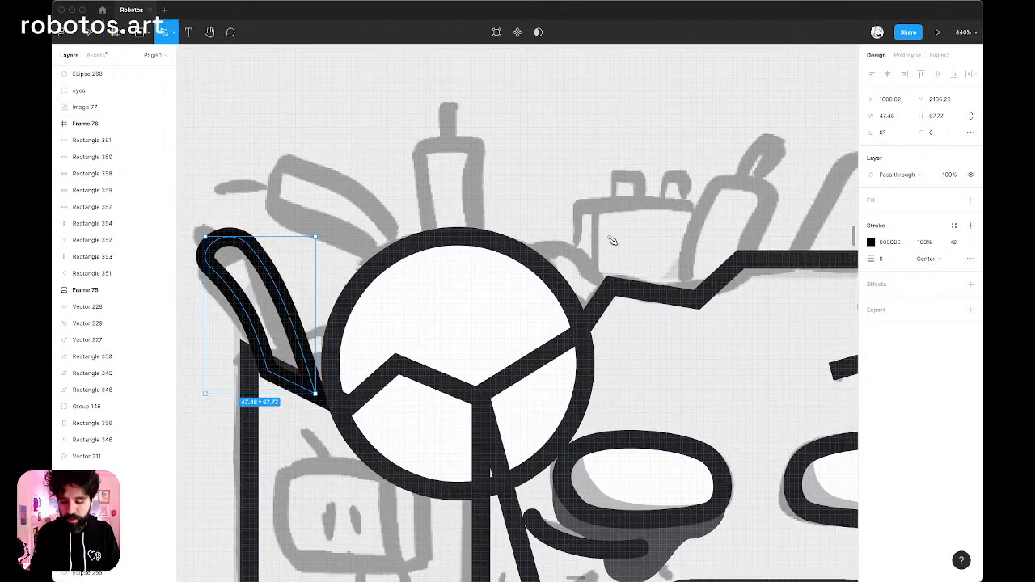
scroll(613, 240, "right", 3)
scroll(612, 241, "up", 2)
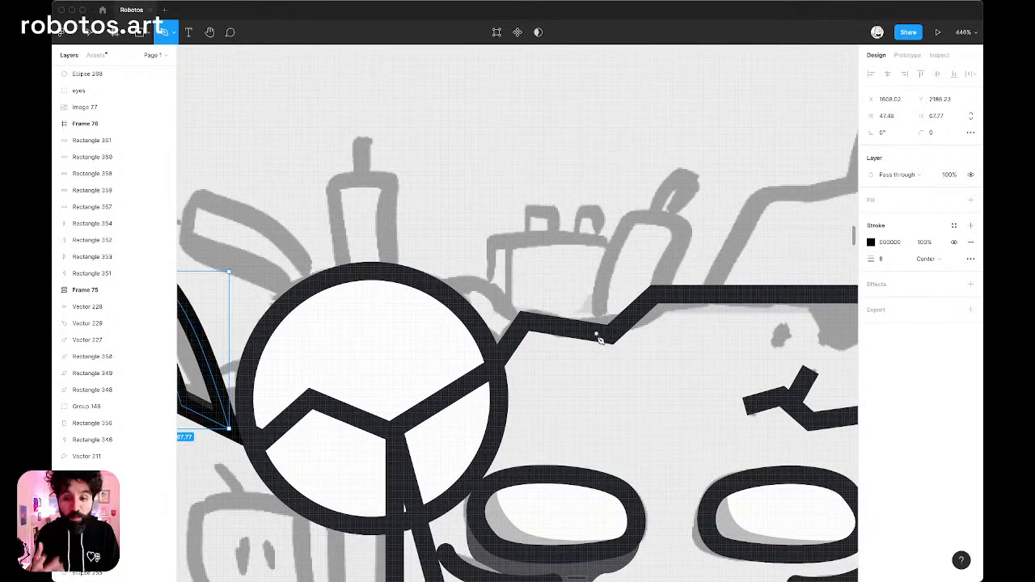
left_click(596, 344)
left_click(632, 215)
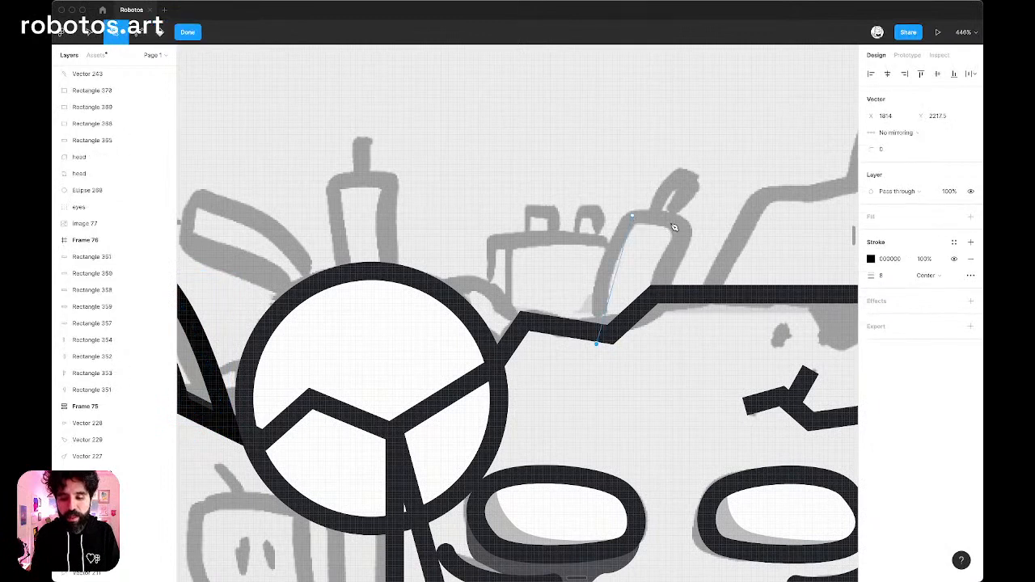
left_click(680, 229)
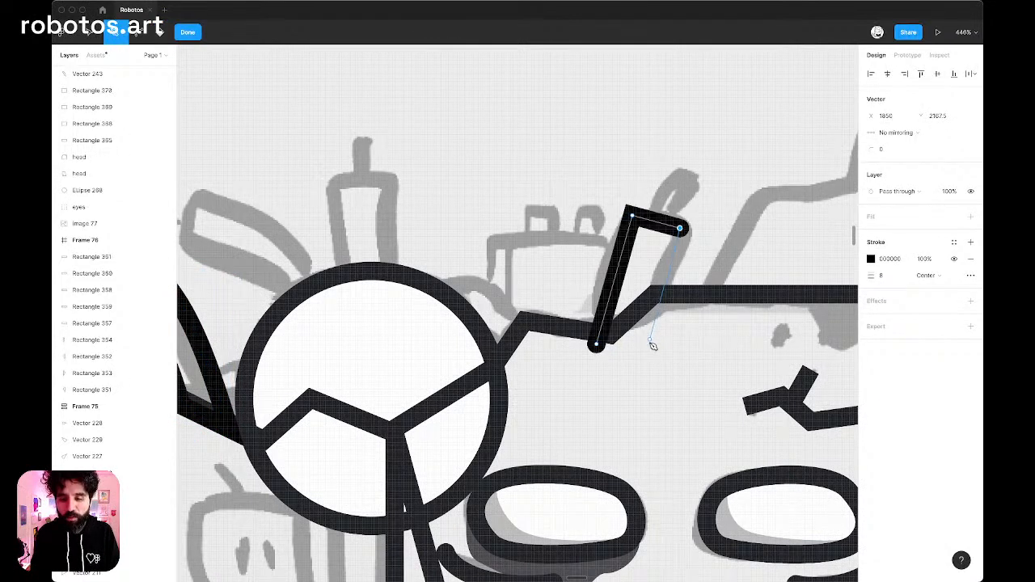
left_click(647, 349)
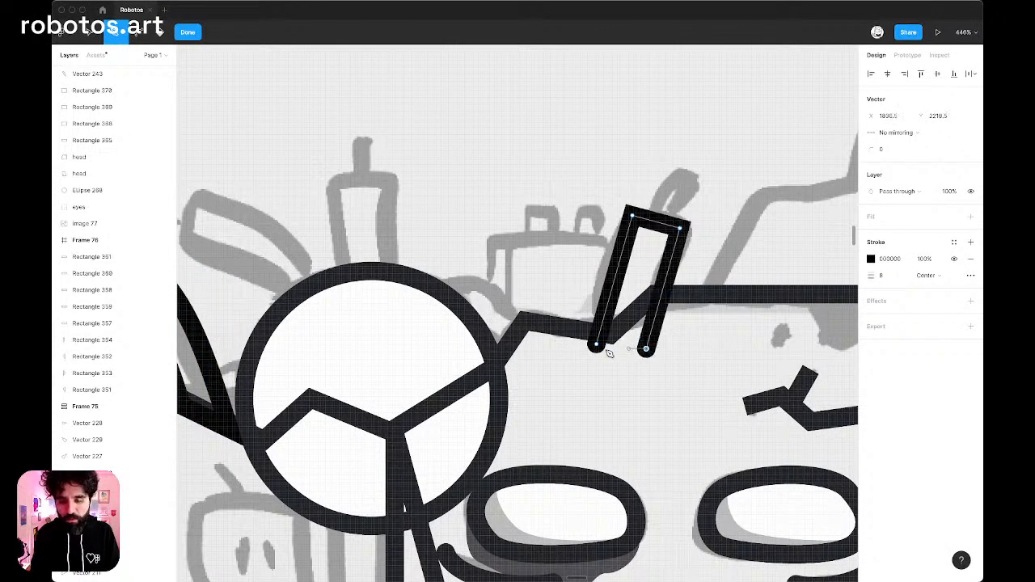
left_click(597, 346)
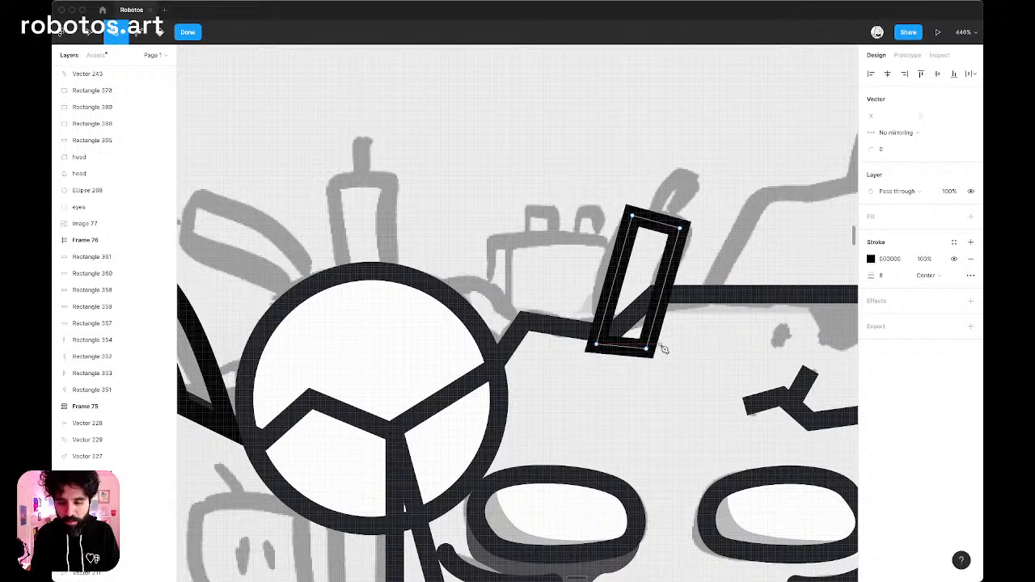
key("Escape")
Draw a short curved wick from the middle of the new tube's top edge up to the sketched tip.
scroll(687, 213, "right", 3)
scroll(687, 213, "right", 2)
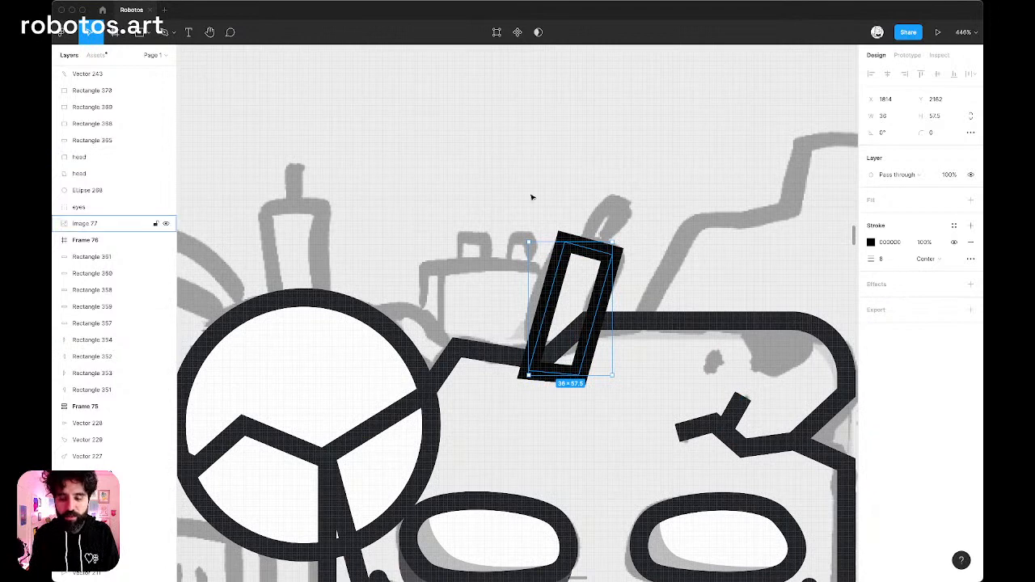
scroll(531, 196, "right", 3)
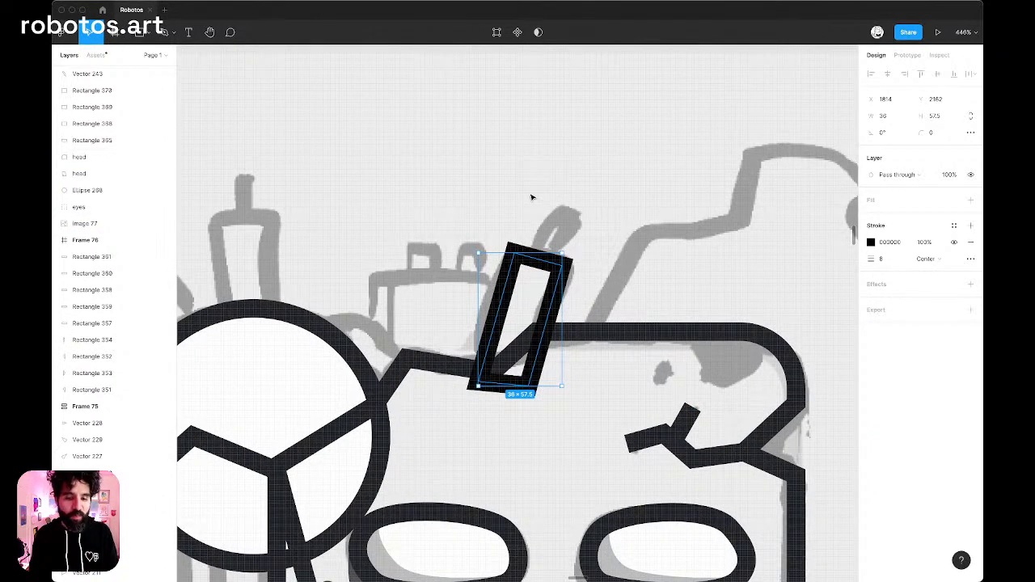
key("p")
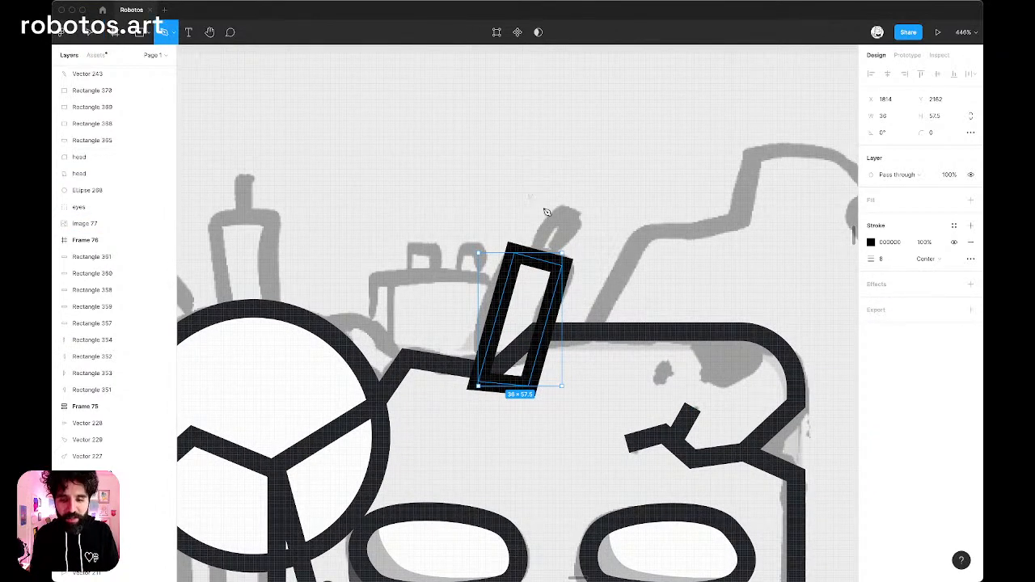
left_click(539, 260)
left_click_drag(570, 214, 590, 206)
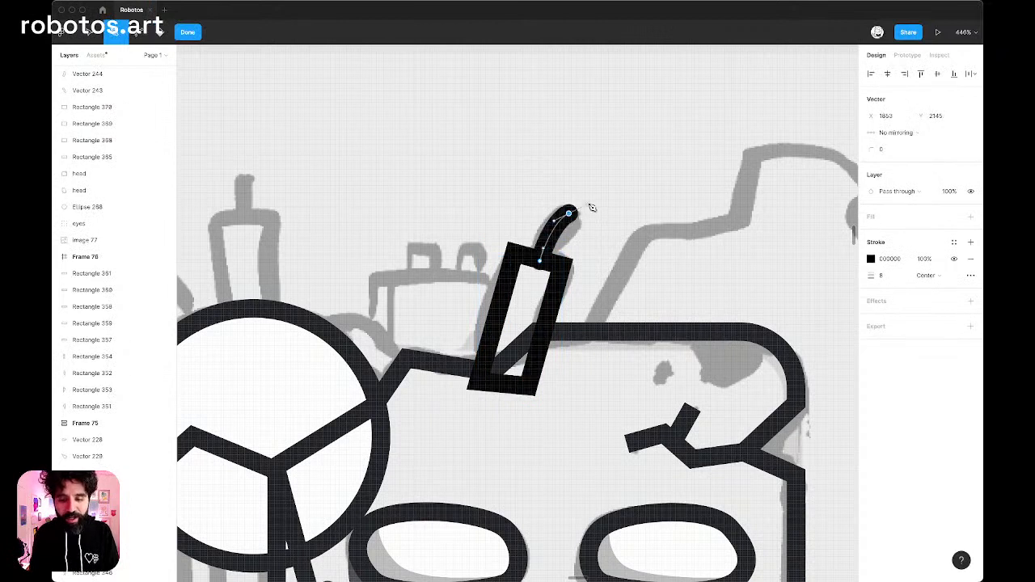
key("Escape")
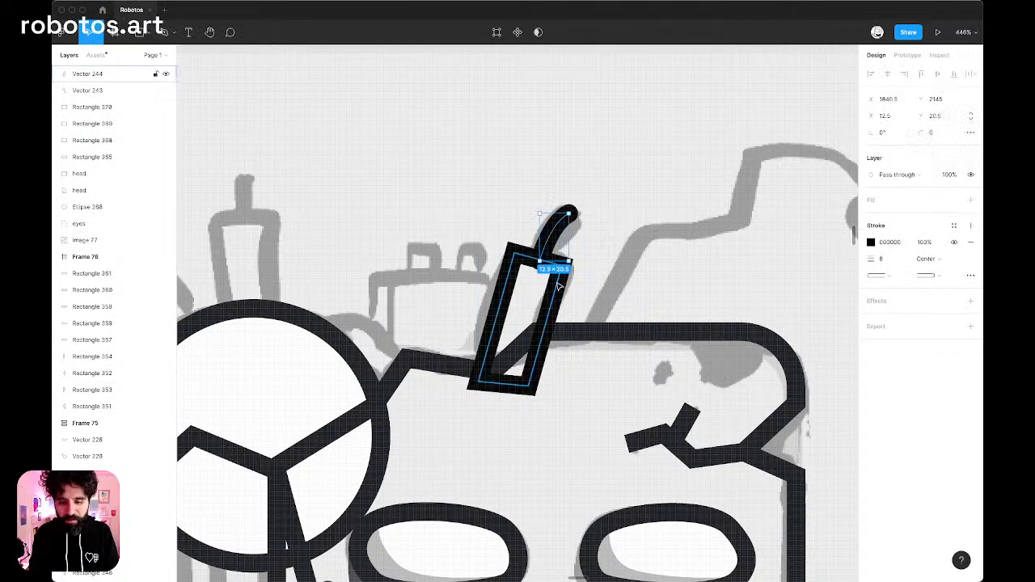
Bend both long sides of the tube right of the dome to the upper left so they form parallel curves.
left_click(558, 285)
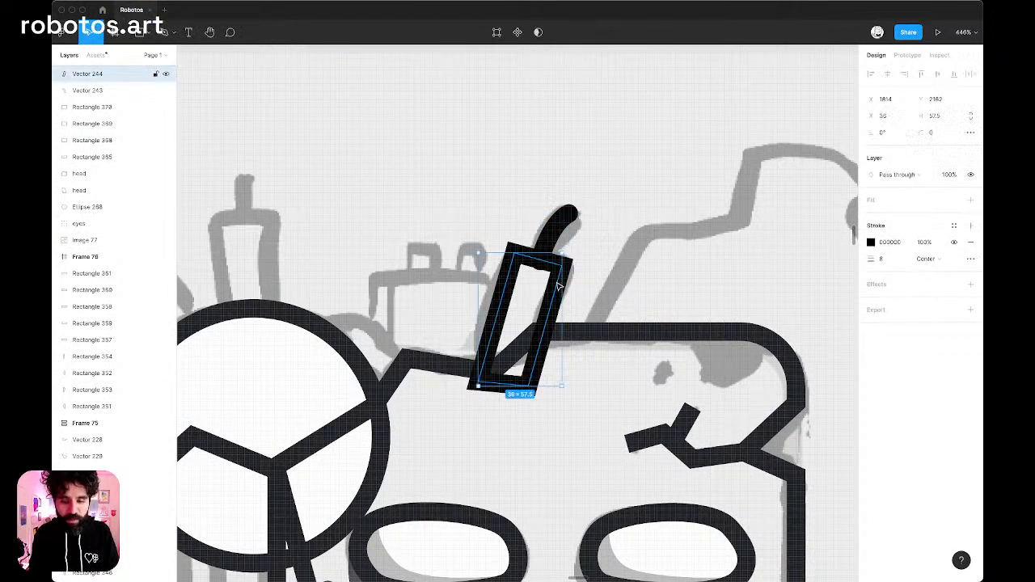
double_click(501, 307)
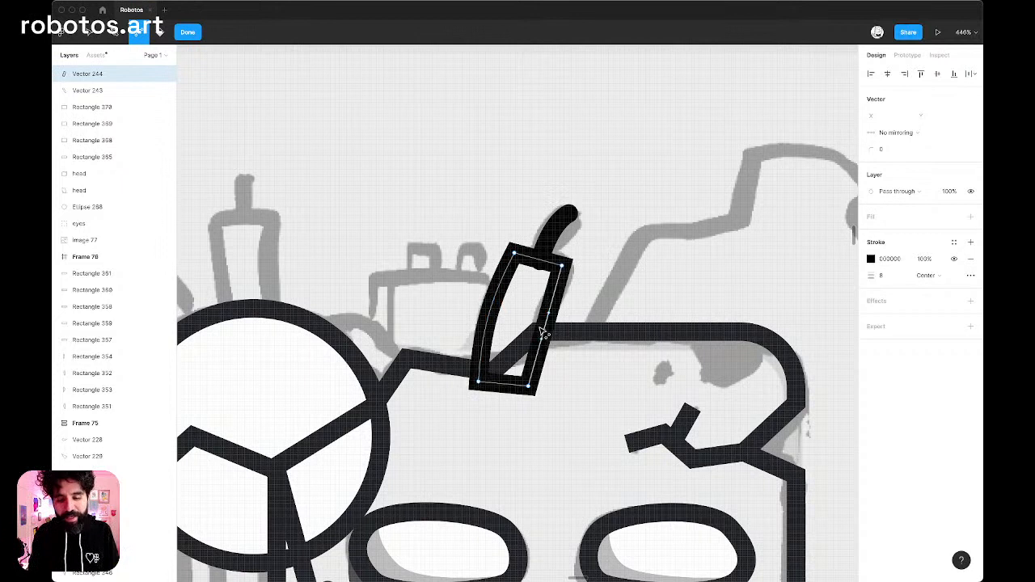
left_click_drag(544, 327, 540, 327)
key("v")
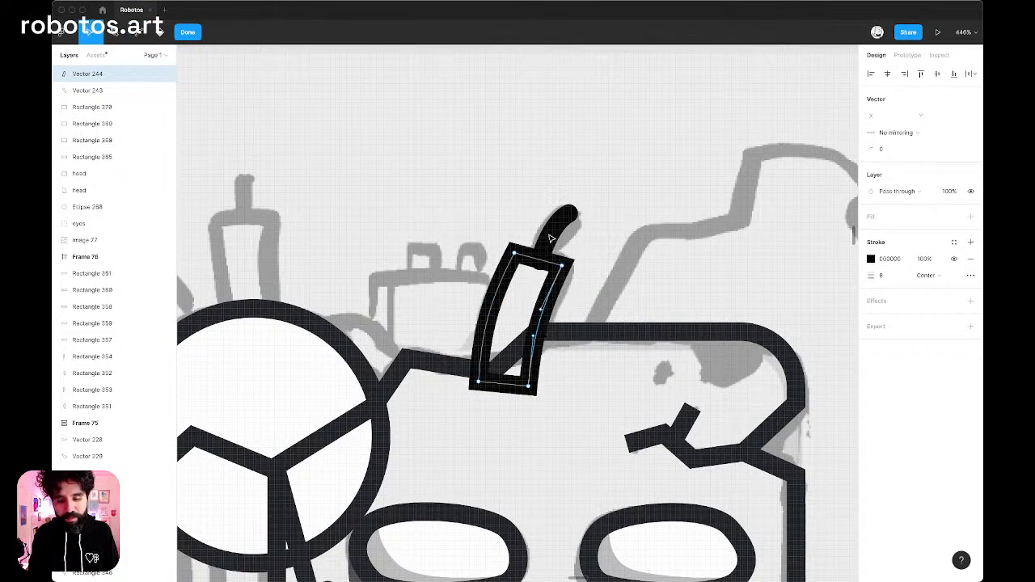
left_click(569, 237)
key("Escape")
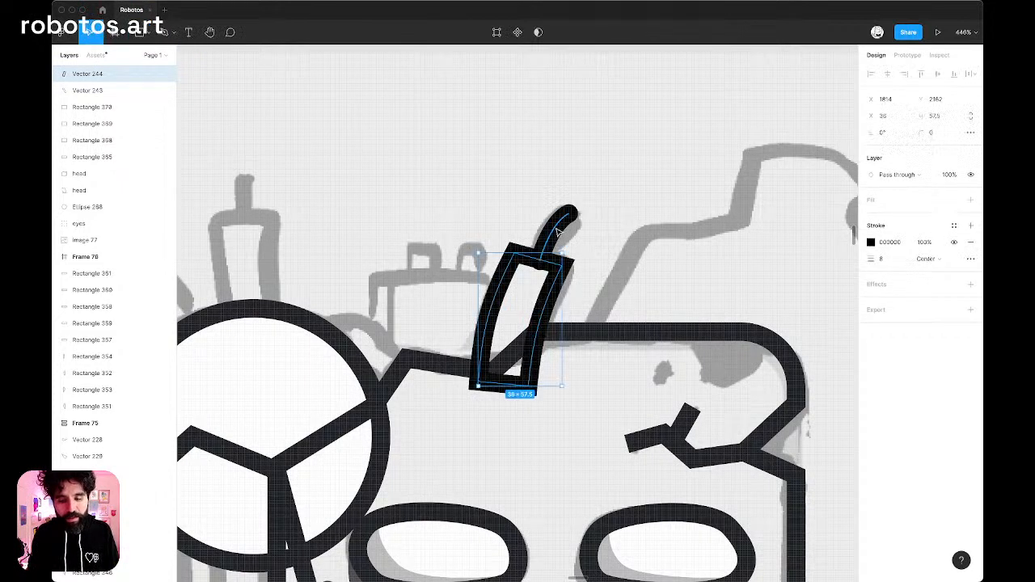
key("super+v")
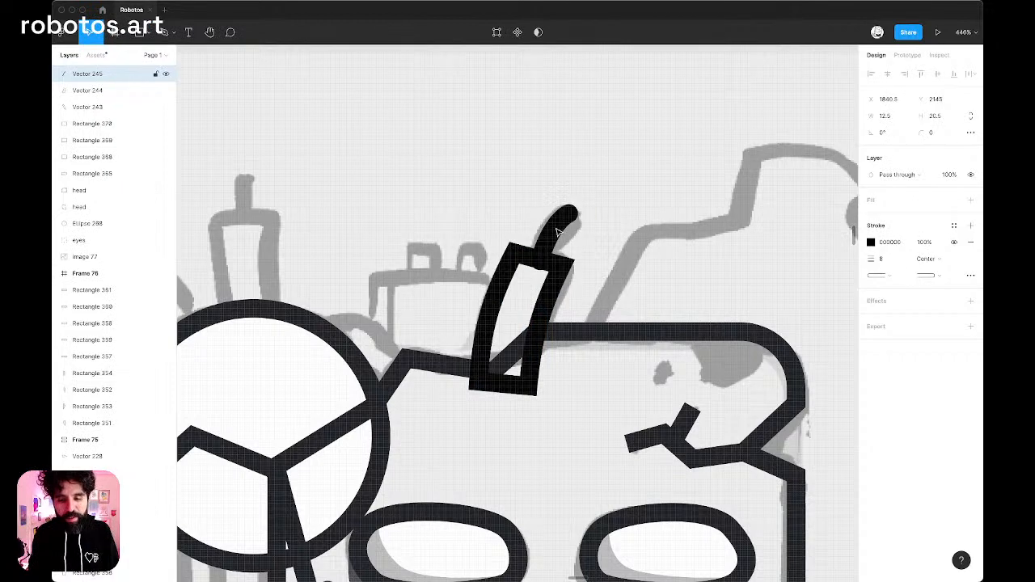
Bend the tube's short top edge outward into a rounded cap below the wick.
left_click(532, 262)
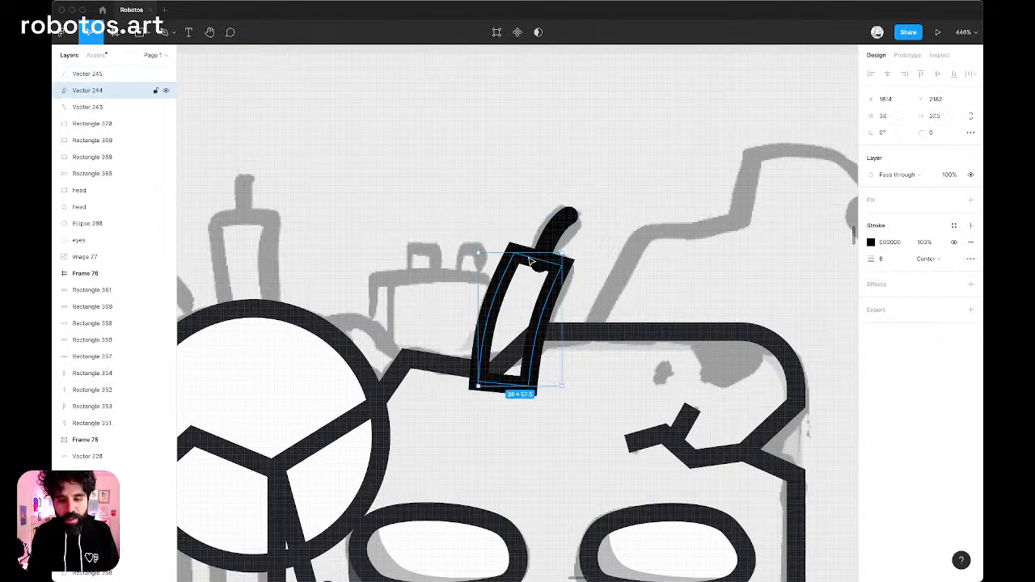
scroll(532, 261, "up", 5)
double_click(542, 265)
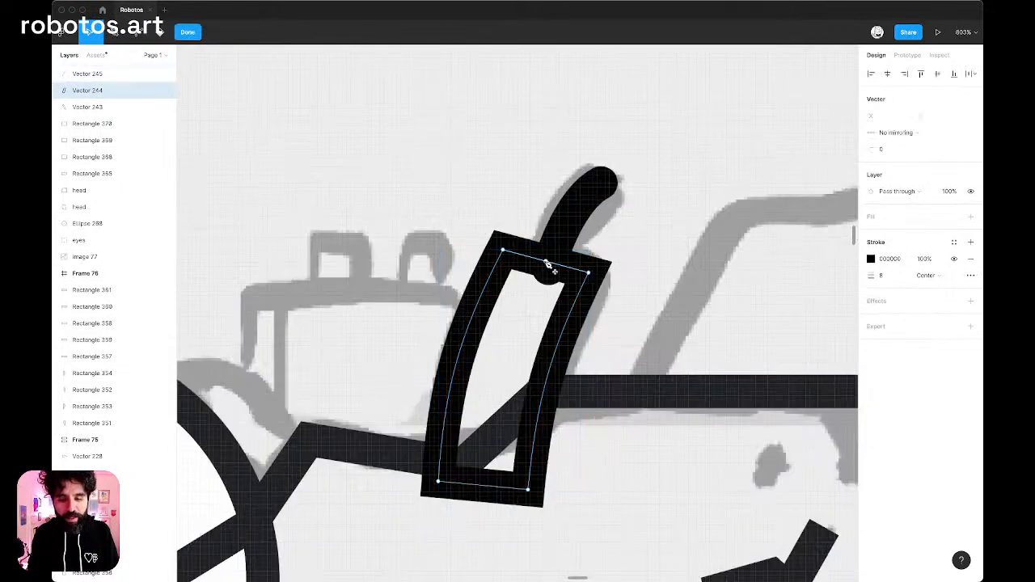
key("super")
left_click_drag(548, 267, 550, 251)
key("Escape")
scroll(550, 252, "down", 5)
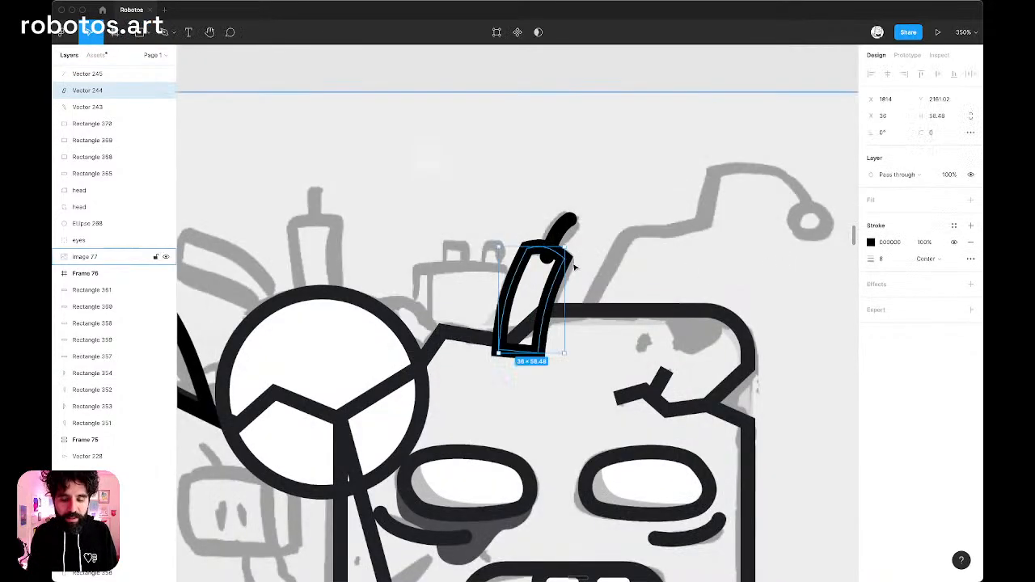
Fill the tube with the white Ink/01 color style and bring it in front of its wick.
left_click(954, 201)
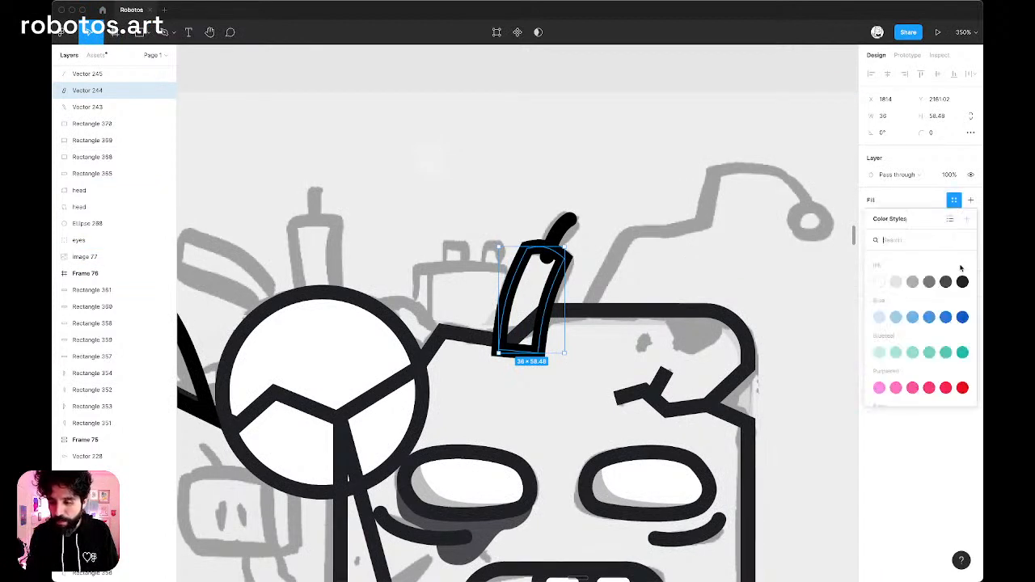
left_click(880, 283)
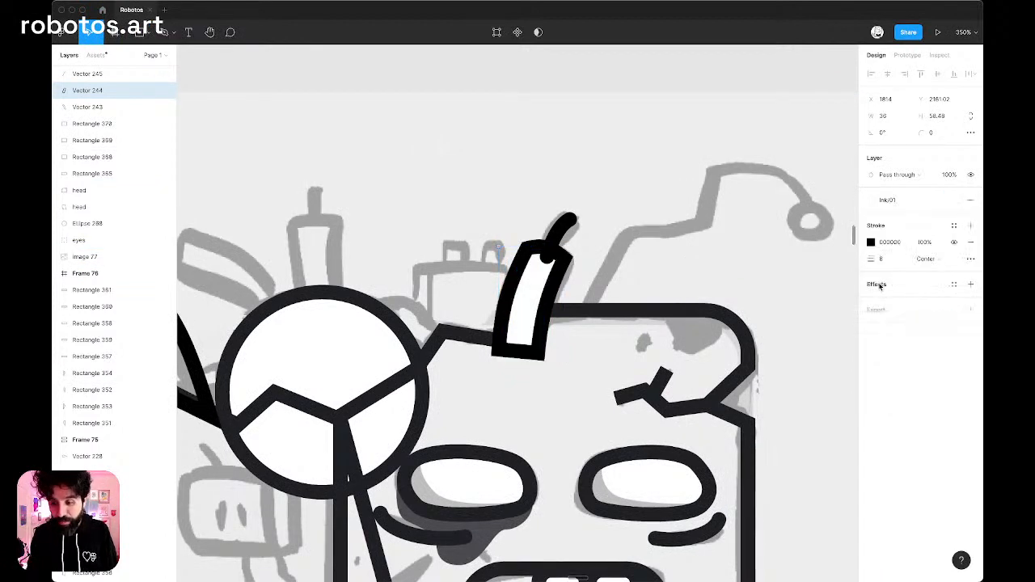
left_click(586, 311)
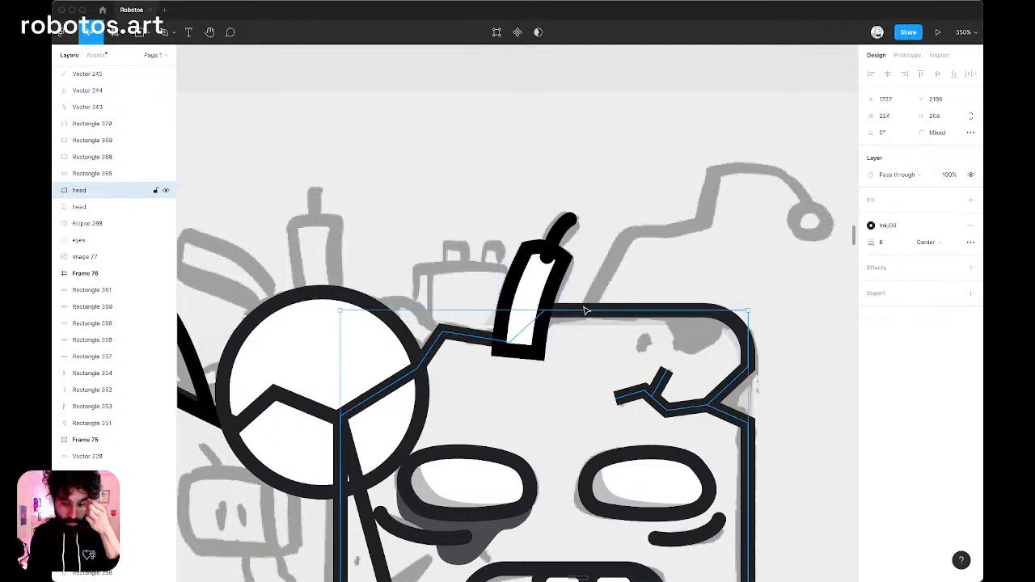
left_click(538, 271)
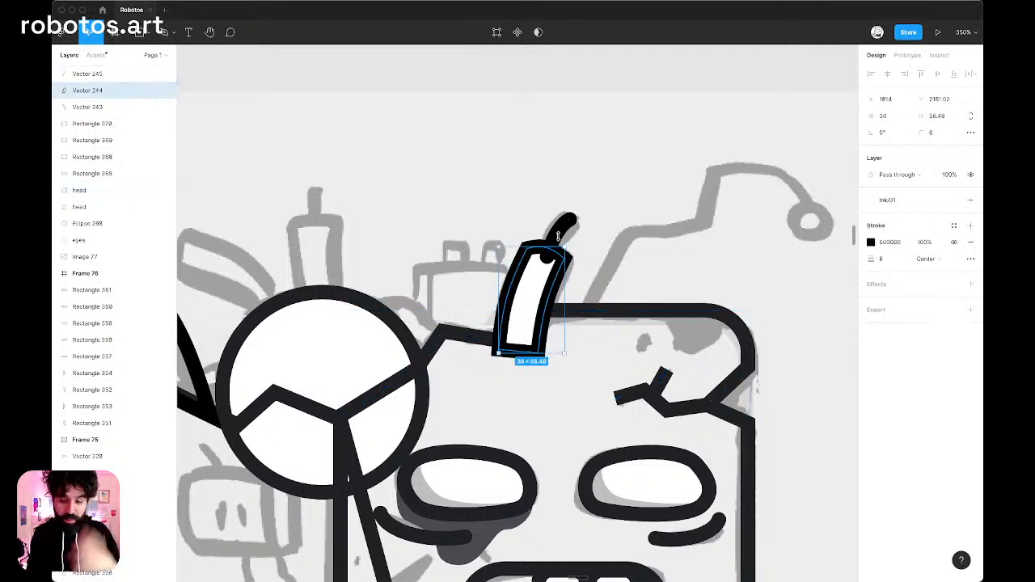
left_click(560, 240)
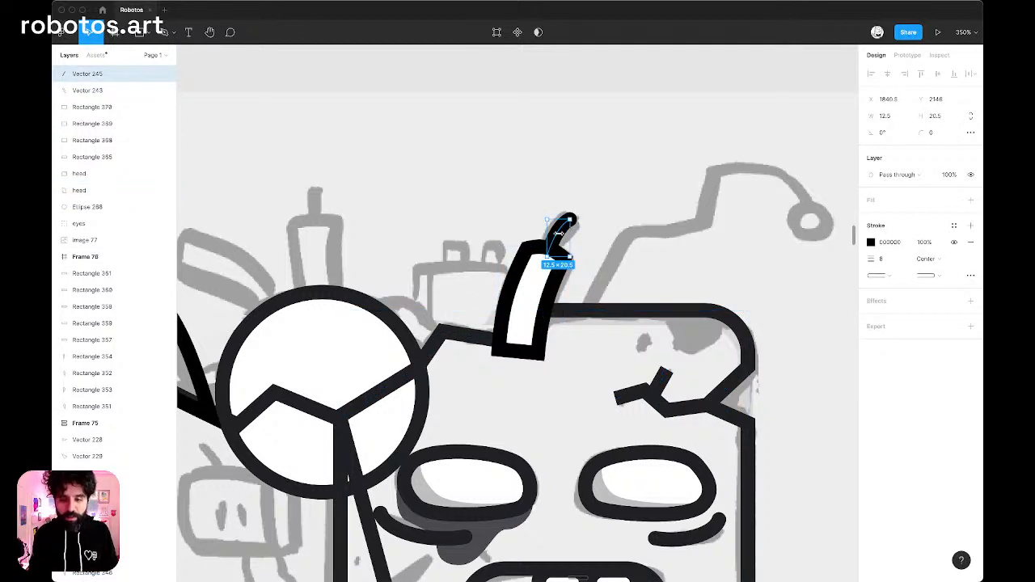
left_click(524, 298)
Send the tube and its wick together backward in the layer order, behind both head outlines and the dome ellipse.
scroll(524, 298, "up", 5)
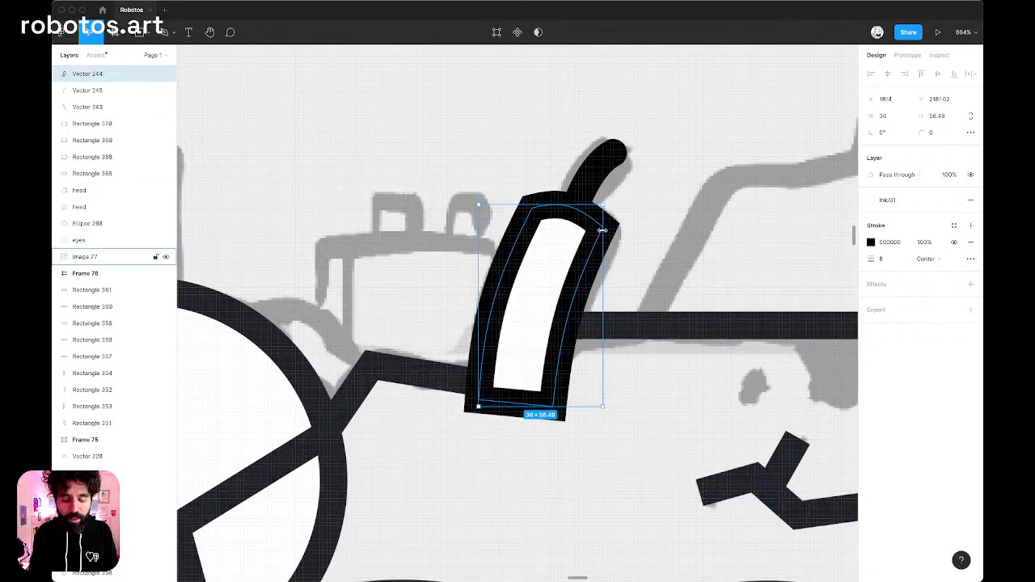
left_click(598, 173, "shift")
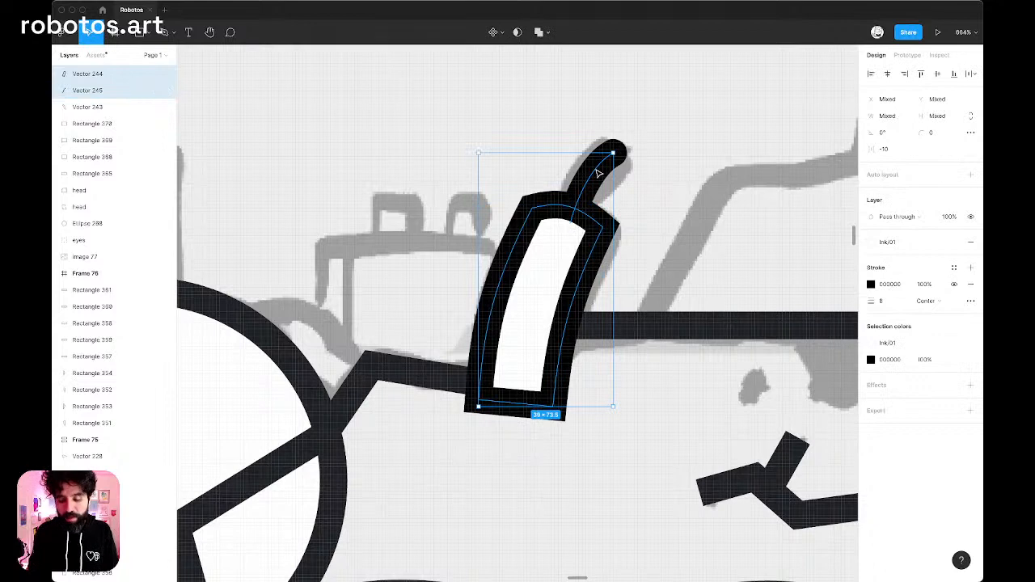
key("super+bracketleft")
key("super+bracketleft")
key("super+bracketleft")
key("super+bracketleft")
key("super+bracketleft")
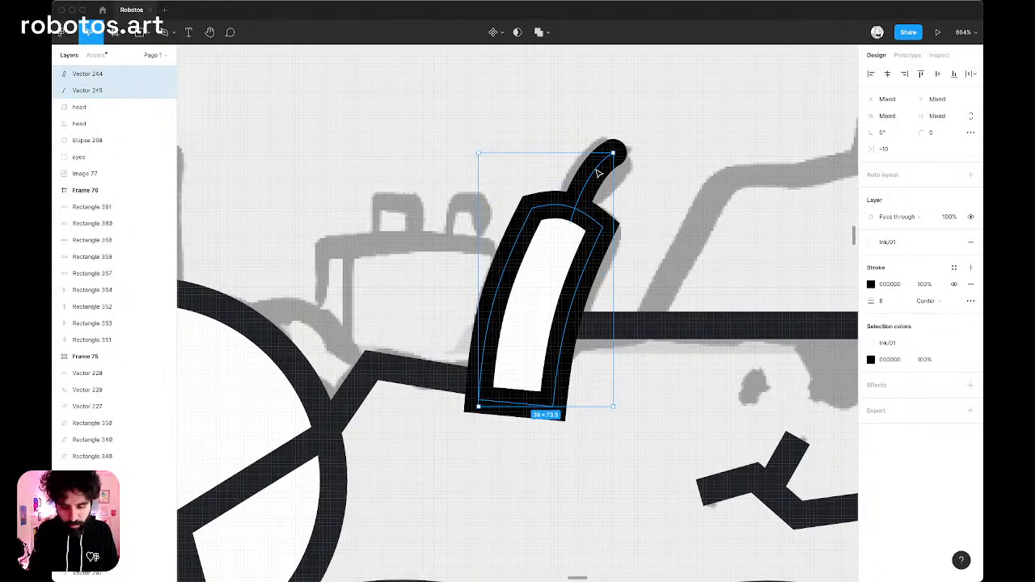
key("super+bracketleft")
key("super+bracketleft")
key("super+bracketleft")
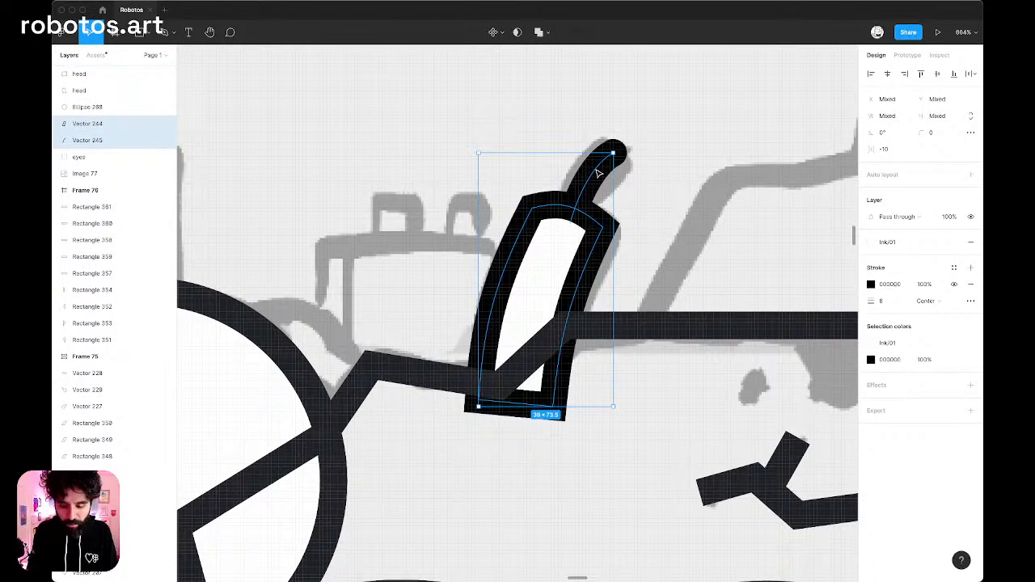
Select all the zombie head artwork without the sketch image and replace its plain 000000 color with the Ink/06 style.
scroll(598, 173, "down", 15)
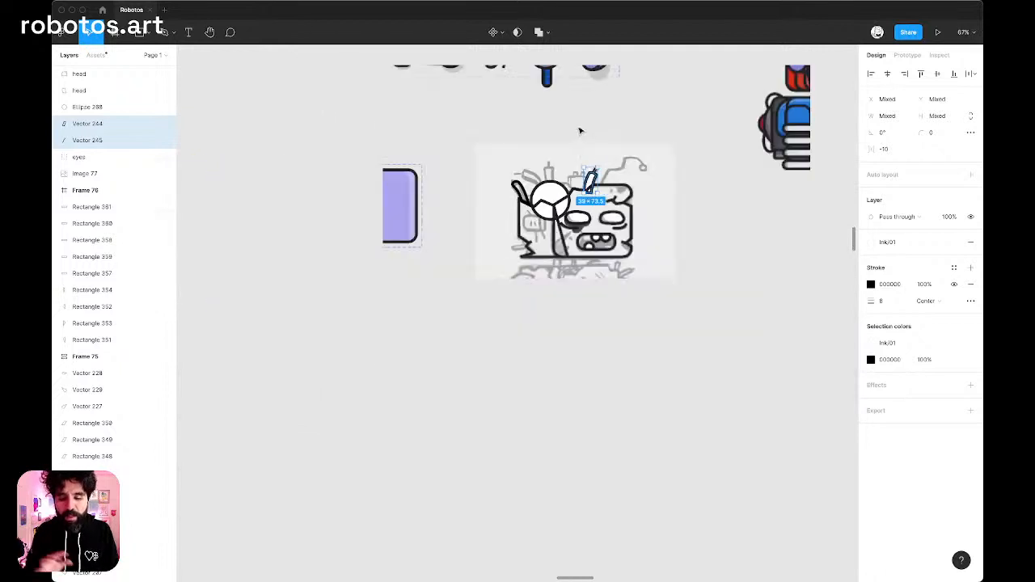
left_click(679, 138)
left_click(497, 277)
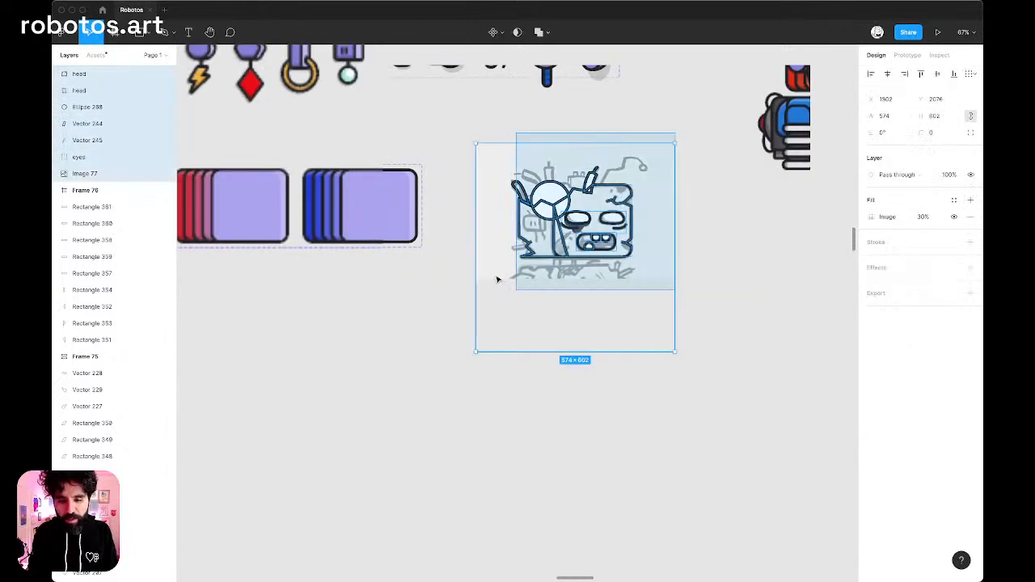
left_click(501, 277, "shift")
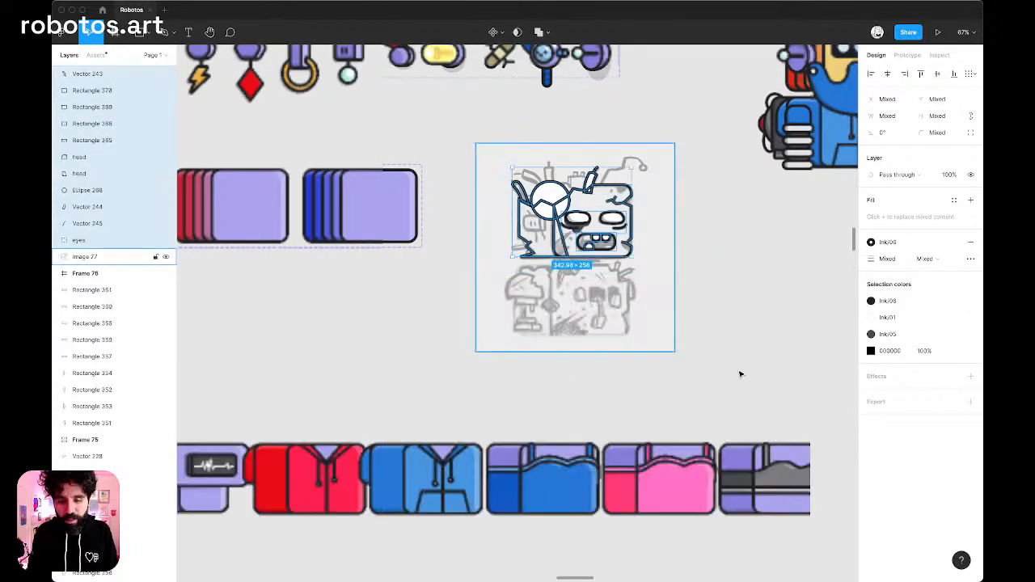
scroll(595, 196, "up", 3)
scroll(594, 197, "up", 3)
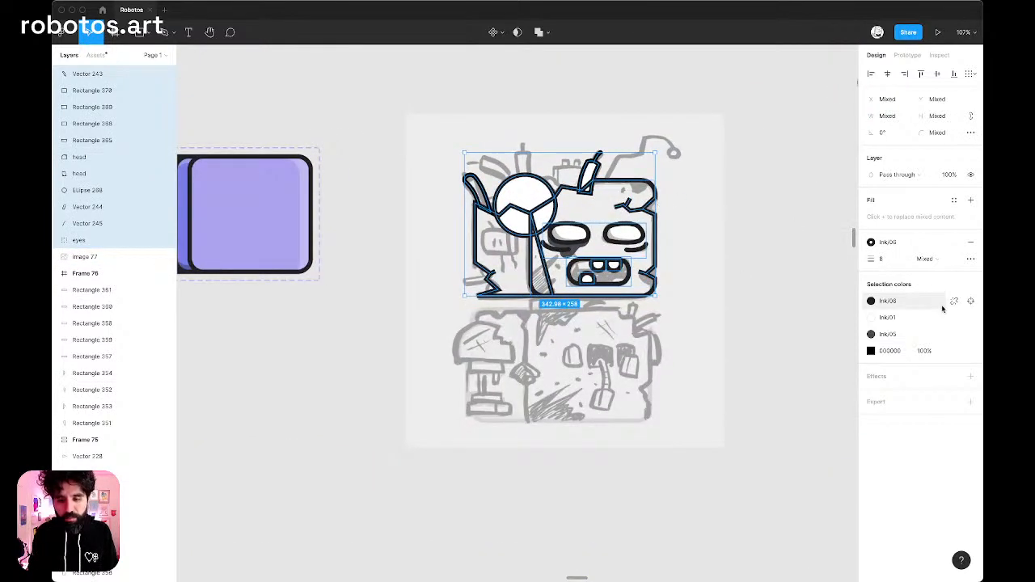
left_click(954, 352)
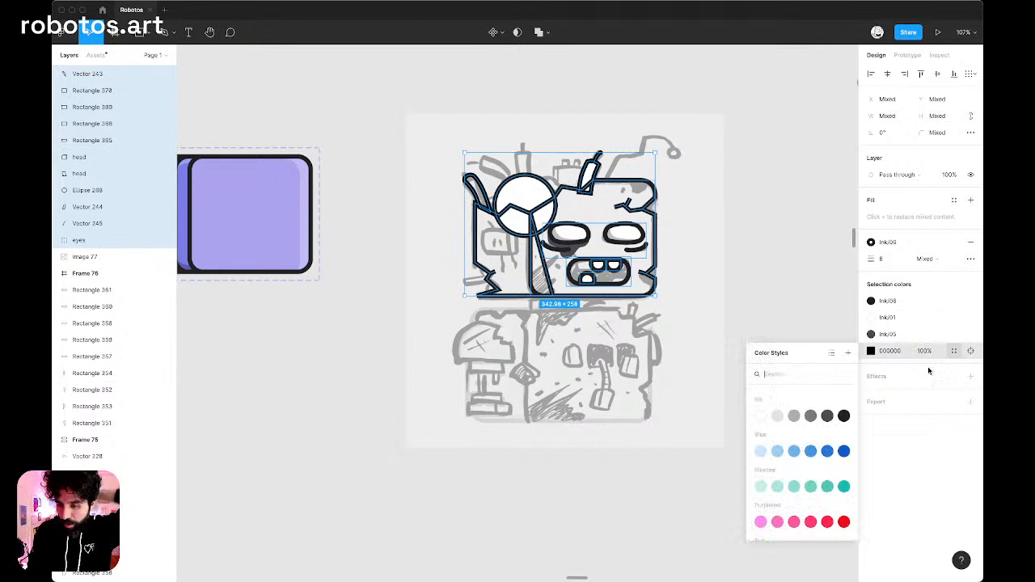
left_click(846, 416)
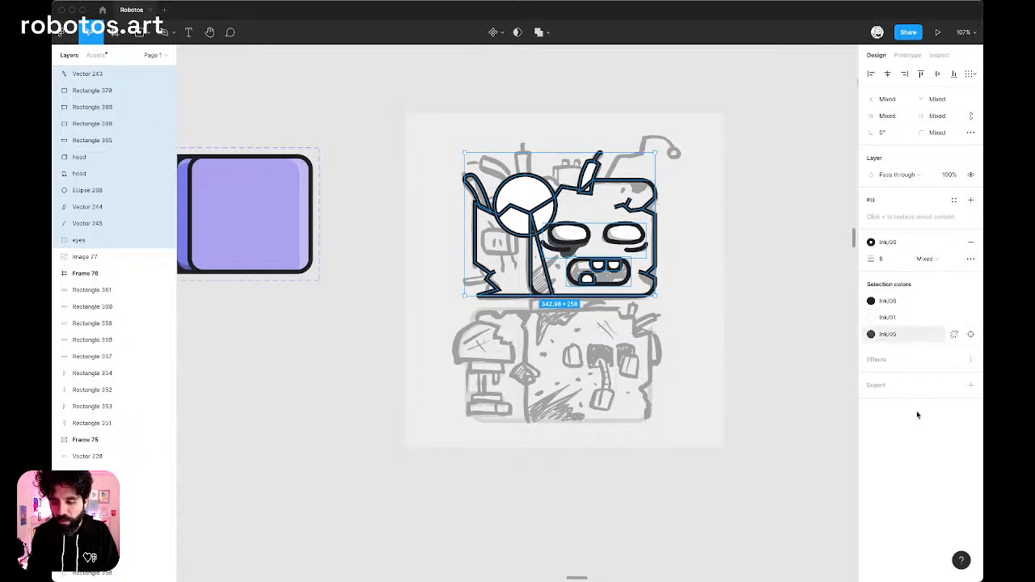
Replace the Ink/05 style in the selected head artwork with Ink/06 and clear the selection.
left_click(897, 335)
left_click(844, 398)
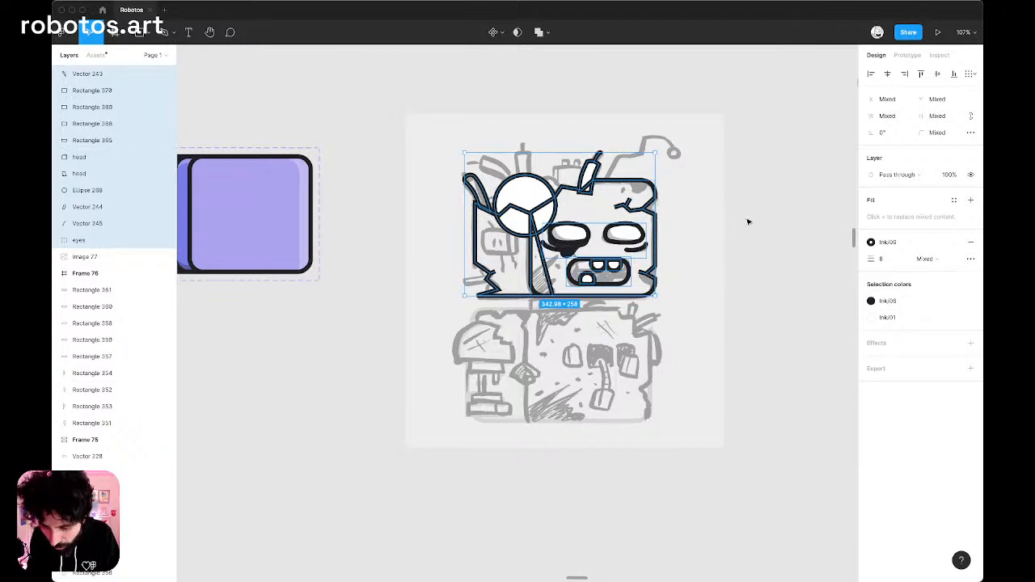
key("Escape")
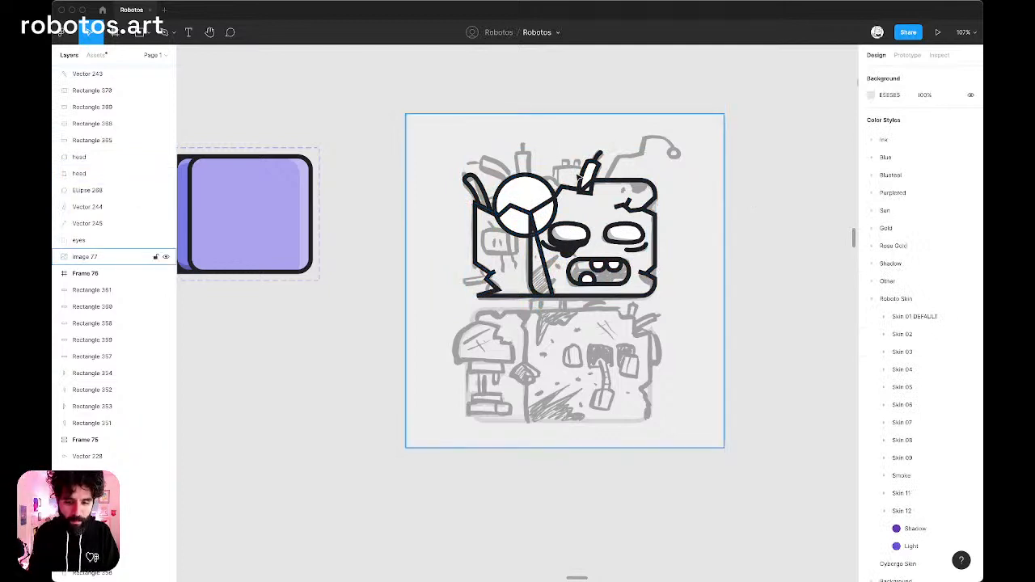
Trace the dark patch below the head's upper-right edge as a closed bowl shape about 43.5 × 23 with the Pen tool.
scroll(579, 177, "up", 5)
scroll(507, 407, "up", 1)
scroll(507, 407, "right", 1)
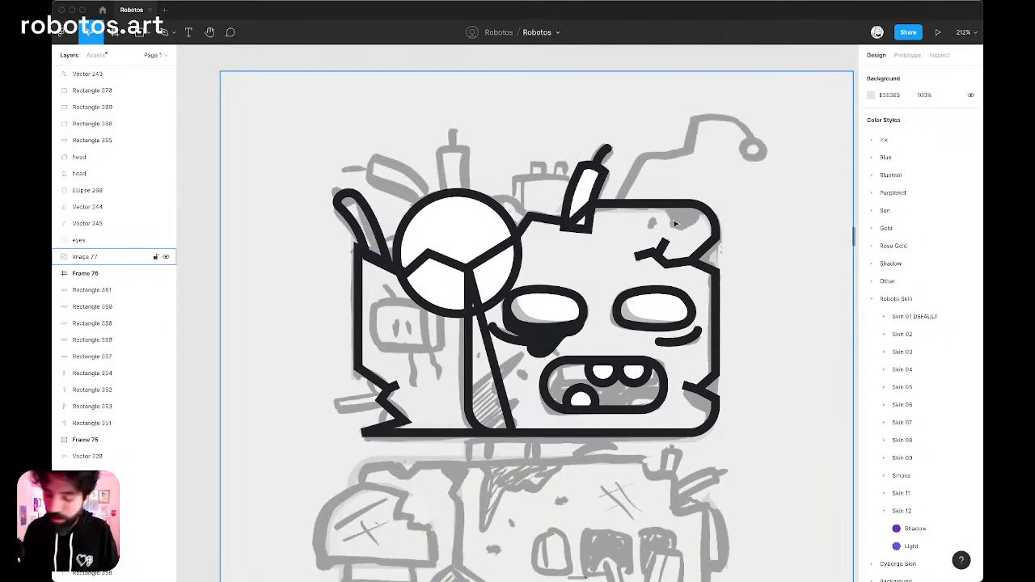
scroll(676, 224, "up", 5)
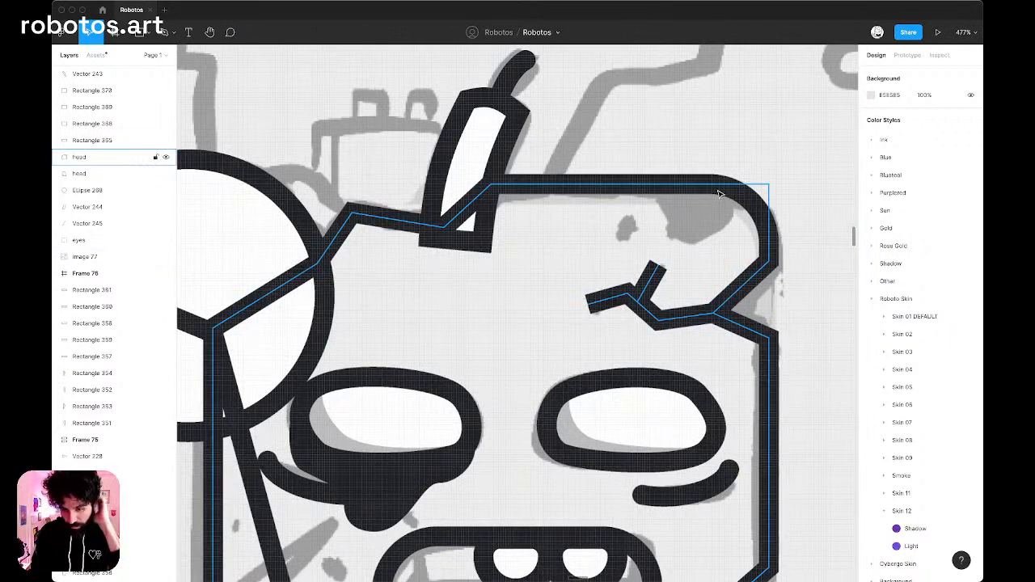
key("p")
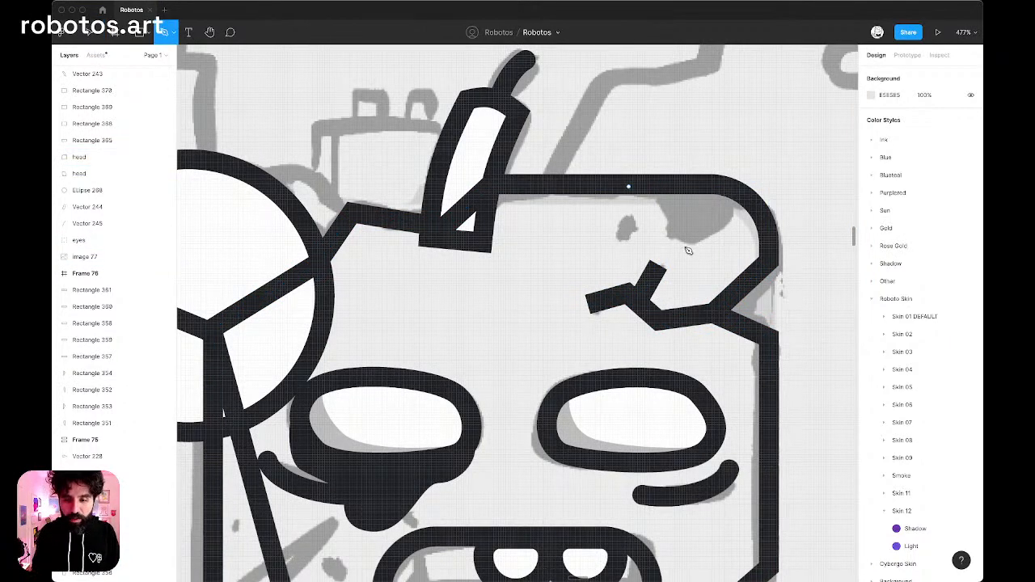
left_click_drag(686, 244, 718, 247)
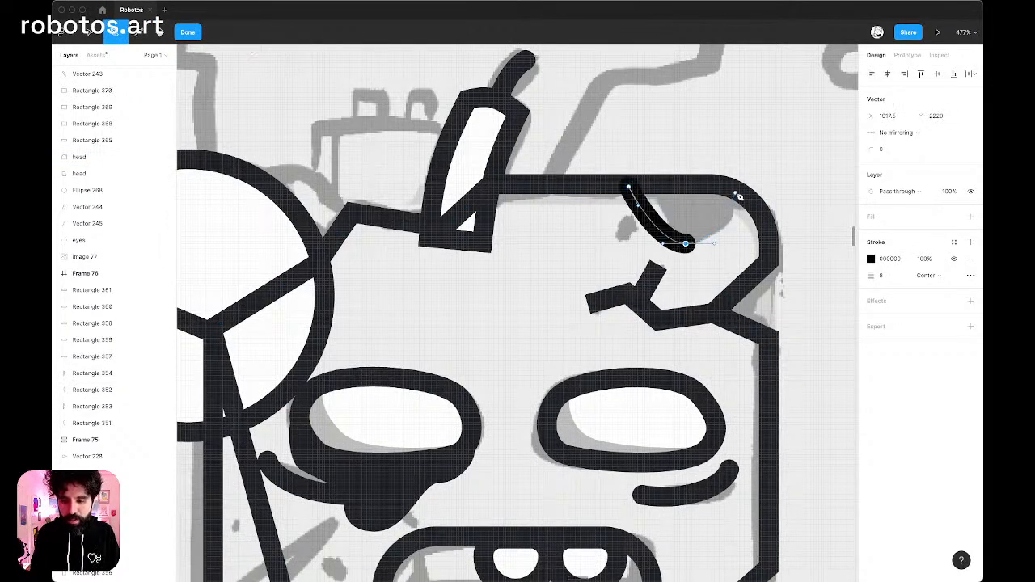
left_click(737, 193)
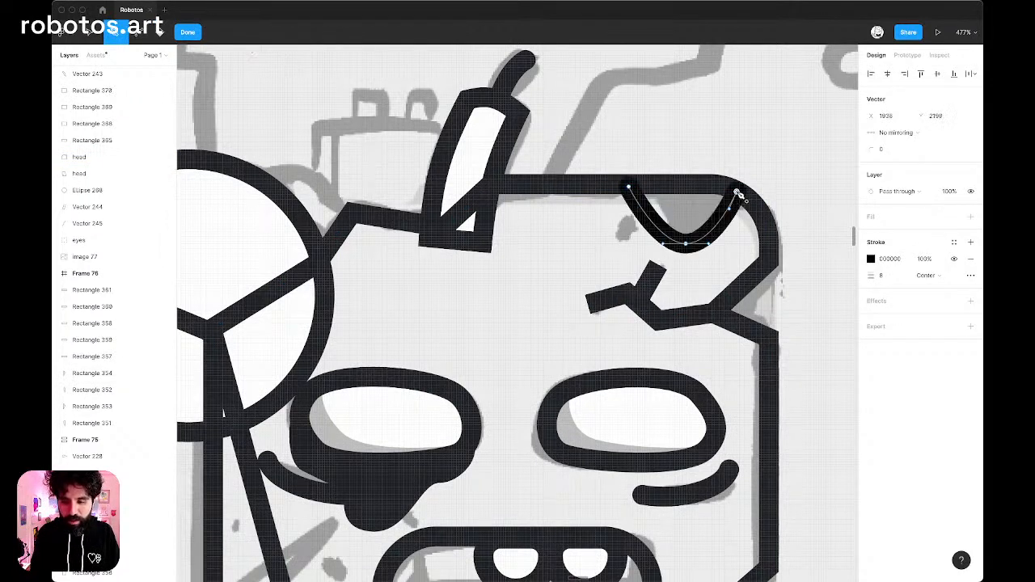
left_click(630, 189)
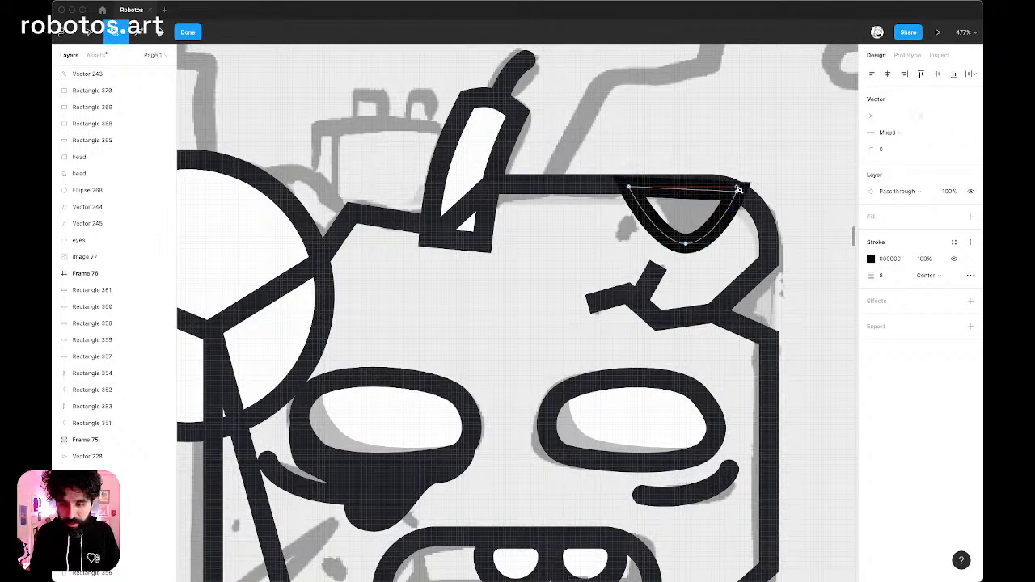
key("Escape")
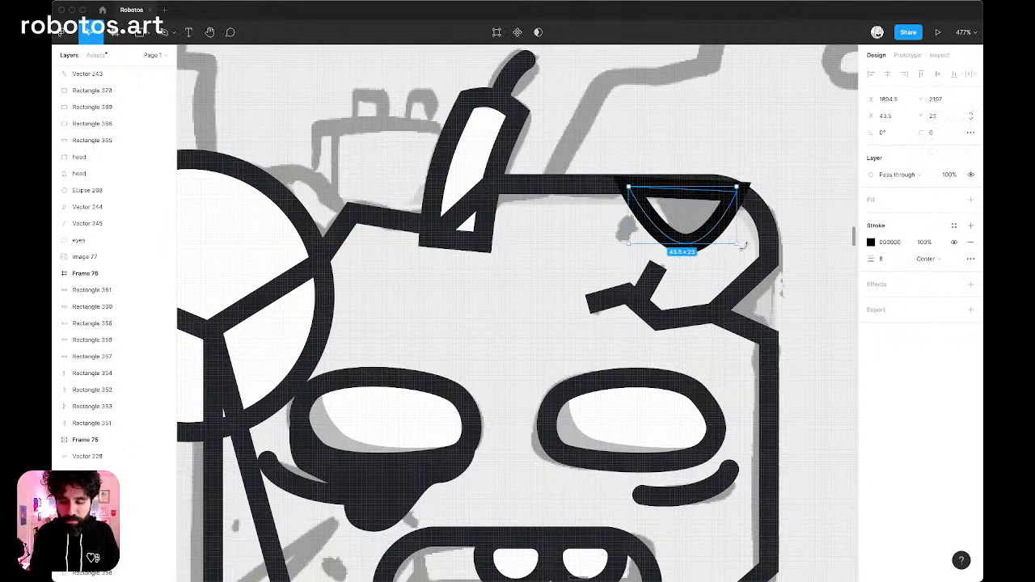
Reshape the patch by leveling its top-right corner with the head's top edge, bending its sides into an S-curve and lowering its bottom point.
double_click(734, 191)
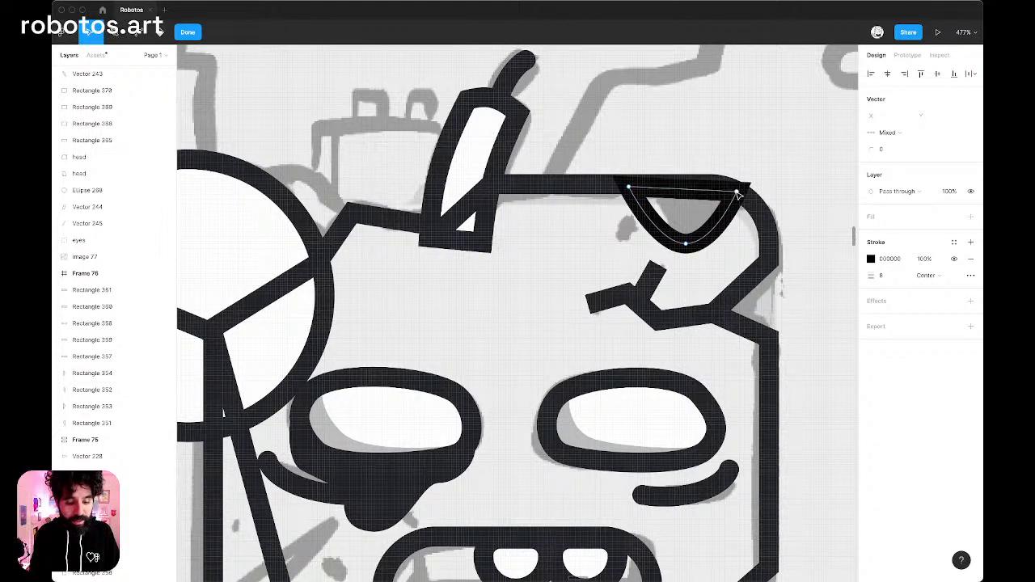
left_click_drag(737, 193, 725, 188)
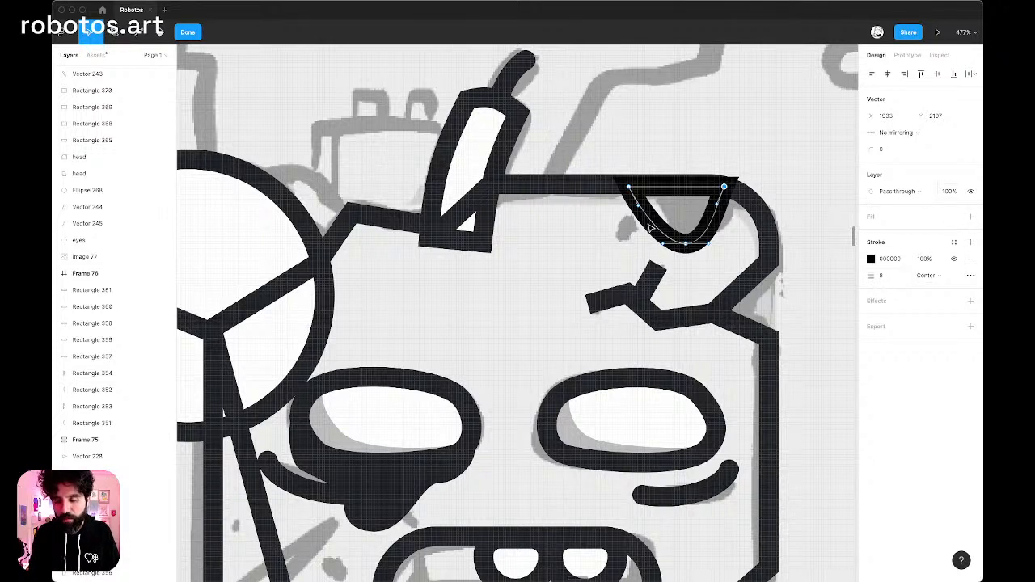
left_click_drag(641, 208, 718, 255)
left_click(686, 243)
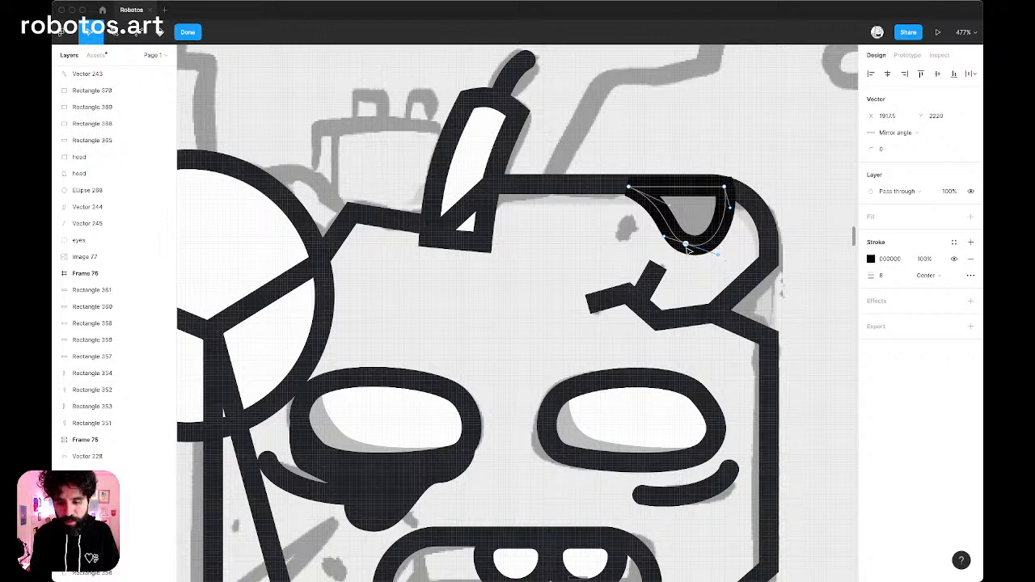
left_click(687, 247)
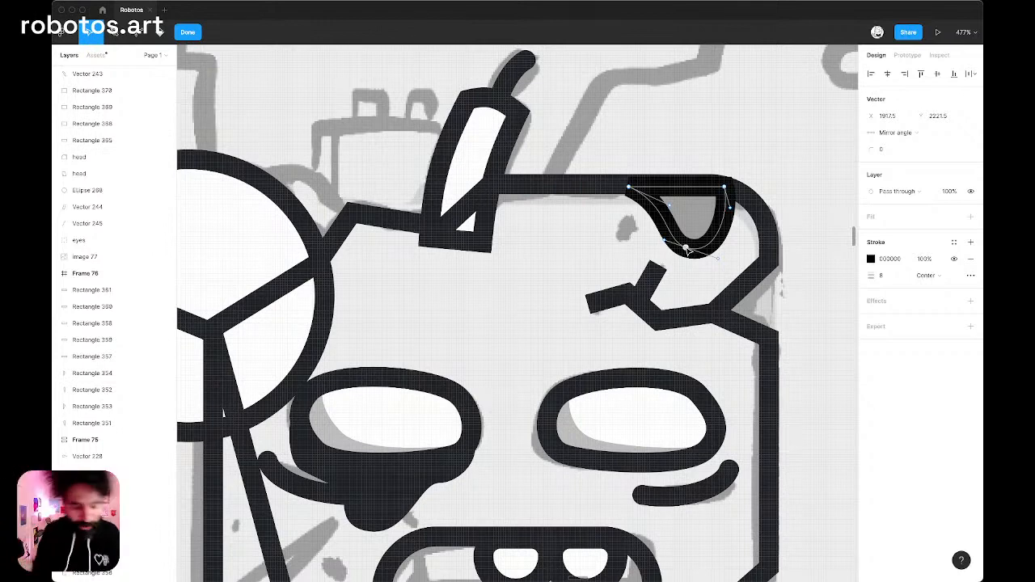
key("Escape")
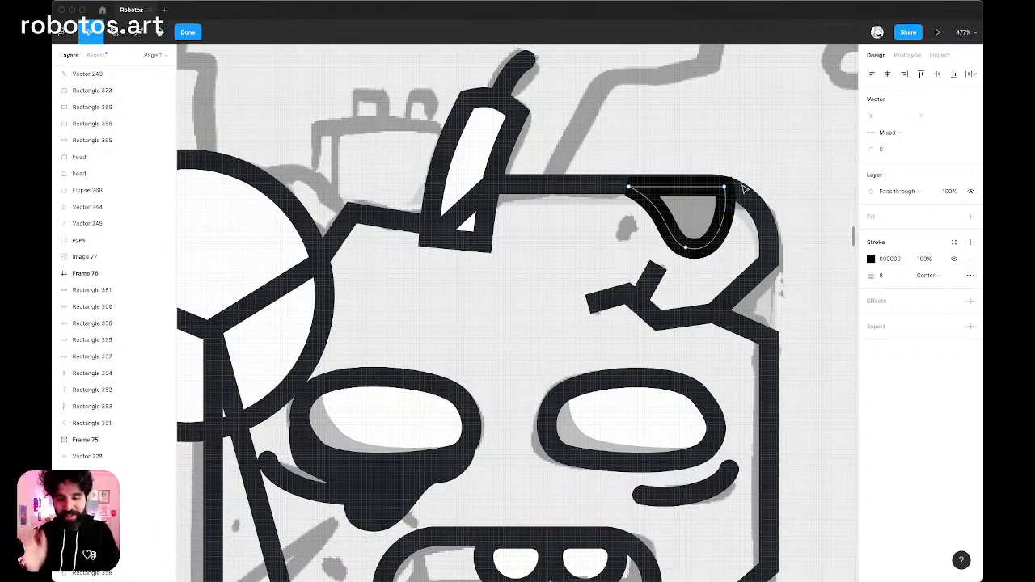
key("Escape")
Fill the patch at the head's upper-right corner with the dark gray Ink/05 color style.
scroll(762, 169, "right", 2)
scroll(762, 169, "down", 5)
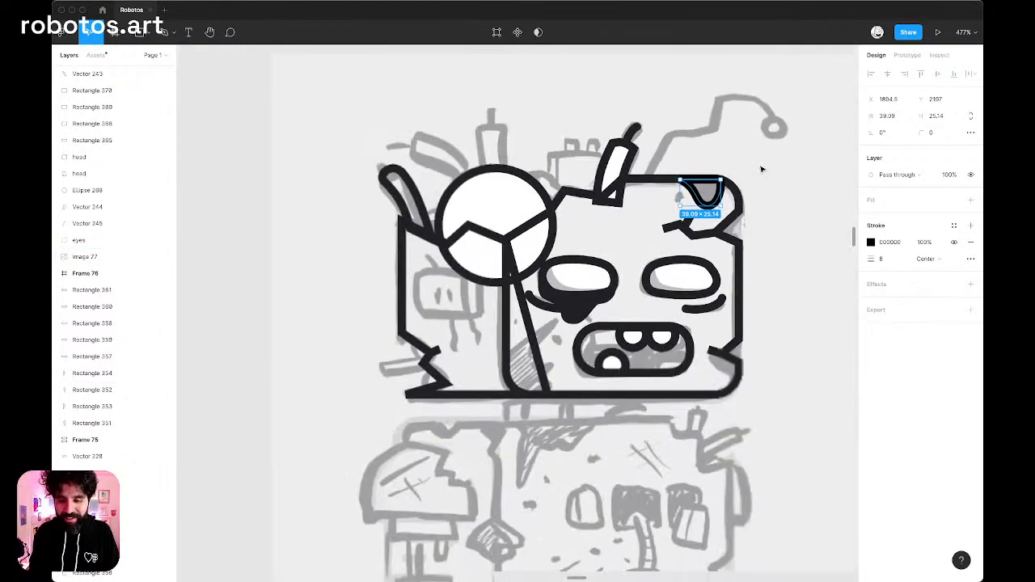
scroll(748, 185, "up", 4)
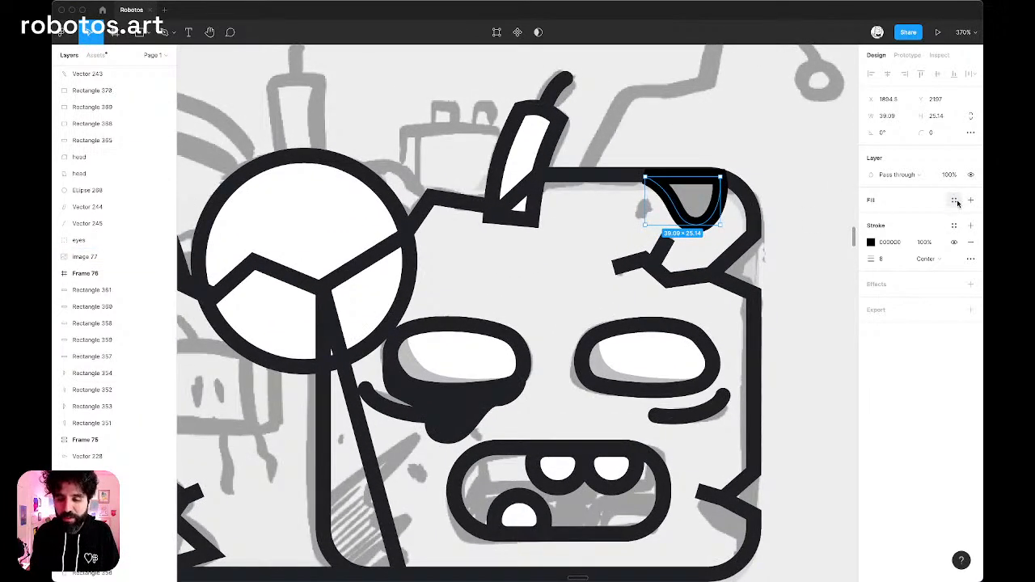
left_click(953, 200)
left_click(946, 283)
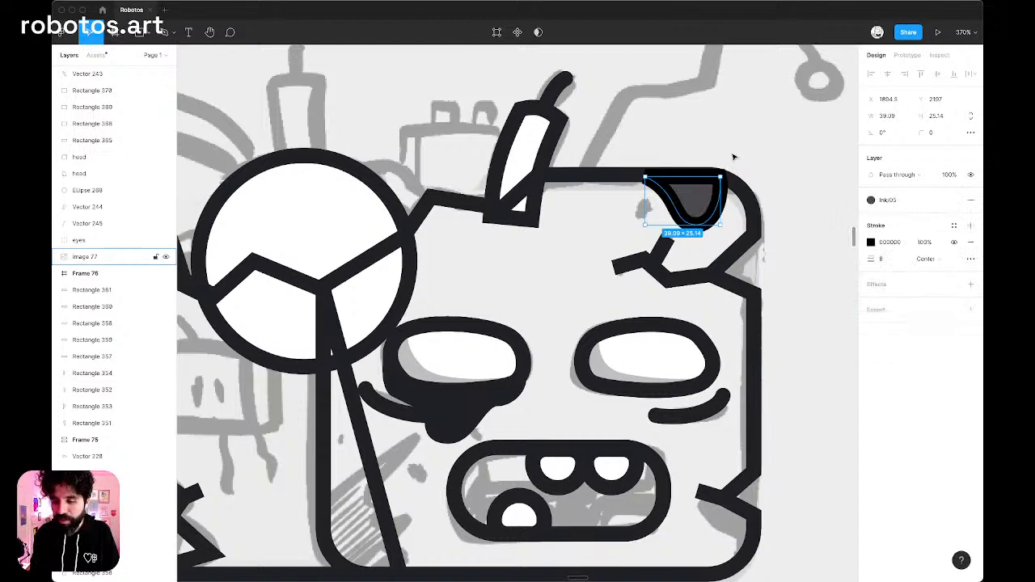
left_click(615, 288)
Draw a 10 × 10 circle over the small sketched spot beside the patch and fill it with the Ink/05 style.
scroll(650, 237, "up", 5)
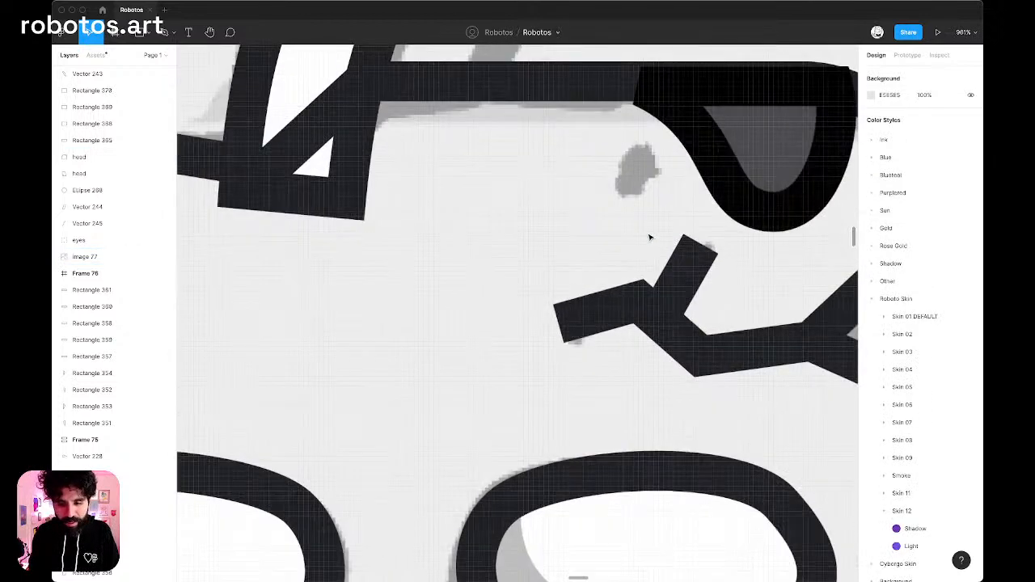
key("o")
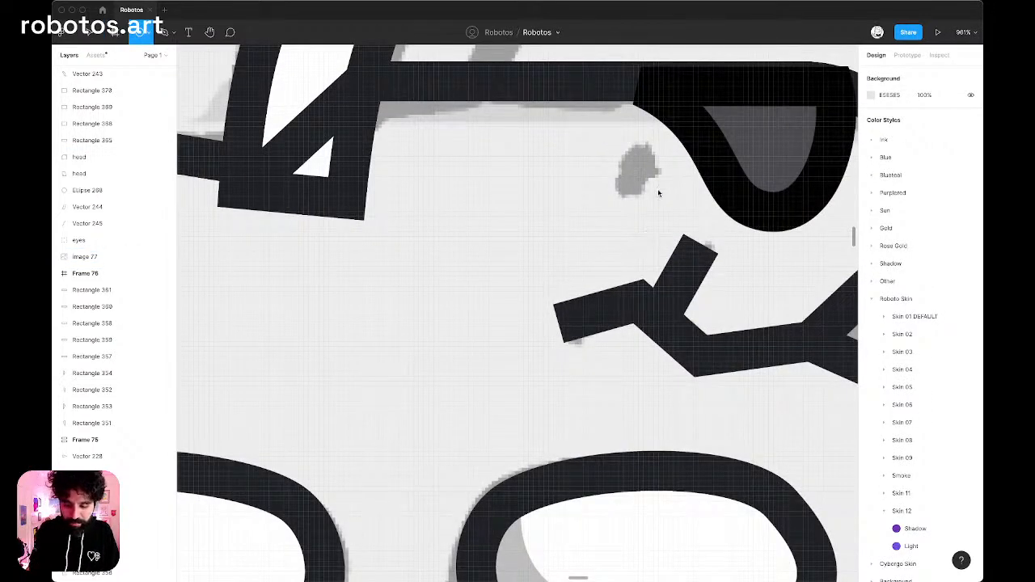
left_click_drag(608, 142, 659, 193)
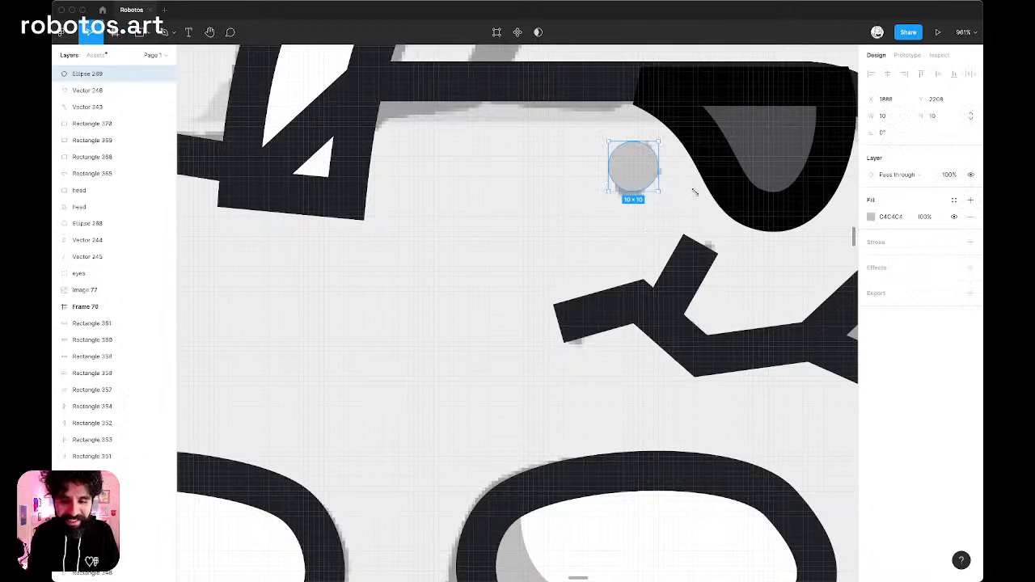
left_click(954, 201)
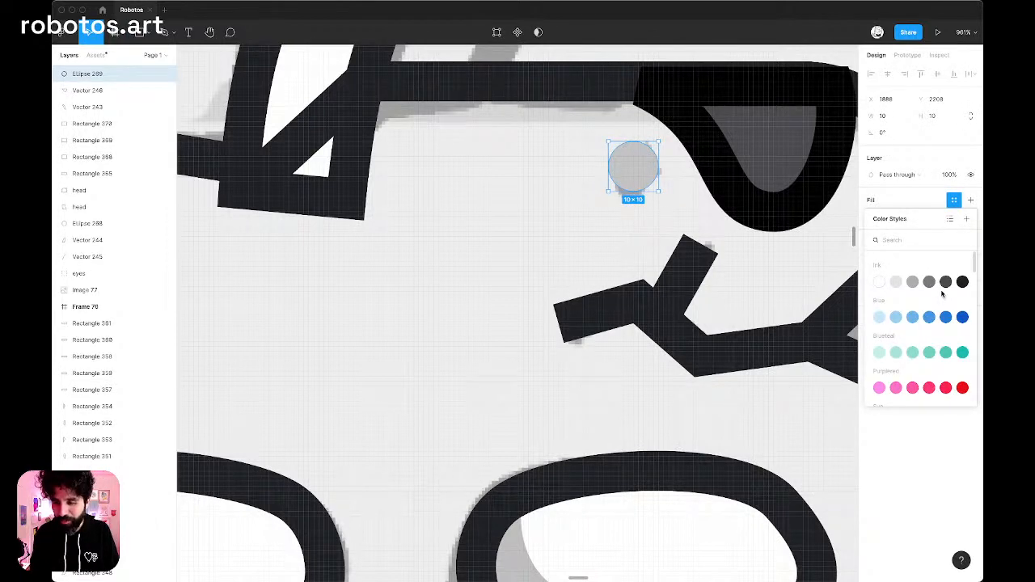
left_click(945, 283)
Trace the spiky edge of the hatched shading at the face panel's lower-left corner with the Pen tool, zigzagging down to the bottom outline.
scroll(672, 134, "down", 5)
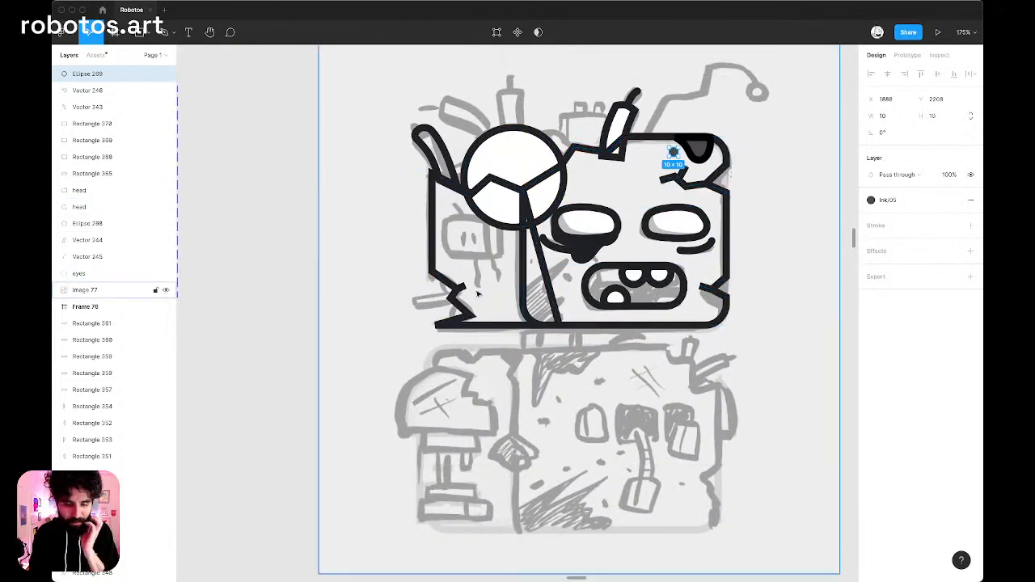
scroll(510, 305, "up", 5)
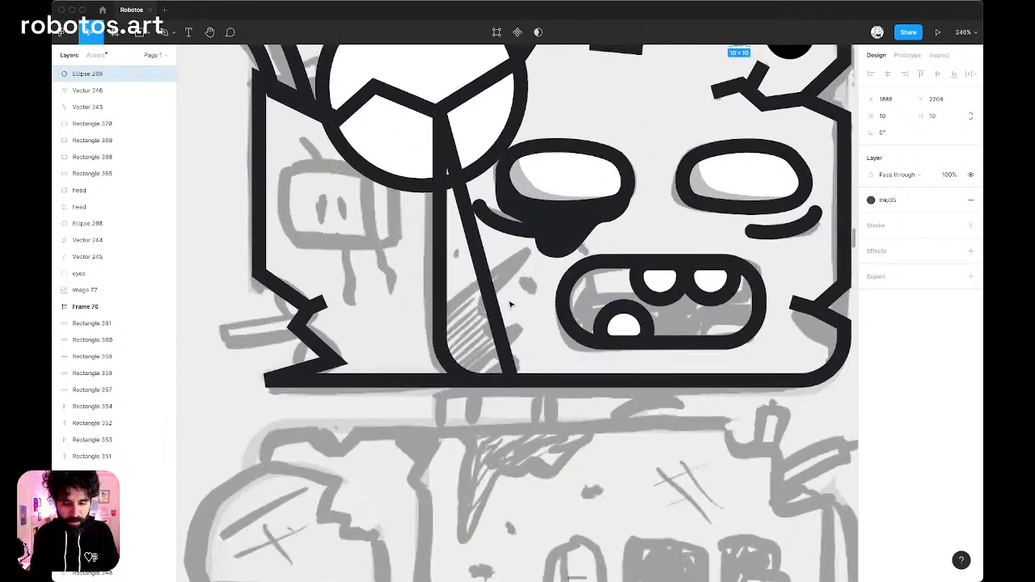
key("p")
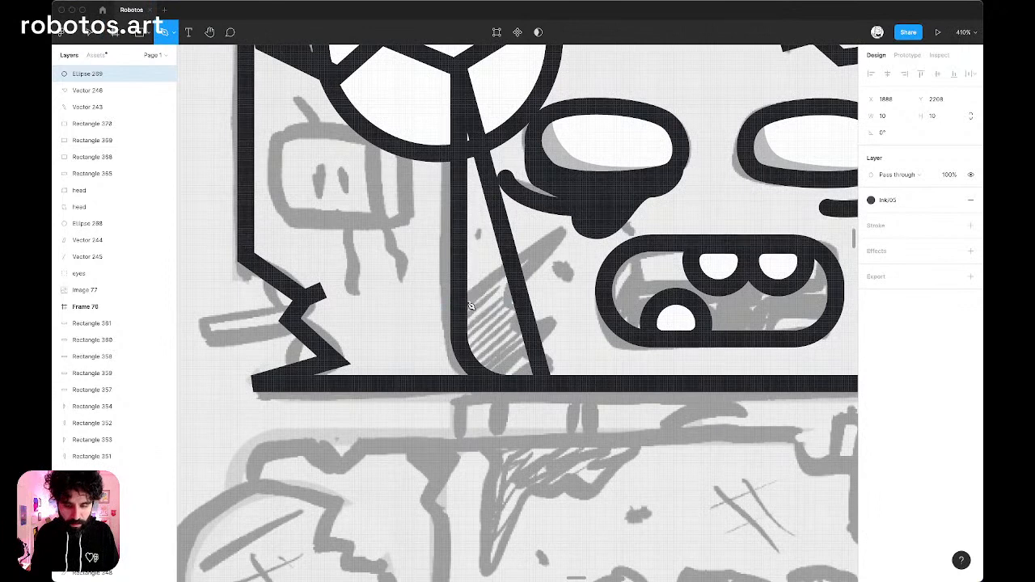
left_click(461, 302)
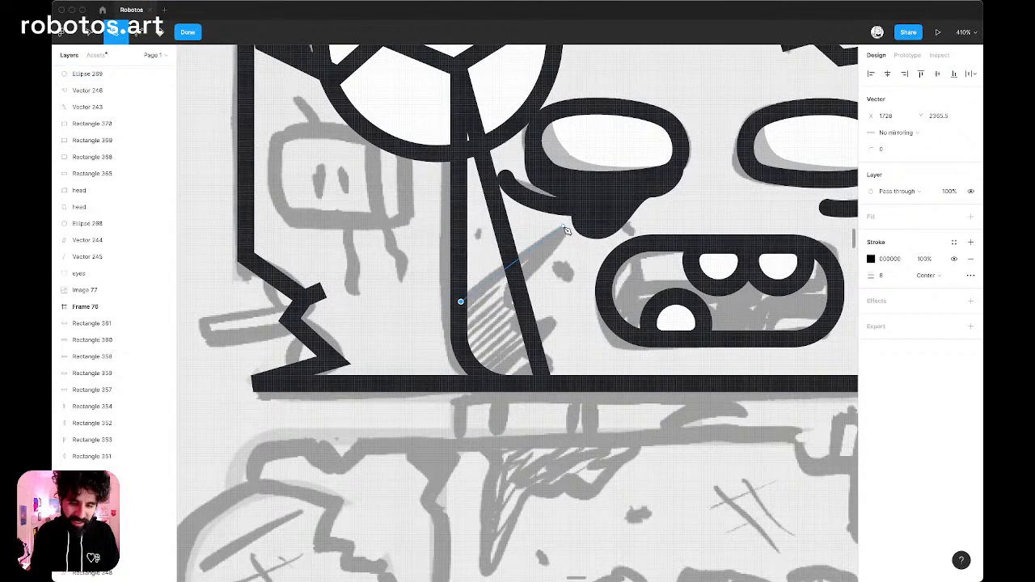
left_click(564, 227)
left_click(509, 296)
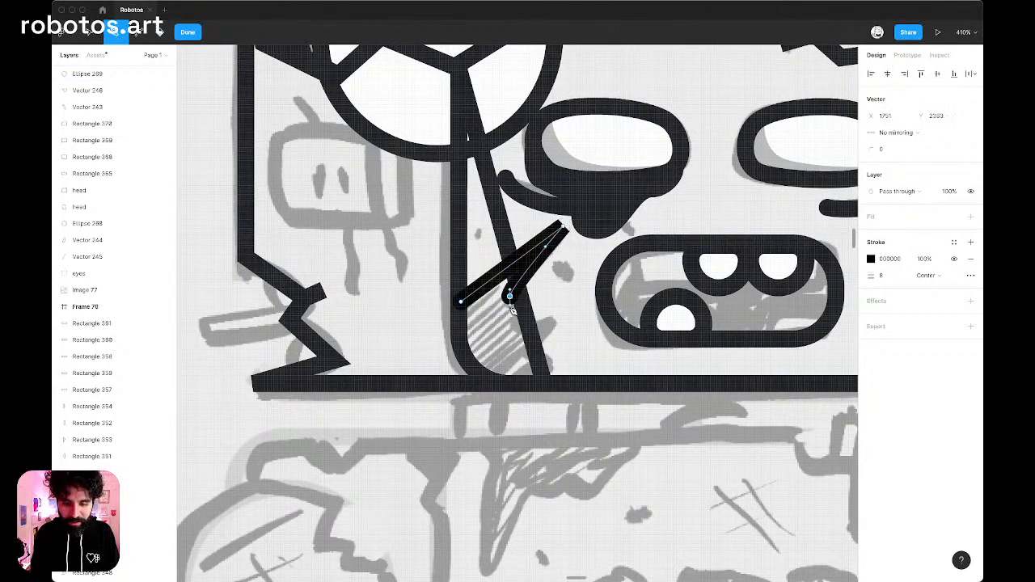
left_click(539, 298)
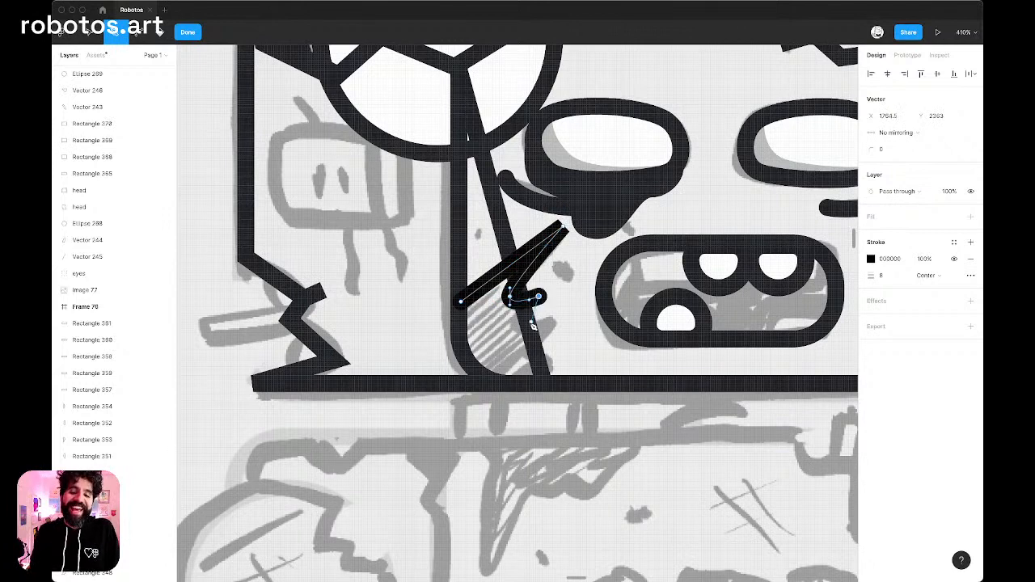
left_click(522, 324)
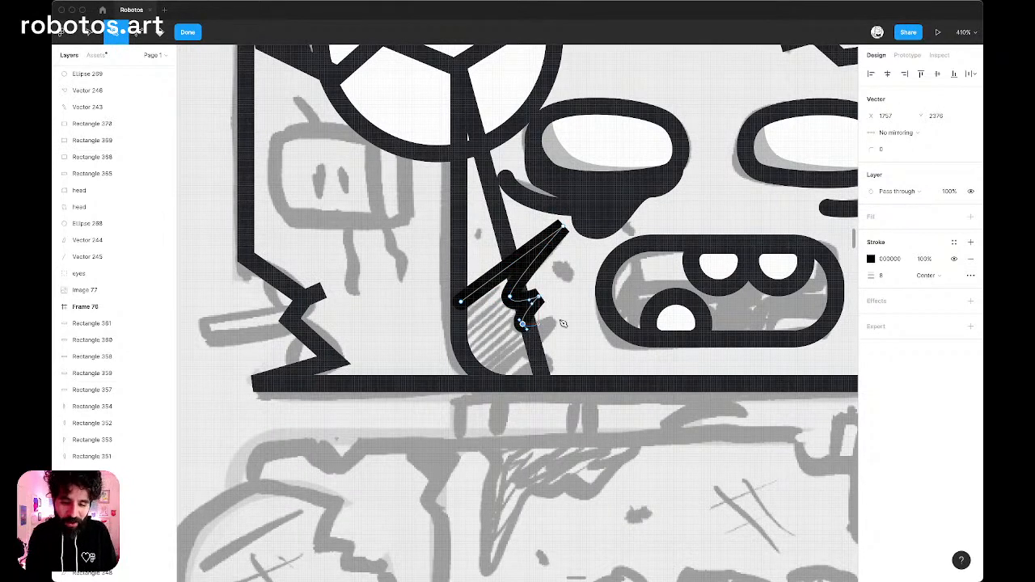
left_click(559, 317)
left_click(528, 348)
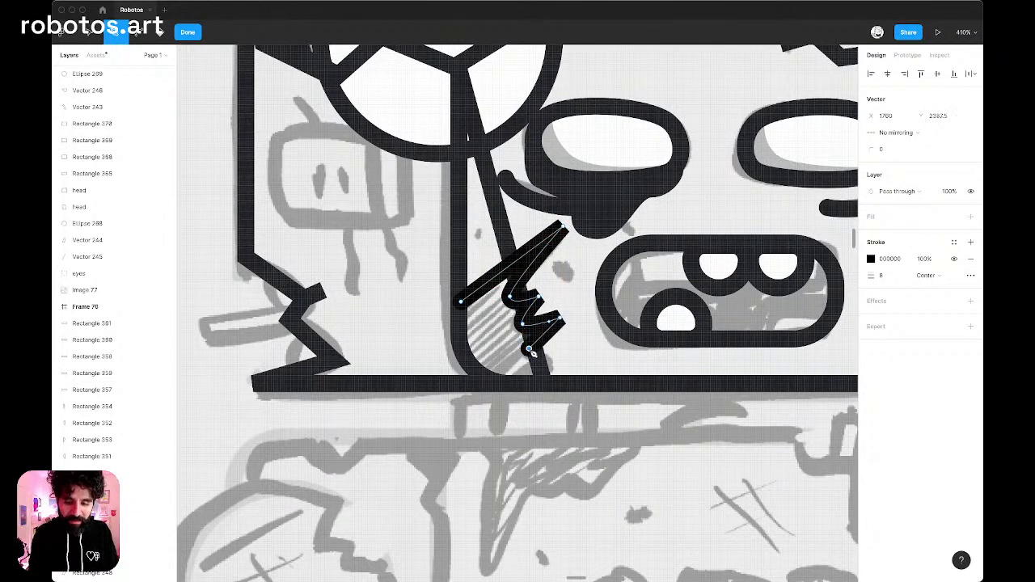
left_click(578, 352)
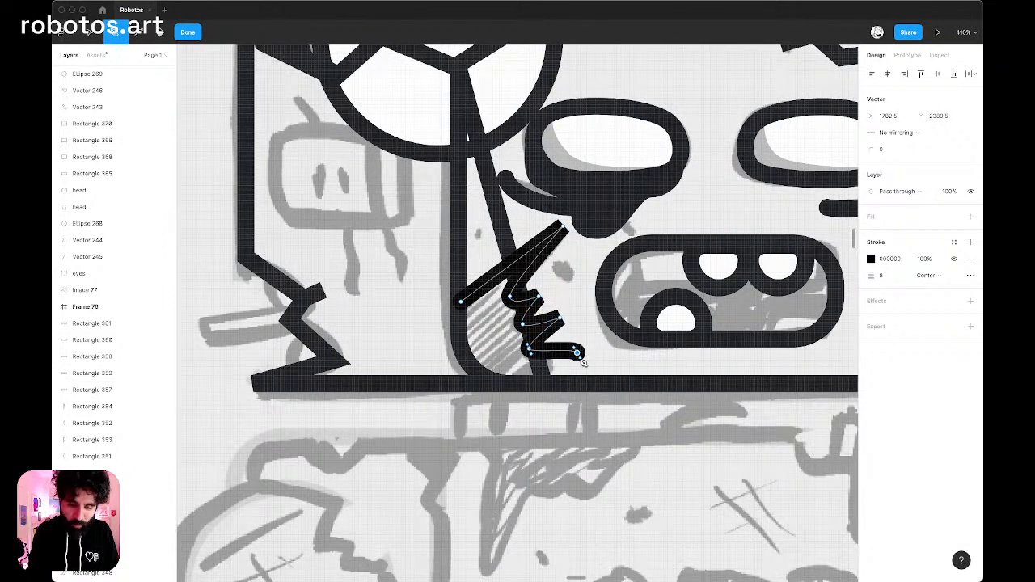
left_click(542, 386)
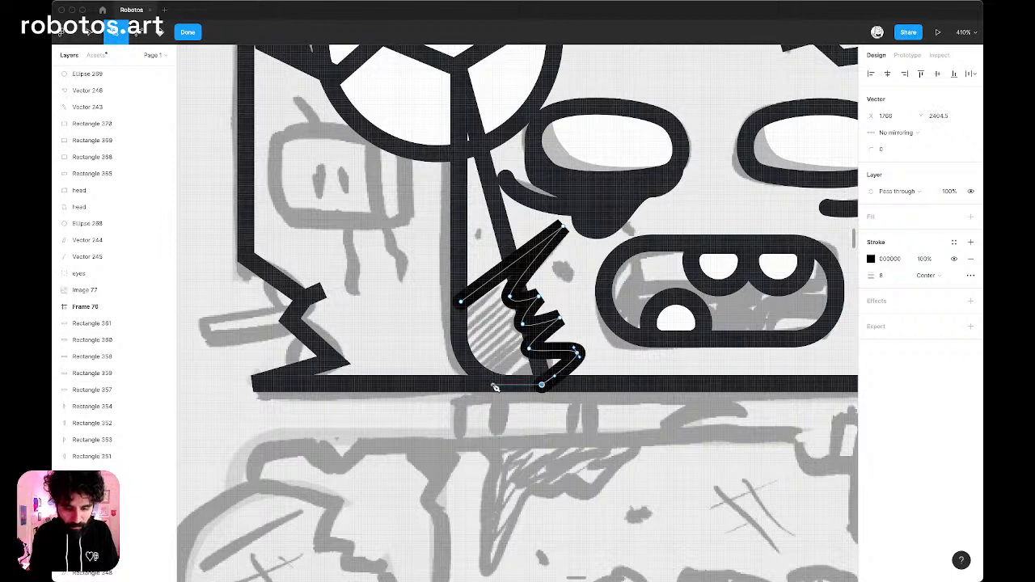
Close the jagged shading path along the face panel's bottom and rounded lower-left corner, and finish editing the vector.
left_click_drag(491, 384, 467, 364)
left_click(463, 354)
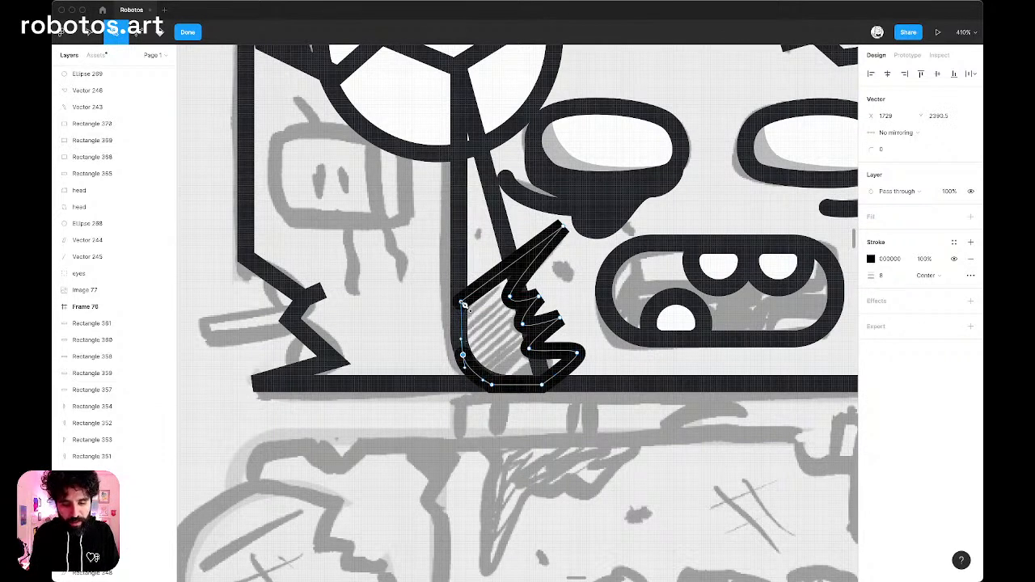
left_click(463, 304)
key("Escape")
key("Escape")
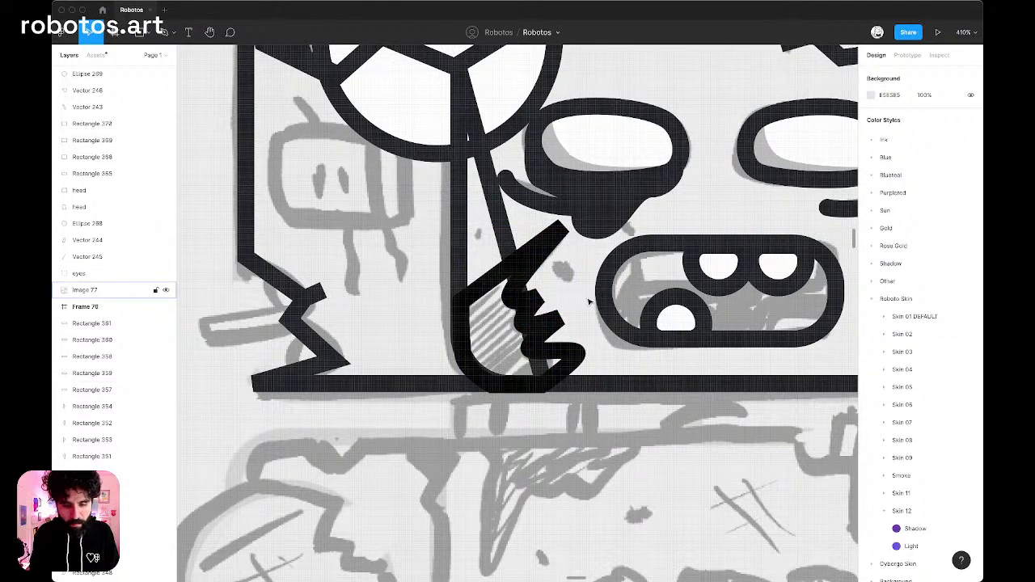
Check the head artwork against the sketch and select the mouth's rounded outline.
scroll(590, 302, "down", 5)
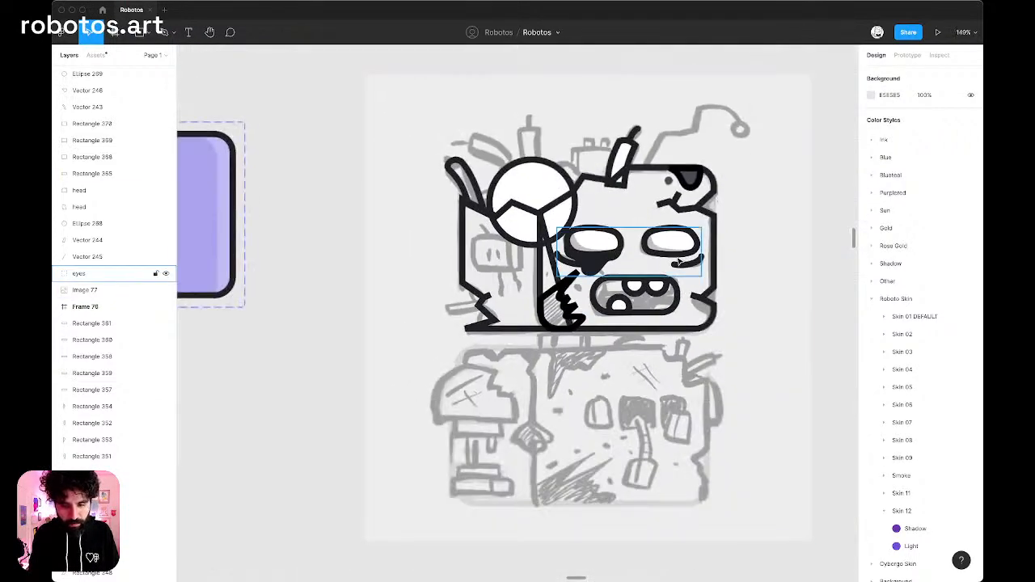
scroll(598, 306, "up", 4)
scroll(576, 317, "up", 3)
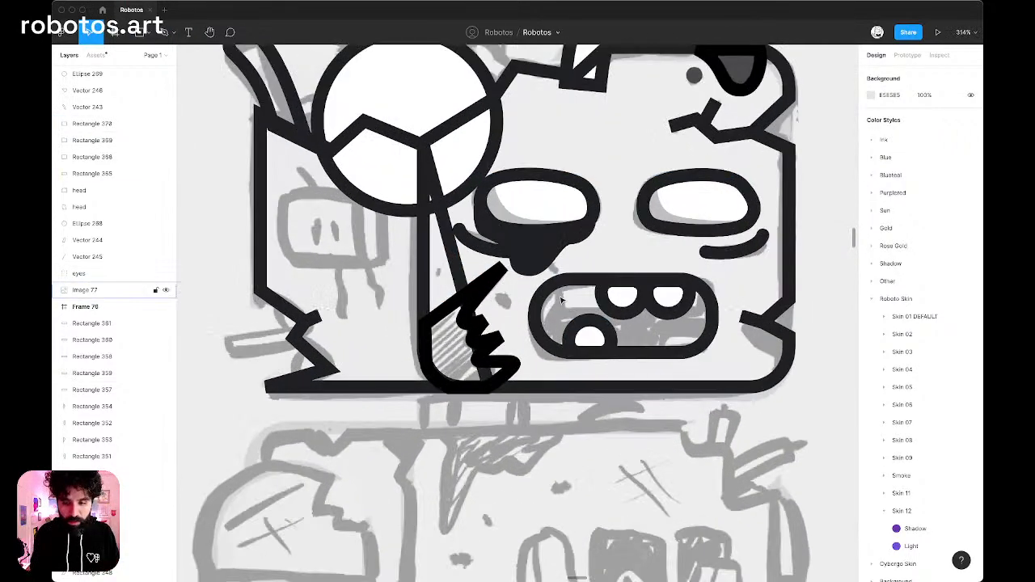
left_click(556, 285)
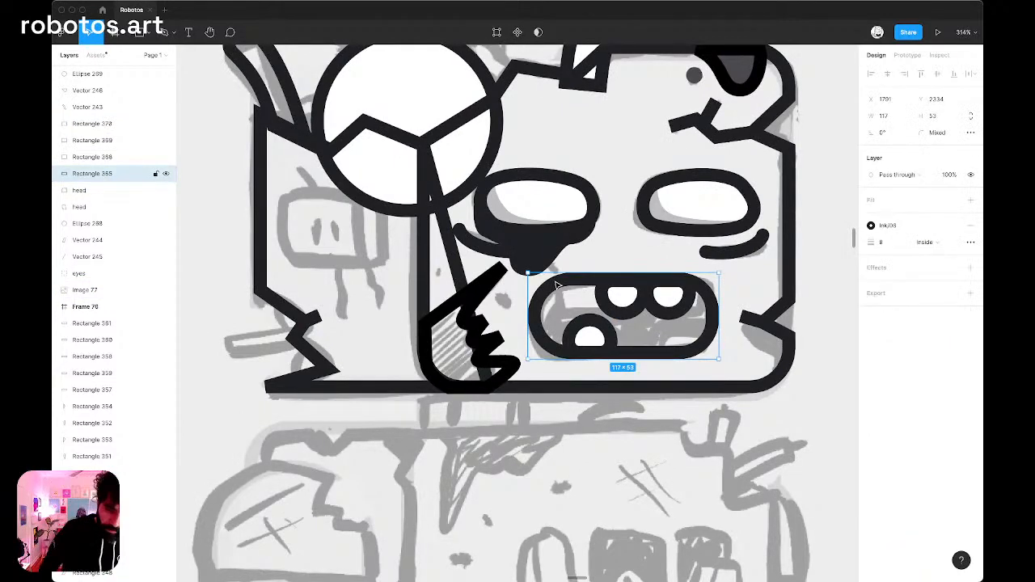
scroll(556, 285, "up", 2)
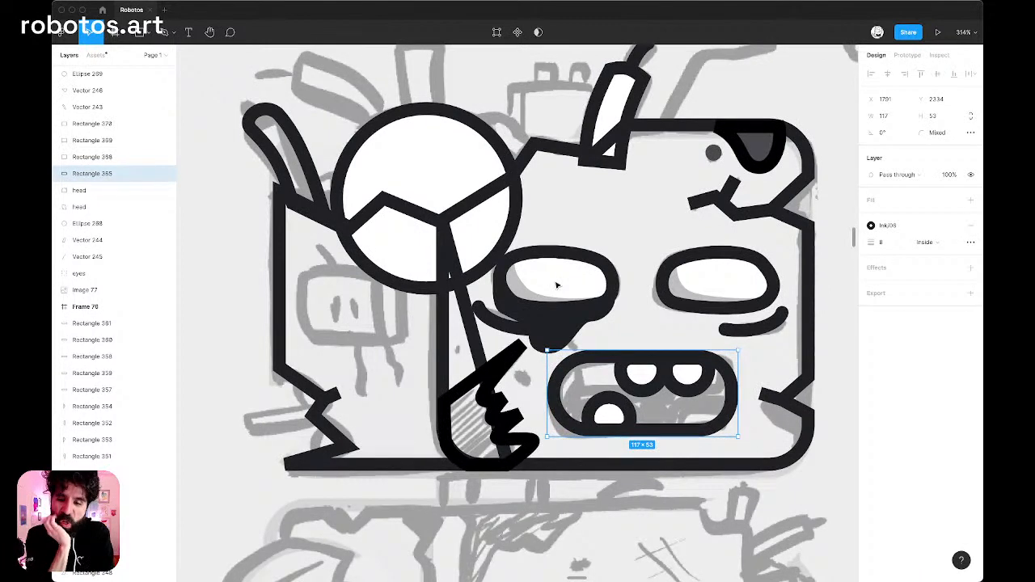
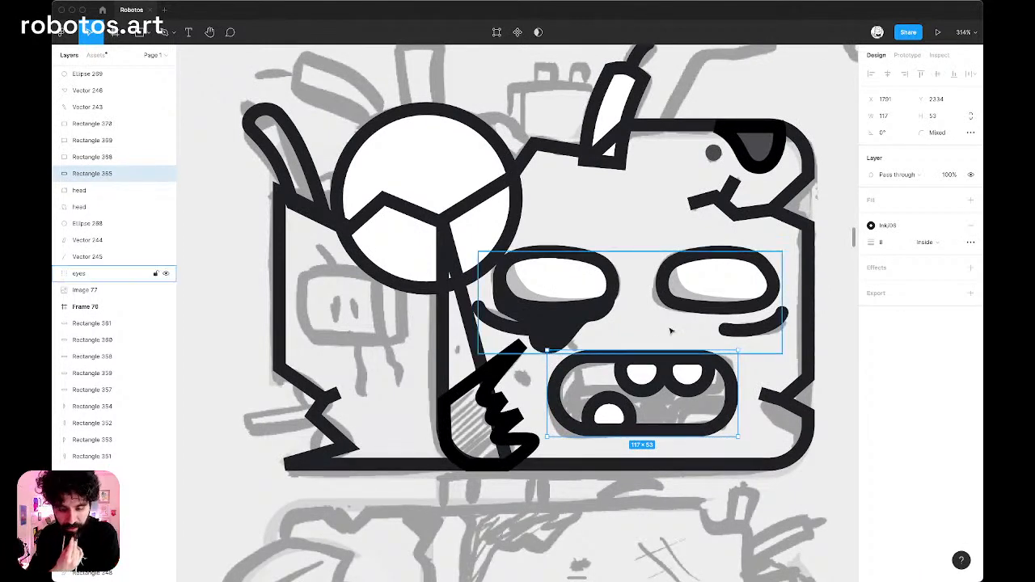
Trace a closed, curved lip shape about 69.5 × 41 over the mouth's lower-left part with the Pen tool, extending below its outline.
scroll(645, 398, "up", 5)
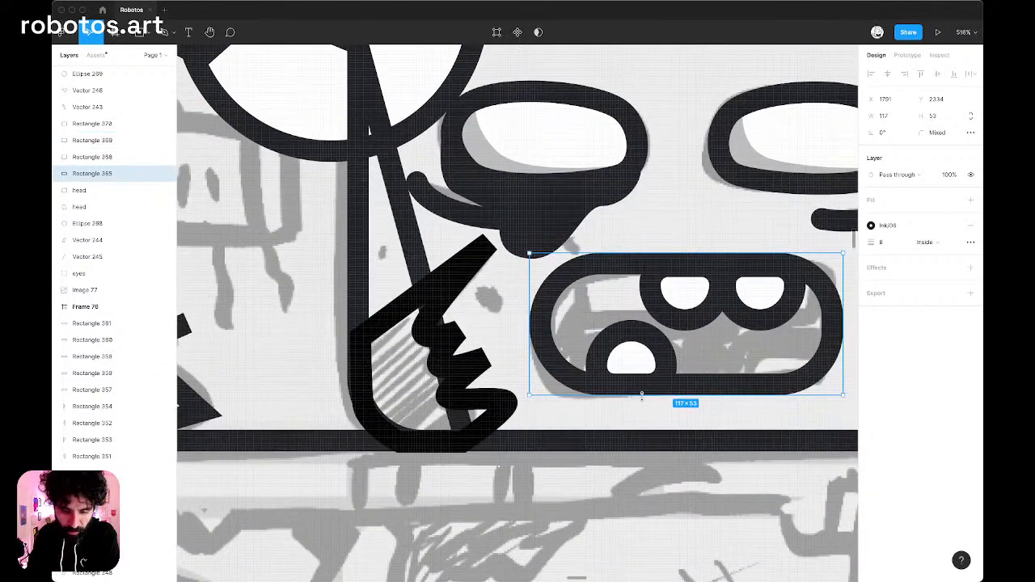
key("p")
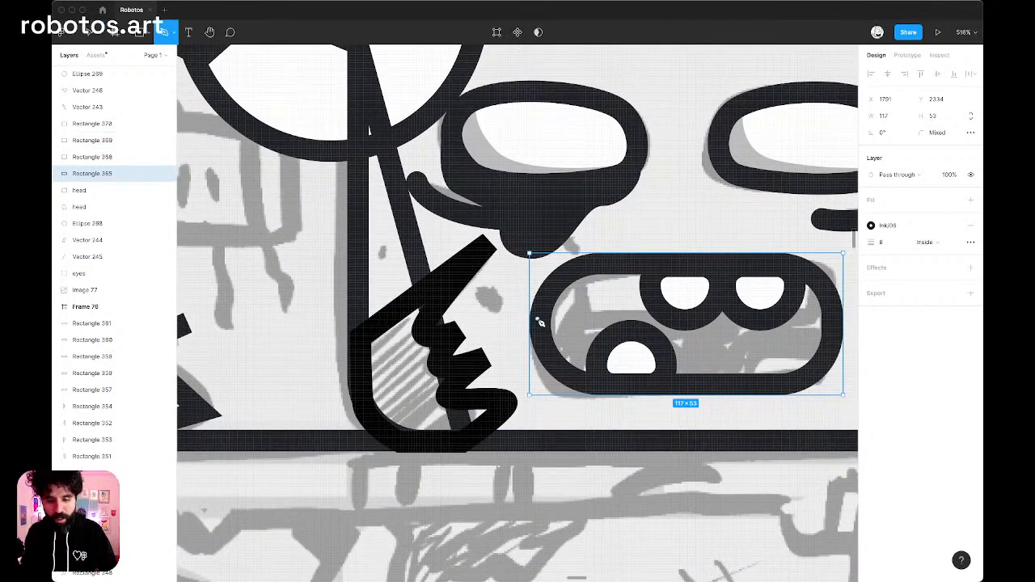
mouse_move(541, 381)
left_mouse_down()
mouse_move(574, 419)
mouse_move(717, 398)
left_mouse_up()
left_click(622, 400)
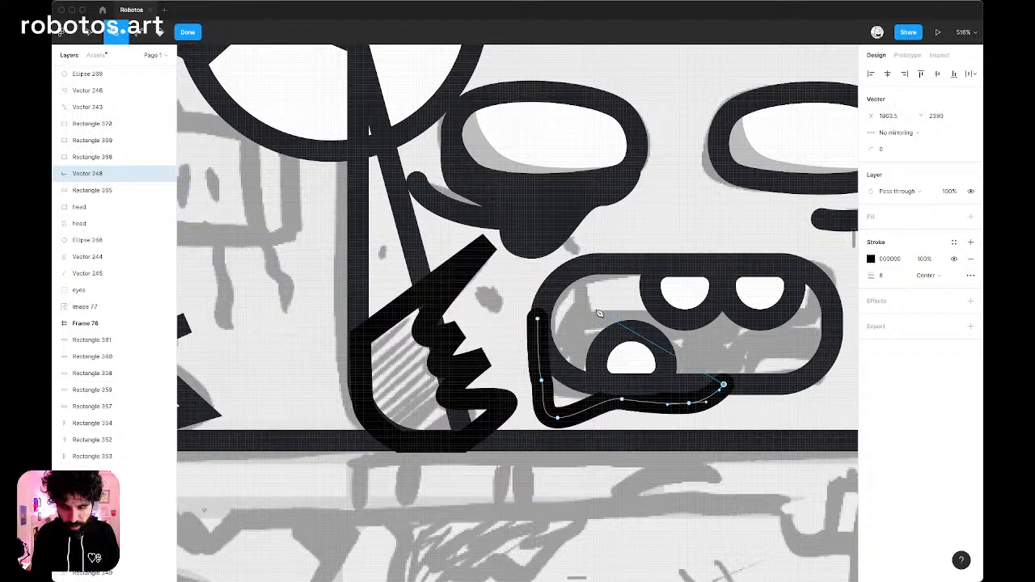
left_click_drag(595, 308, 547, 311)
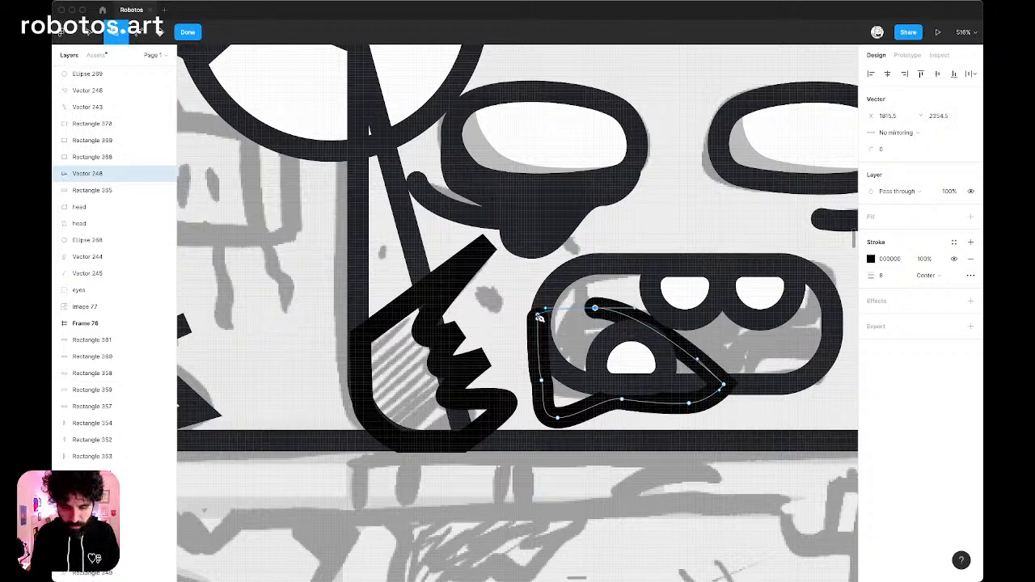
left_click(538, 320)
key("Escape")
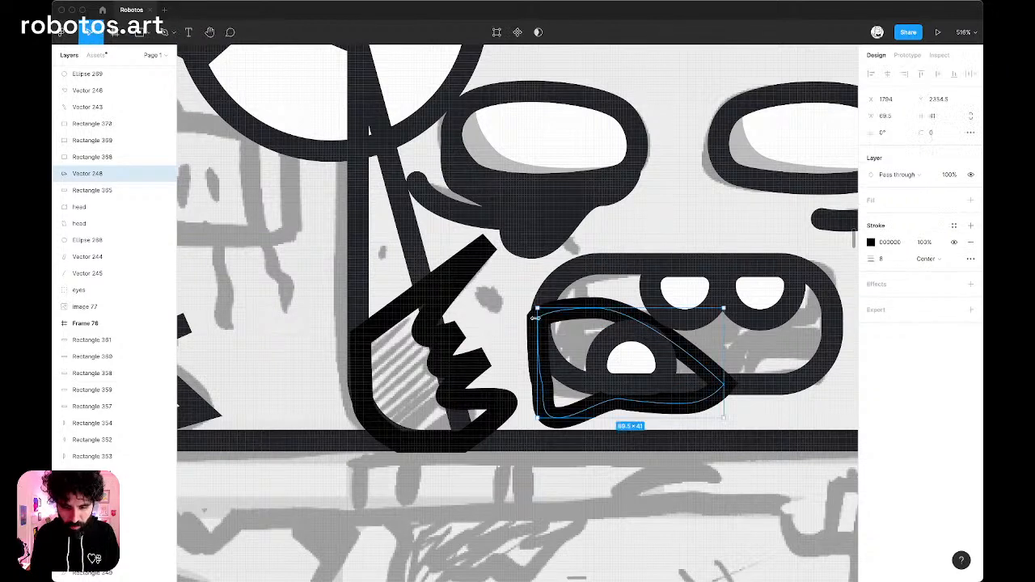
Select the three teeth and the mouth's rounded outline and bring them in front of the traced lip shape.
scroll(535, 318, "down", 5)
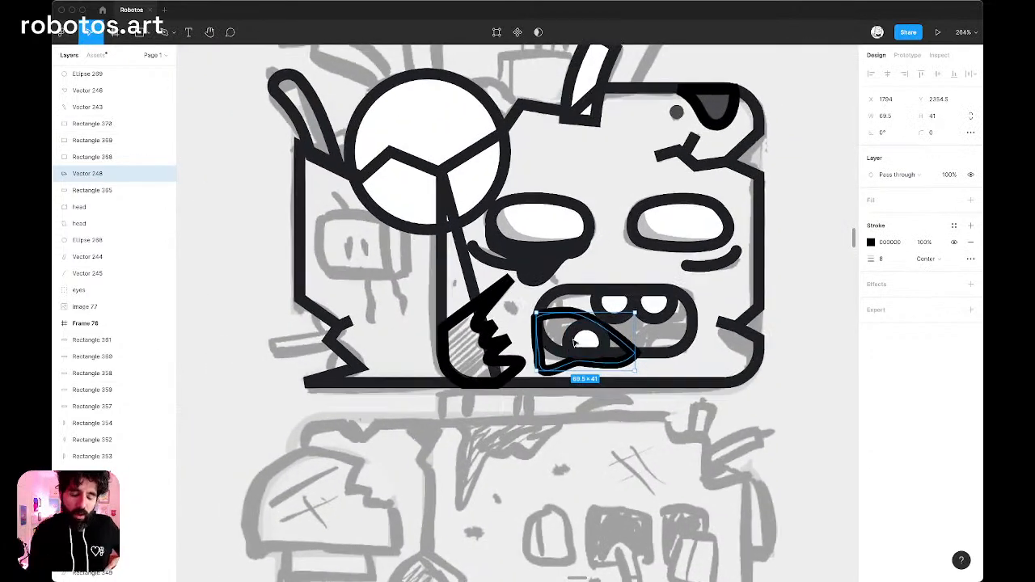
scroll(577, 332, "up", 5)
left_click(585, 341)
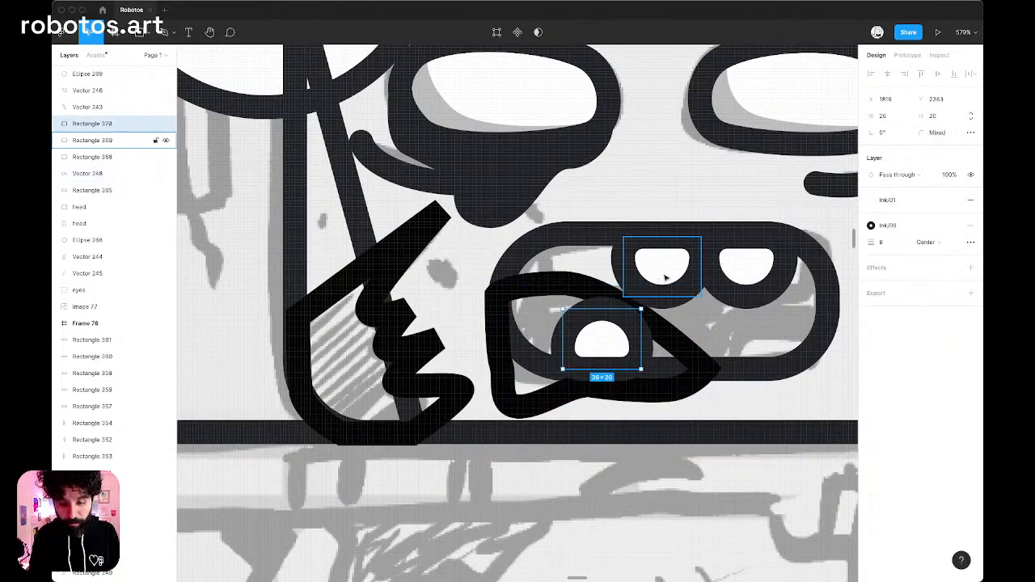
left_click(665, 278, "shift")
left_click(748, 280, "shift")
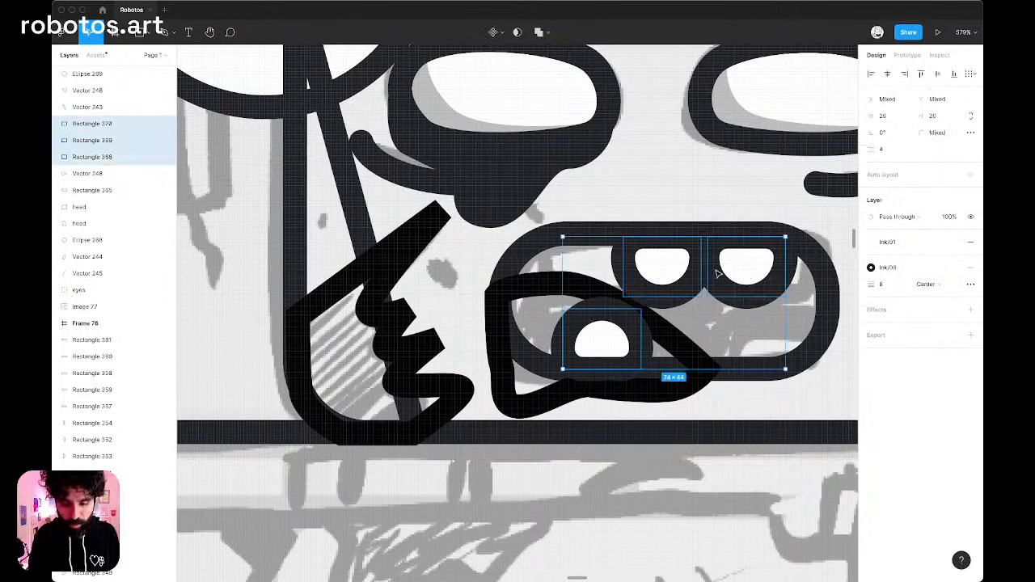
left_click(537, 244, "shift")
key("alt+super+]")
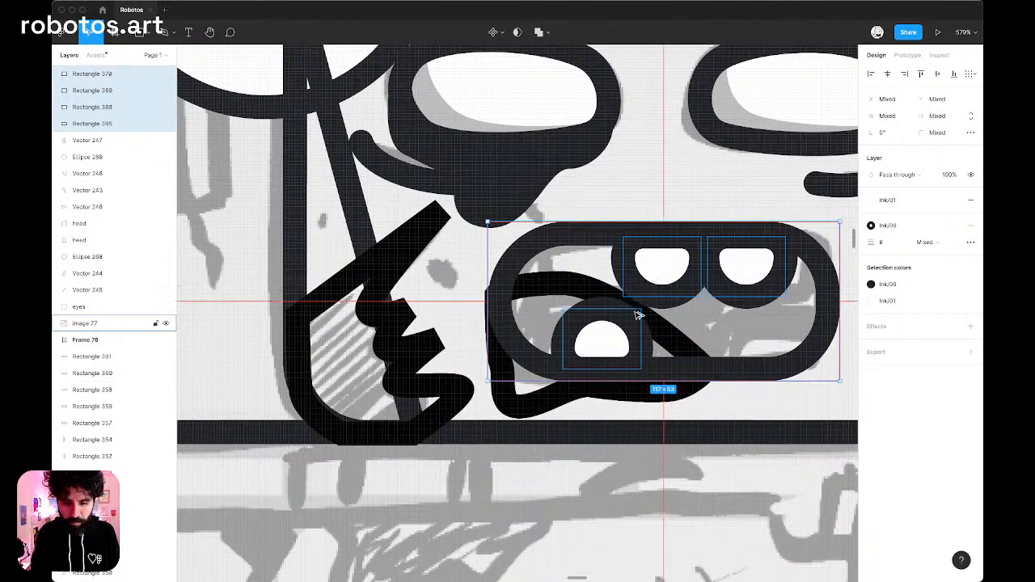
Fill the mouth's rounded shape with the Ink/05 color style.
scroll(596, 261, "right", 1)
left_click(503, 234)
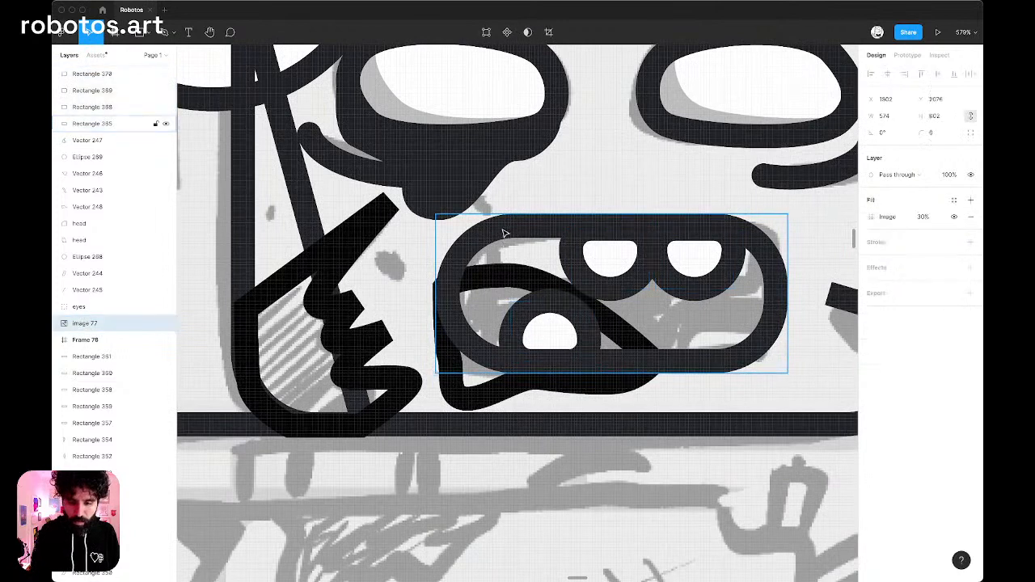
left_click(503, 230)
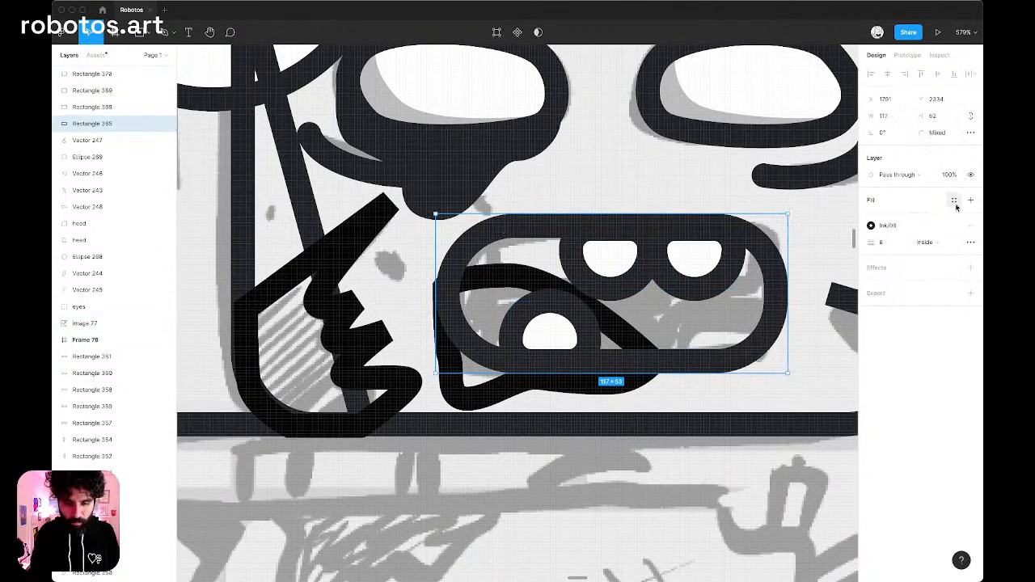
left_click(954, 202)
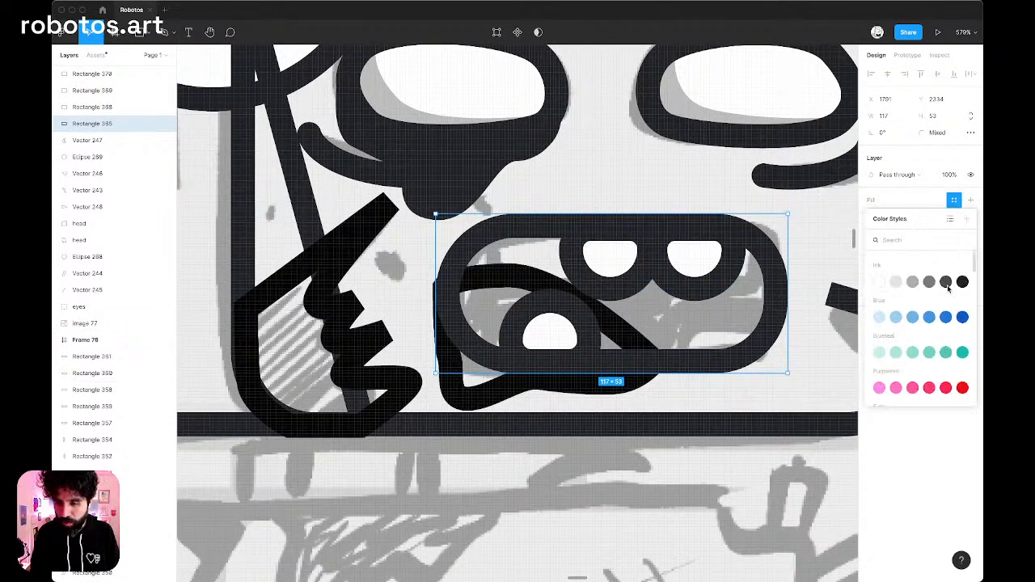
left_click(946, 283)
Apply the Ink/06 color style to the stroke of the lip shape beneath the mouth.
scroll(752, 214, "down", 5)
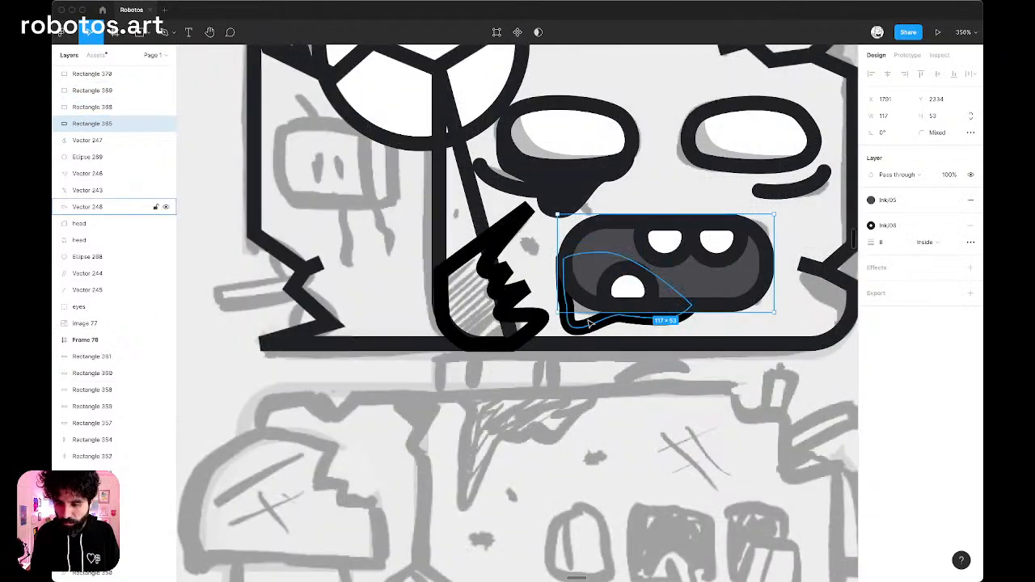
left_click(588, 323)
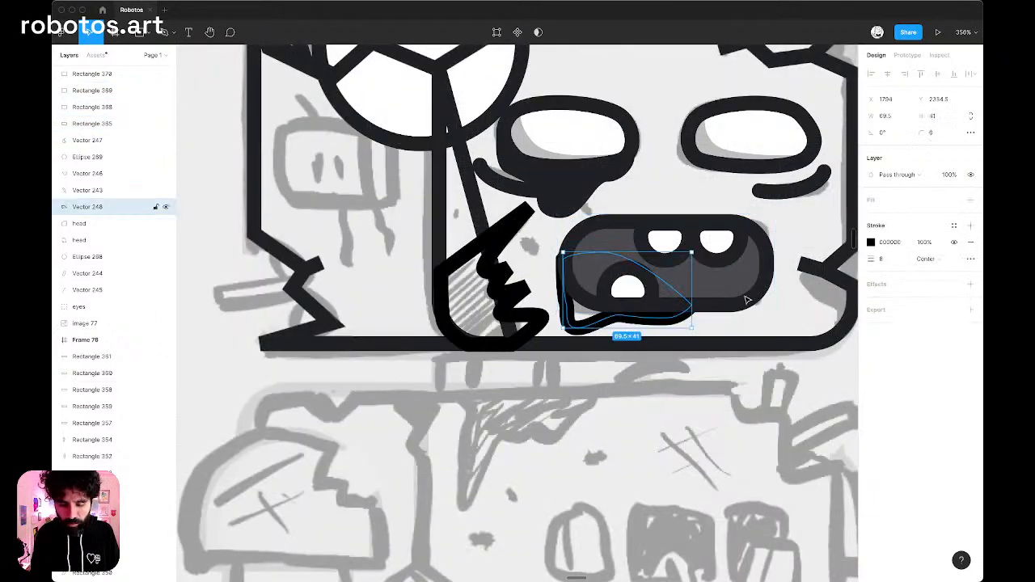
left_click(955, 226)
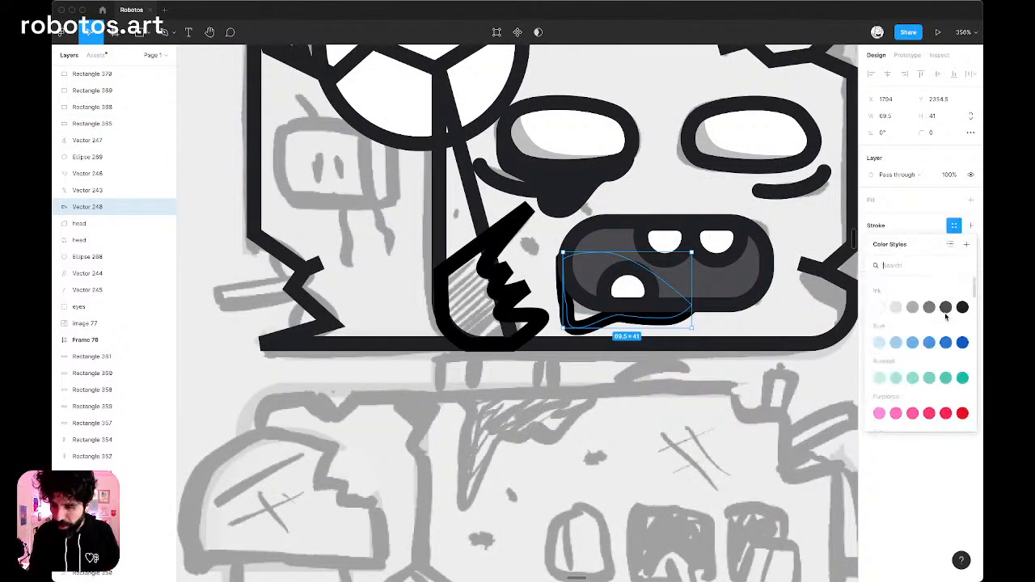
scroll(922, 355, "down", 2)
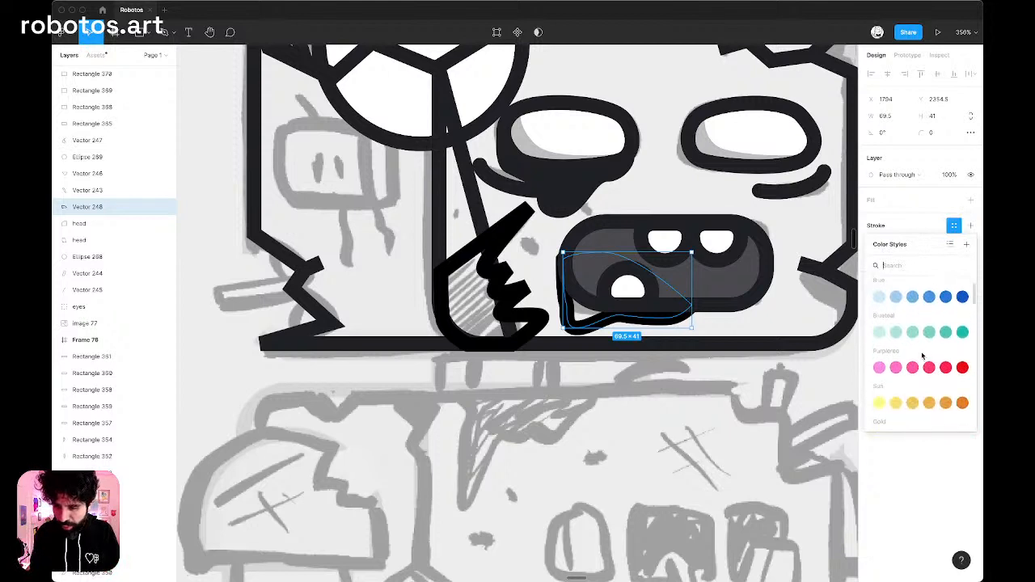
left_click(945, 402)
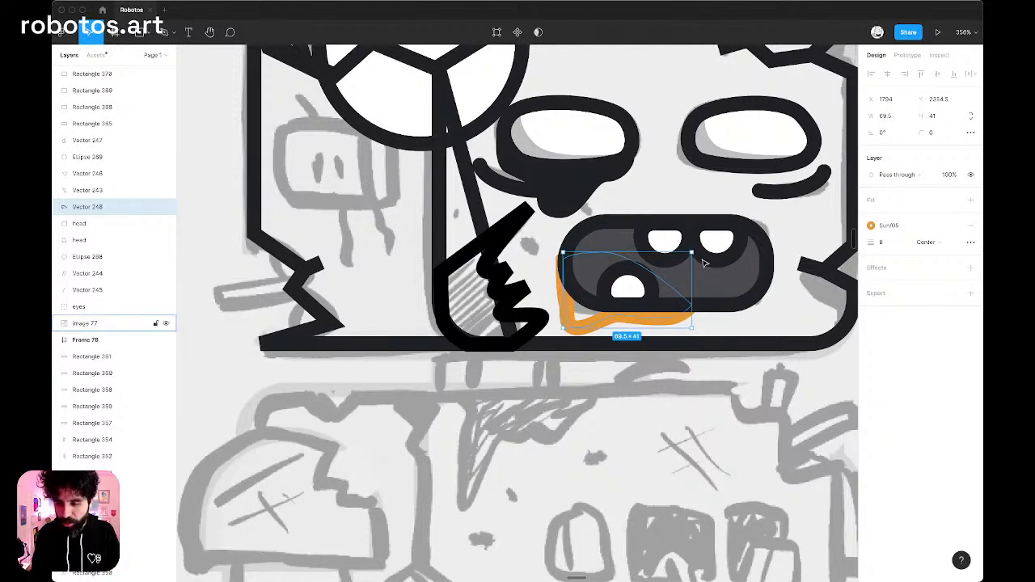
left_click(954, 226)
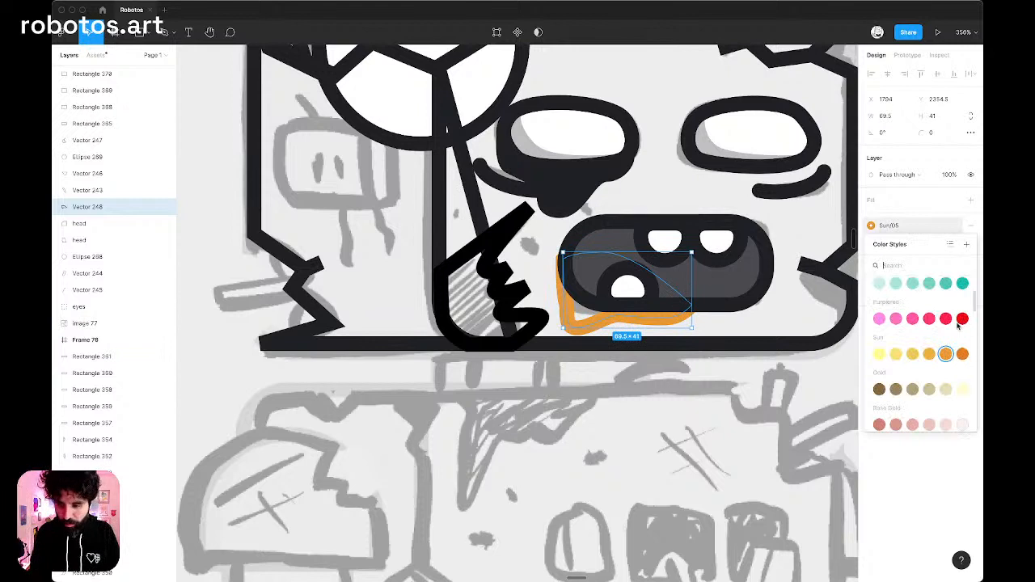
left_click(963, 306)
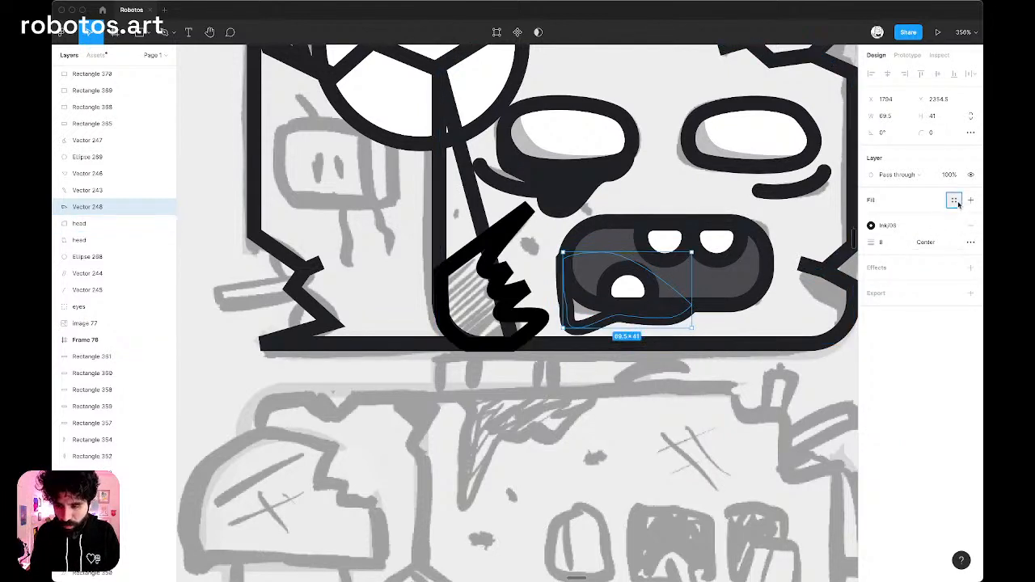
Fill the lip shape beneath the mouth with the Sun/06 color style.
left_click(956, 201)
scroll(952, 384, "down", 5)
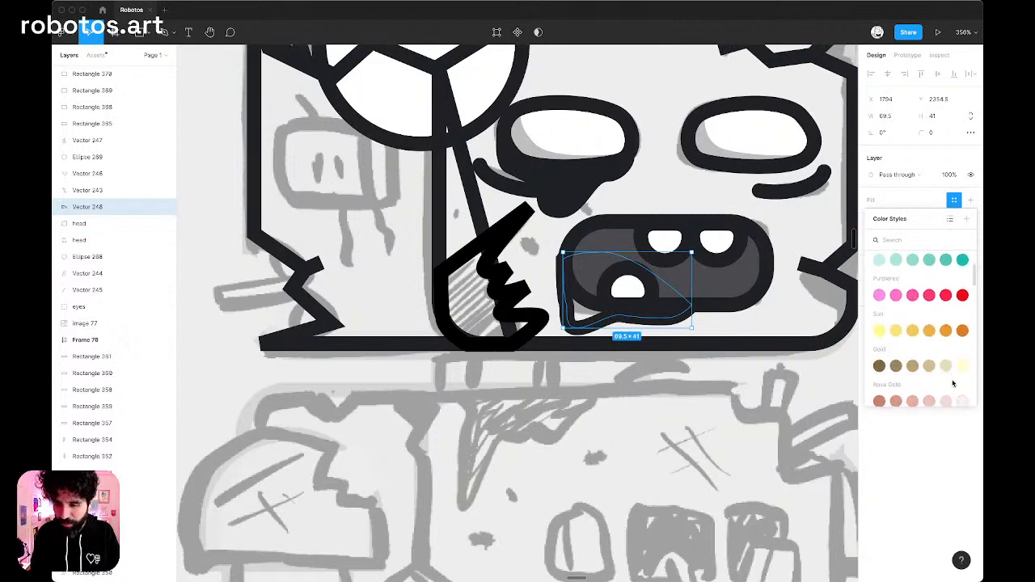
left_click(962, 331)
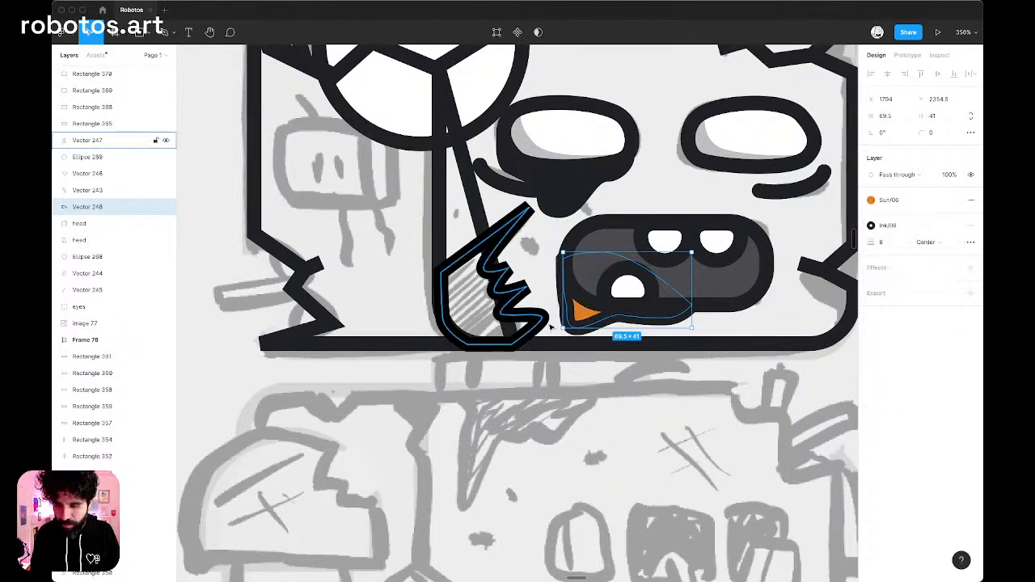
Reshape the orange lip by moving its upper-left point outward and pulling its lower edge points down.
scroll(550, 326, "up", 5)
key("Return")
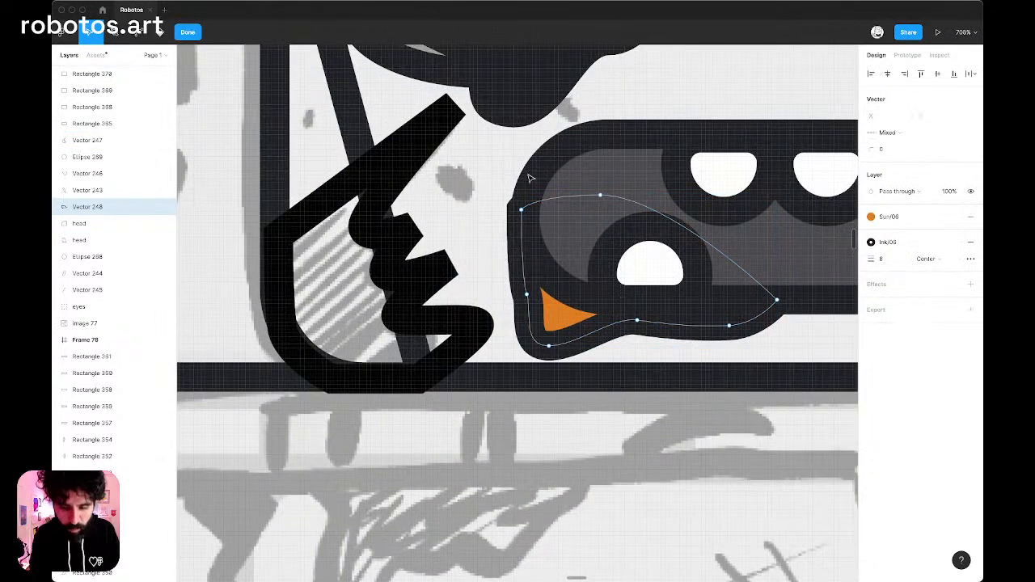
left_click_drag(522, 211, 505, 230)
left_click_drag(549, 346, 547, 366)
left_click_drag(637, 321, 641, 336)
left_click_drag(730, 327, 686, 332)
Add a point along the orange lip's lower edge, extend its right tip outward, and finish editing the vector.
key("p")
left_click(684, 341)
key("v")
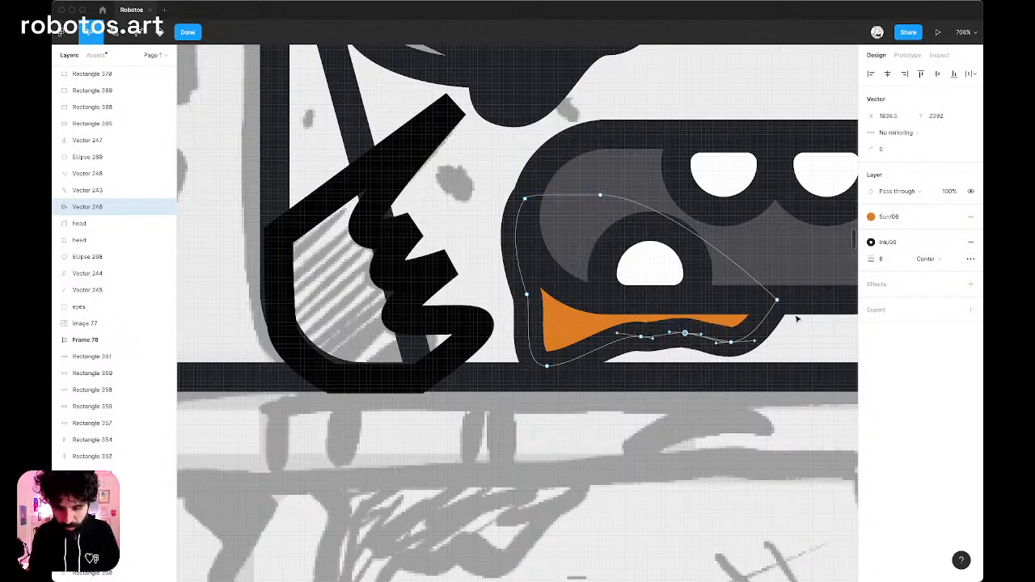
left_click_drag(778, 300, 801, 298)
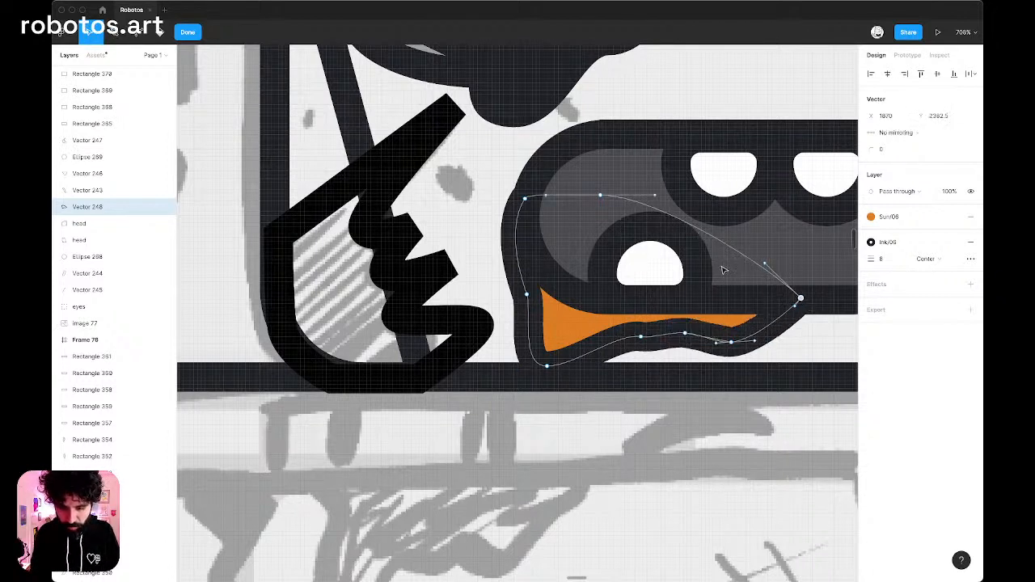
scroll(699, 262, "down", 10)
scroll(701, 262, "down", 3)
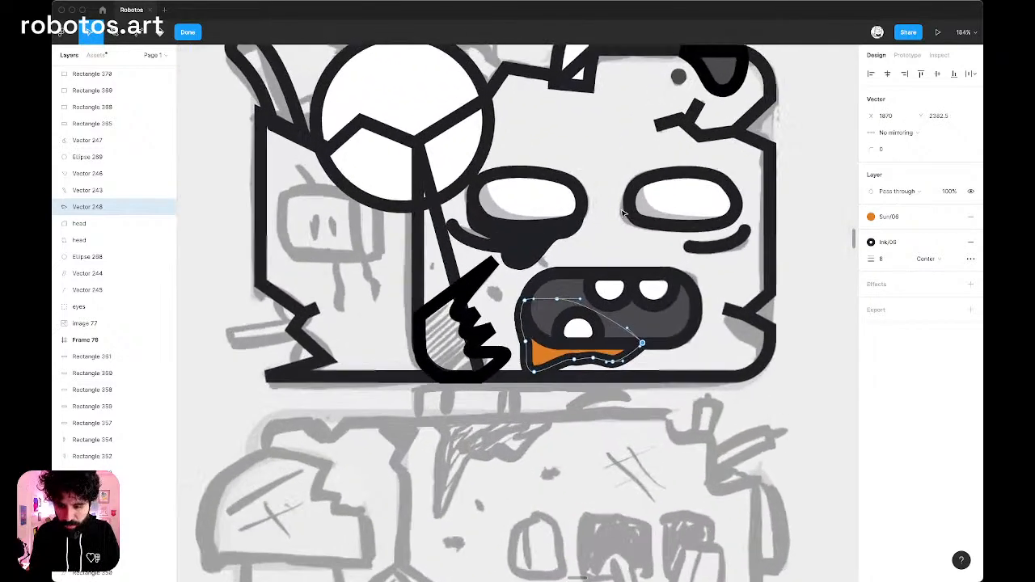
scroll(623, 213, "up", 5)
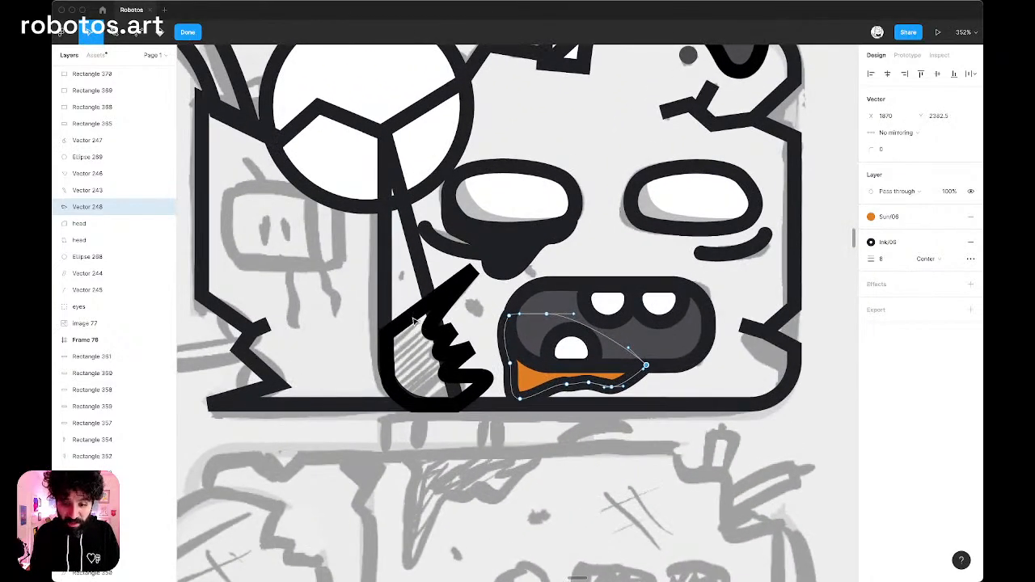
key("Escape")
Style the jagged shading at the face's lower-left corner with an Ink/05 fill and an Ink/06 stroke with rounded joins.
left_click(411, 322)
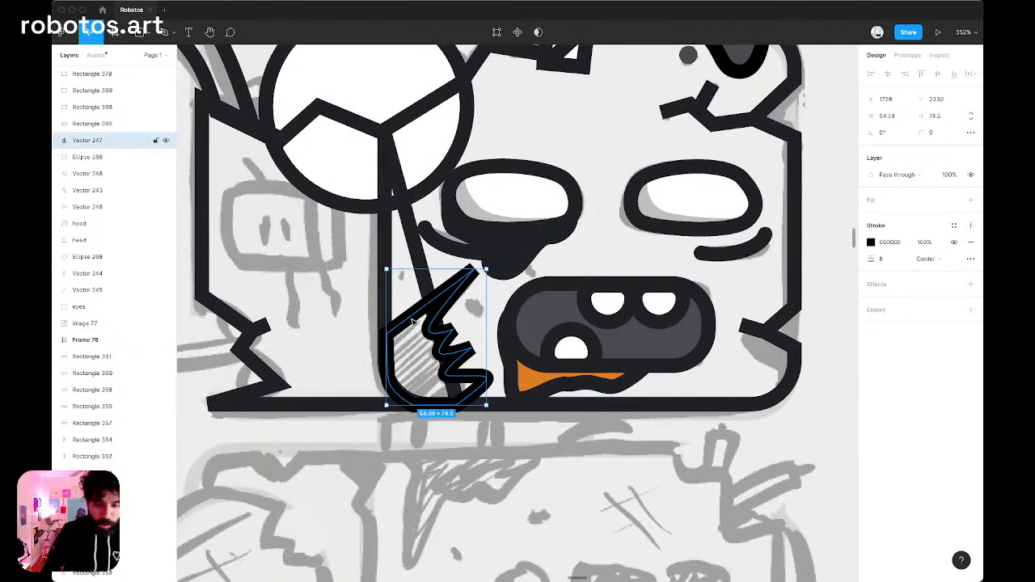
left_click(946, 282)
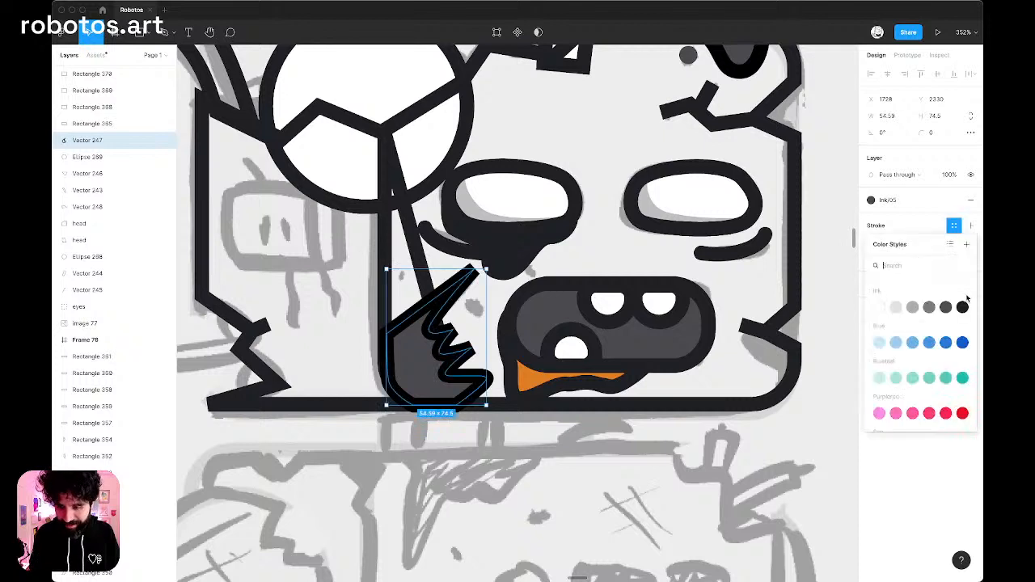
left_click(965, 304)
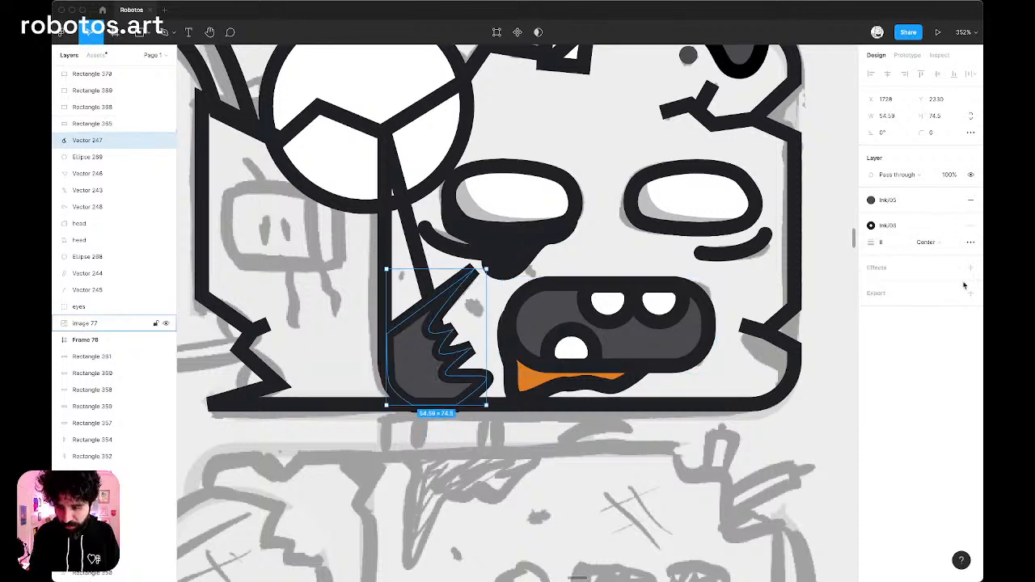
left_click(970, 242)
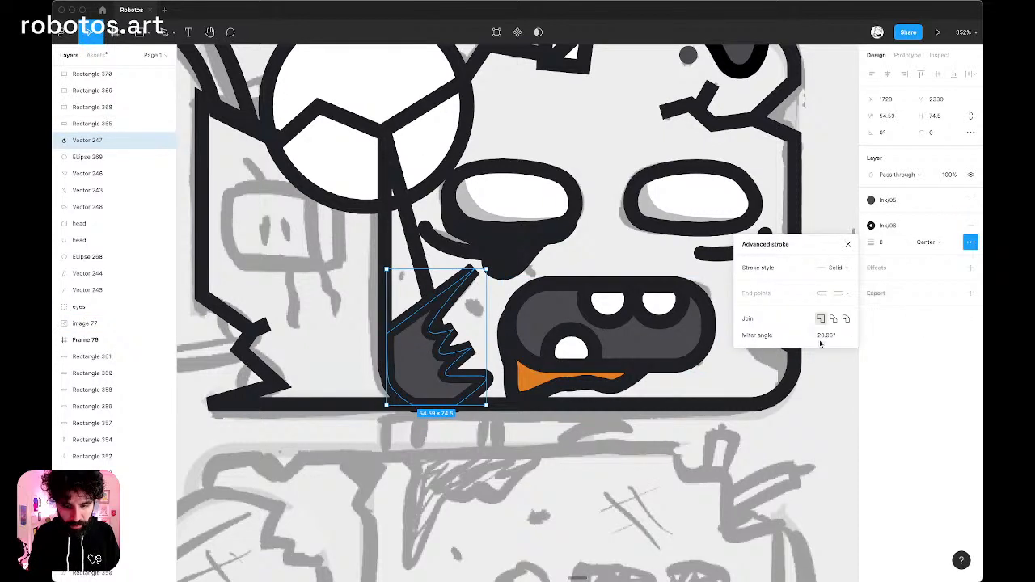
left_click(846, 319)
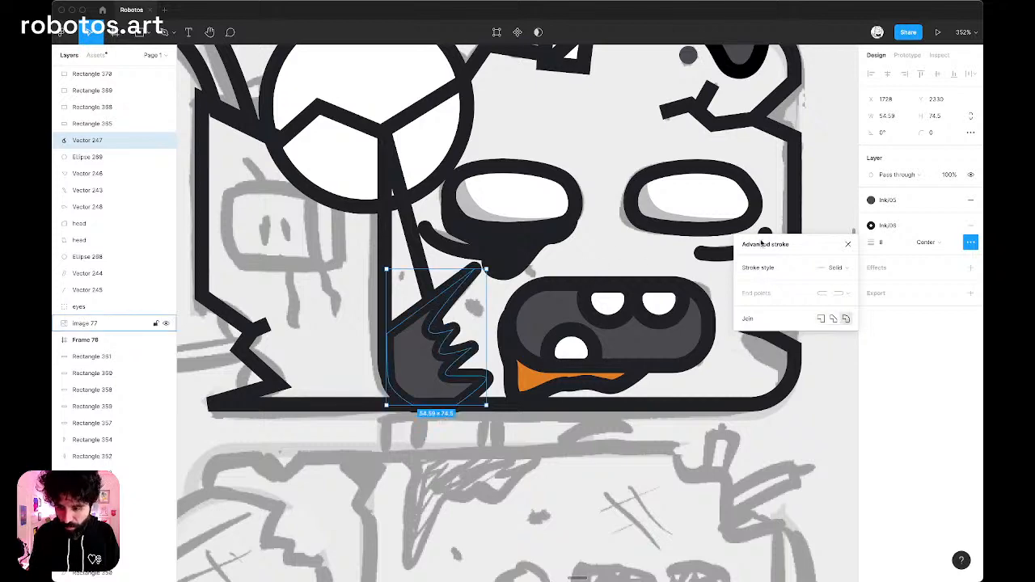
left_click(652, 211)
Group the three teeth, the mouth shape and the orange lip, and name the group "mouth".
scroll(631, 235, "down", 5)
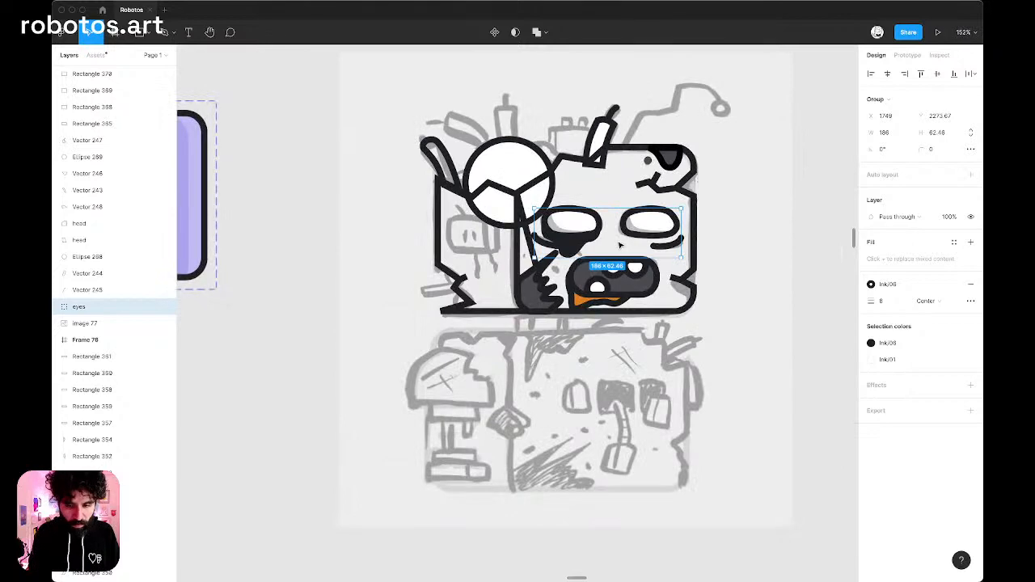
scroll(624, 287, "up", 5)
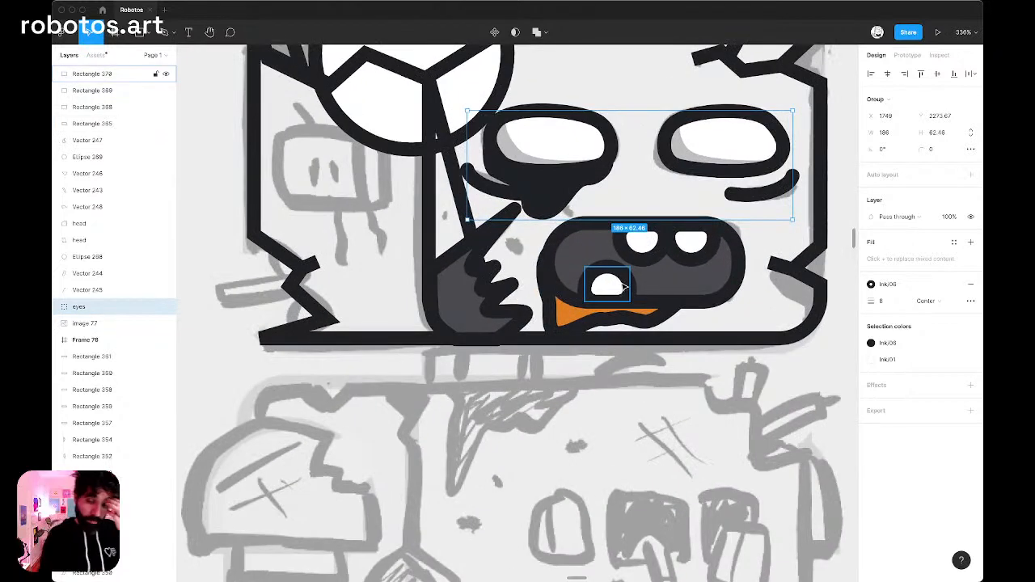
left_click(607, 285)
scroll(643, 245, "up", 4)
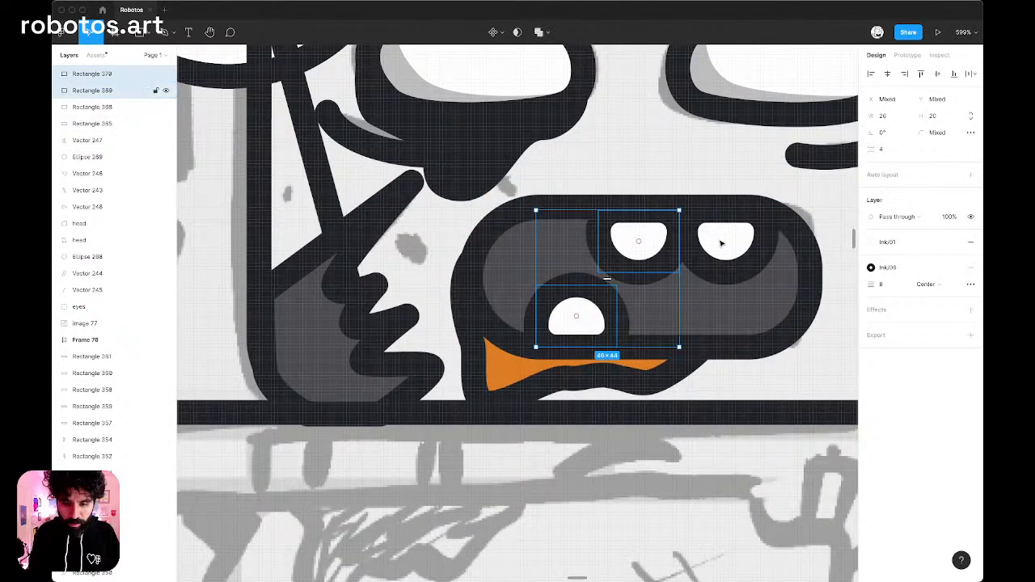
left_click(640, 242, "shift")
left_click(724, 245, "shift")
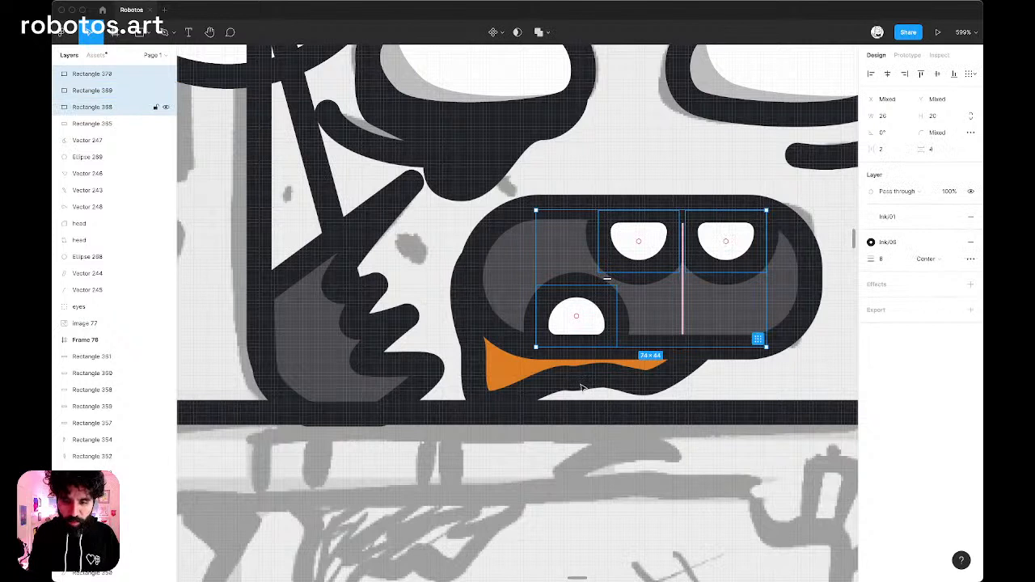
left_click(506, 380, "shift")
left_click(507, 230, "shift")
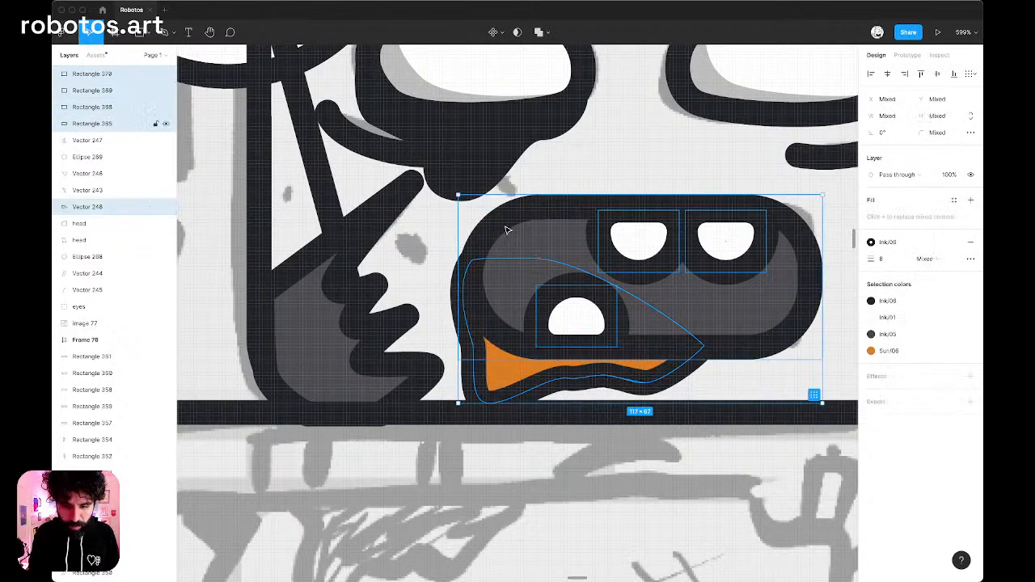
key("super+g")
key("super+r")
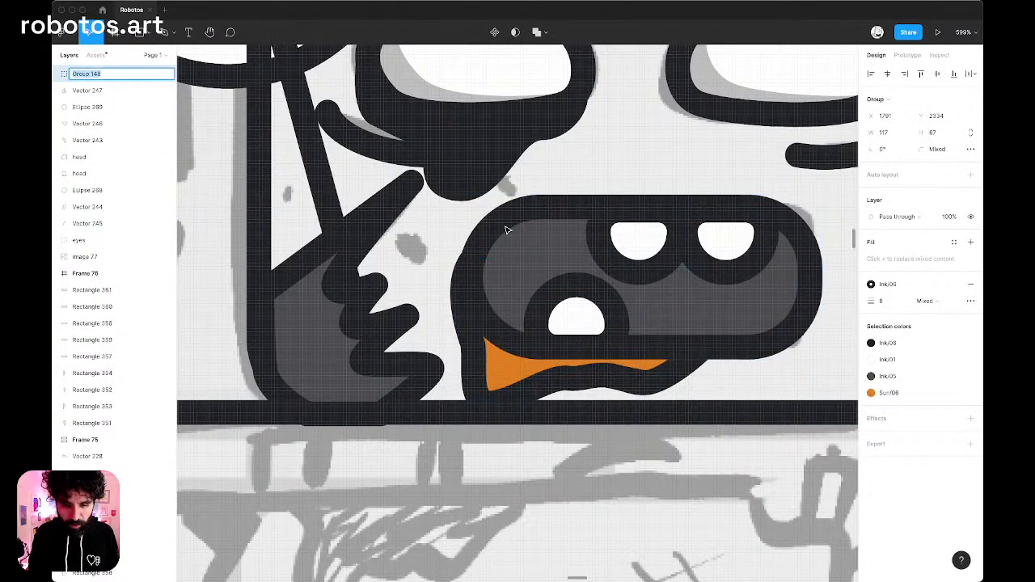
type("mouth")
key("Return")
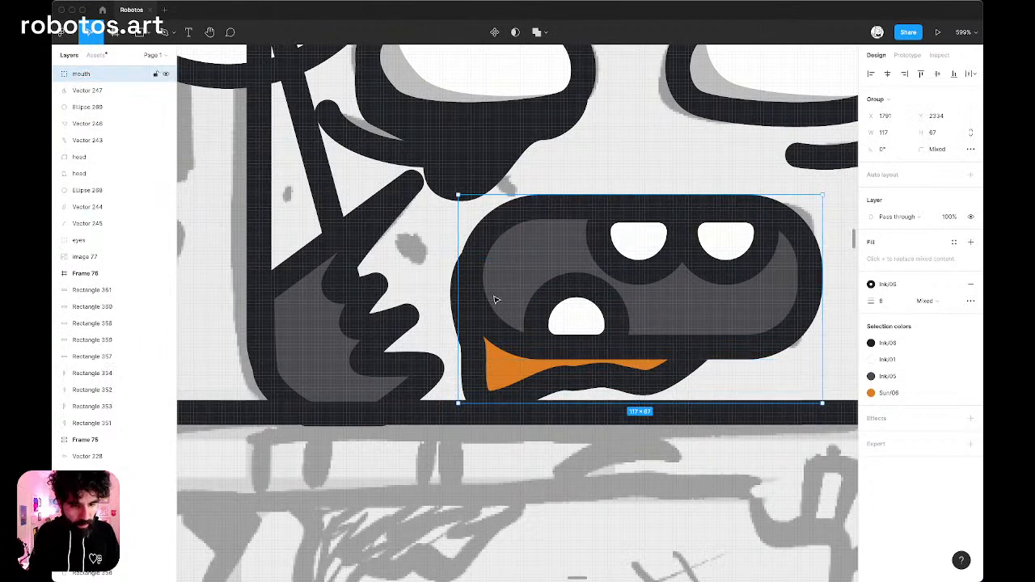
Fill both head shapes, the front face and the side panel, with the Ink/03 color style.
scroll(494, 295, "down", 5)
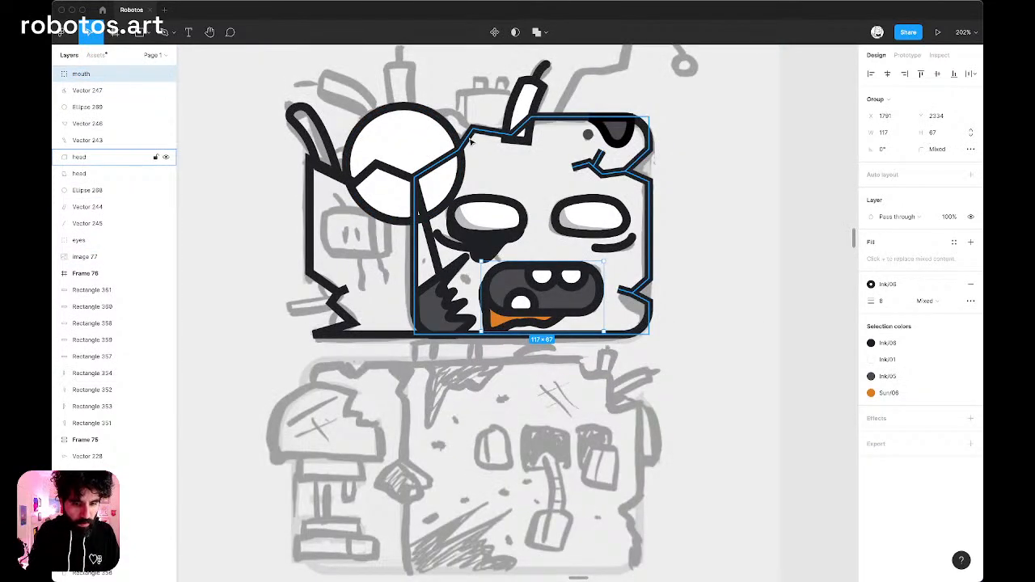
left_click(379, 174)
left_click(379, 173, "shift")
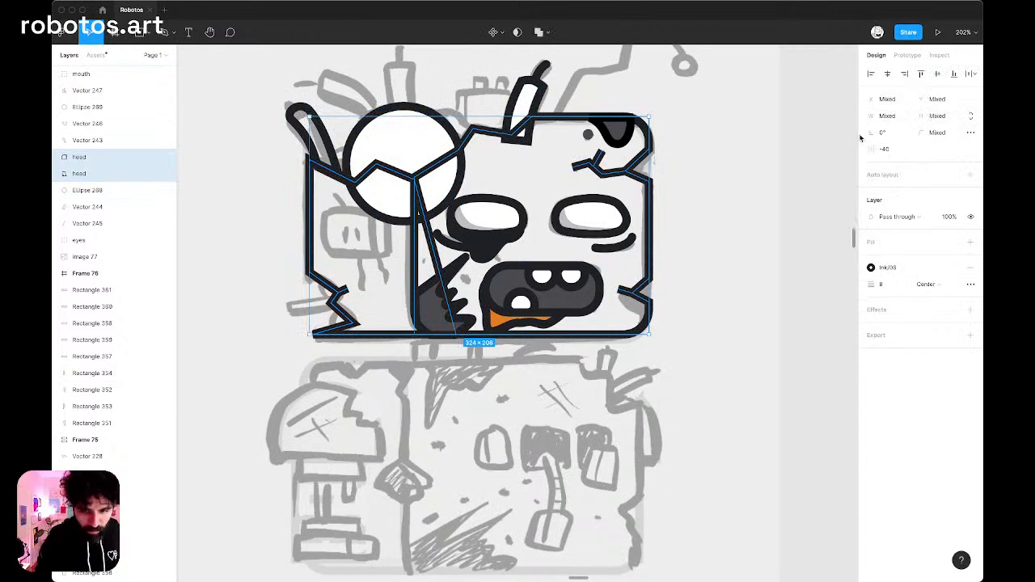
left_click(953, 242)
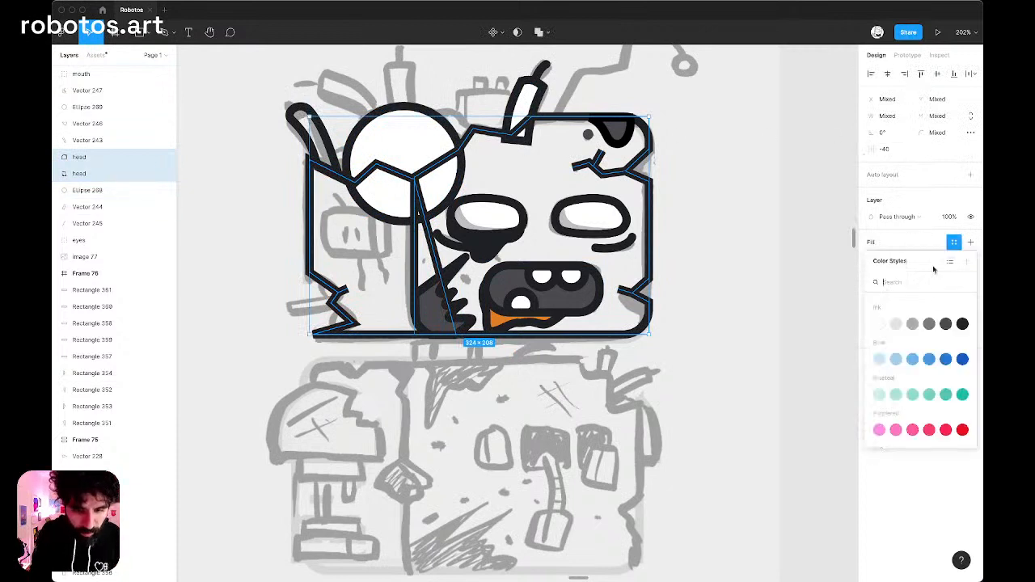
left_click(913, 324)
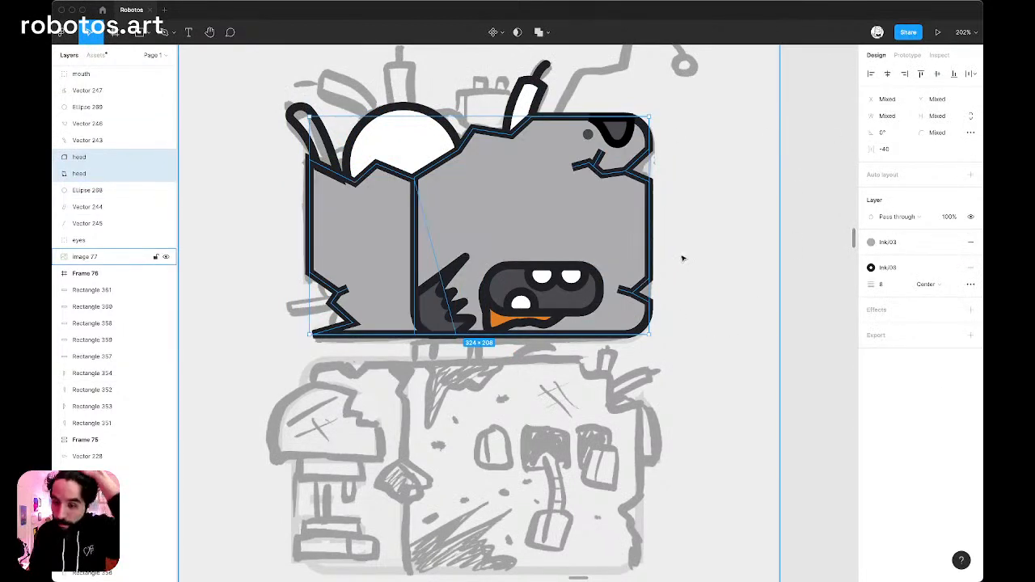
Reorder both head shapes so they sit behind the eyes and other parts, directly above the sketch image.
key("super+bracketleft")
key("super+bracketleft")
key("super+bracketleft")
key("super+bracketleft")
key("super+bracketleft")
key("super+bracketleft")
key("super+bracketleft")
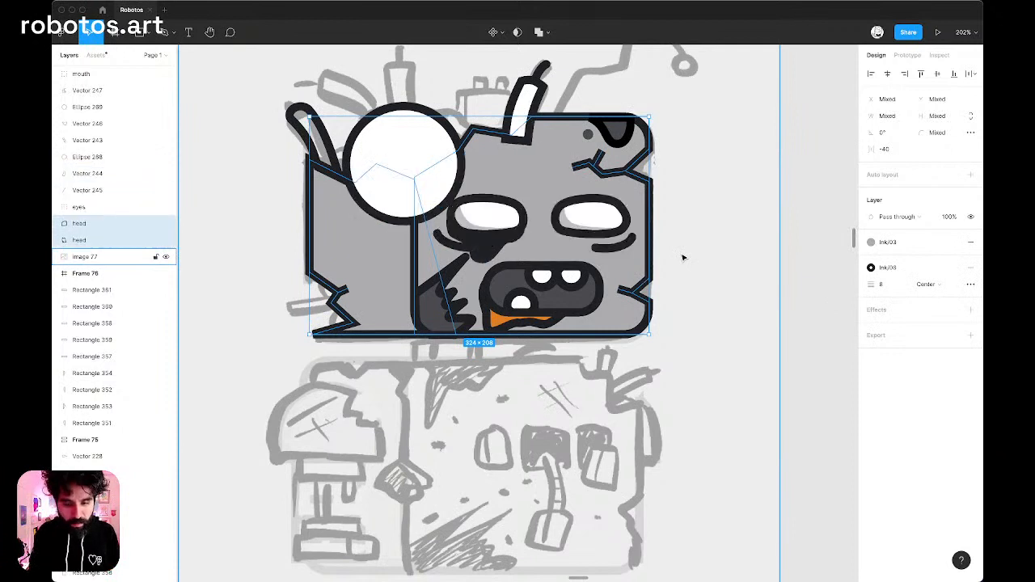
key("super+bracketright")
key("super+bracketright")
key("super+bracketright")
key("super+bracketright")
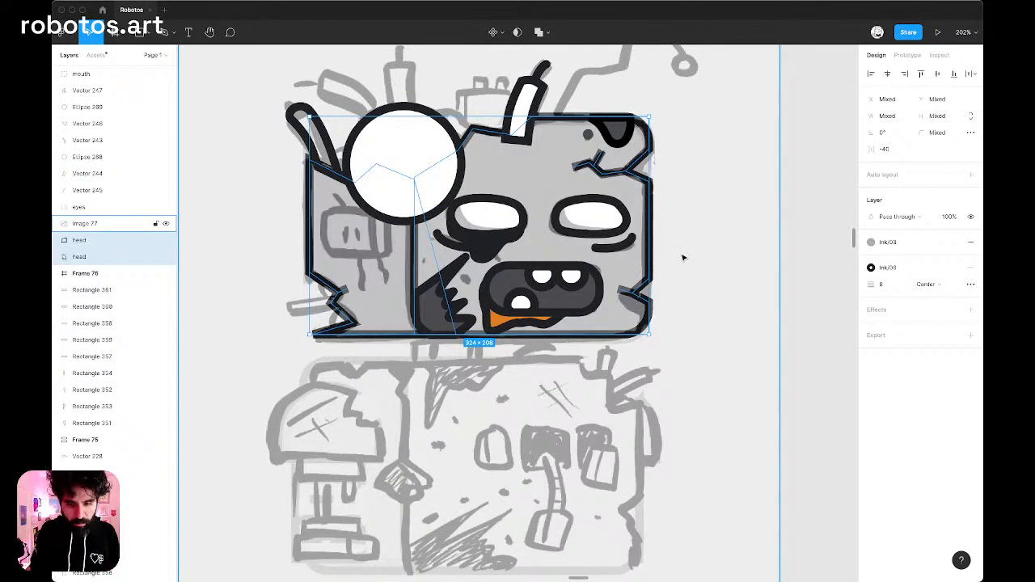
key("super+bracketleft")
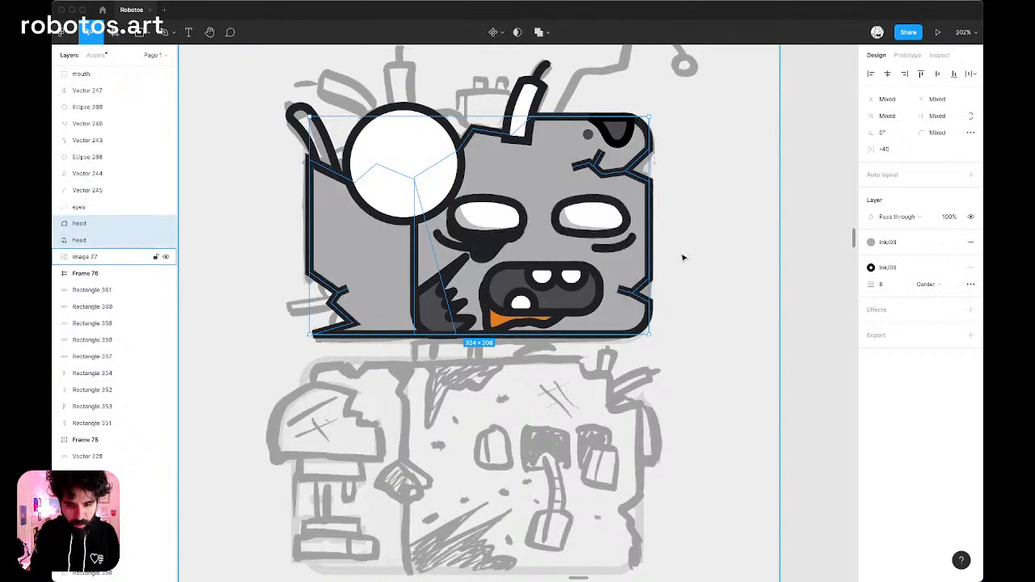
Change the fill of the dripping shadow around the left eye to the Ink/05 color style.
left_click(486, 241, "super")
scroll(489, 243, "up", 5)
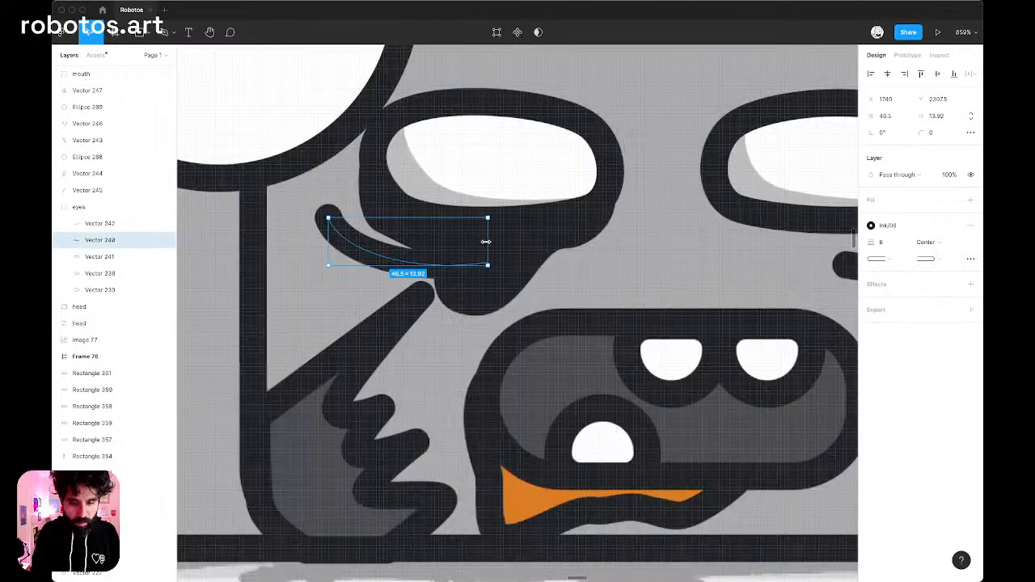
left_click(531, 240)
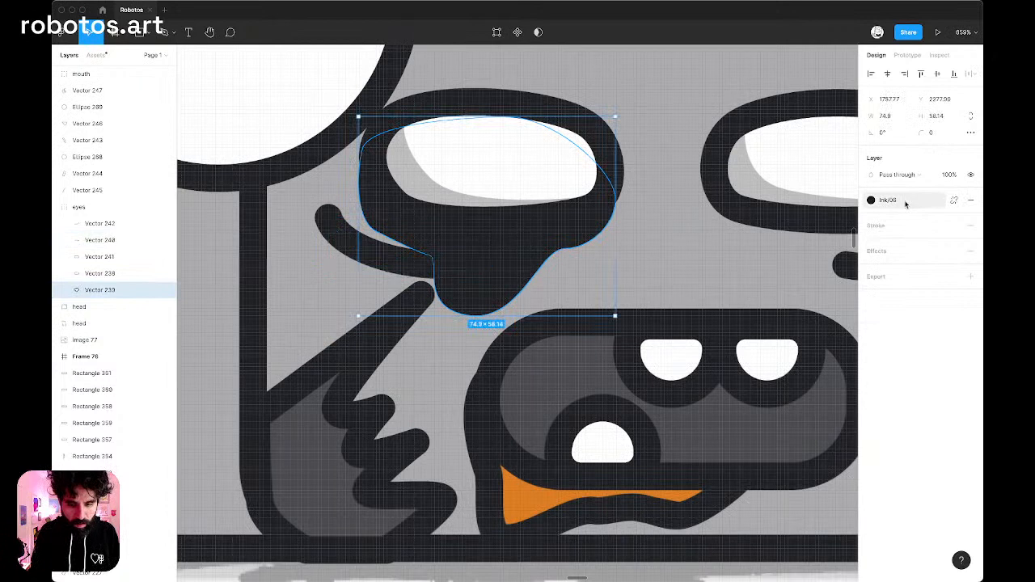
left_click(906, 204)
left_click(952, 283)
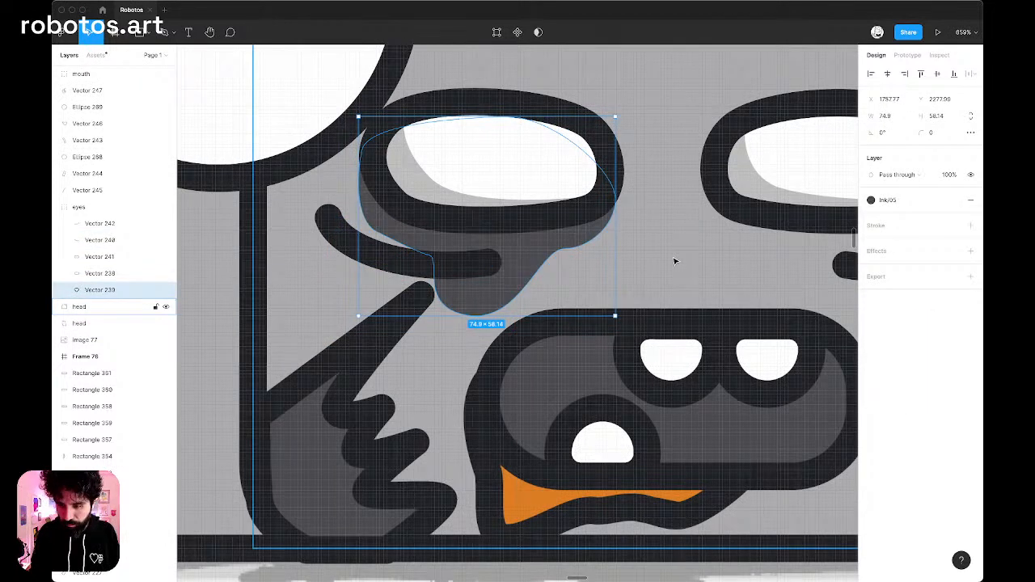
Send the large white circle and the two protruding tube shapes on top of the head behind both head shapes.
scroll(675, 262, "down", 5)
left_click(526, 162)
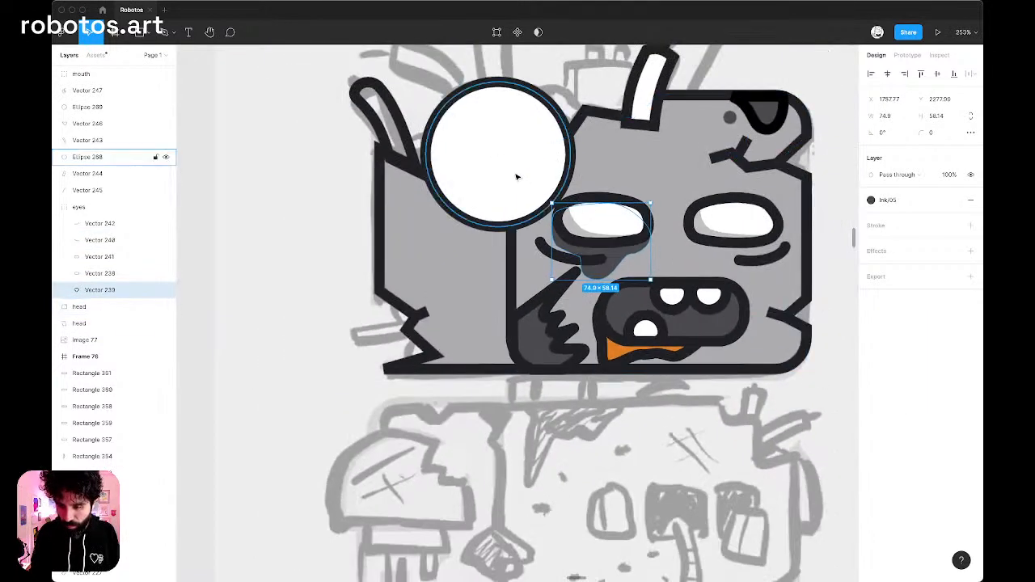
left_click(639, 91, "shift")
left_click(407, 132, "shift")
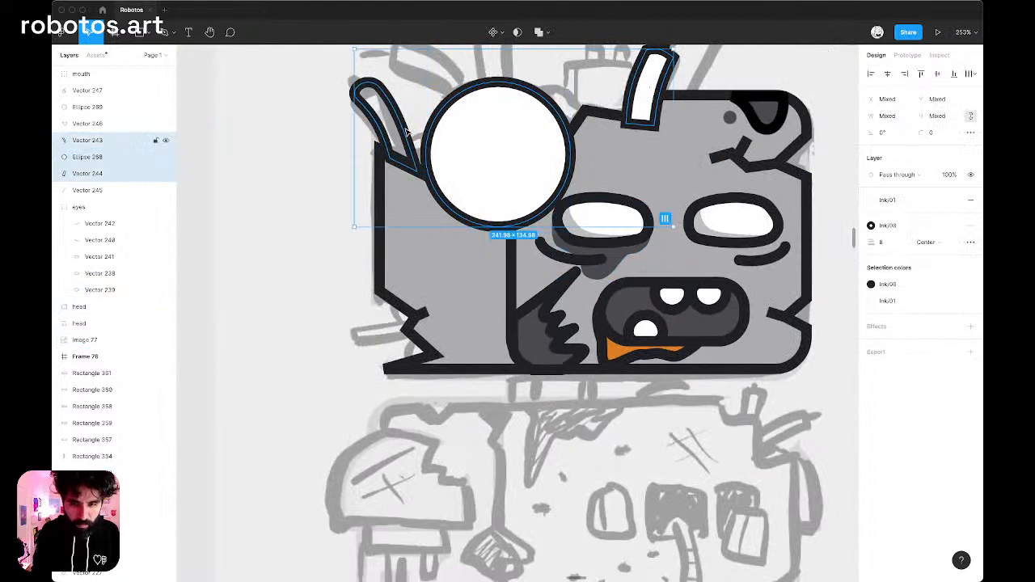
key("super+bracketleft")
key("super+bracketleft")
key("super+bracketleft")
key("super+bracketleft")
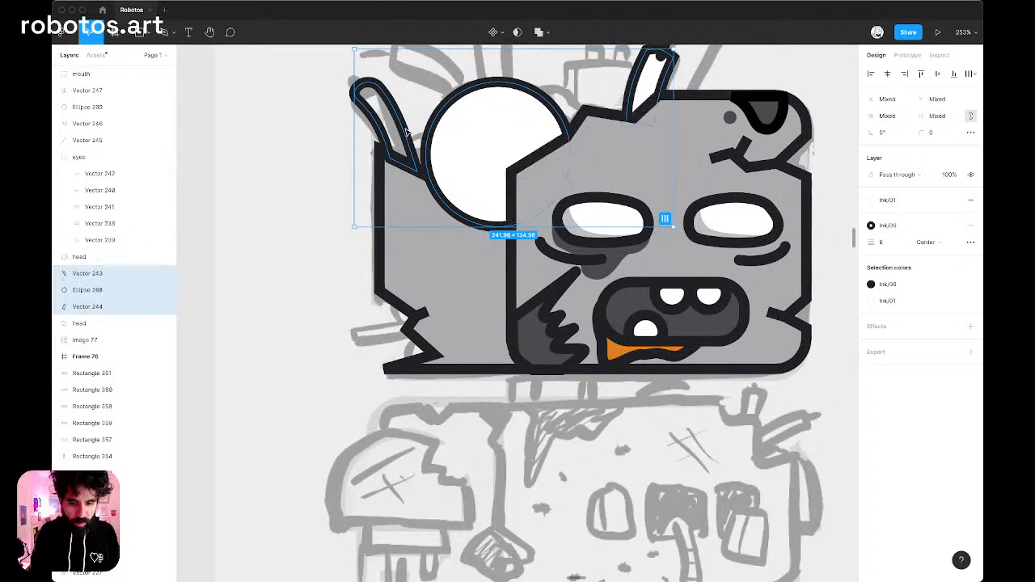
scroll(420, 131, "up", 3)
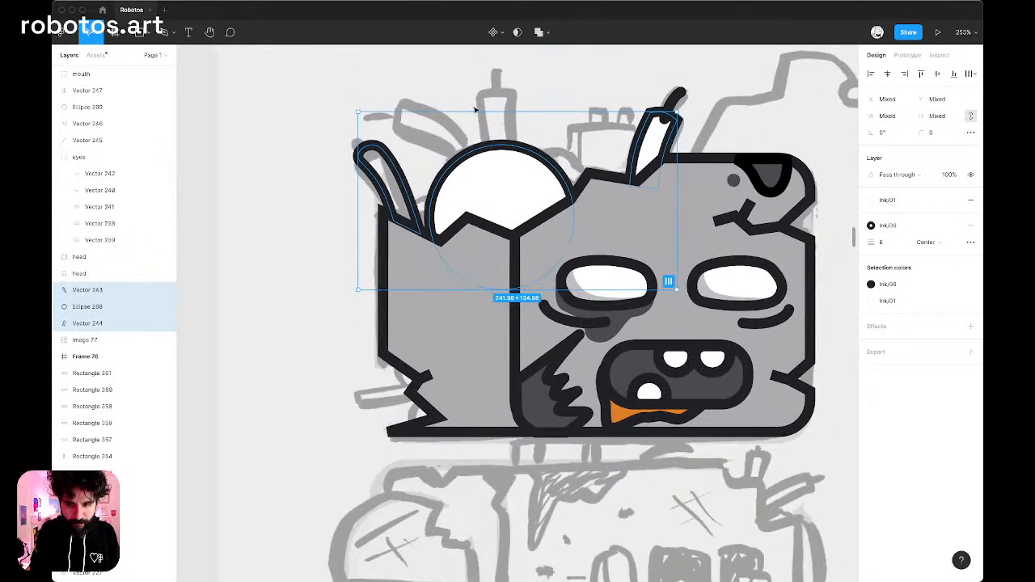
left_click(672, 97)
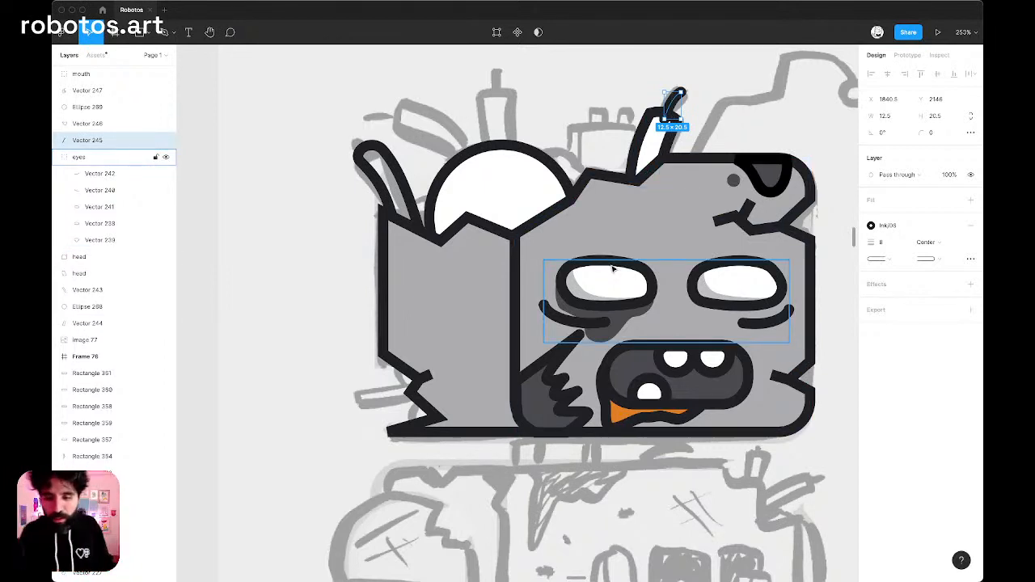
scroll(462, 301, "right", 2)
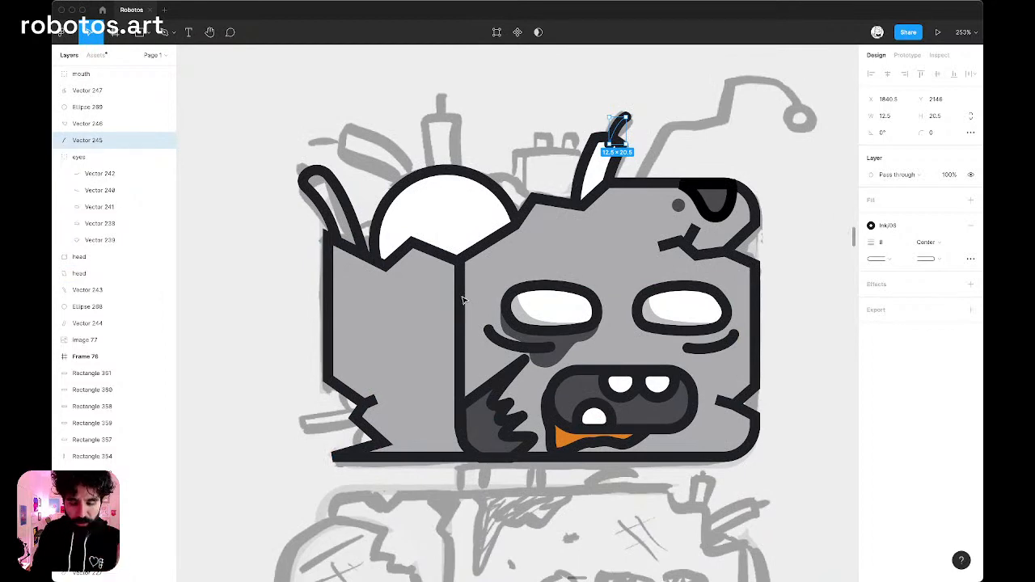
scroll(463, 301, "down", 5)
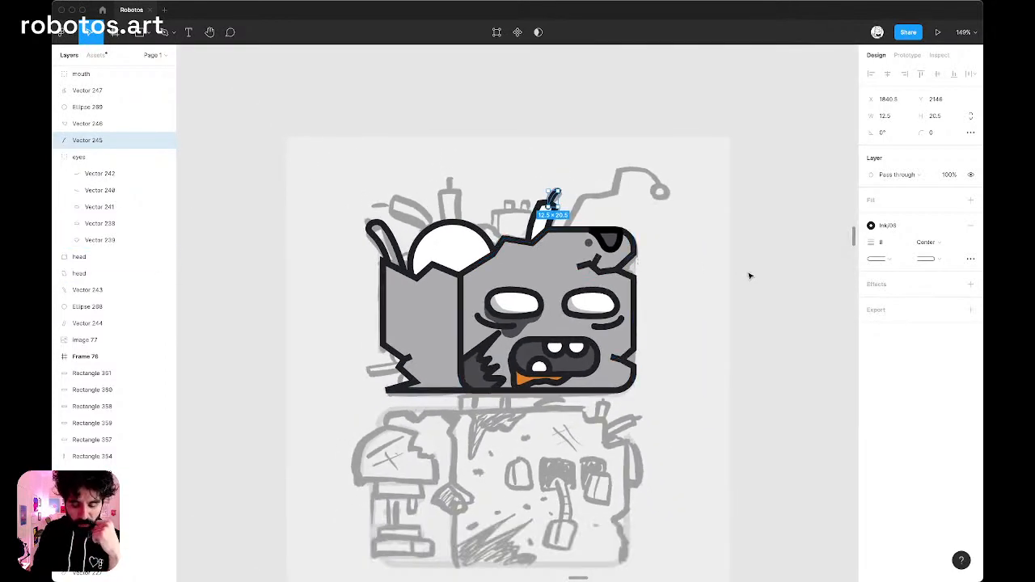
left_click(749, 275)
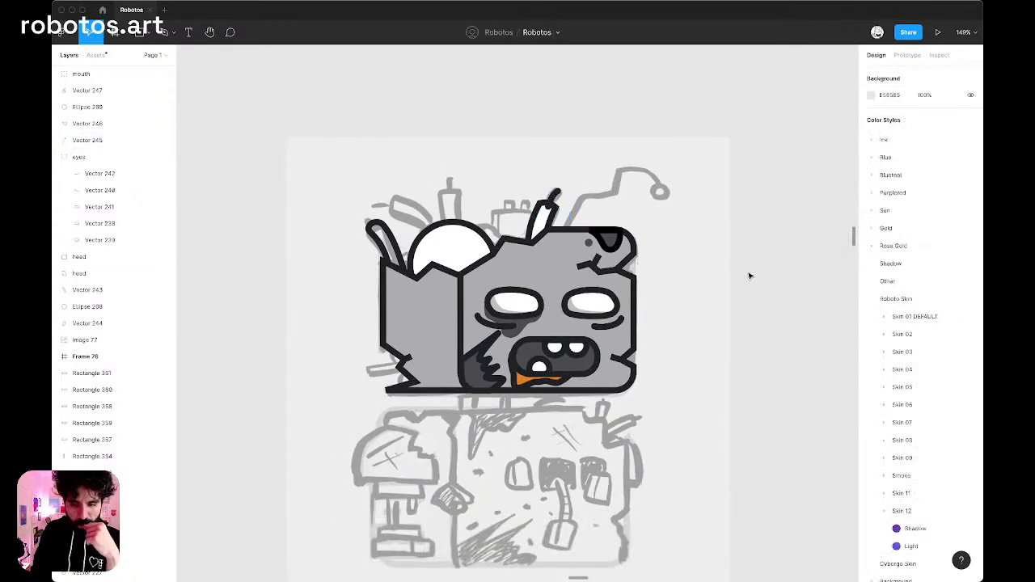
scroll(550, 307, "up", 5)
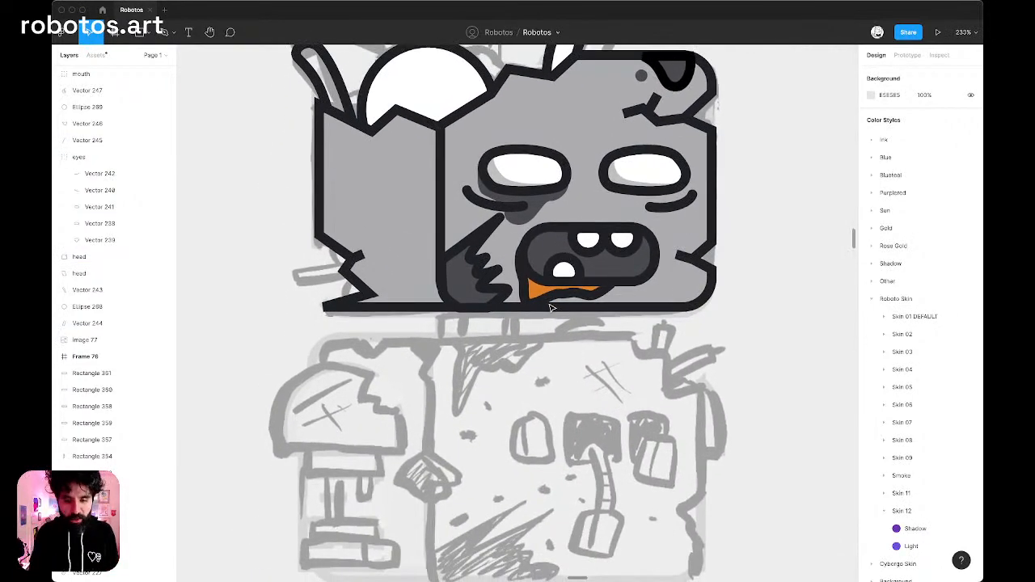
key("super+Tab")
key("super+Tab")
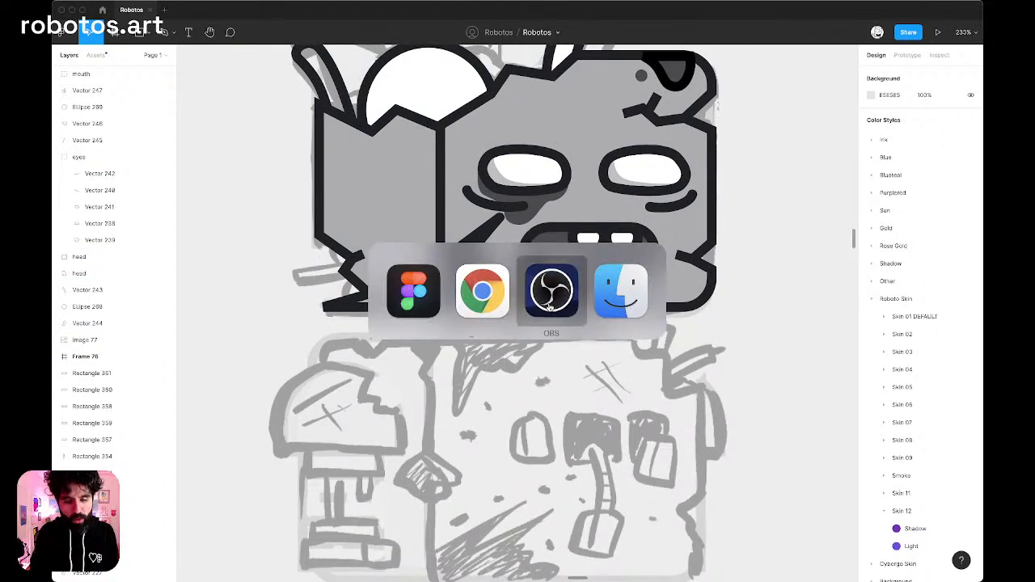